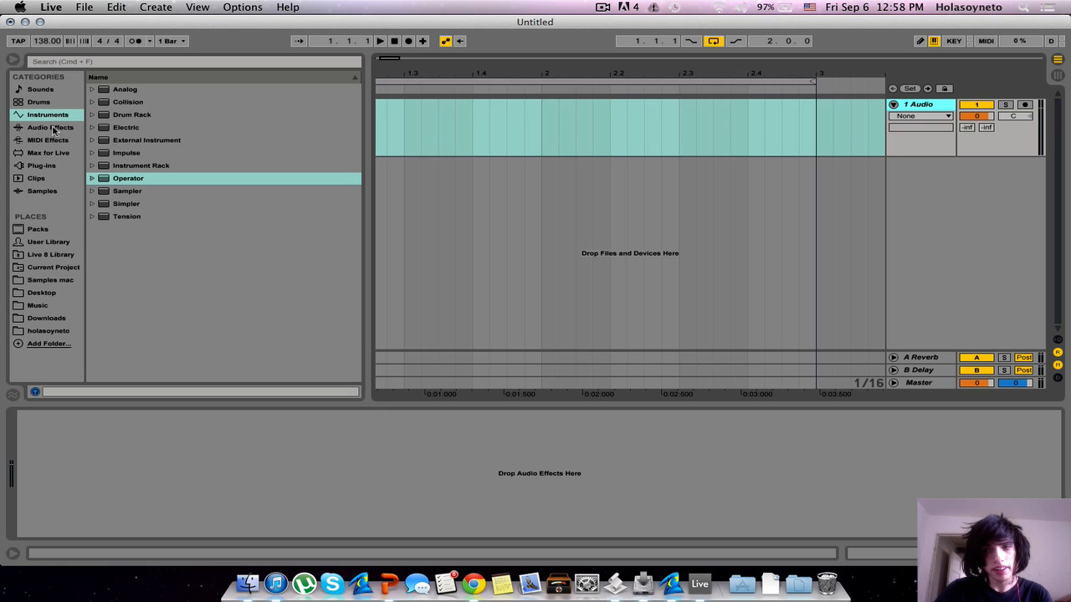
Step: Insert a new MIDI track in the arrangement and delete the existing audio track
click(110, 180)
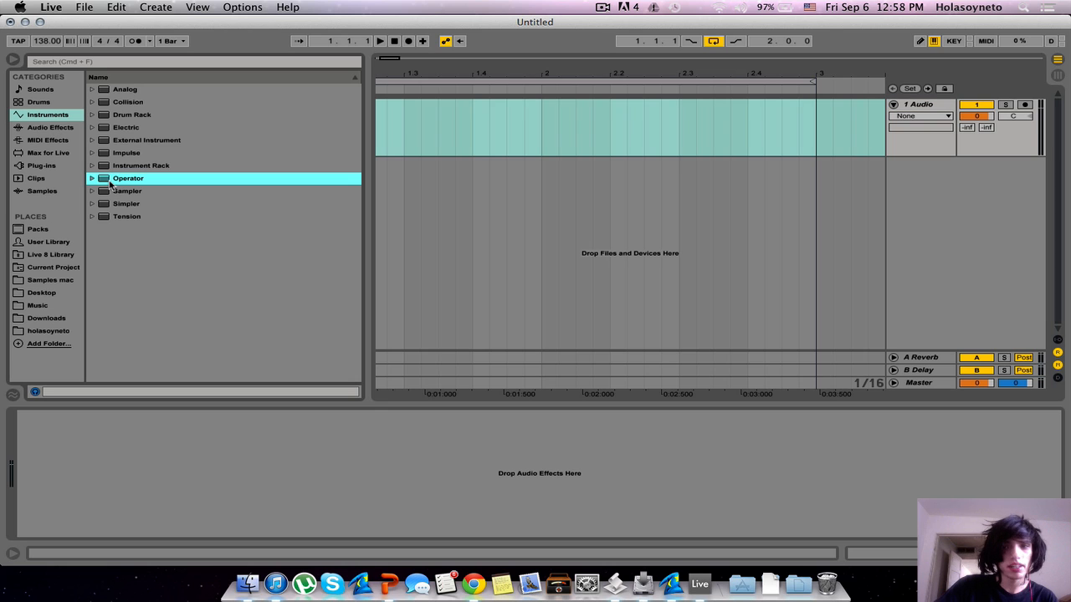
drag(437, 65, 472, 126)
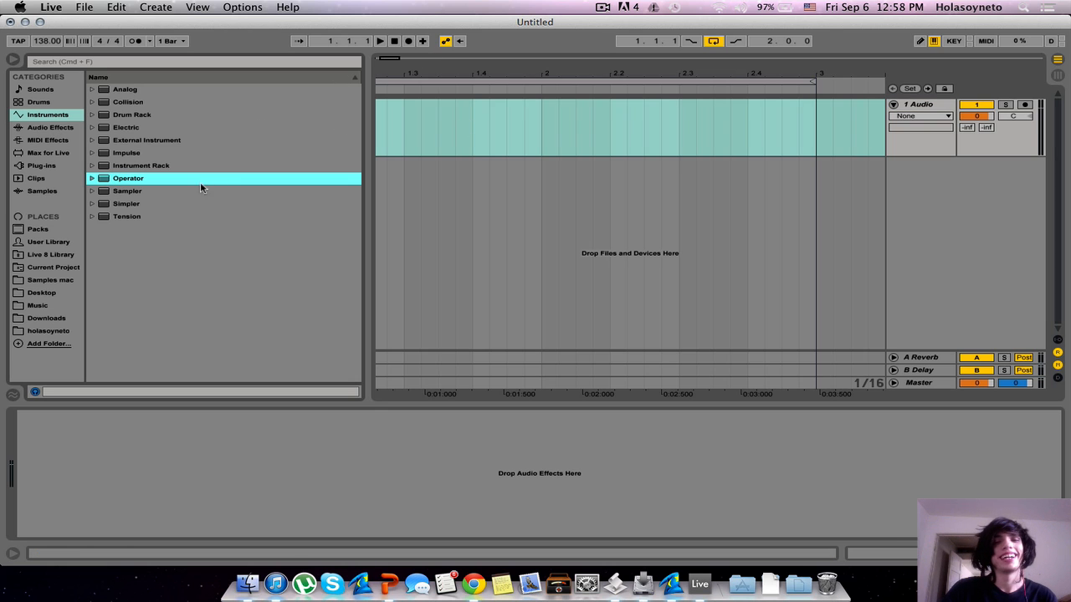
drag(391, 72, 384, 93)
click(588, 140)
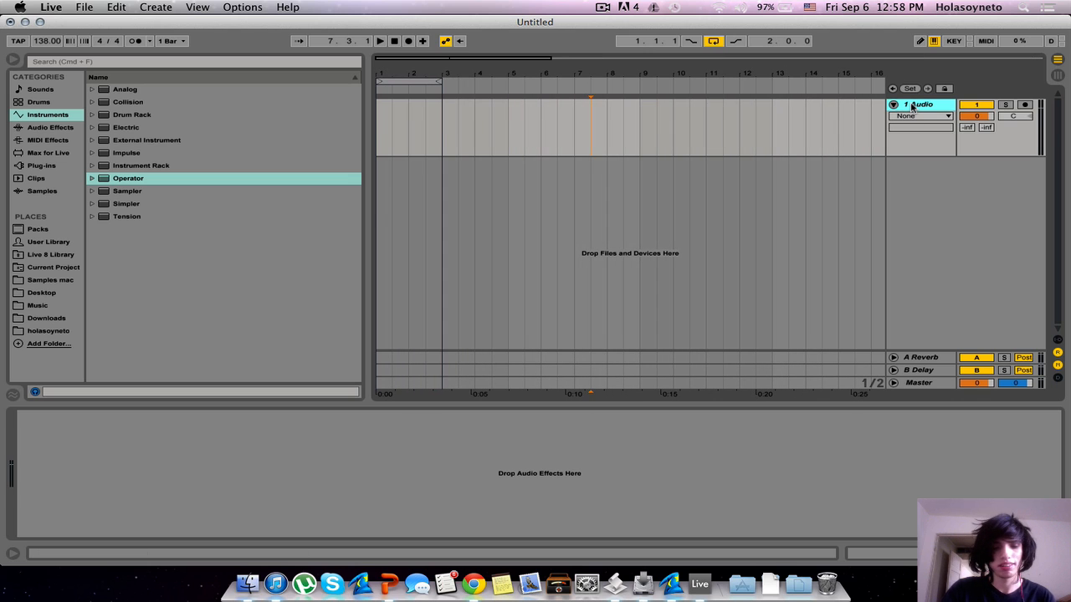
key(super+shift+t)
click(913, 106)
key(Delete)
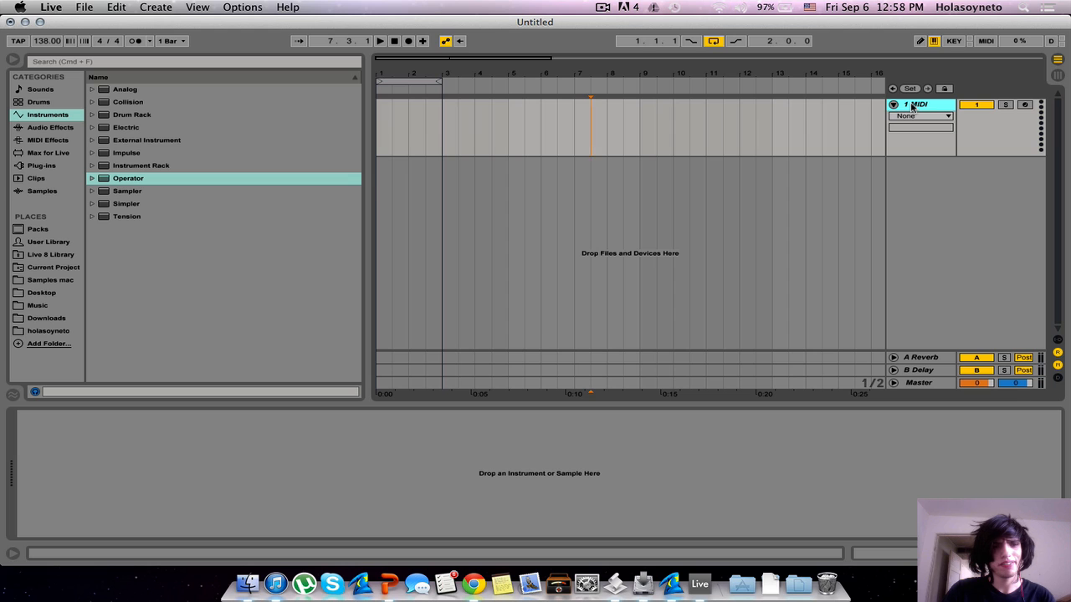
Step: Browse the Samples mac folder, collapsing the VDUB1 Kicks and Vengeance Essential Dubstep Vol.1 folders
click(30, 282)
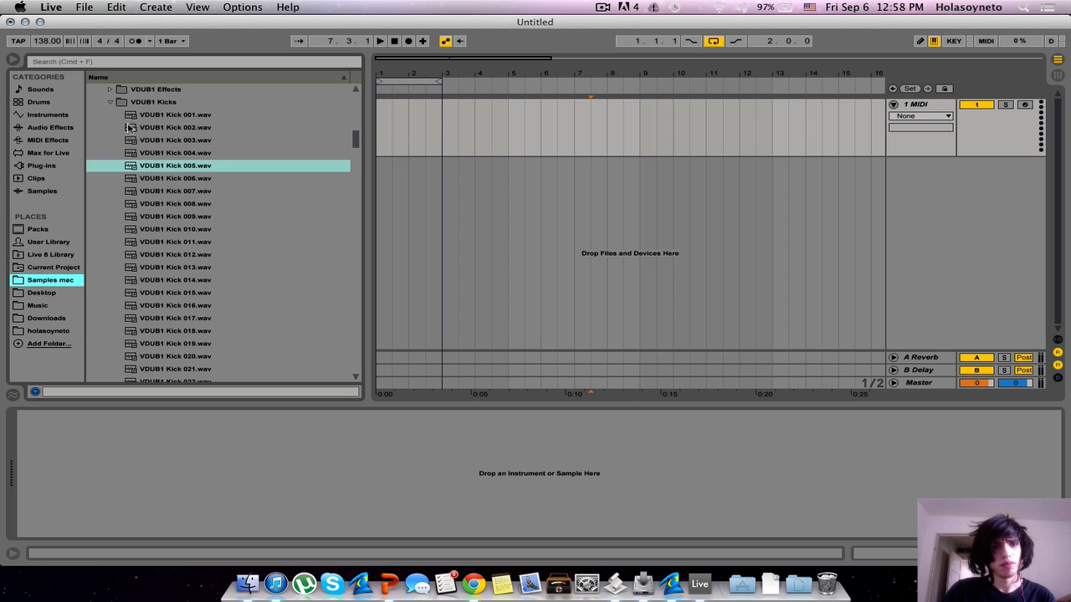
click(109, 103)
scroll(144, 184, up, 8)
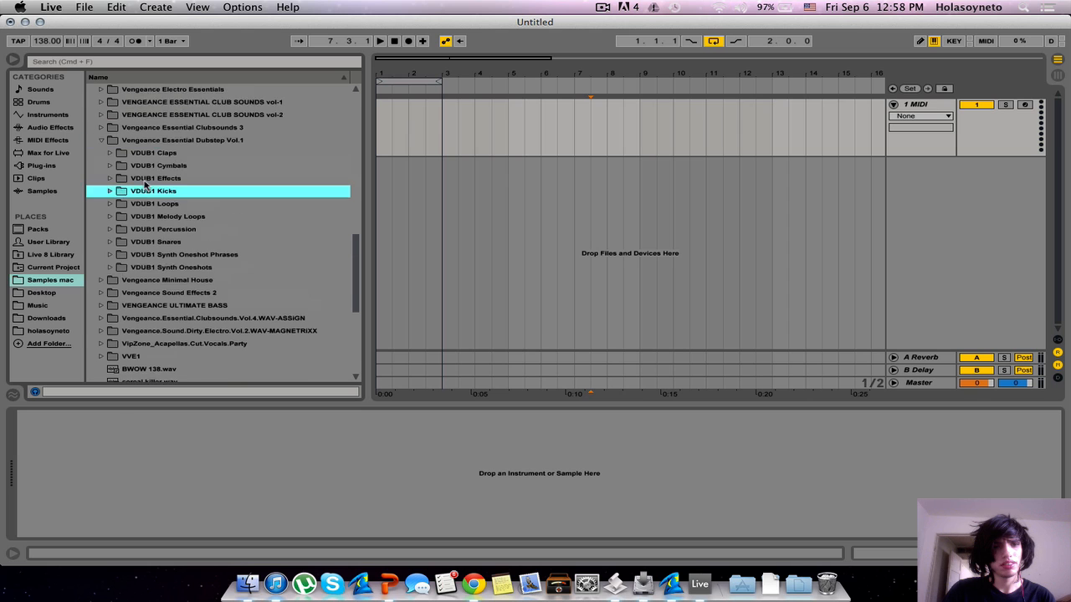
click(101, 281)
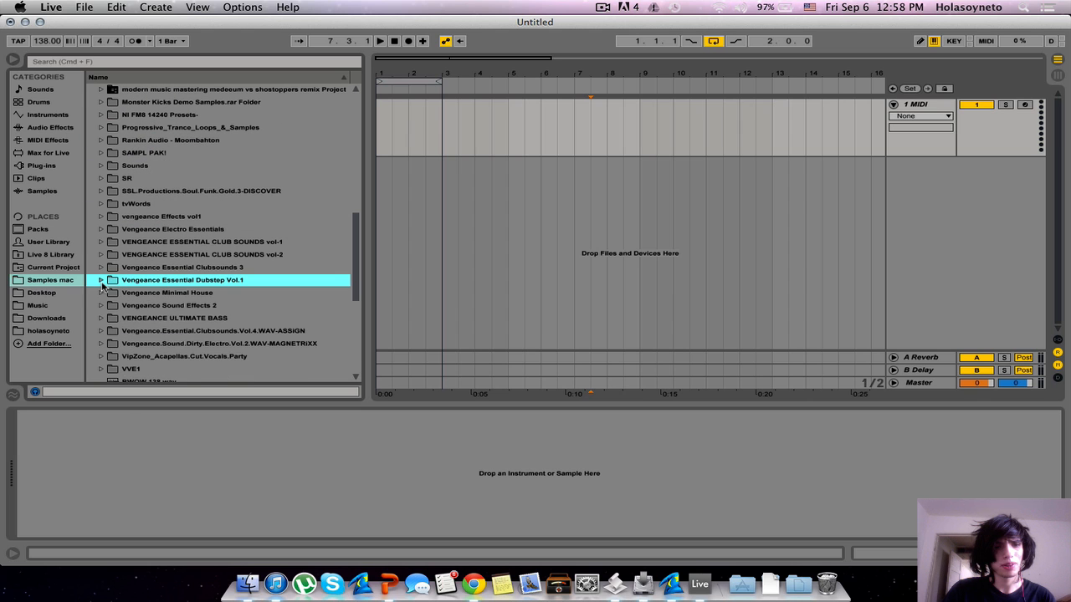
scroll(102, 287, down, 4)
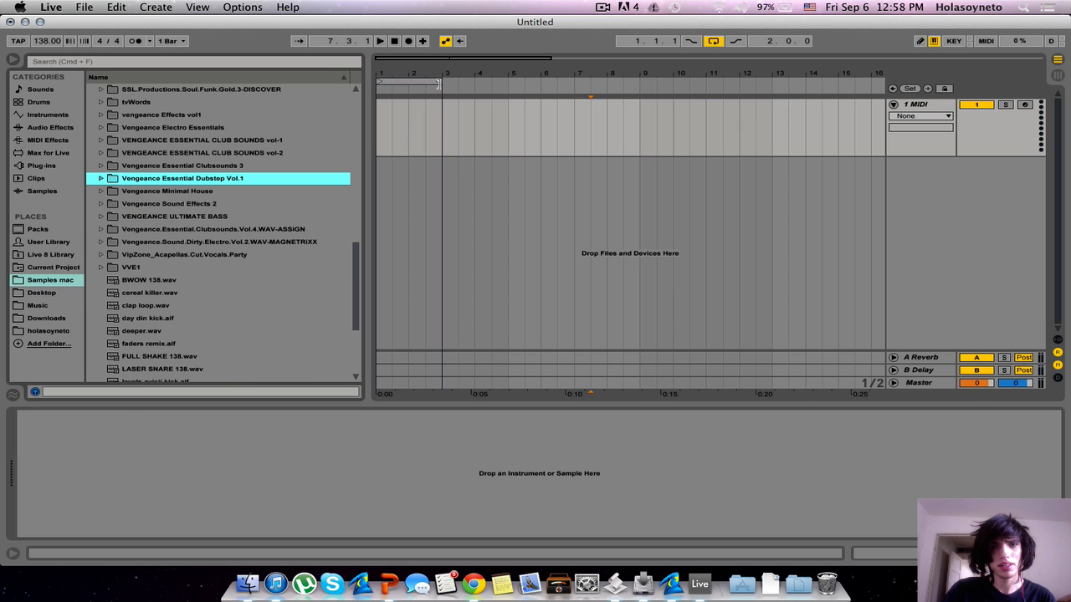
Step: Extend the arrangement loop to 8 bars and load the Sylenth1 plug-in onto the MIDI track
drag(437, 84, 644, 108)
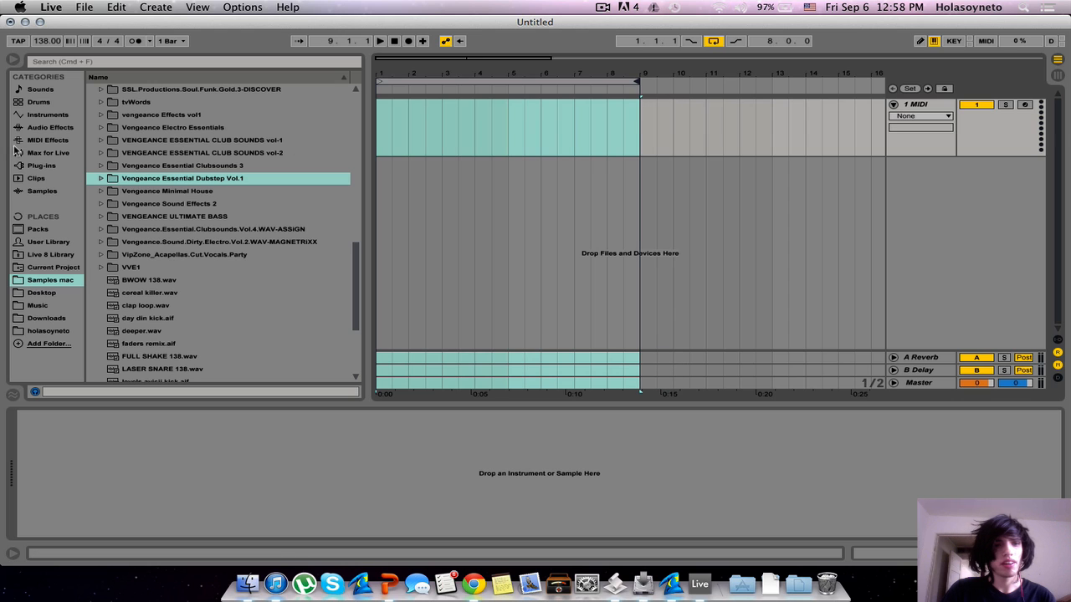
click(40, 167)
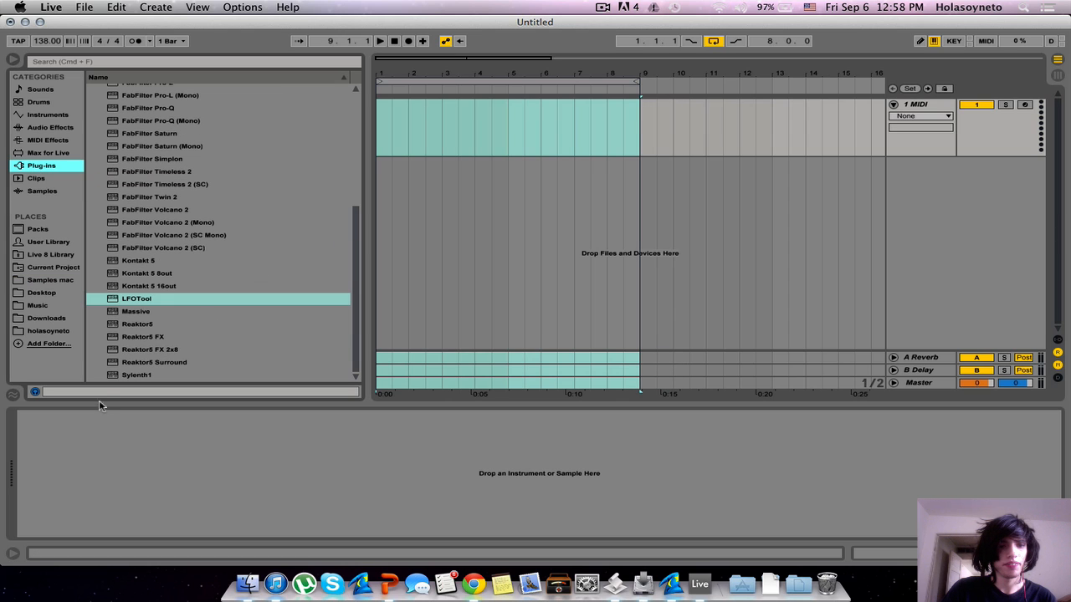
drag(120, 378, 329, 294)
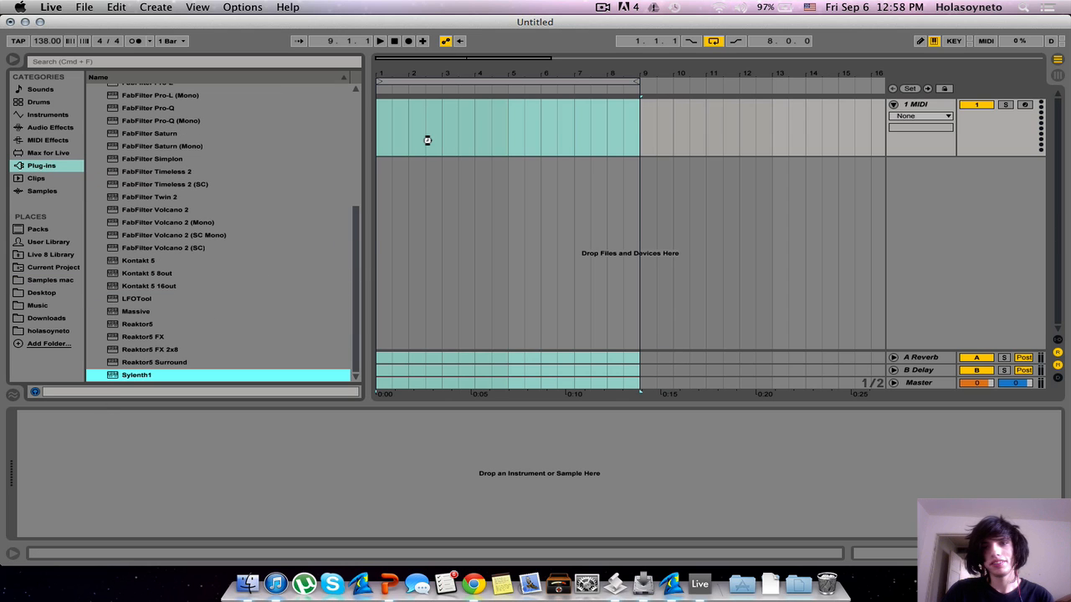
drag(709, 127, 709, 127)
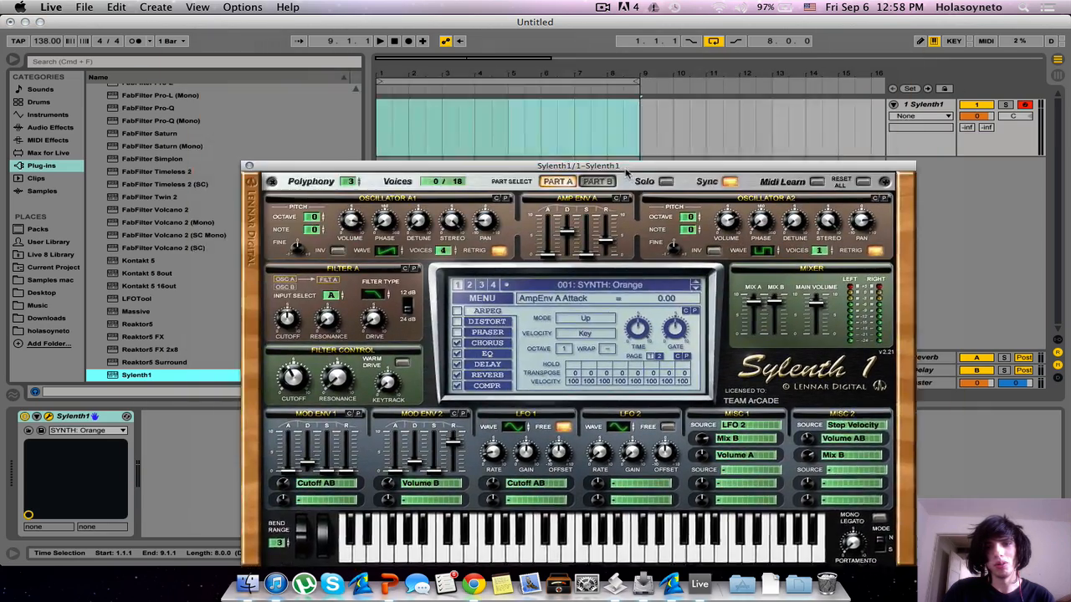
drag(625, 171, 598, 165)
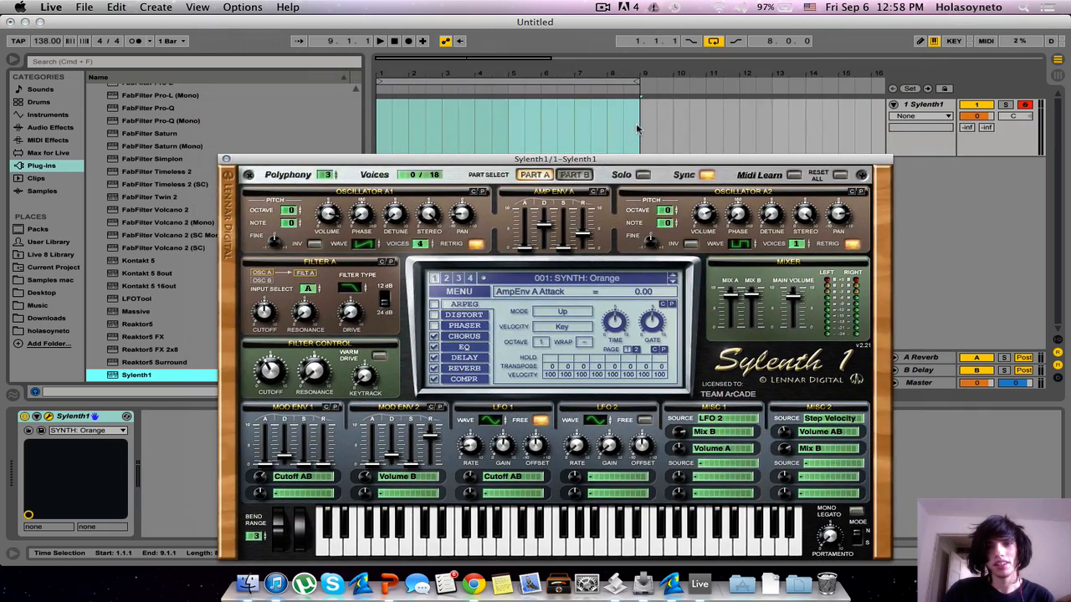
Step: Create an empty MIDI clip on the Sylenth1 track from bar 1 to bar 9 and close the synth window
drag(637, 127, 338, 143)
key(super+shift+m)
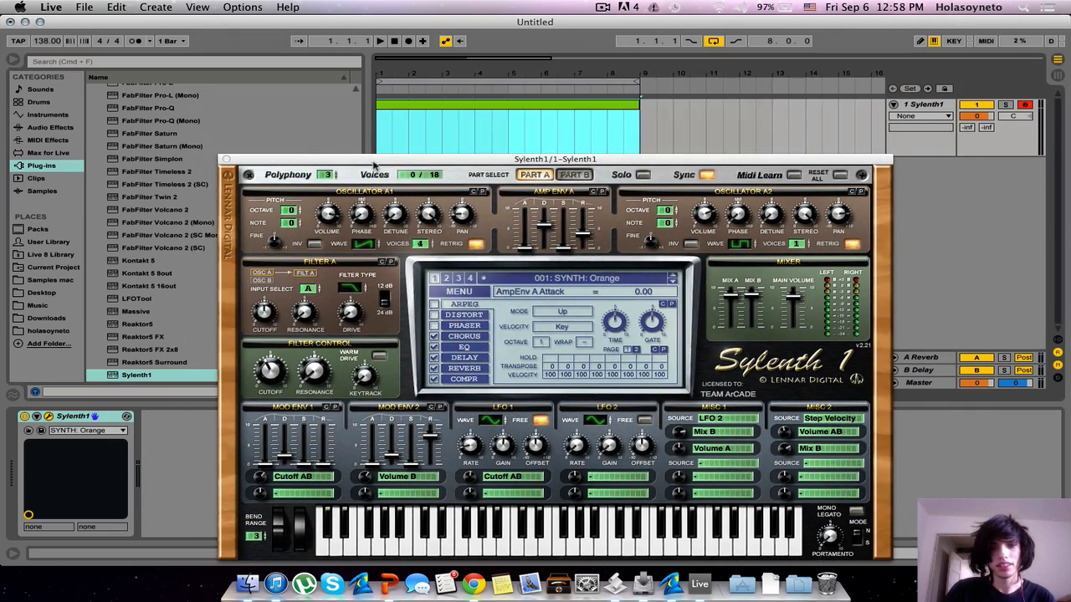
click(226, 159)
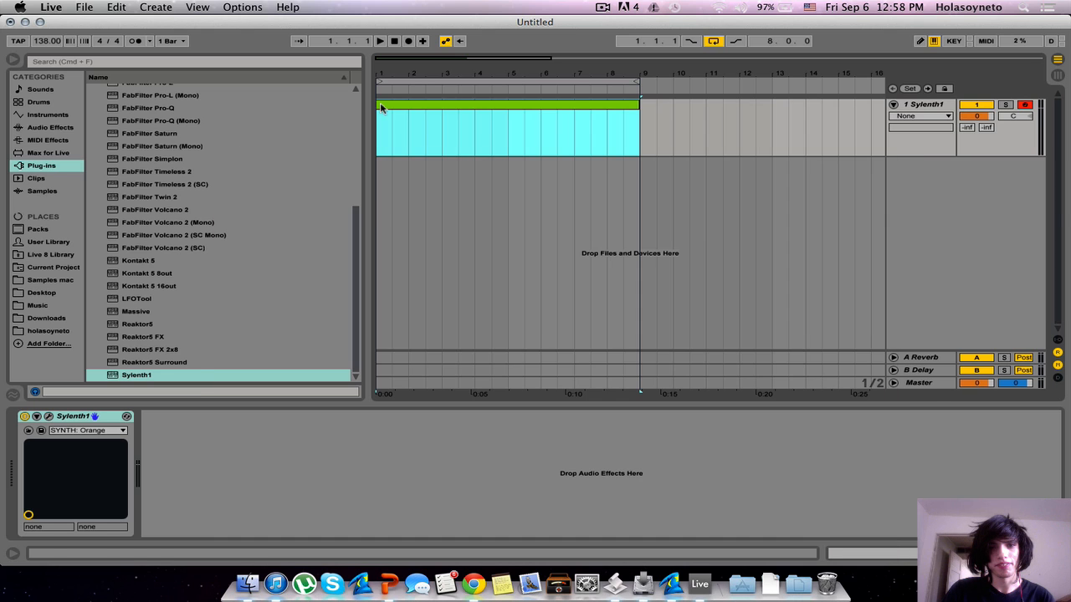
Step: Open the new clip's note editor and set its fixed grid to 1/16
double_click(400, 104)
right_click(408, 207)
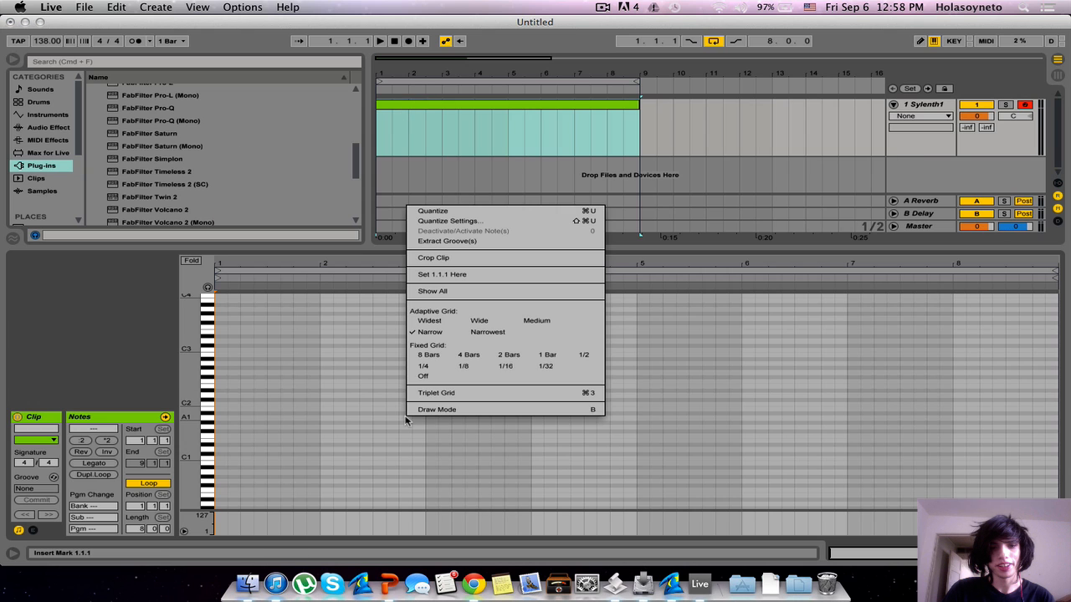
click(492, 370)
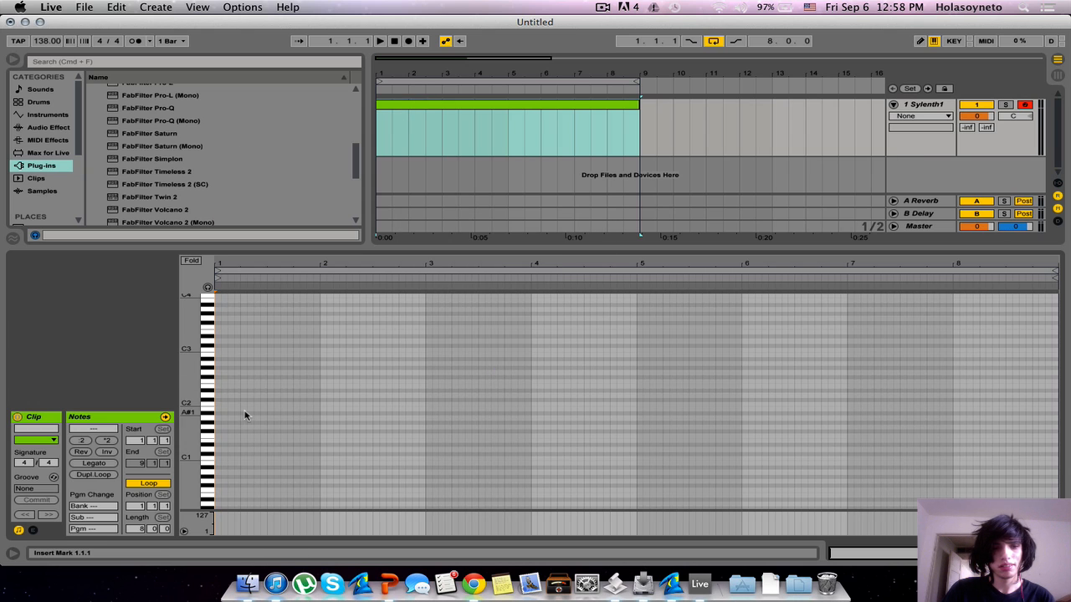
Step: Add a G2 note three sixteenths long at 1.1.1, repeat it across bars 1 and 2, and shorten the last note to end at 3.1.1
double_click(219, 374)
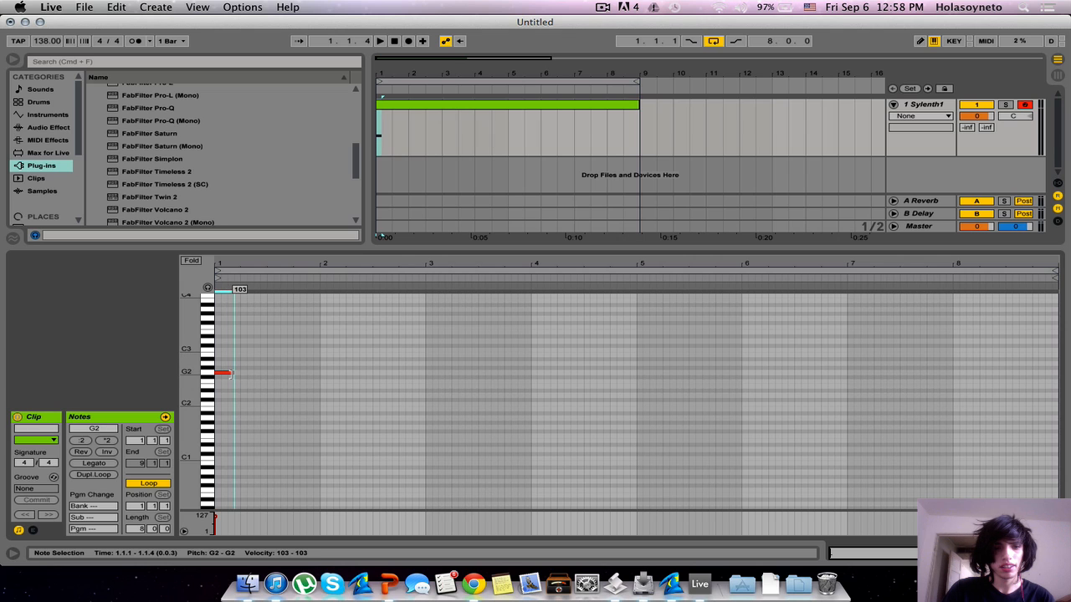
key(super+d)
key(super+d)
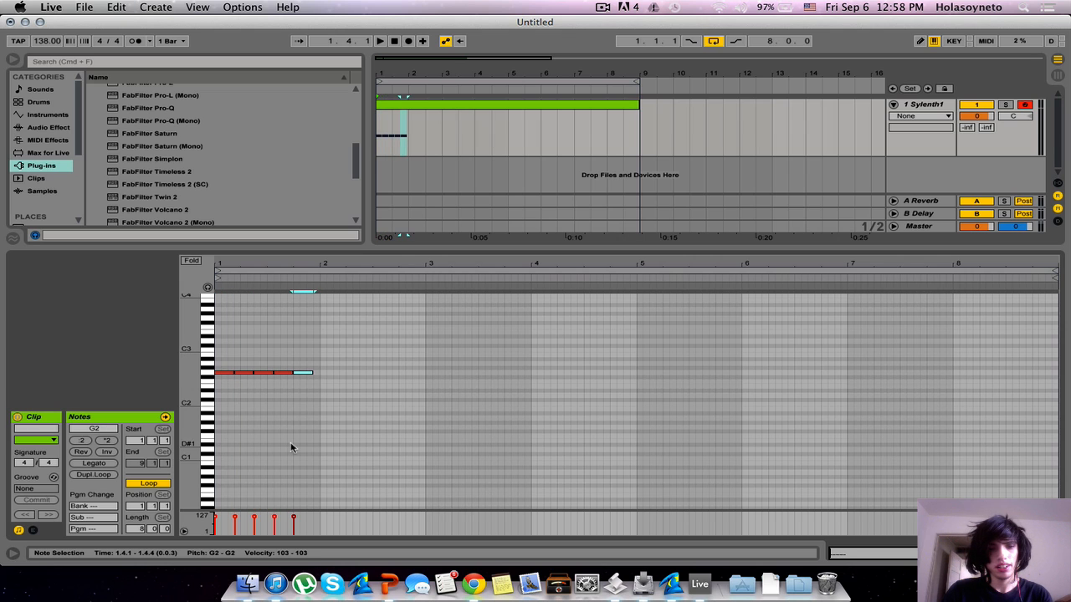
key(space)
key(super+d)
key(super+d)
key(super+d)
key(super+d)
key(super+d)
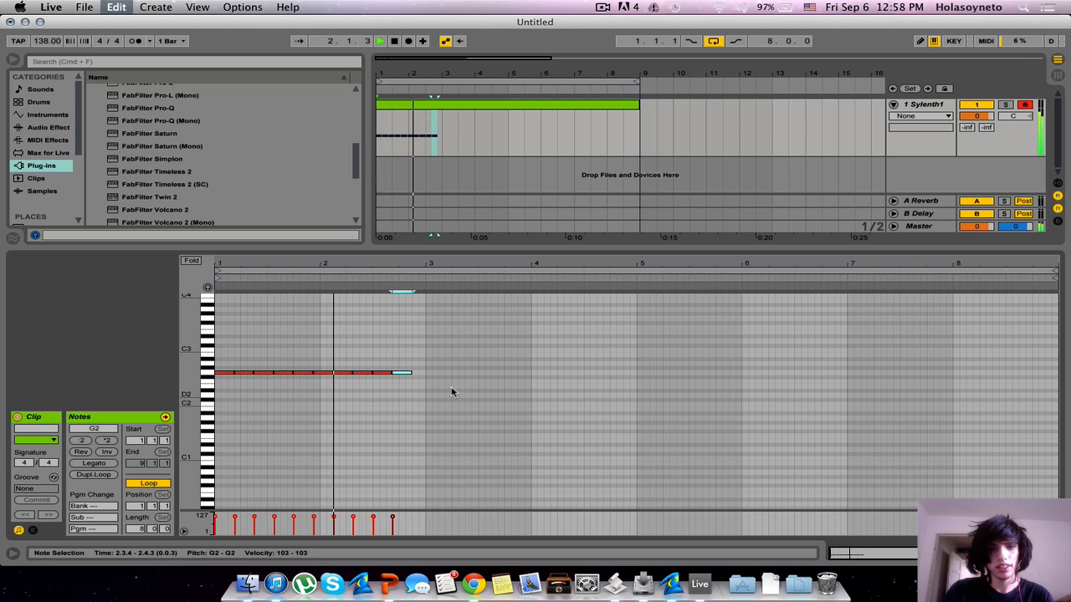
key(super+d)
key(space)
drag(430, 373, 426, 374)
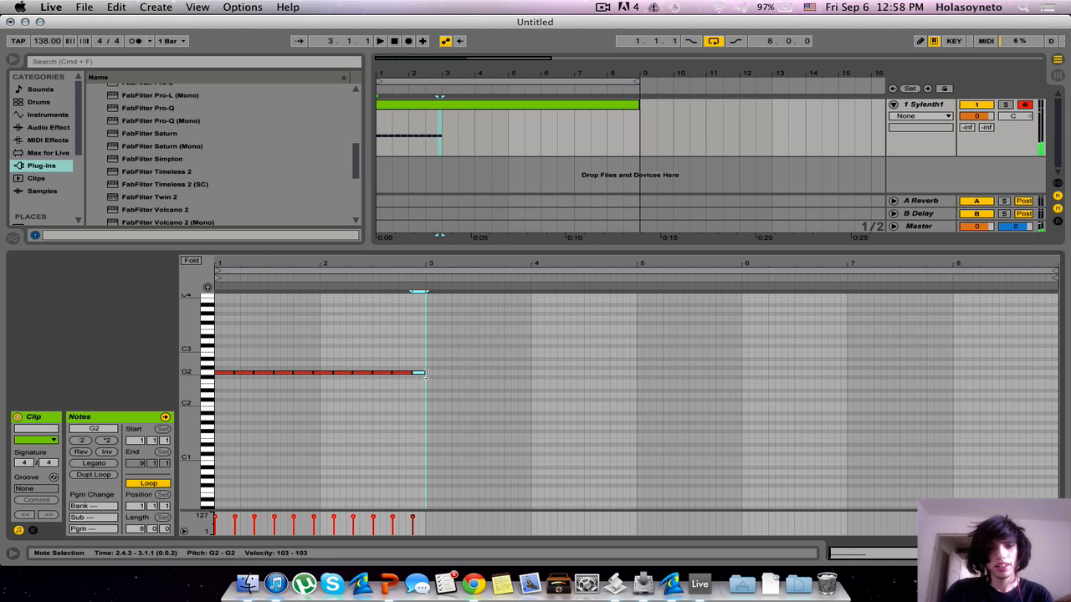
Step: Duplicate all the G2 notes into bars 3 and 4 and transpose the copy down to F2
key(super+a)
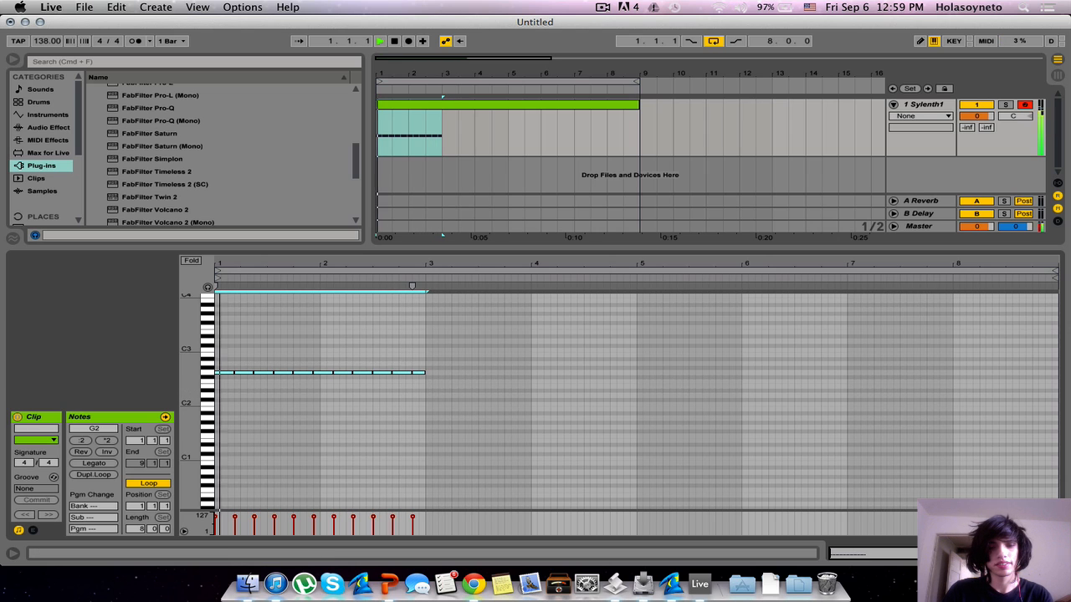
key(super+d)
key(Down)
key(Down)
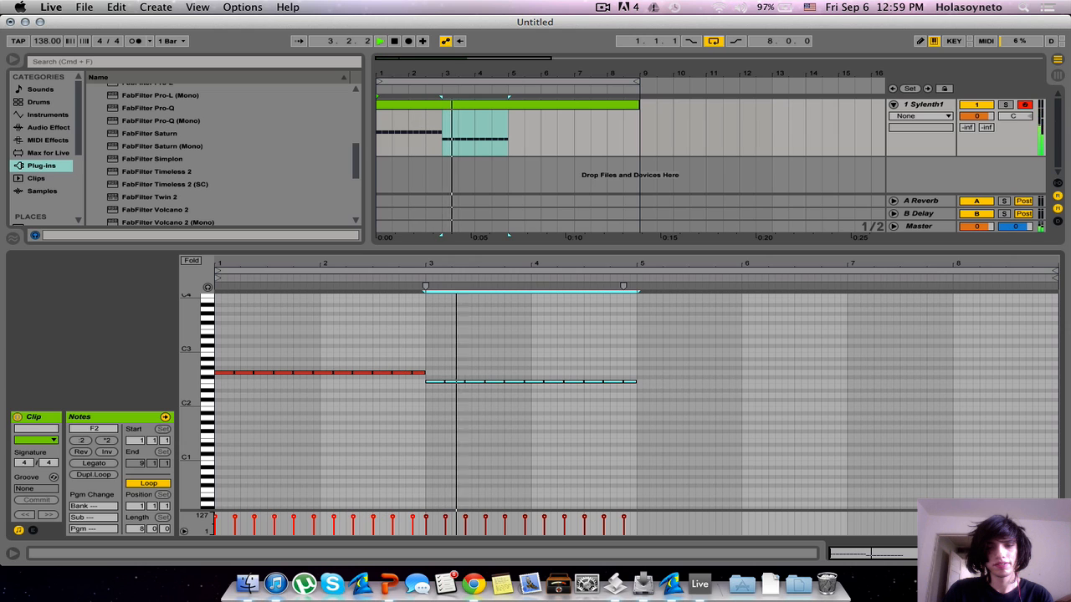
Step: Duplicate the pattern into bars 5–6 at D#2 and again into bars 7–8 at D2
key(super+d)
key(Down)
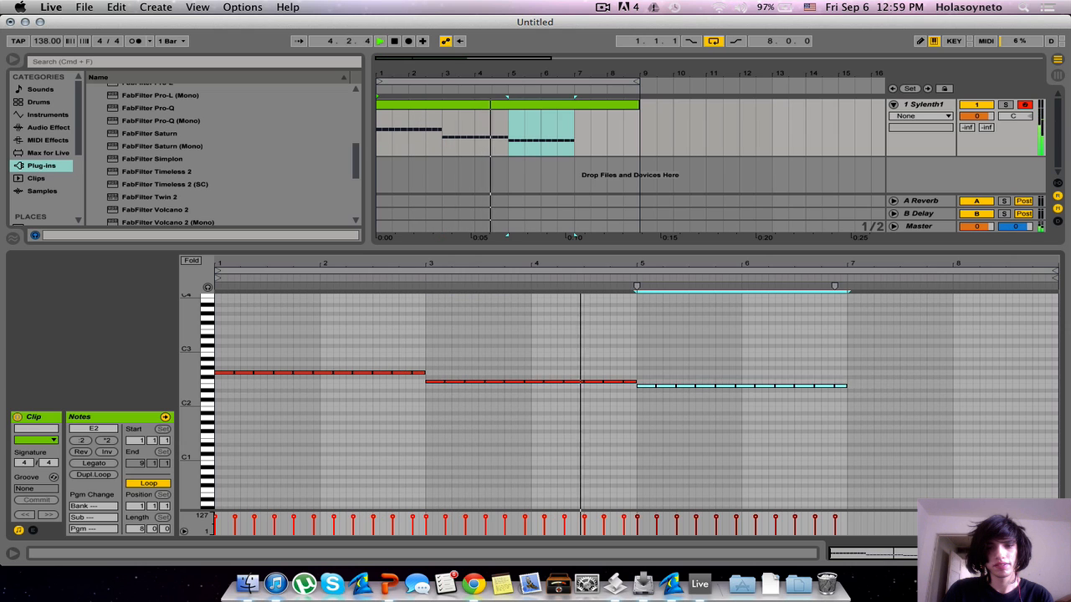
key(Down)
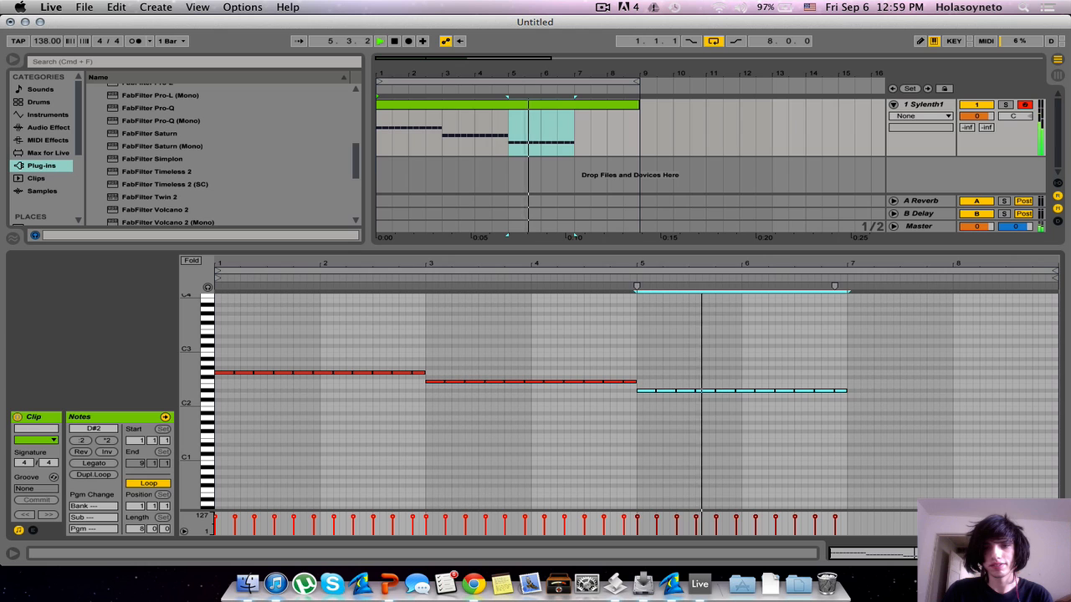
key(super+d)
key(Down)
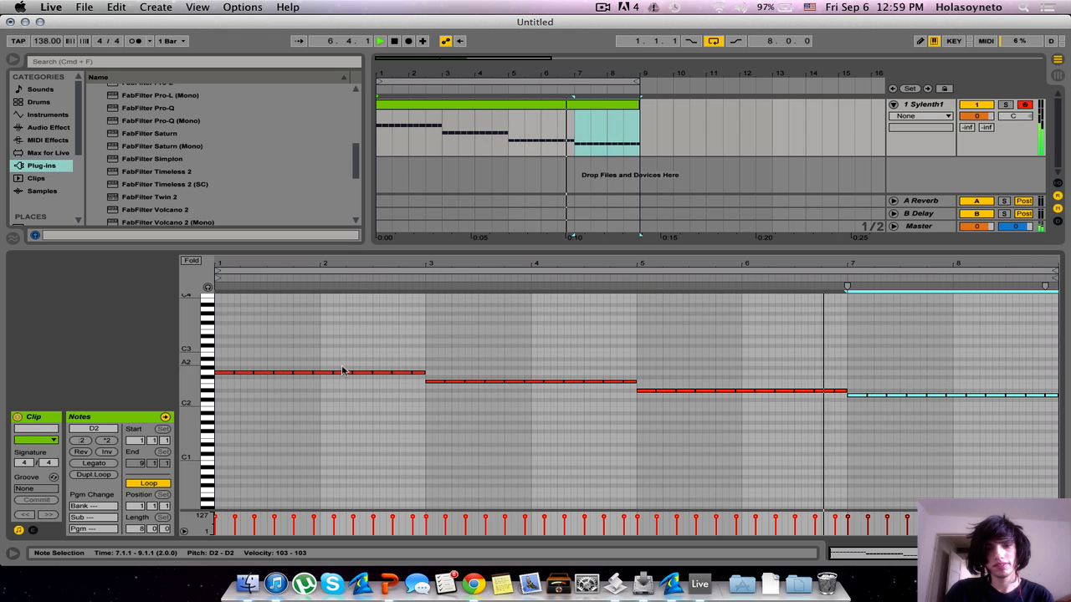
Step: Copy the G2 notes of bars 1–2 and place the copy above them at D3 over the same bars
click(418, 372)
key(super+d)
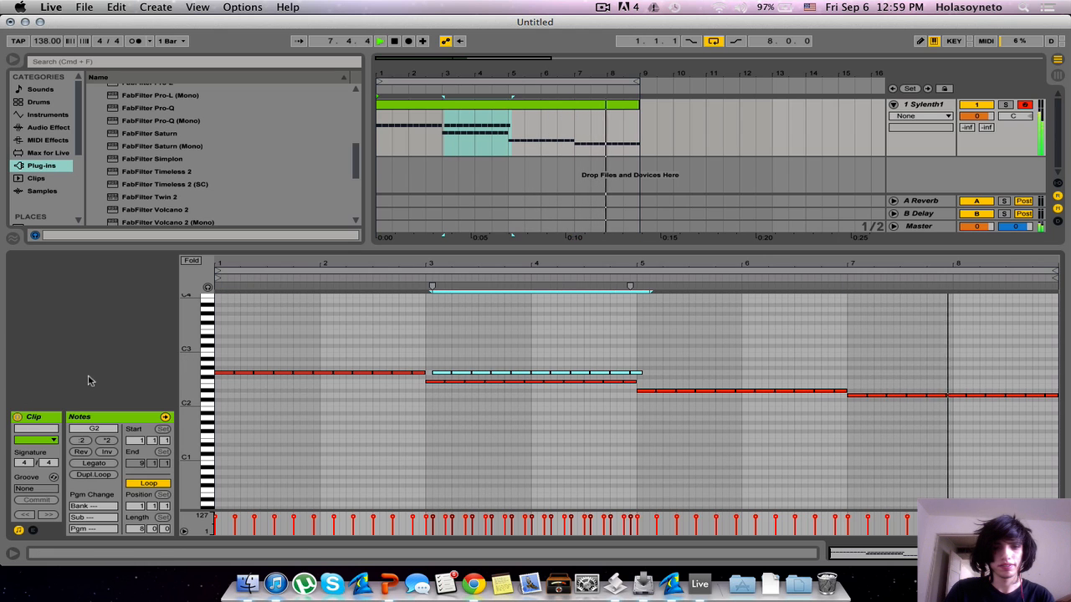
key(space)
drag(462, 373, 247, 360)
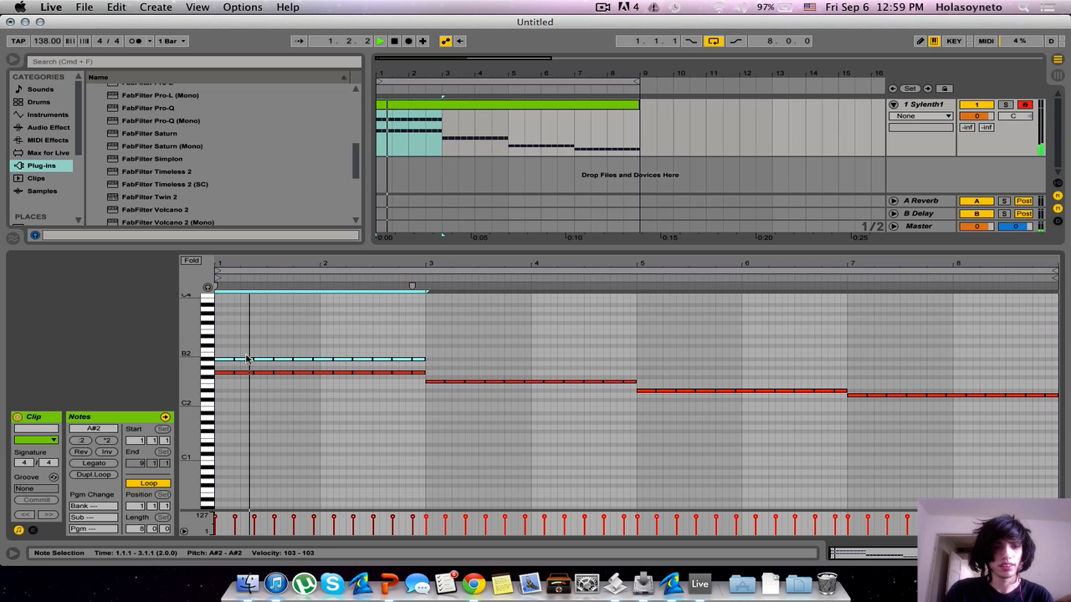
key(Up)
key(Up)
key(Up)
key(Up)
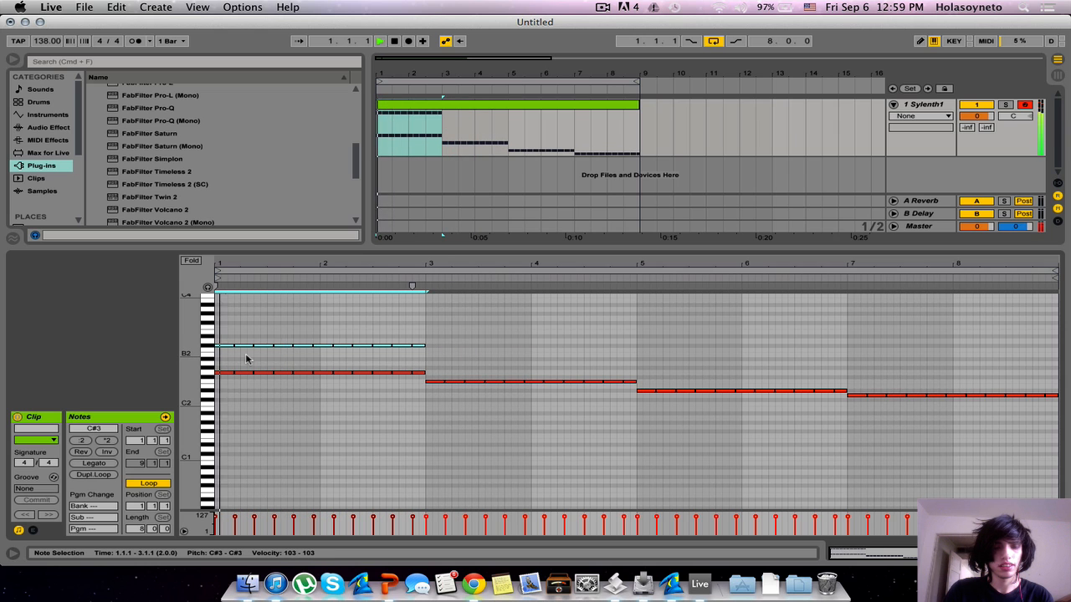
Step: Duplicate the D3 notes into bars 3–4 and transpose the copy down to C3
key(super+d)
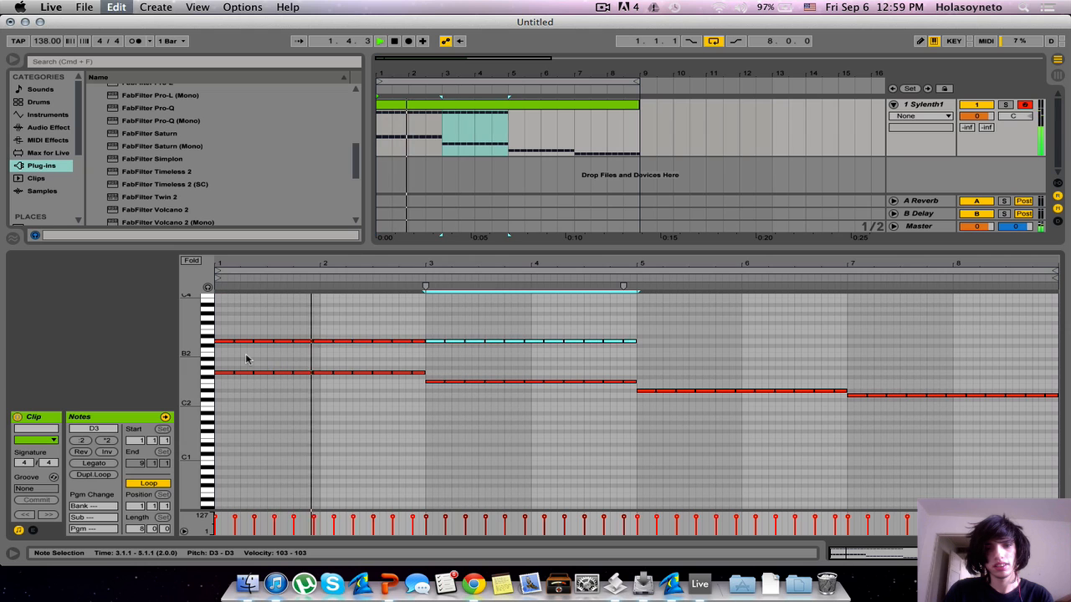
key(Down)
key(Down)
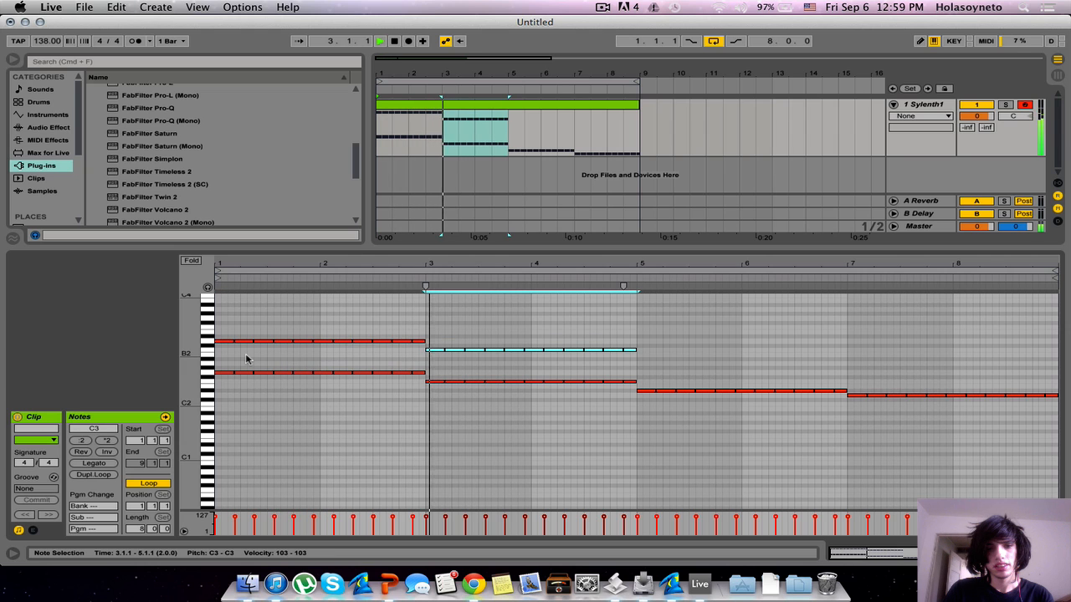
Step: Duplicate the upper notes into bars 5–6 at A#2 and again into bars 7–8 at A2
key(super+d)
key(Down)
key(Down)
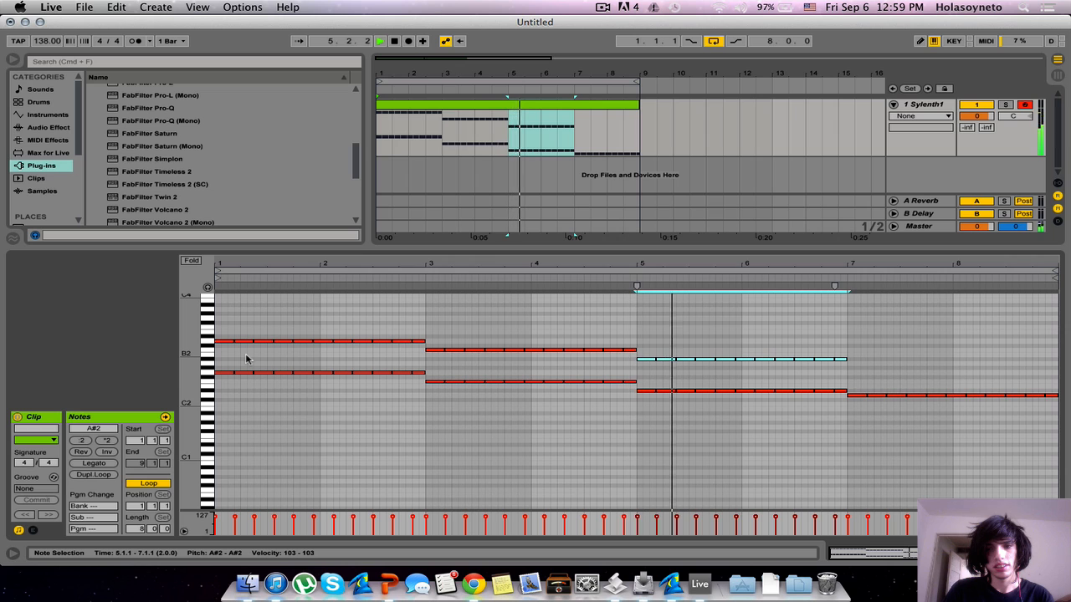
key(super+d)
key(Down)
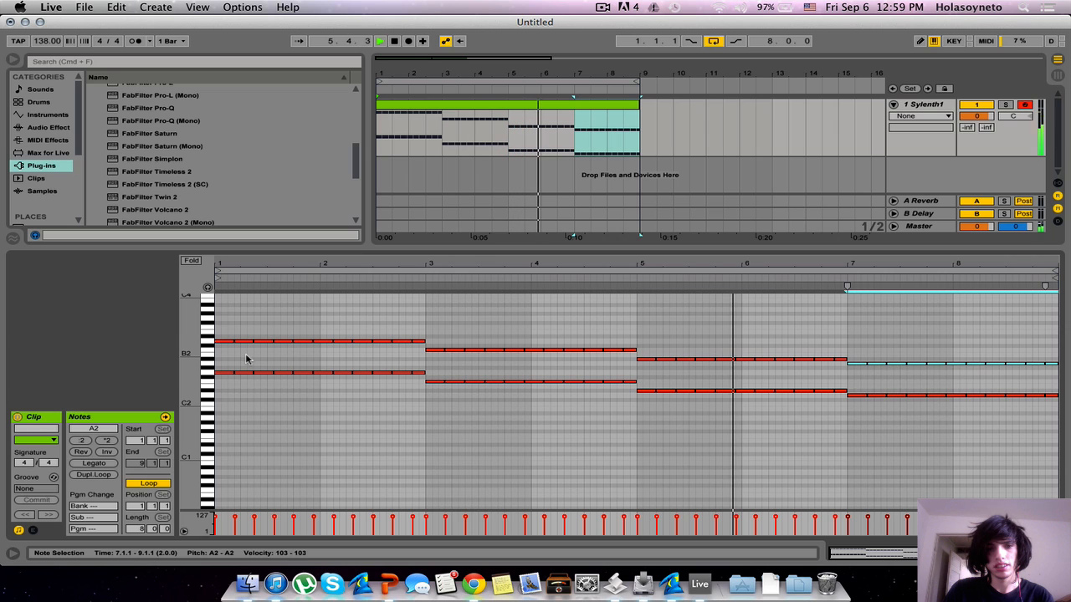
Step: Copy the D3 notes of bars 1–2 and place the copy at G3 over the same bars
click(414, 341)
key(super+d)
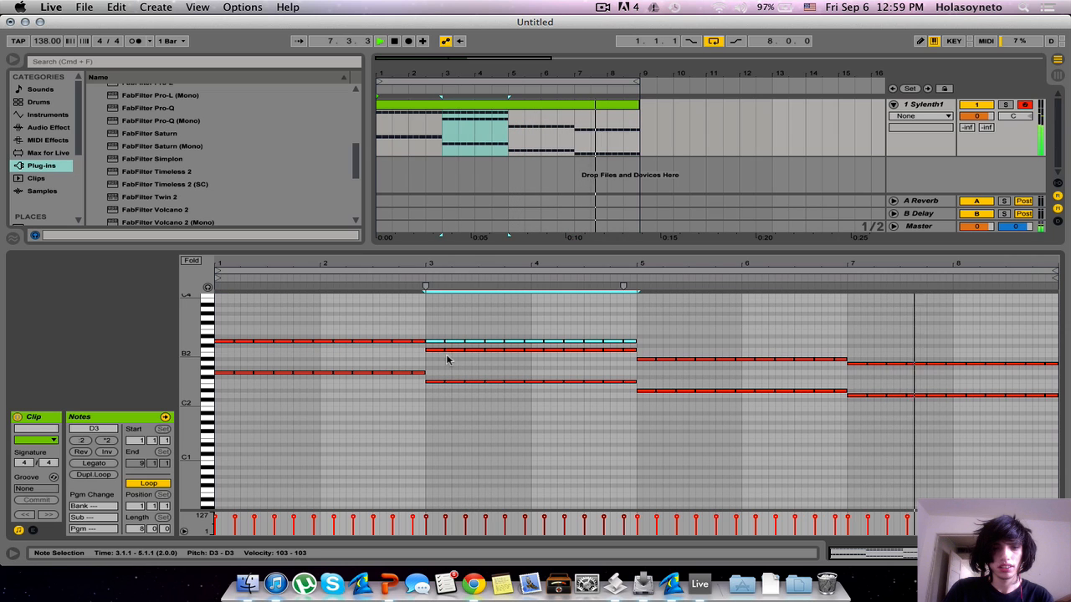
drag(438, 341, 238, 322)
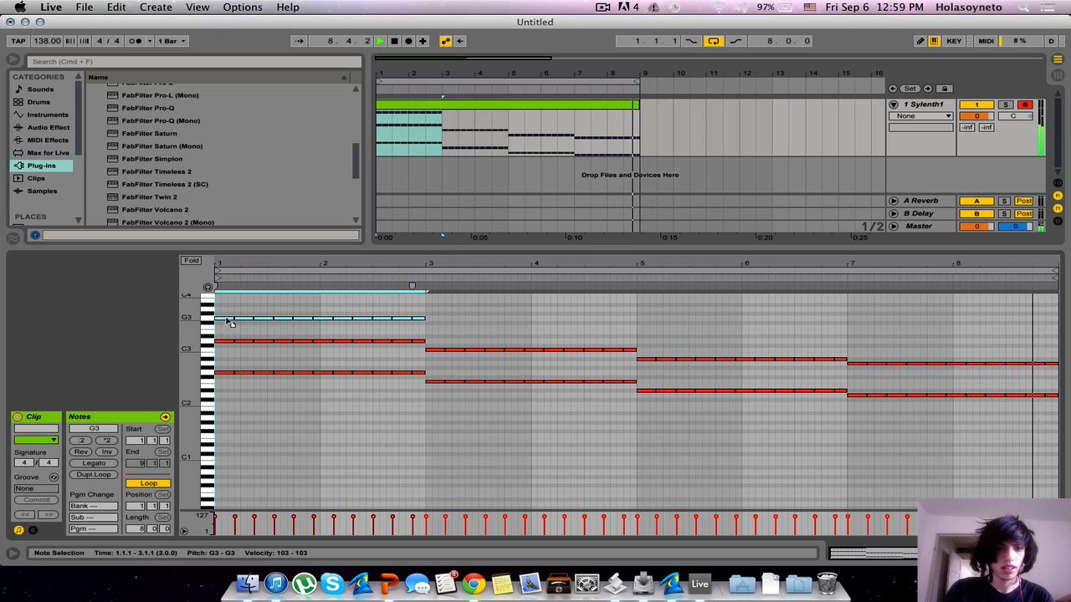
Step: Raise the top G3 notes from the third note through the end of bar 2 to A3
click(249, 327)
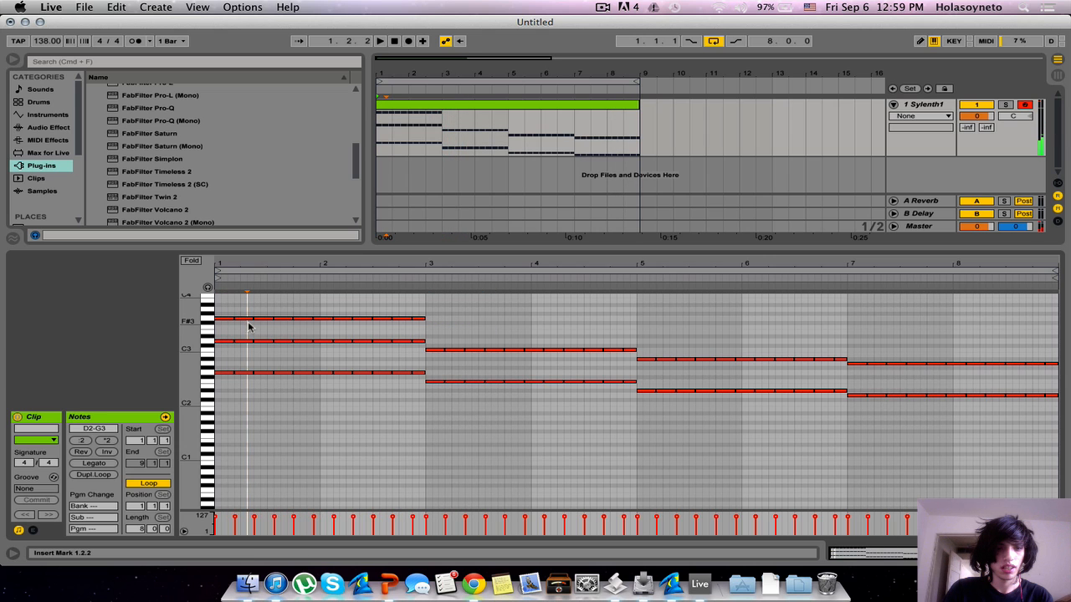
click(242, 319)
key(space)
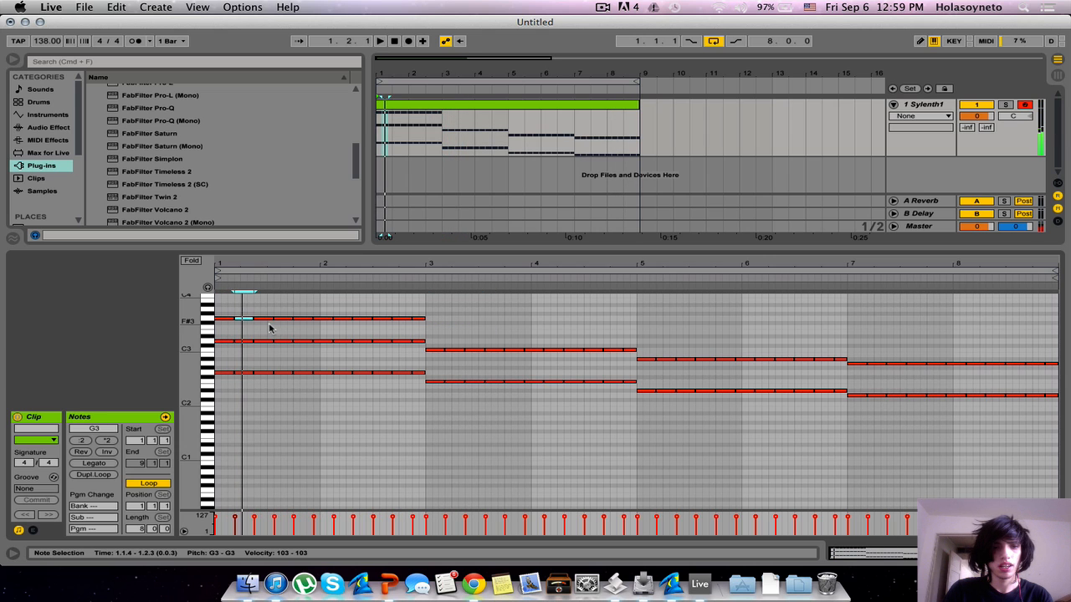
drag(270, 327, 470, 157)
key(Up)
key(Up)
key(space)
key(space)
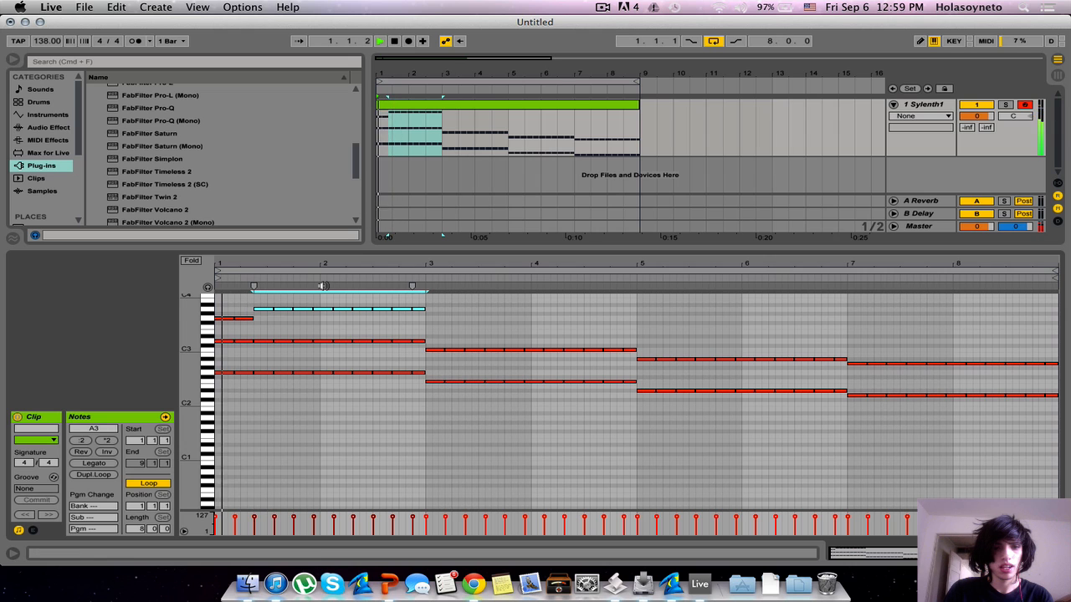
Step: Raise the top-line notes from 1.4.1 through the end of bar 2 to A#3
drag(297, 317, 436, 303)
key(Up)
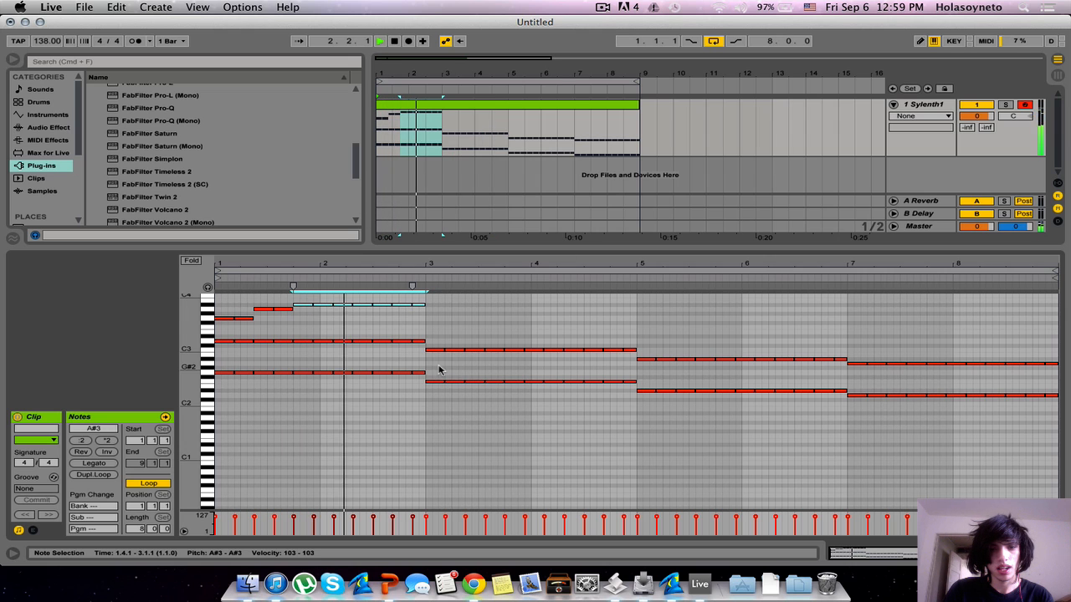
key(space)
Step: Duplicate the top line of bars 1–2 into bars 3–4 and raise its first four copied notes three semitones to A#3 and C4
drag(428, 328, 184, 278)
key(super+d)
key(space)
drag(428, 324, 497, 310)
key(Up)
key(Up)
key(Up)
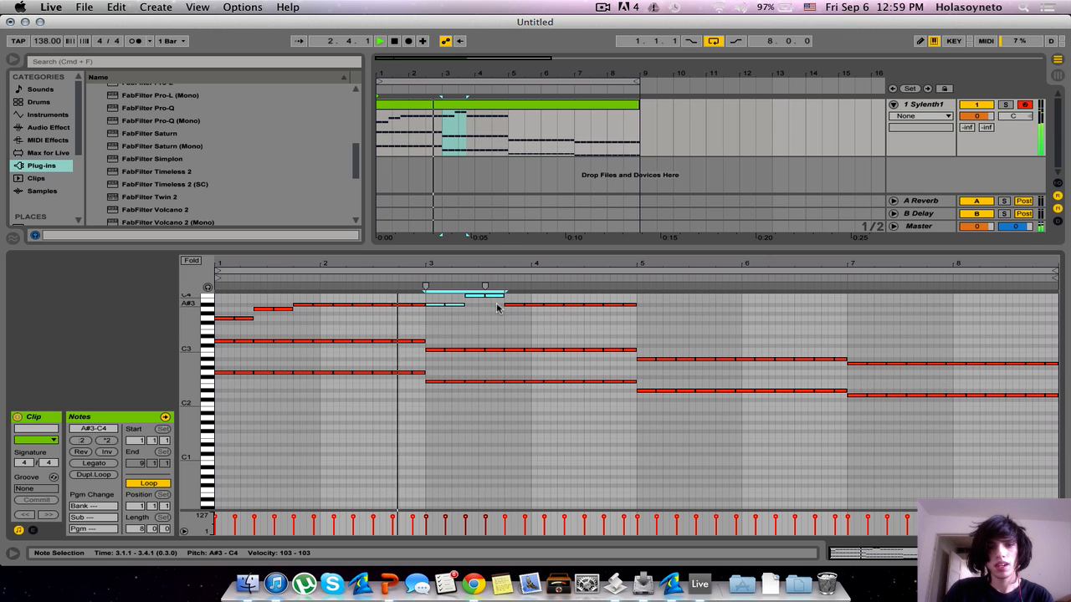
Step: Lower the top-line notes from the third note of bar 3 through bar 4 by three semitones to A3 and G3
drag(469, 310, 679, 239)
key(Down)
key(Down)
key(Down)
key(Down)
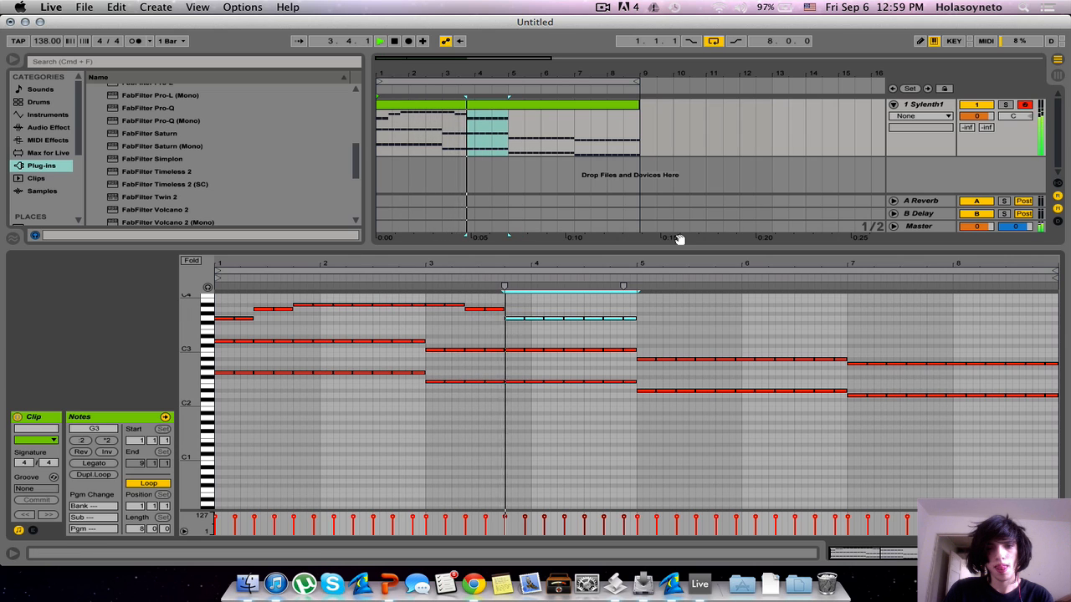
key(super+d)
key(Up)
key(Up)
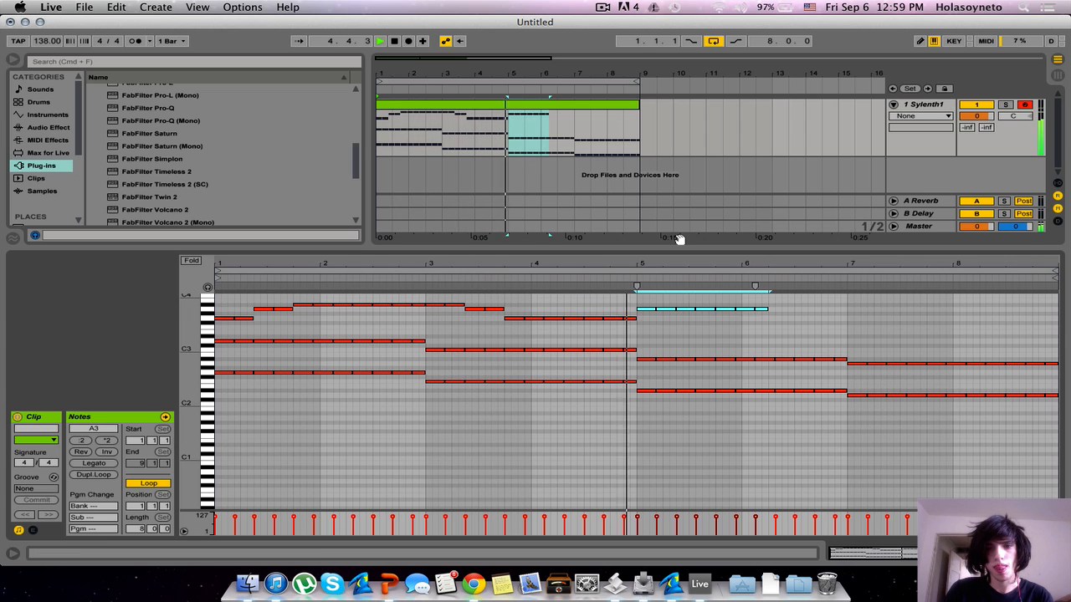
key(Up)
key(Delete)
key(space)
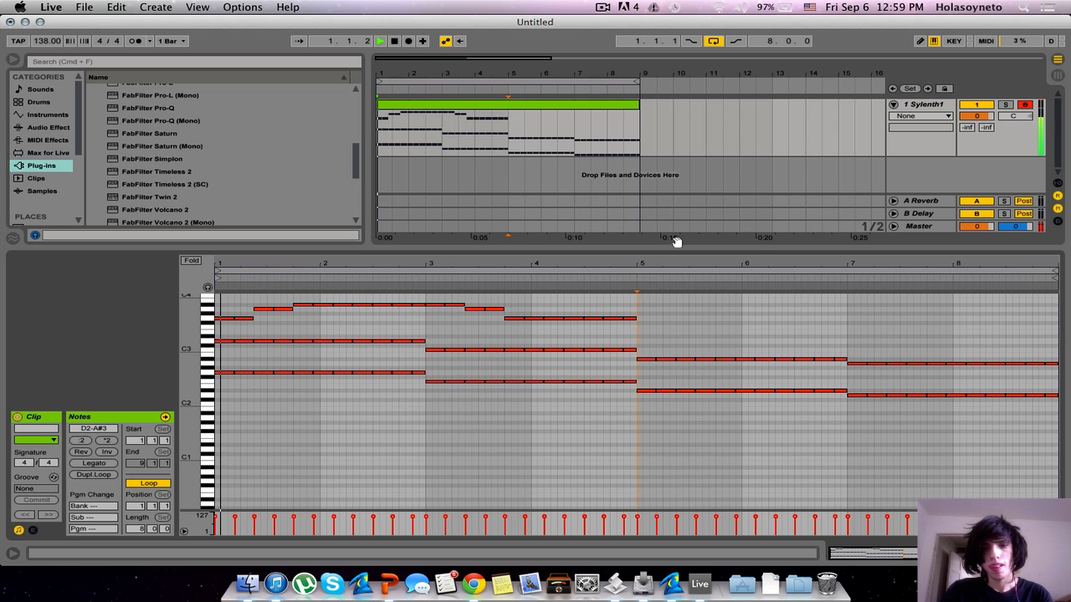
Step: Duplicate the whole top line of bars 1–4 into bars 5–8
drag(635, 338, 216, 283)
key(super+d)
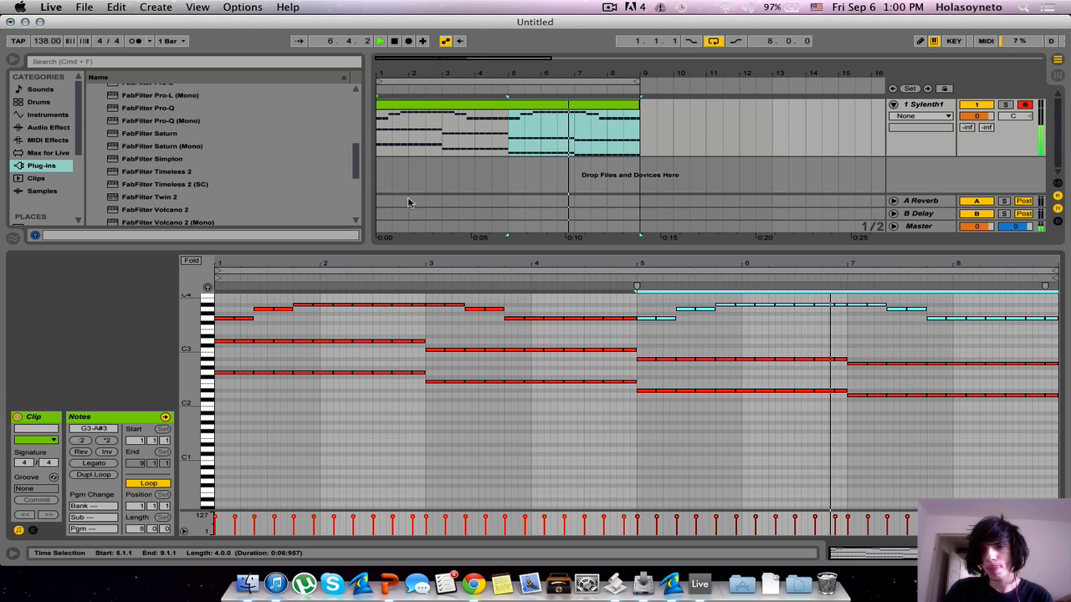
key(space)
Step: Transpose the top G3 notes from 7.4.1 to the end of bar 8 up to D4 and play the clip
drag(928, 334, 1066, 251)
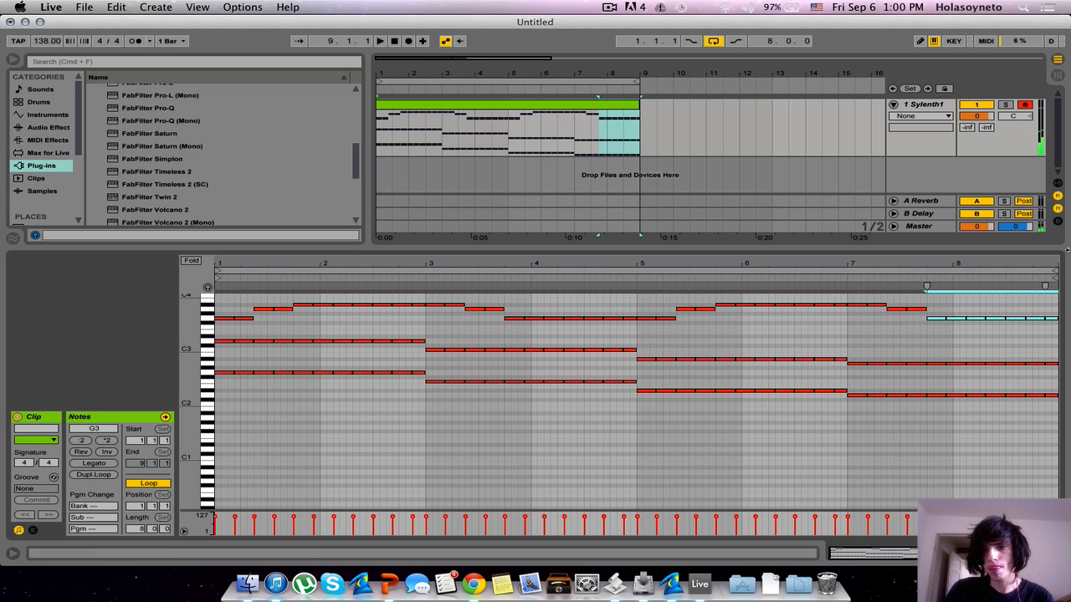
key(Up)
key(Up)
key(Up)
key(Up)
key(Up)
key(Up)
key(Up)
key(space)
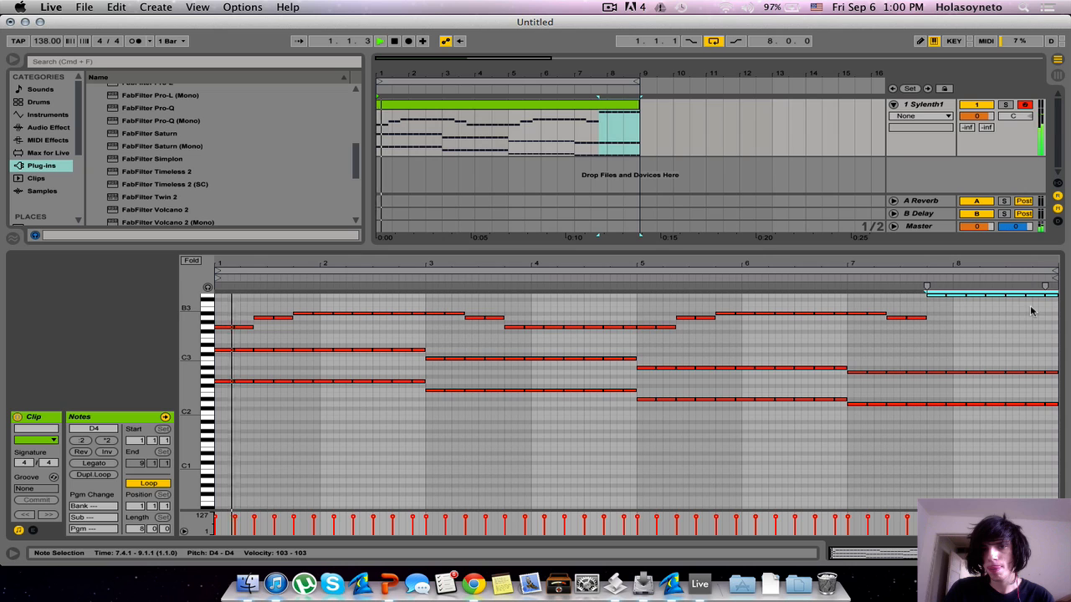
Step: Lower the Sylenth1 track's volume to -9.8 dB and duplicate the track
double_click(922, 106)
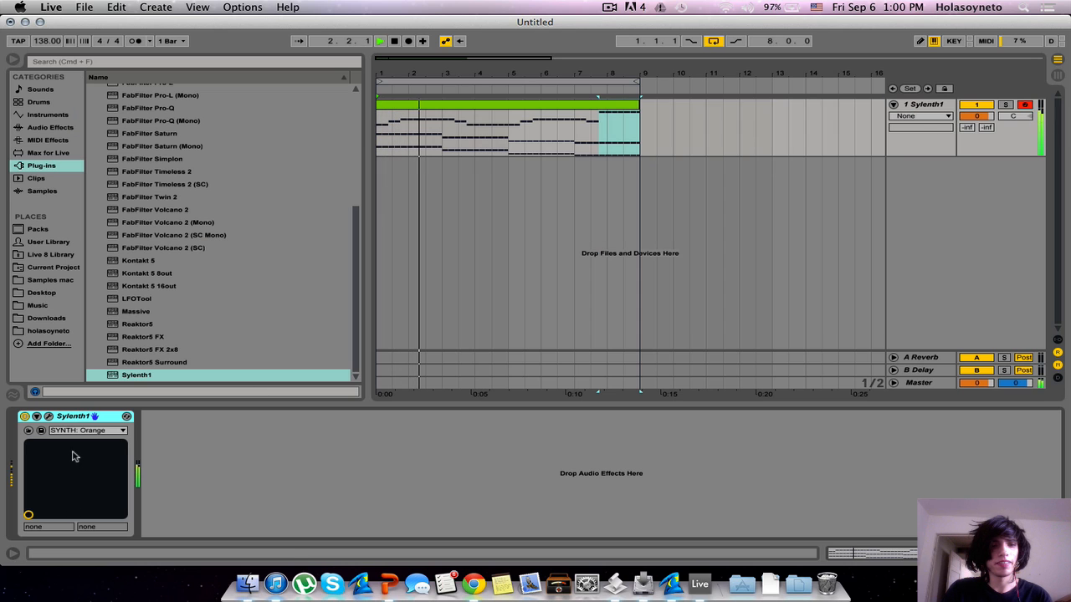
drag(977, 116, 977, 136)
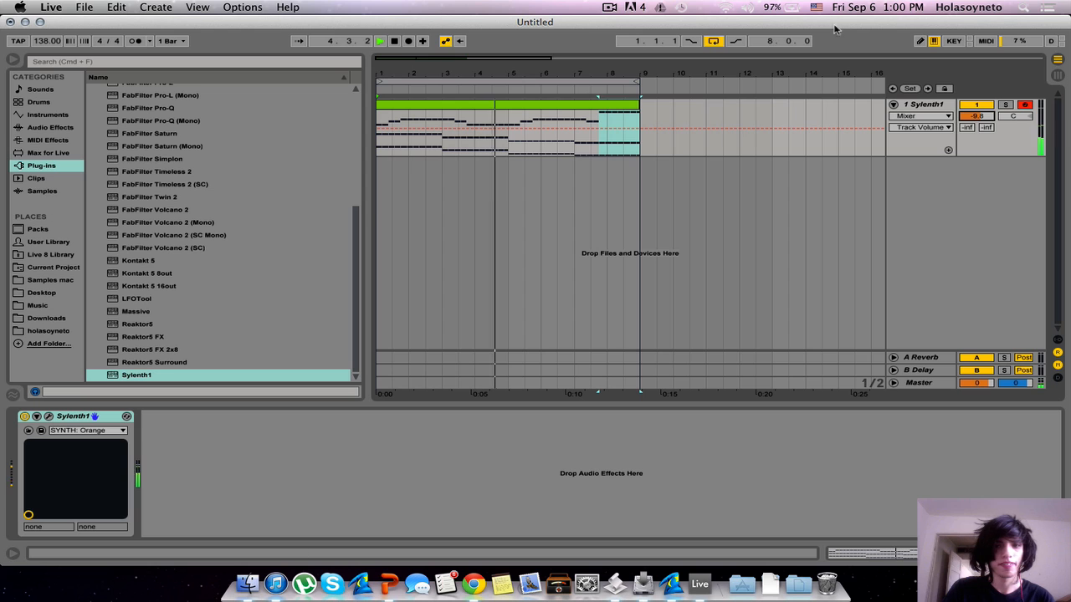
click(920, 105)
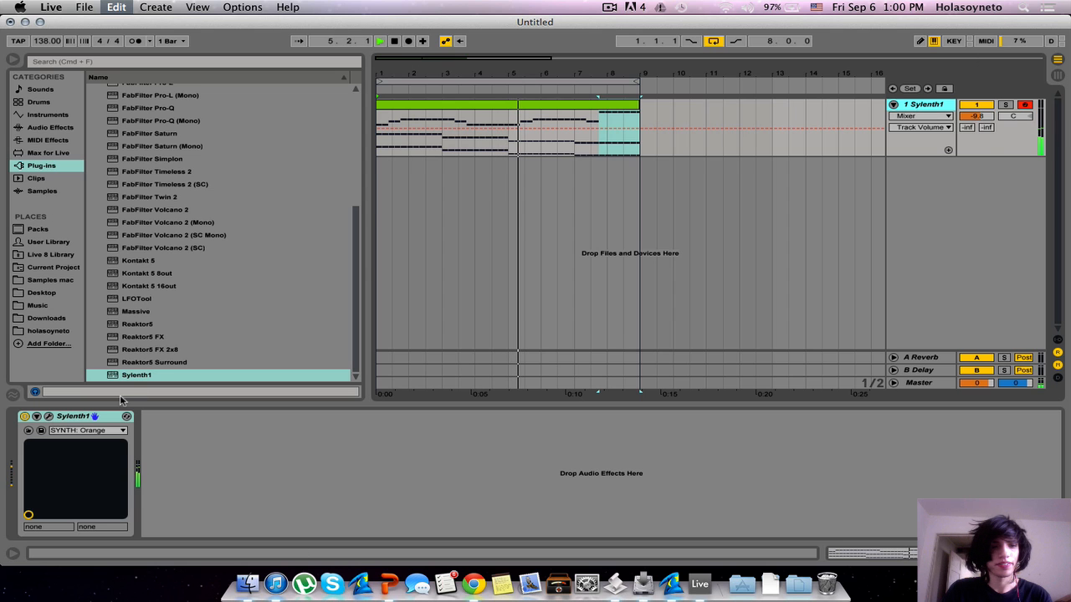
key(super+d)
Step: Load the bank "Sylenth1 Ummet Ozcan Soundset.fxb" into the duplicated track's Sylenth1, finding it by searching for "ummet"
click(48, 415)
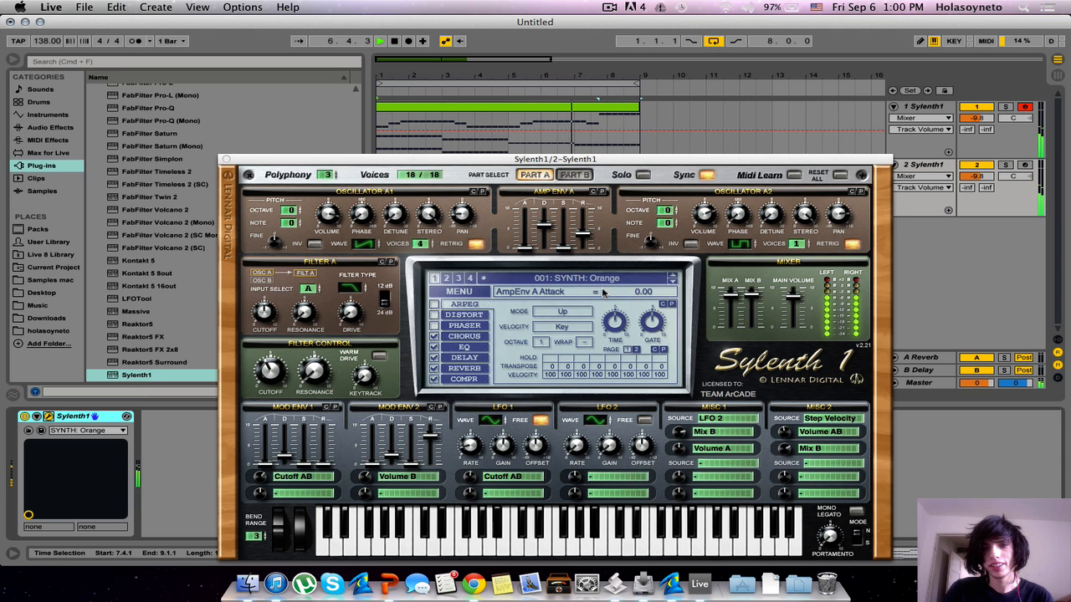
click(466, 291)
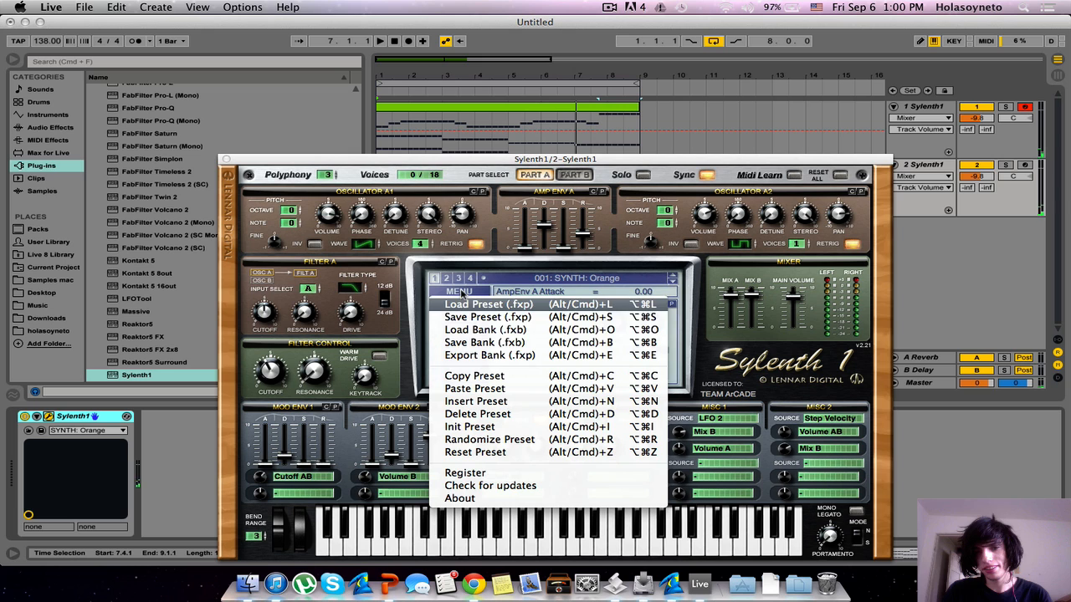
click(469, 336)
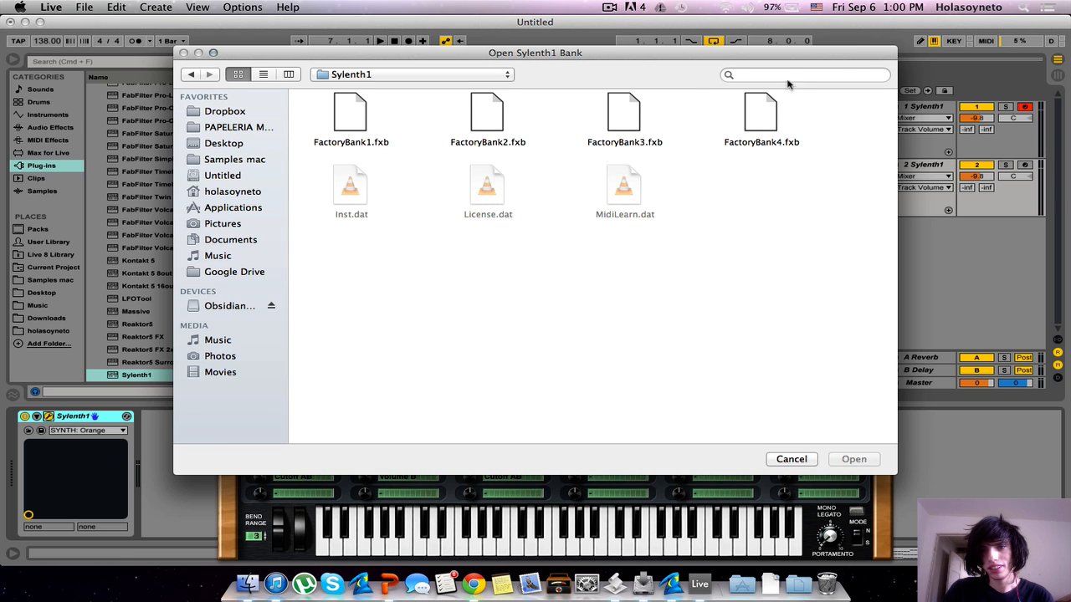
click(784, 78)
text(umme)
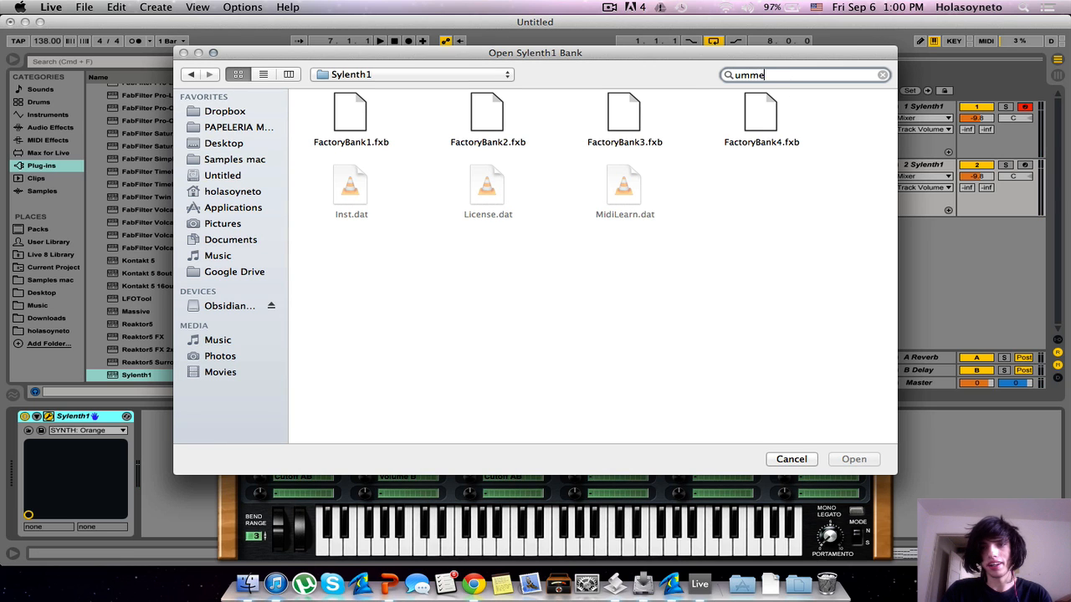
text(ty)
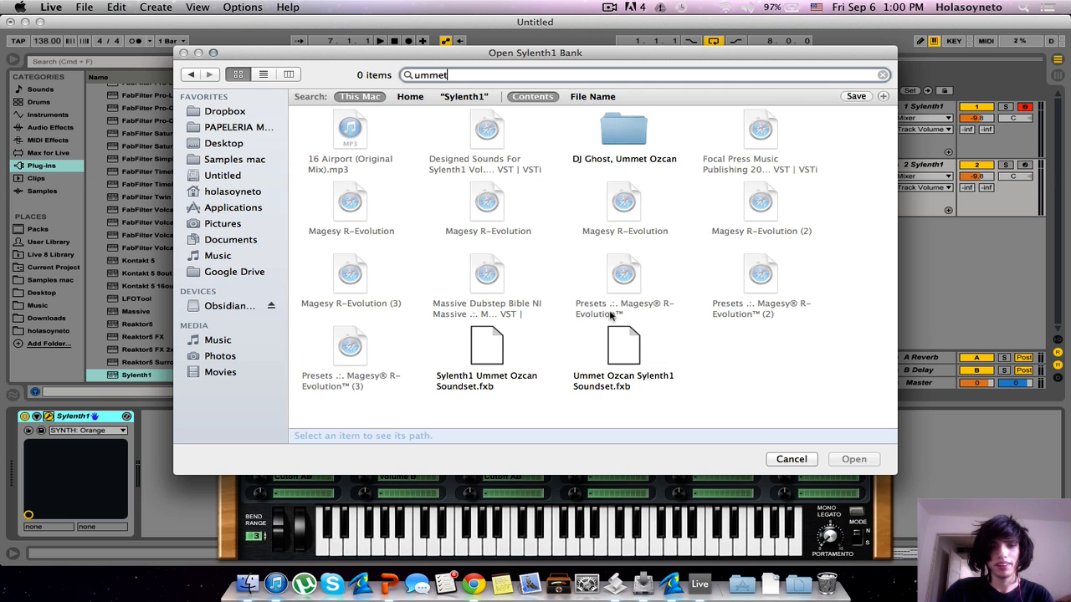
double_click(495, 356)
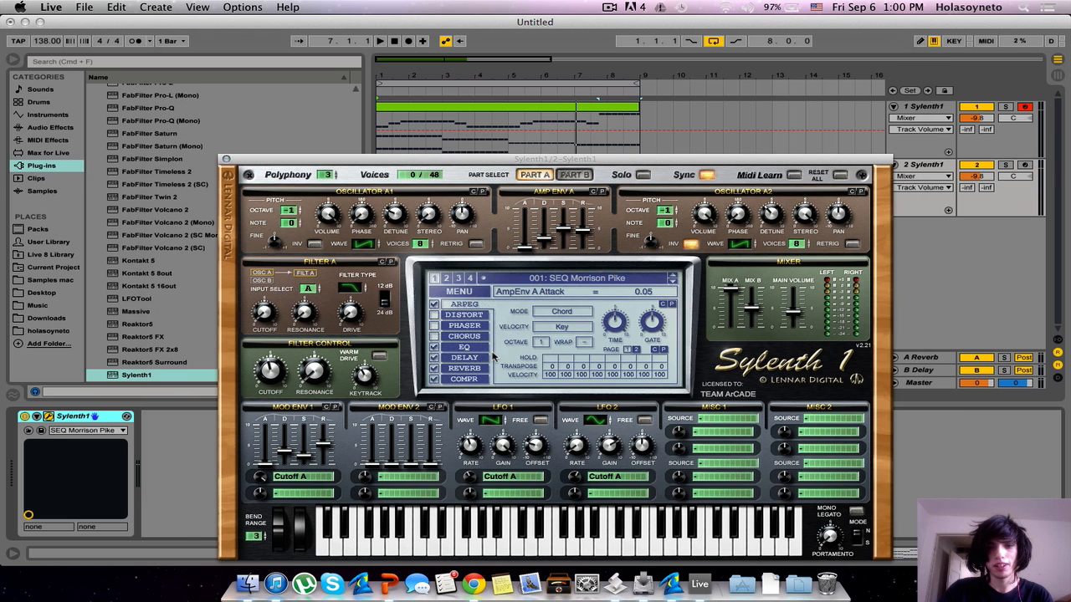
Step: Switch off the arpeggiator in the SEQ Morrison Pike preset and mute the original track with its volume at -15.6 dB
click(565, 287)
click(452, 290)
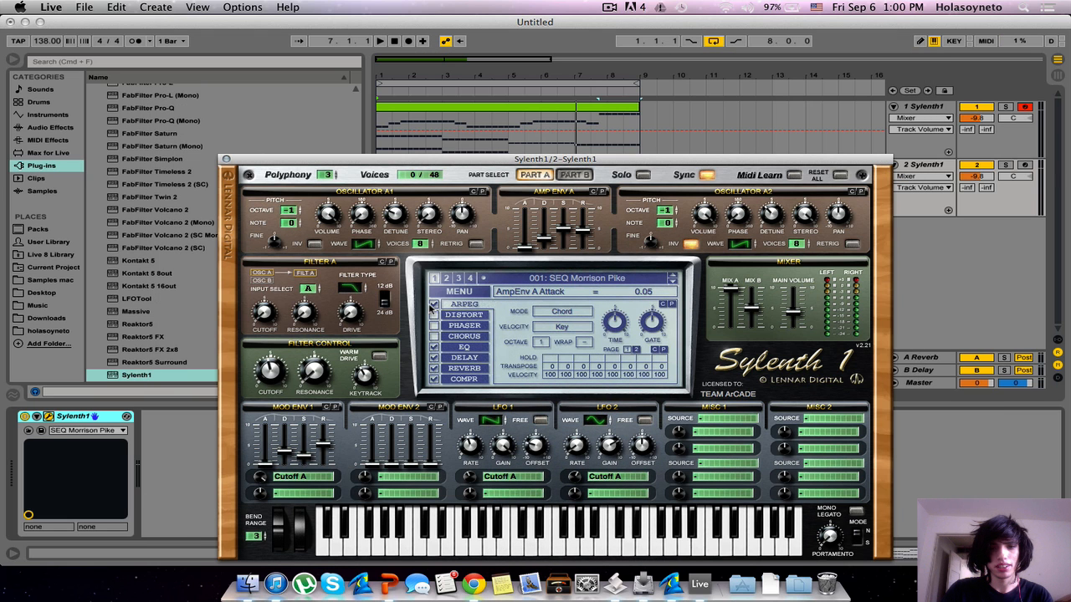
key(space)
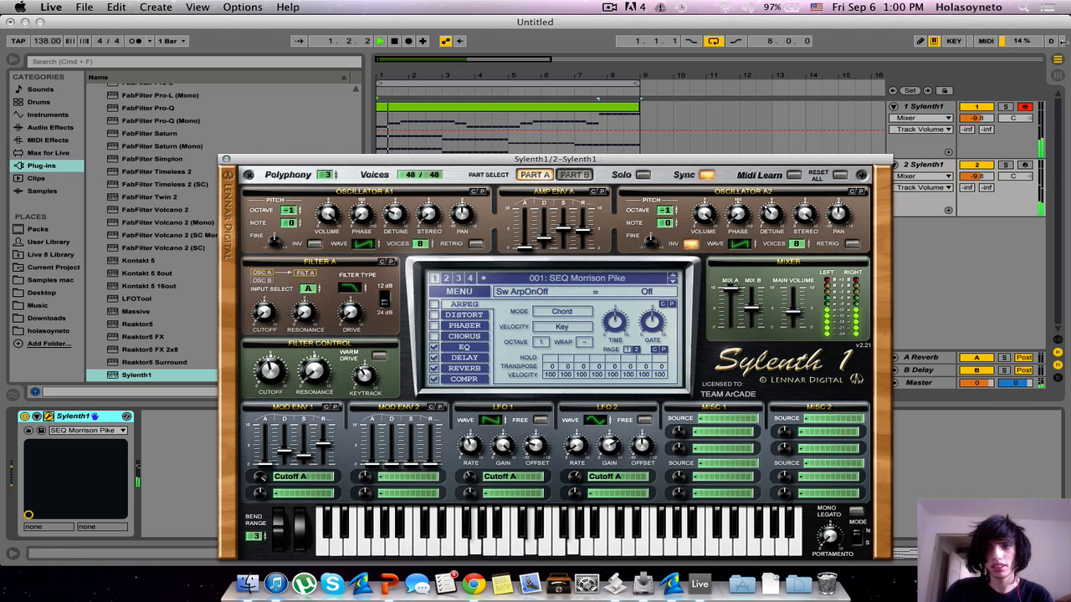
drag(977, 119, 977, 140)
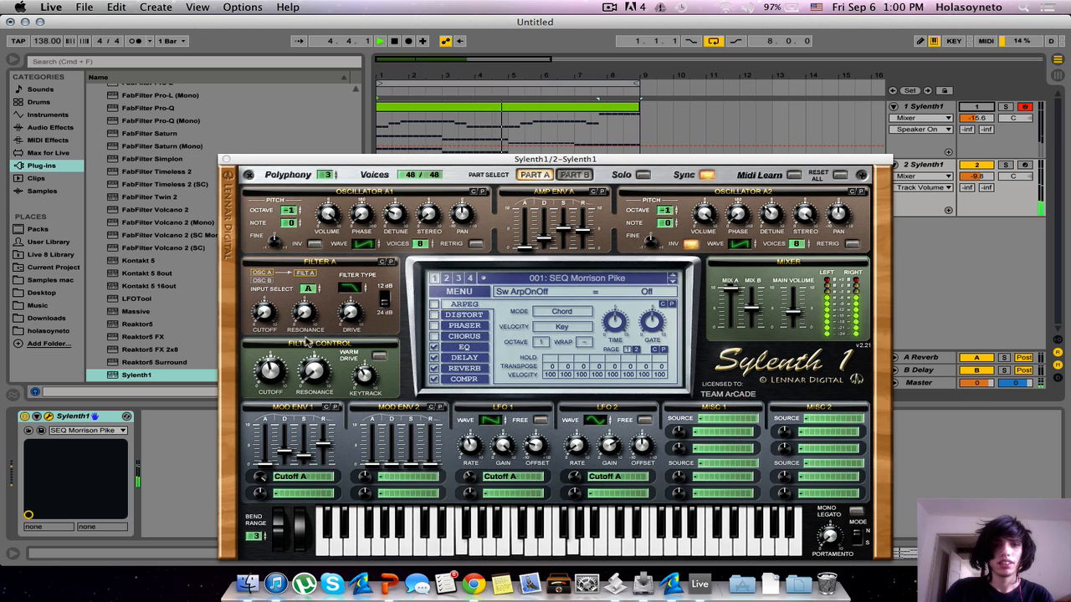
Step: Sweep the Filter Control cutoff during playback, bring it down to 146.16 Hz, and close the synth editor
click(269, 374)
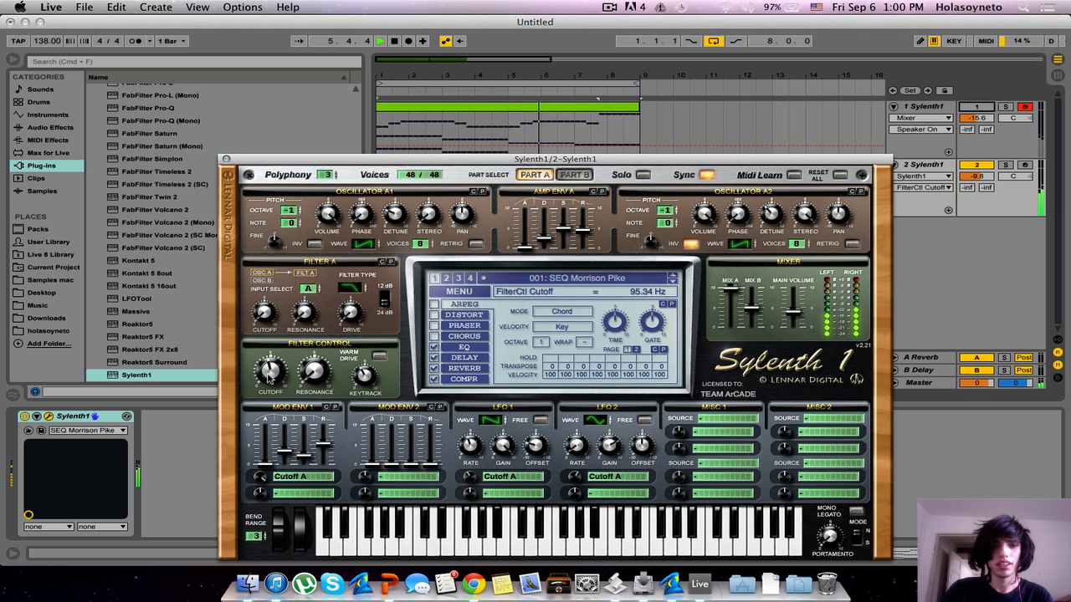
drag(264, 334, 264, 311)
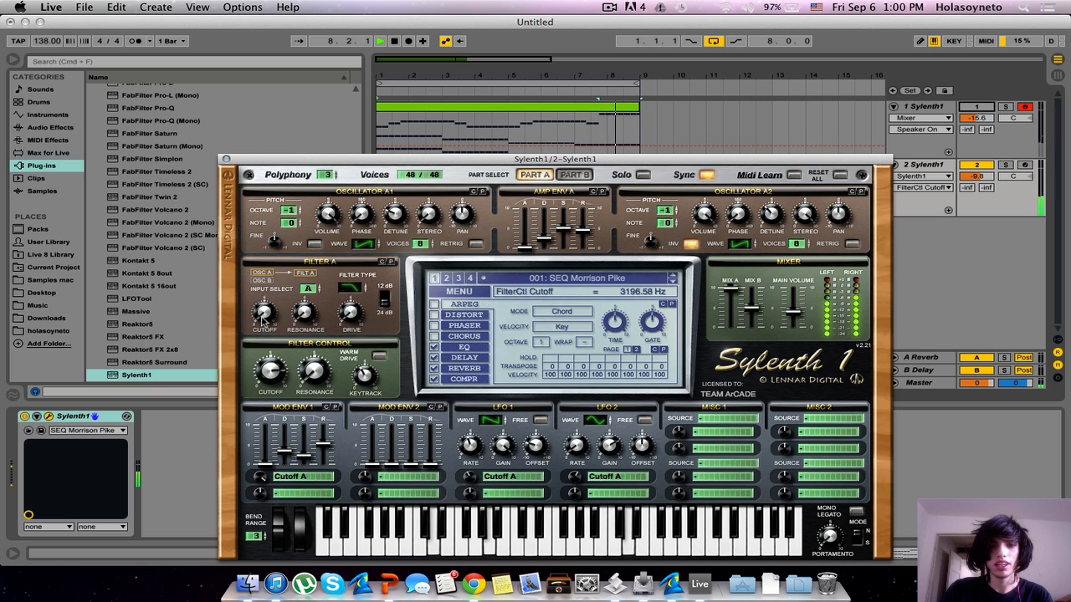
drag(258, 349, 259, 358)
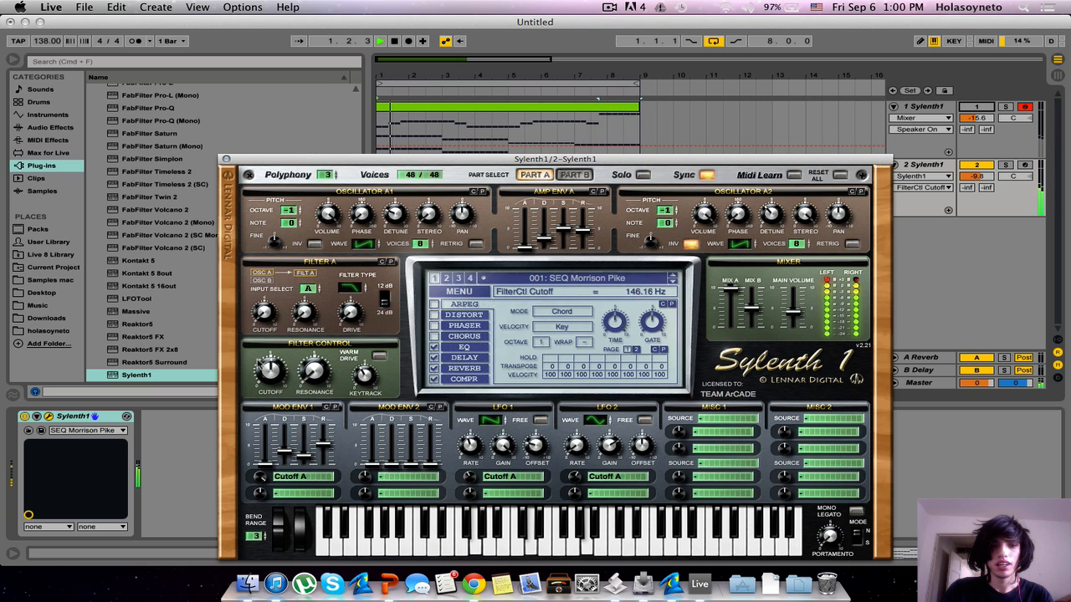
click(225, 159)
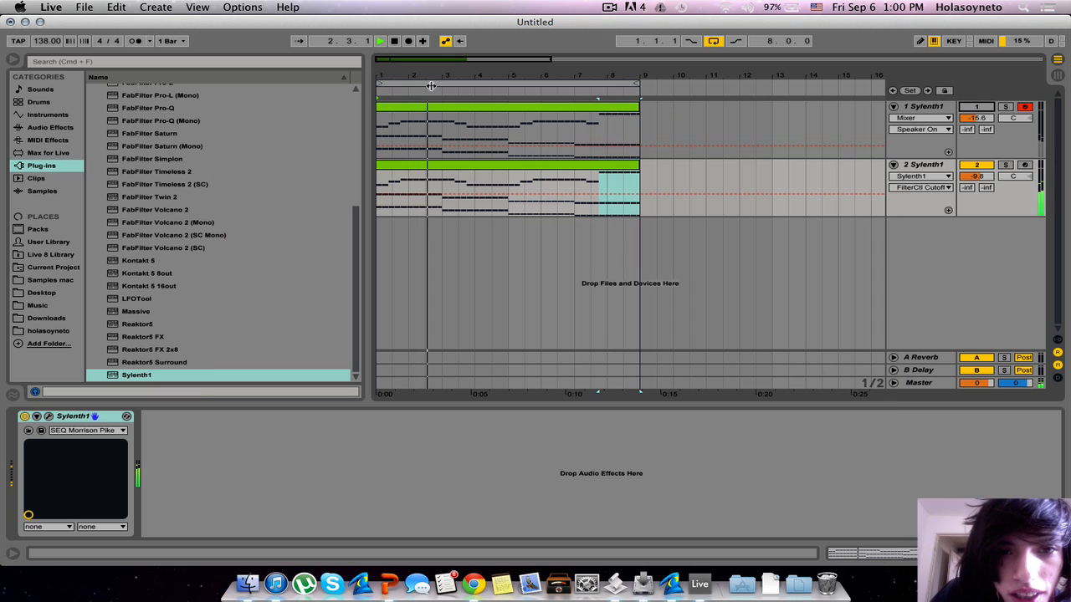
Step: Delete the original first Sylenth1 track that uses the SYNTH: Orange preset
click(978, 108)
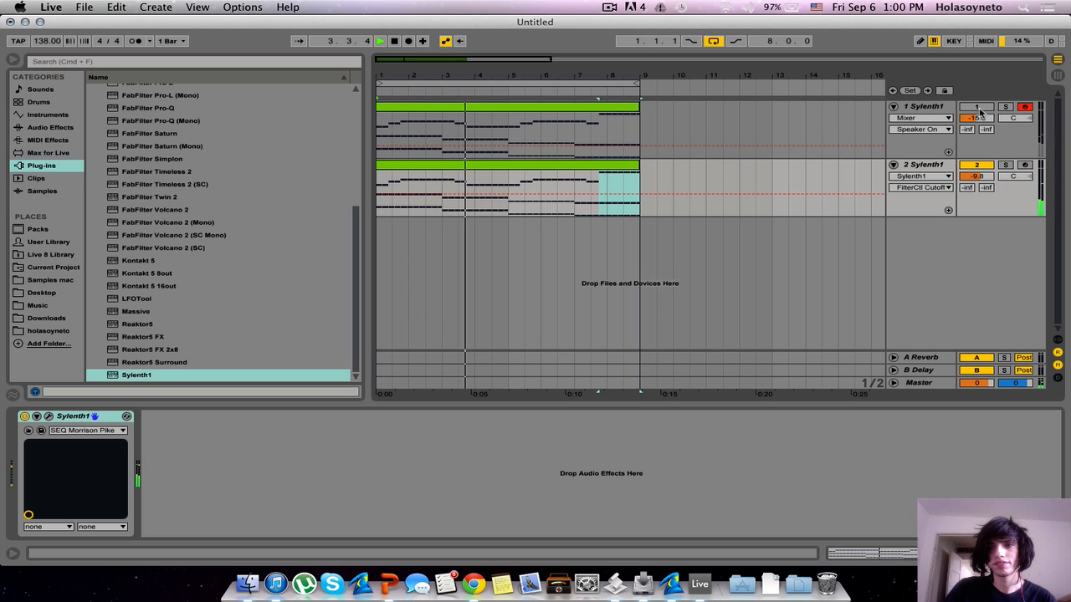
click(912, 109)
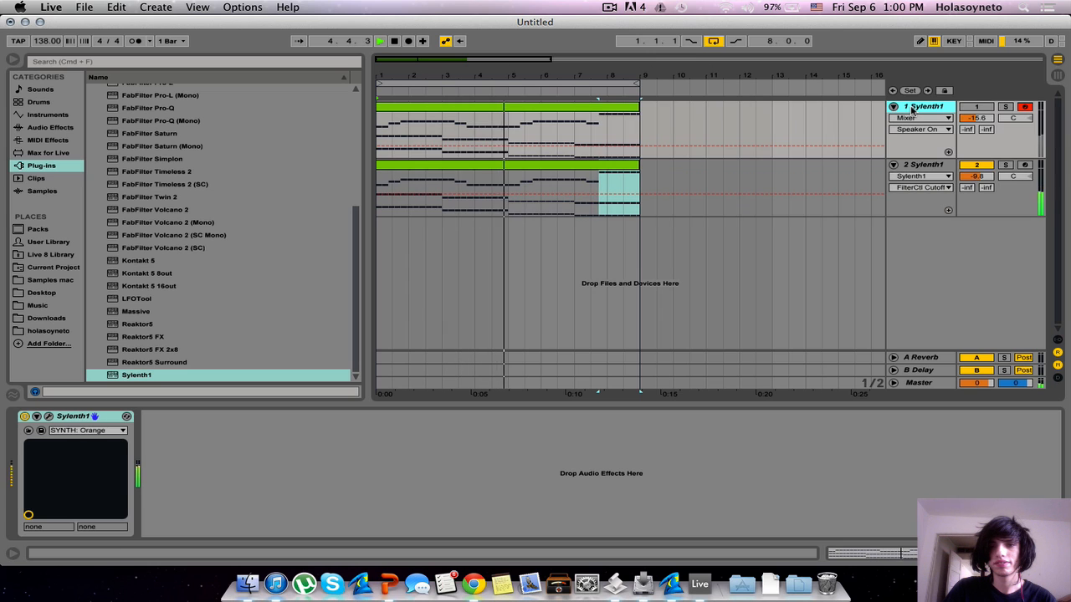
key(Delete)
Step: Duplicate the eight-bar MIDI clip so that the copy follows directly at bar 9
click(462, 106)
key(super+d)
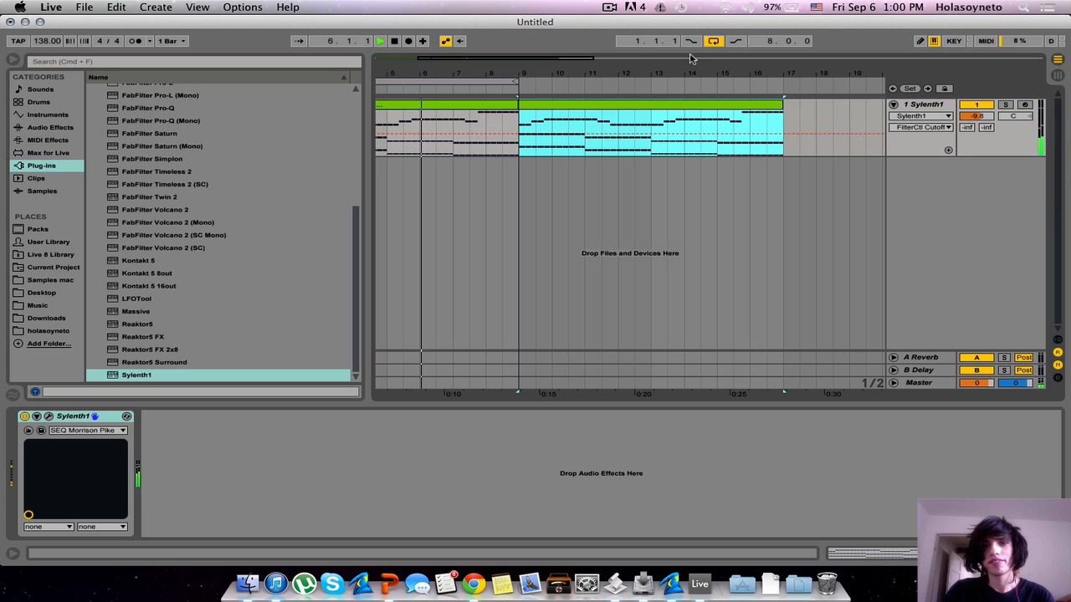
drag(489, 75, 520, 16)
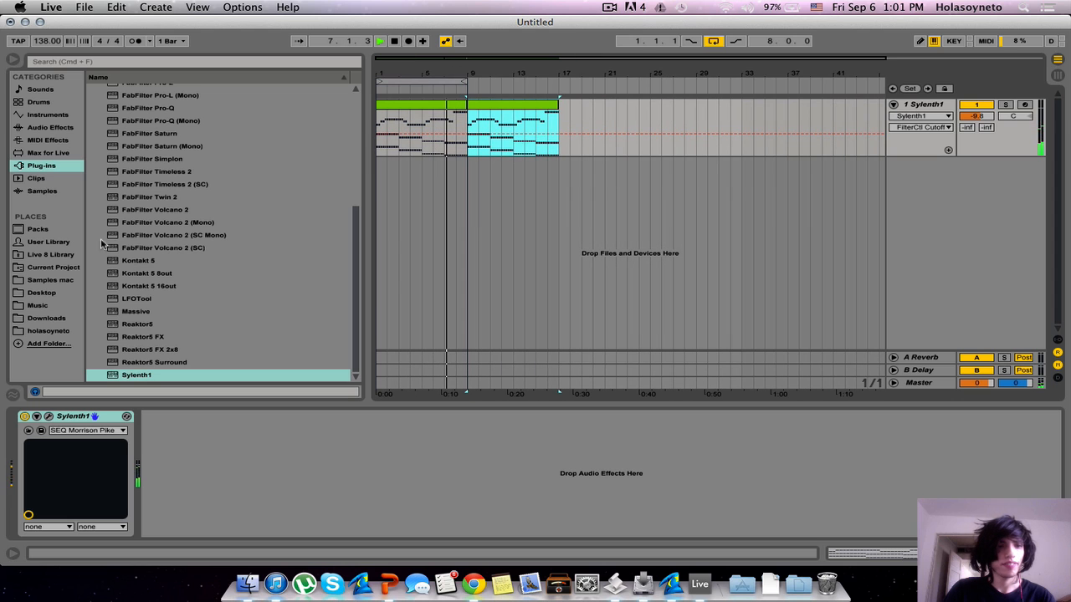
Step: Open the VEC4 Break Beats folder under VEC4 Loops 140 BPM in the Vengeance Essential Clubsounds Vol.4 samples of Samples mac
click(34, 279)
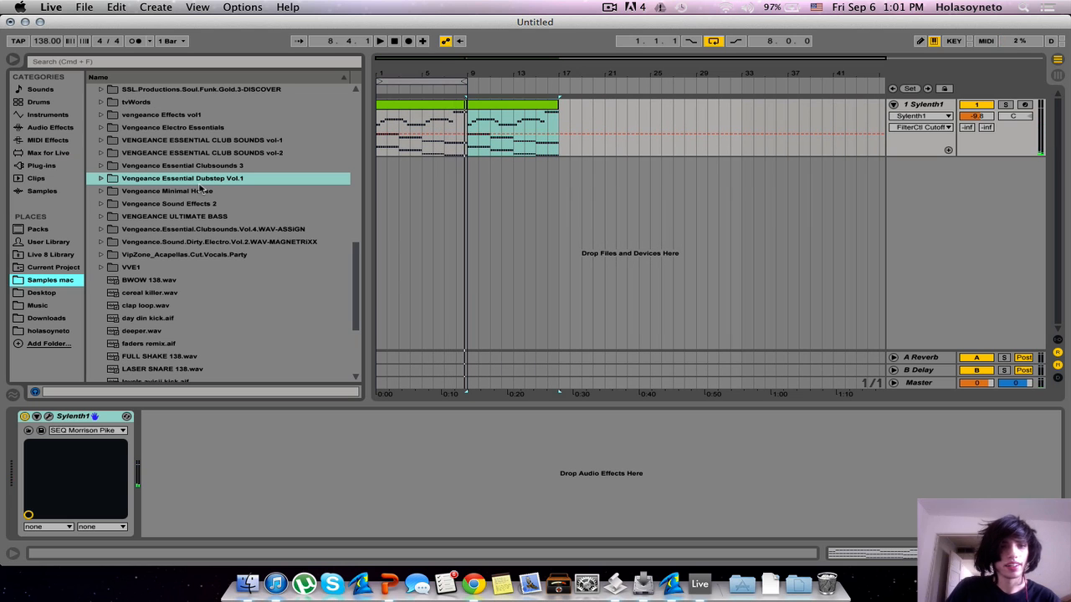
double_click(192, 233)
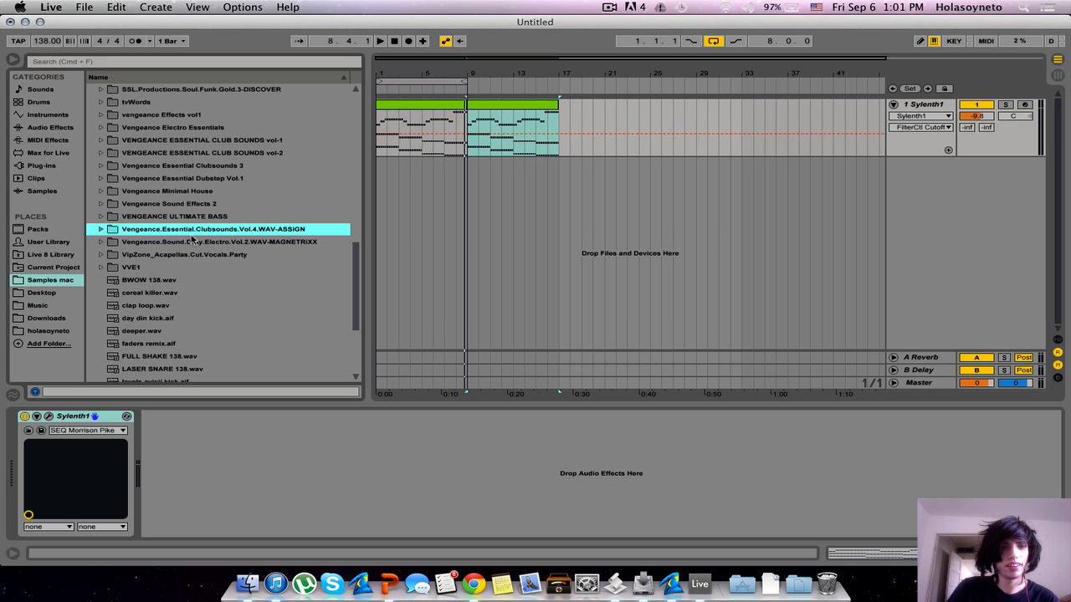
scroll(179, 299, down, 4)
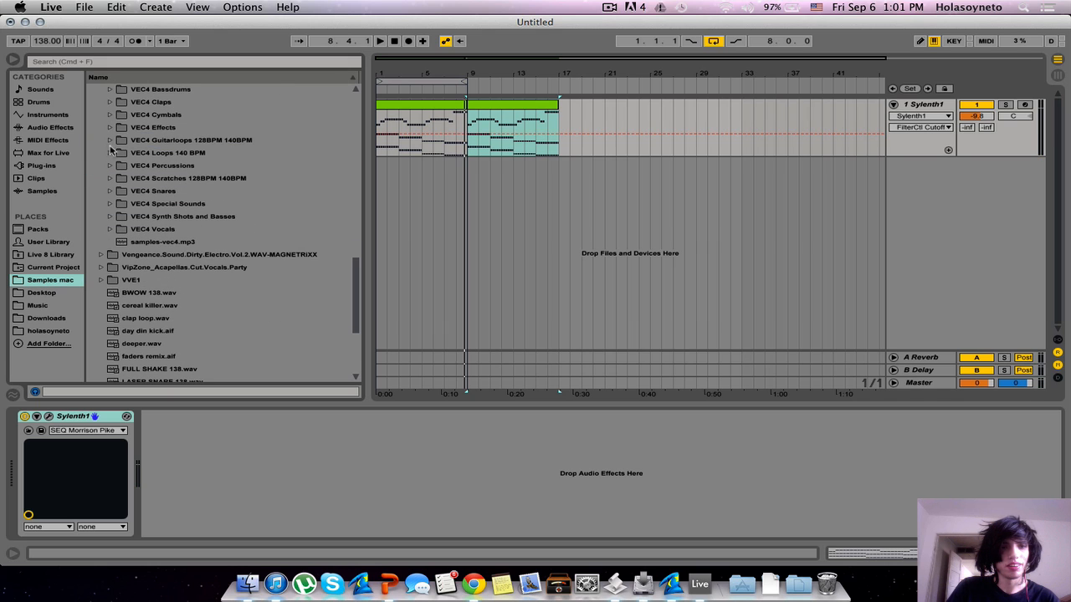
click(109, 153)
click(118, 170)
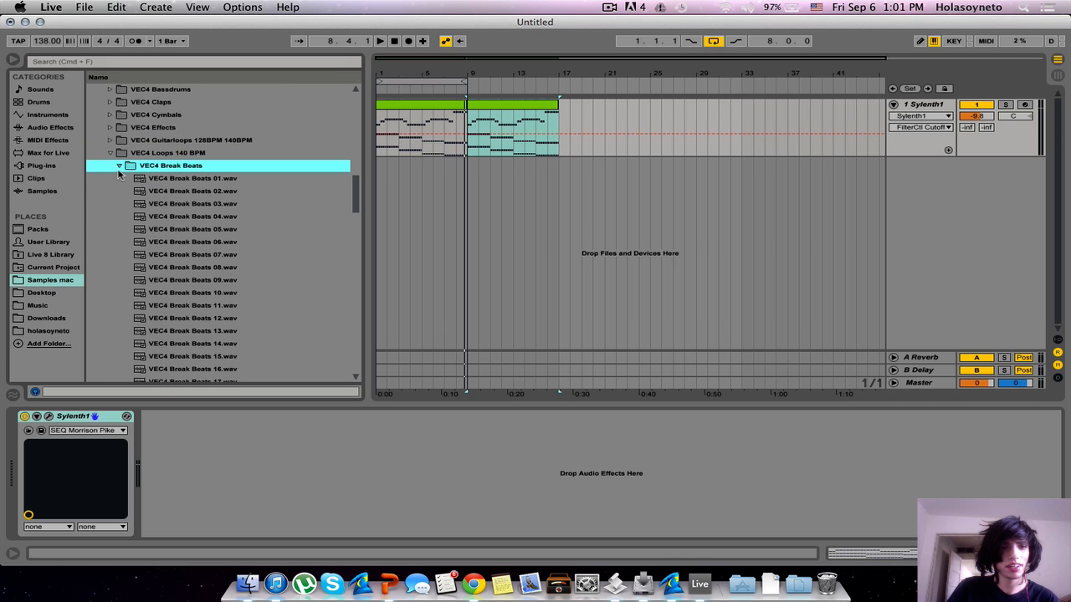
Step: Preview the first three break beats and place VEC4 Break Beats 03.wav on a new audio track at bar 9
click(181, 191)
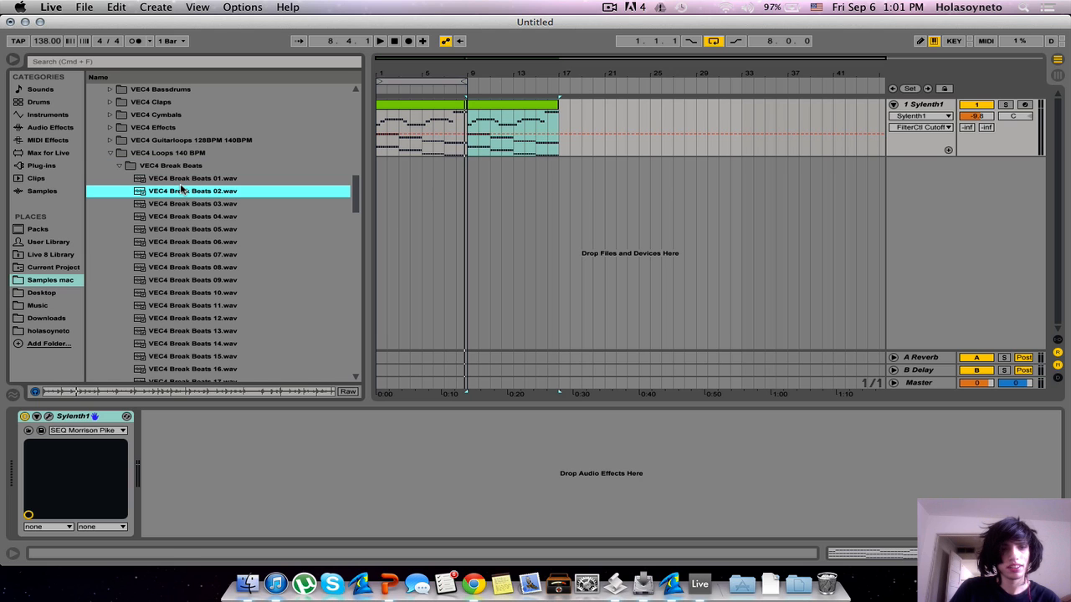
key(Up)
key(Down)
key(Down)
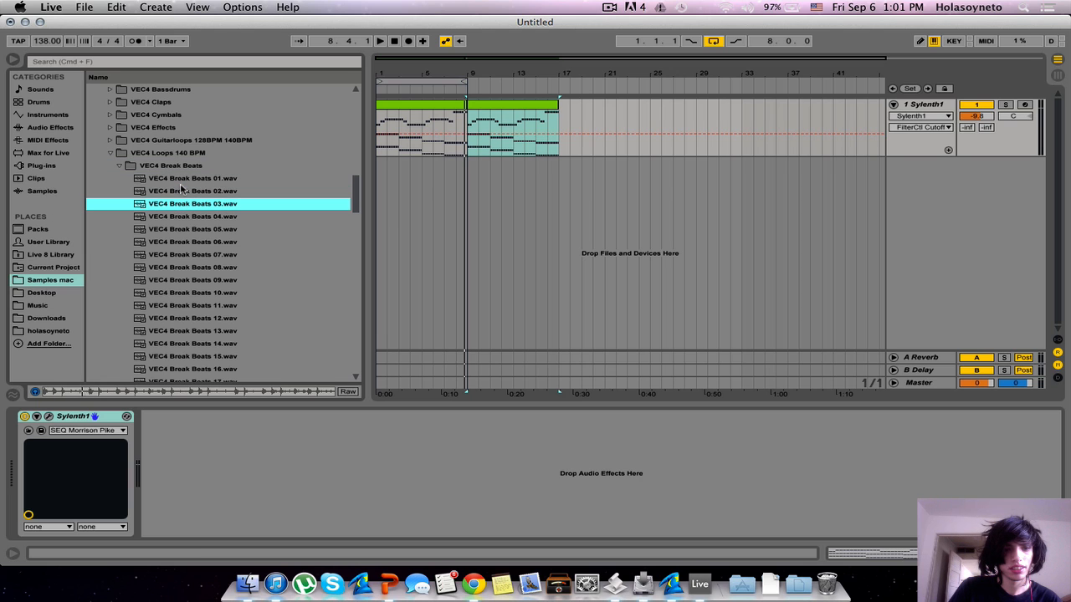
drag(180, 205, 469, 183)
Step: Warp the VEC4 Break Beats 03 clip with a segment tempo of 140.00 BPM and the Re-Pitch mode
click(486, 168)
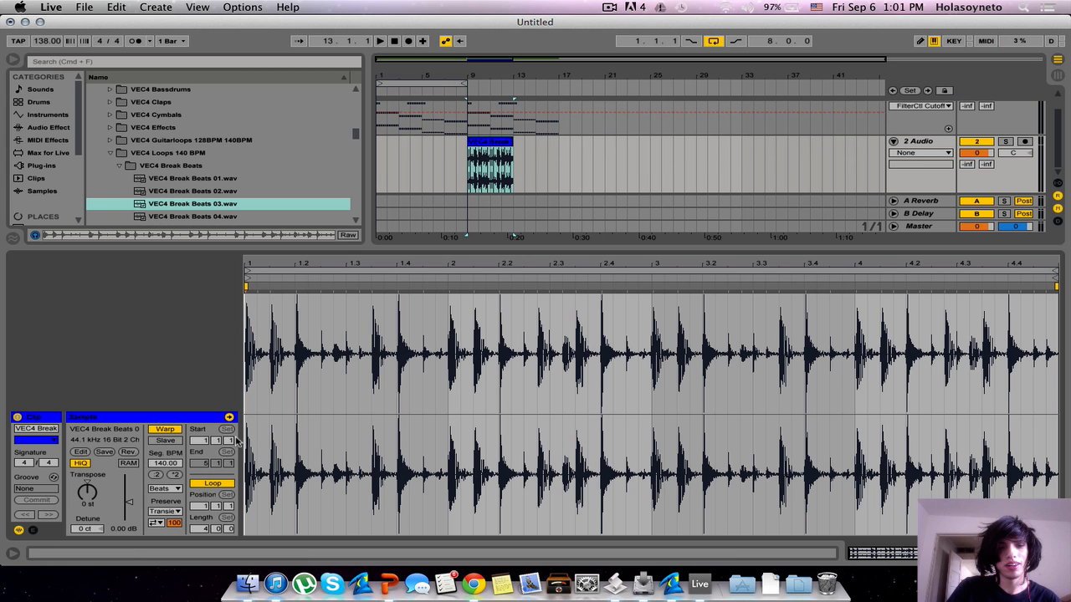
click(166, 431)
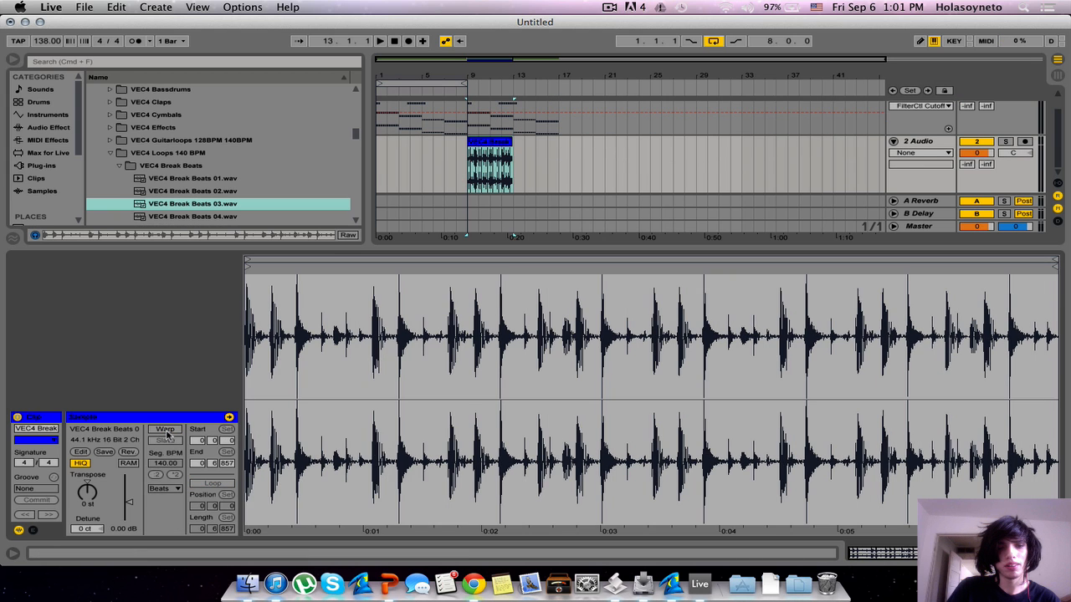
click(166, 431)
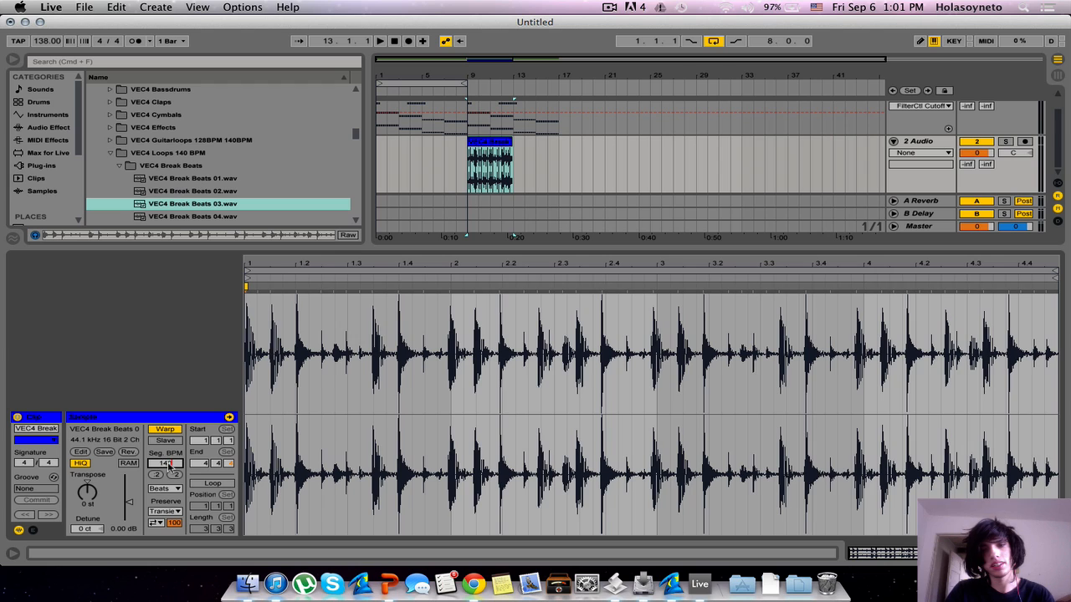
key(Return)
click(175, 488)
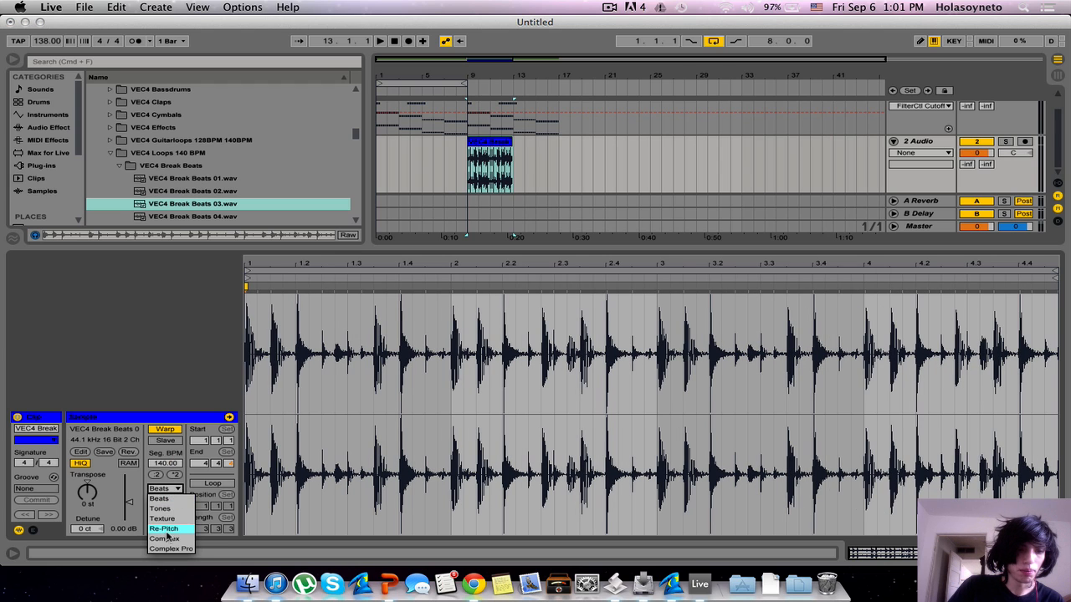
click(166, 530)
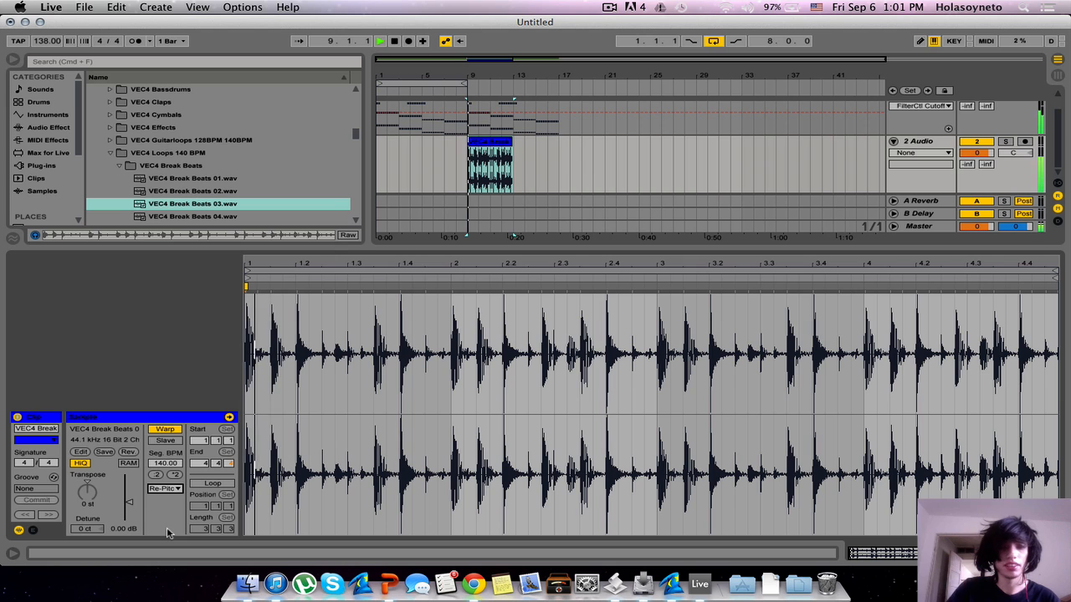
Step: Lower the break beat track's volume to -7.9 dB and repeat its loop so that it fills bars 9 to 17
drag(978, 156, 978, 192)
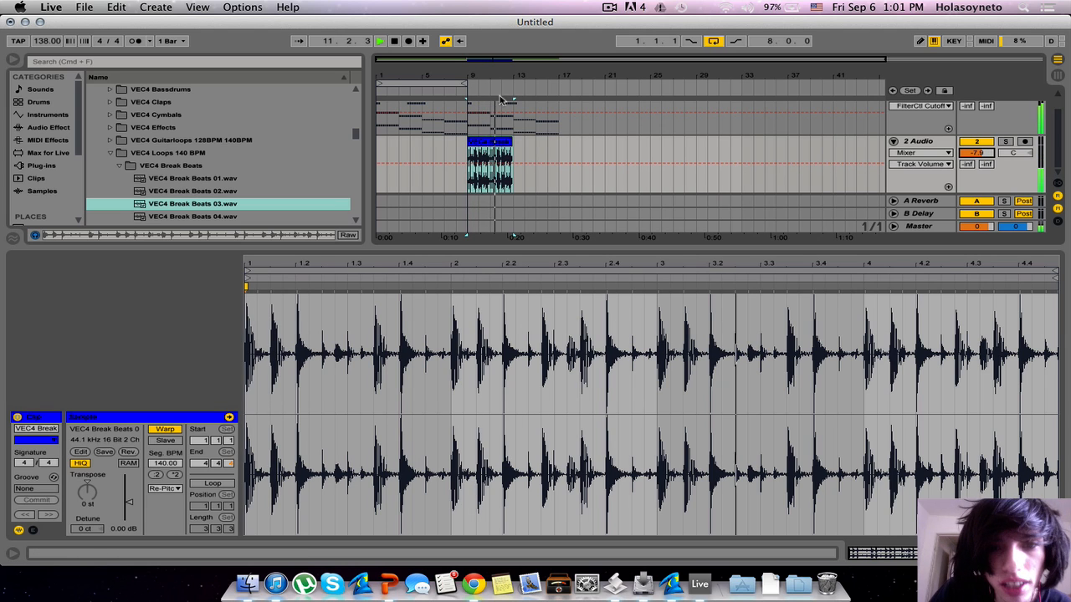
drag(511, 142, 554, 144)
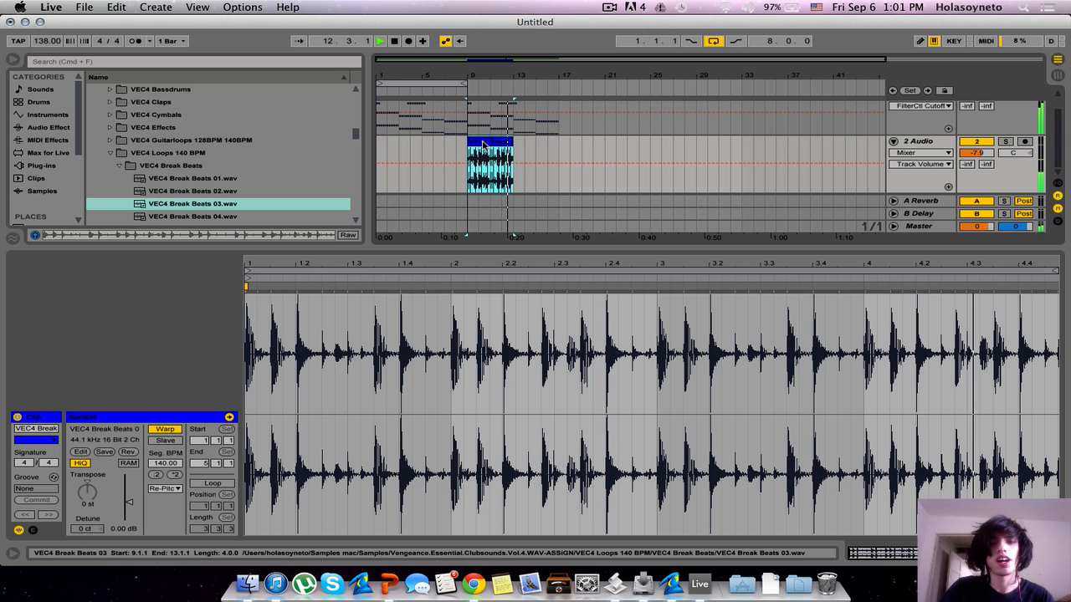
Step: Move the arrangement loop range to the eight bars starting at bar 9 and switch looping off
click(411, 83)
drag(411, 83, 503, 83)
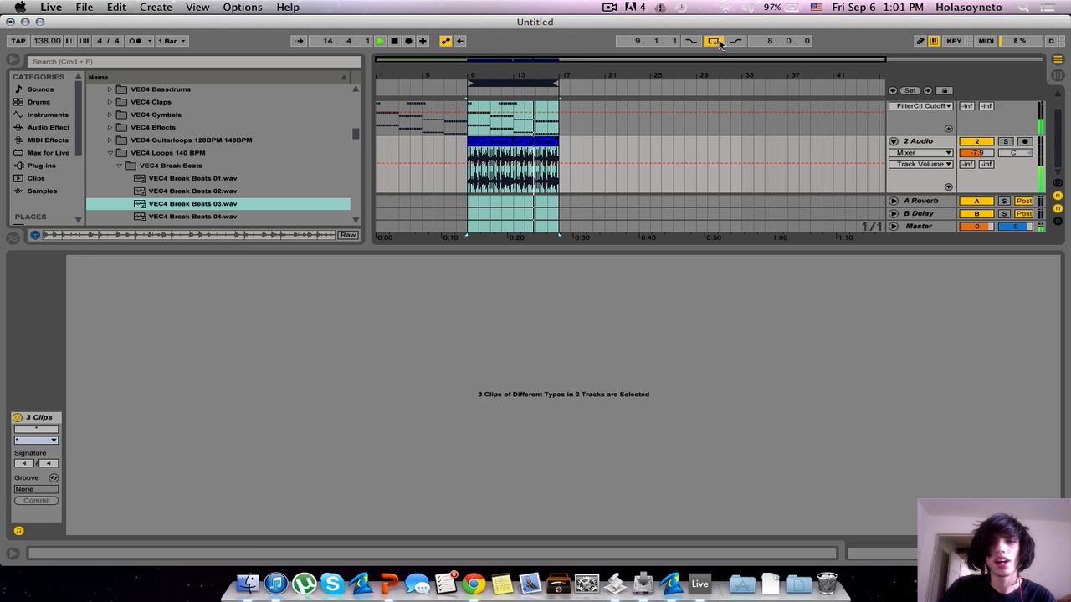
click(716, 41)
Step: Hide the clip detail view and duplicate bars 9 to 17 of the synth and break beat tracks to bar 17
click(507, 245)
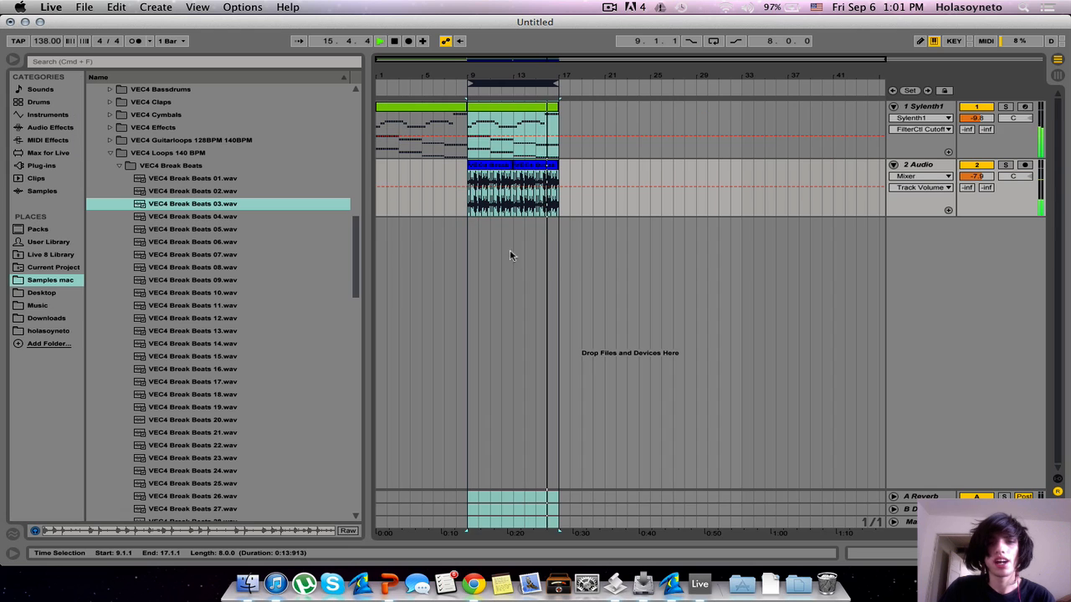
drag(559, 209, 471, 73)
key(super+d)
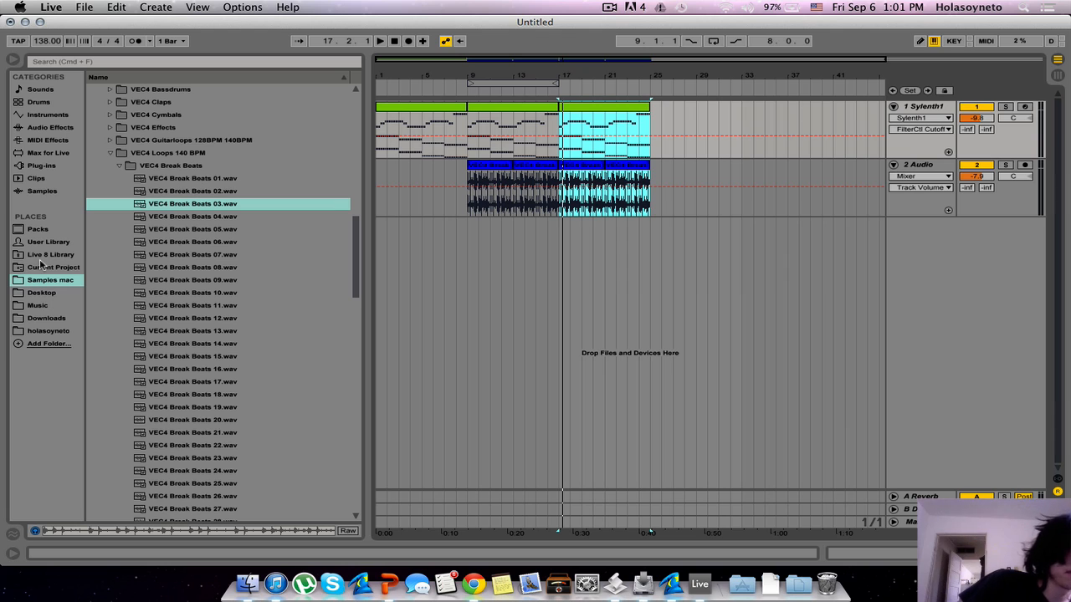
Step: Open the PANCHO AND VILLA folder inside Piezo in the Music location and look through its recordings
click(38, 305)
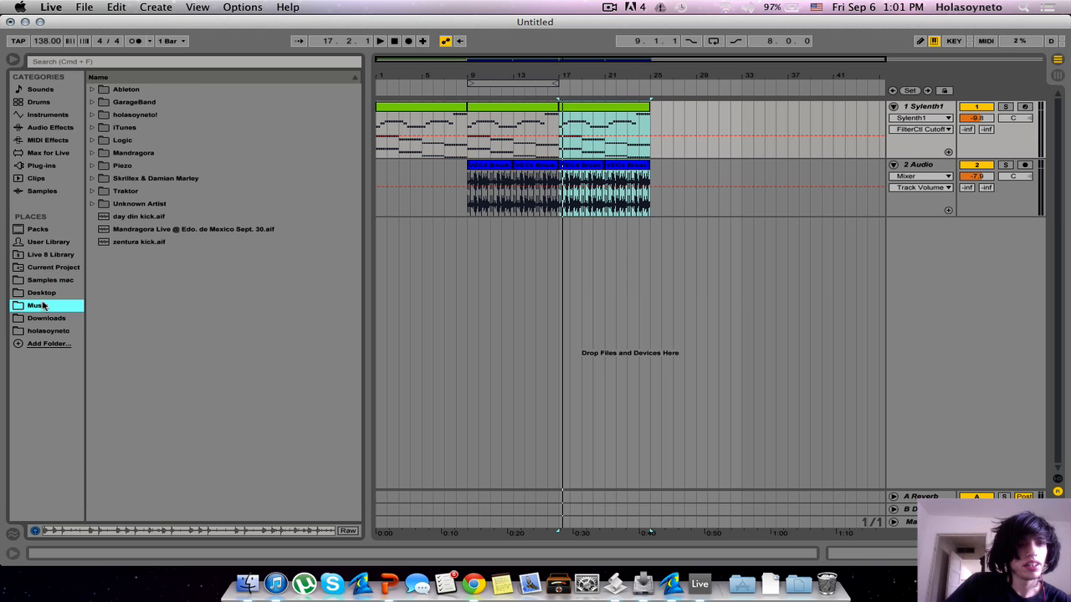
click(93, 165)
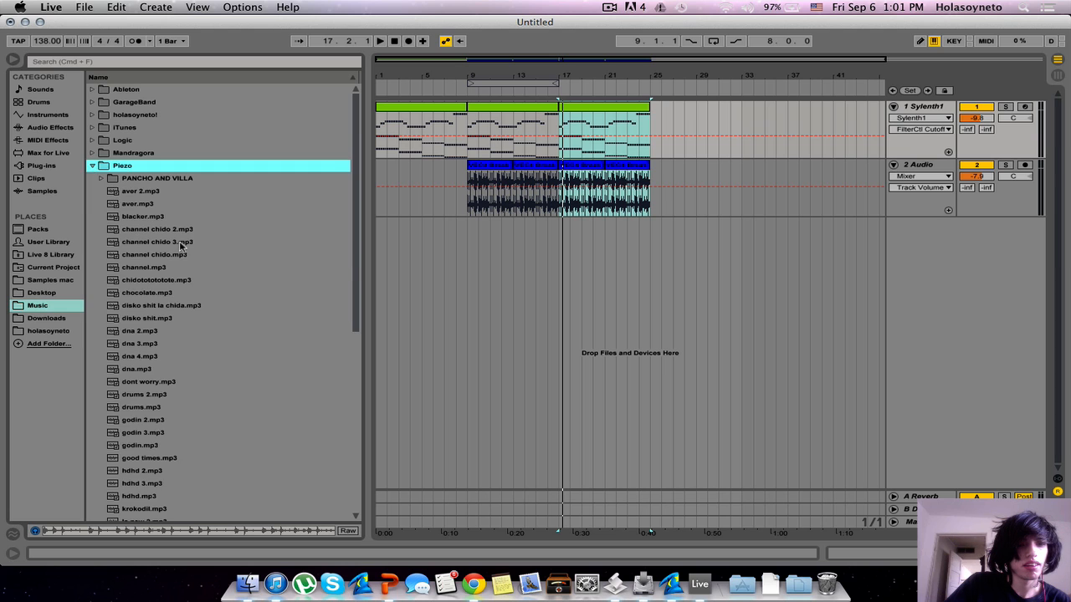
scroll(180, 245, down, 10)
scroll(180, 245, up, 7)
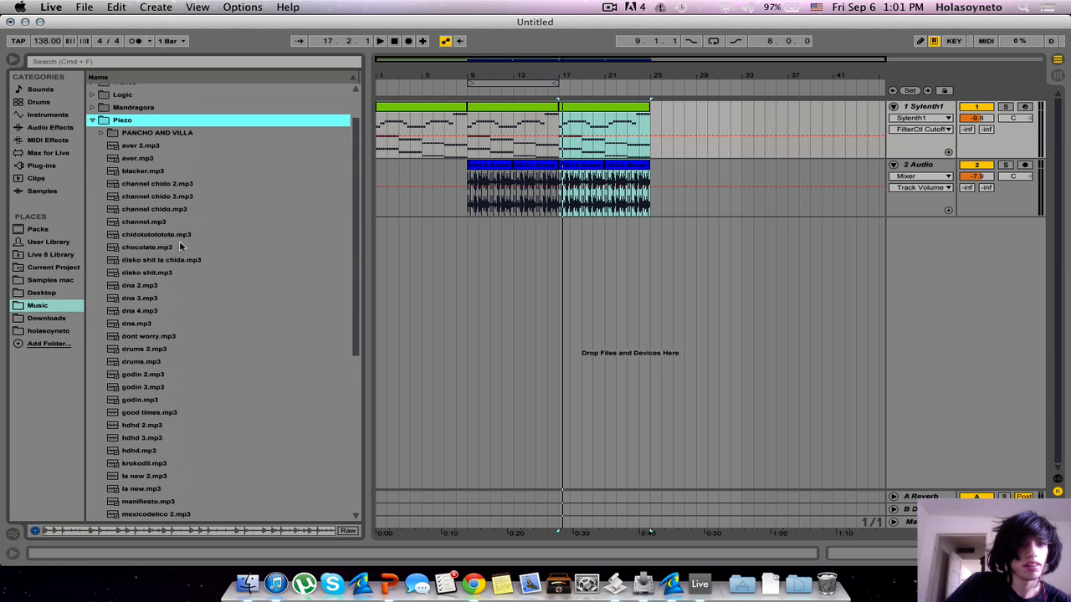
click(99, 134)
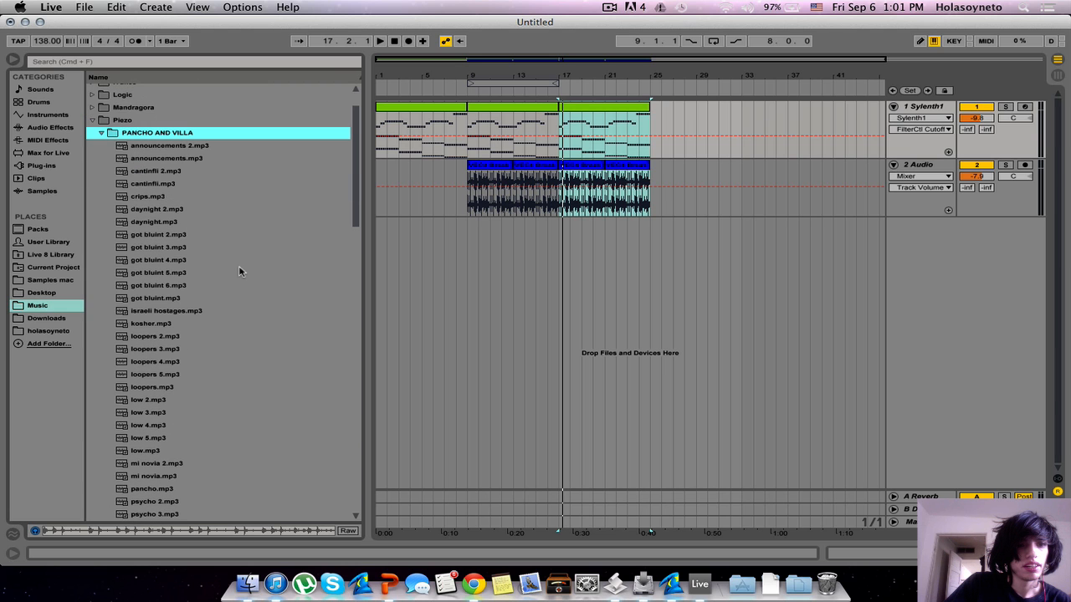
scroll(240, 271, down, 5)
scroll(239, 271, up, 1)
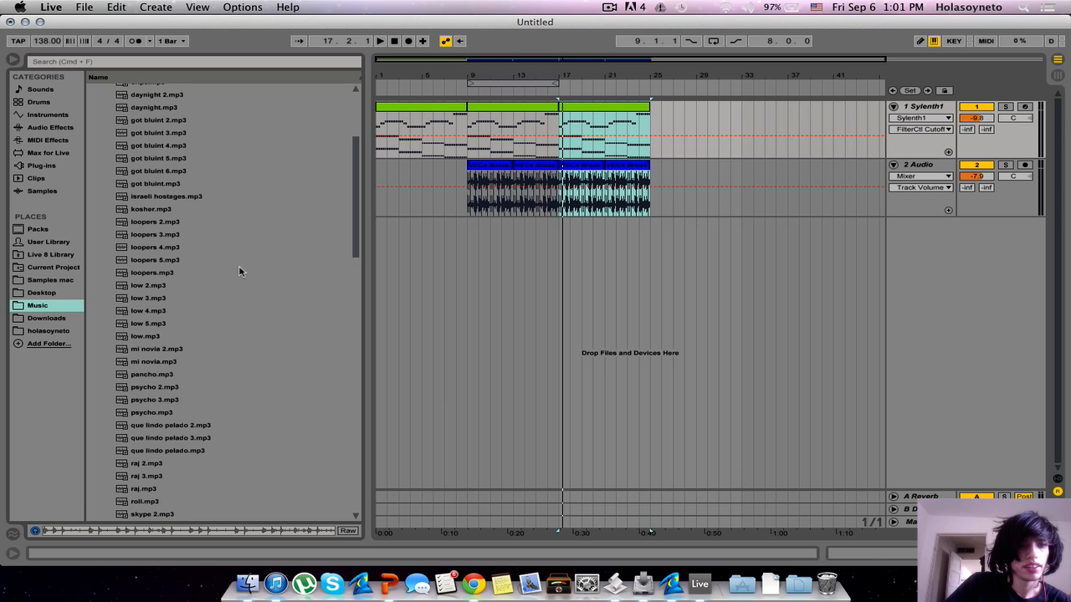
Step: Preview got bluint 2.mp3 and got bluint 3.mp3, and place got bluint 3.mp3 on a new audio track at bar 17
click(173, 123)
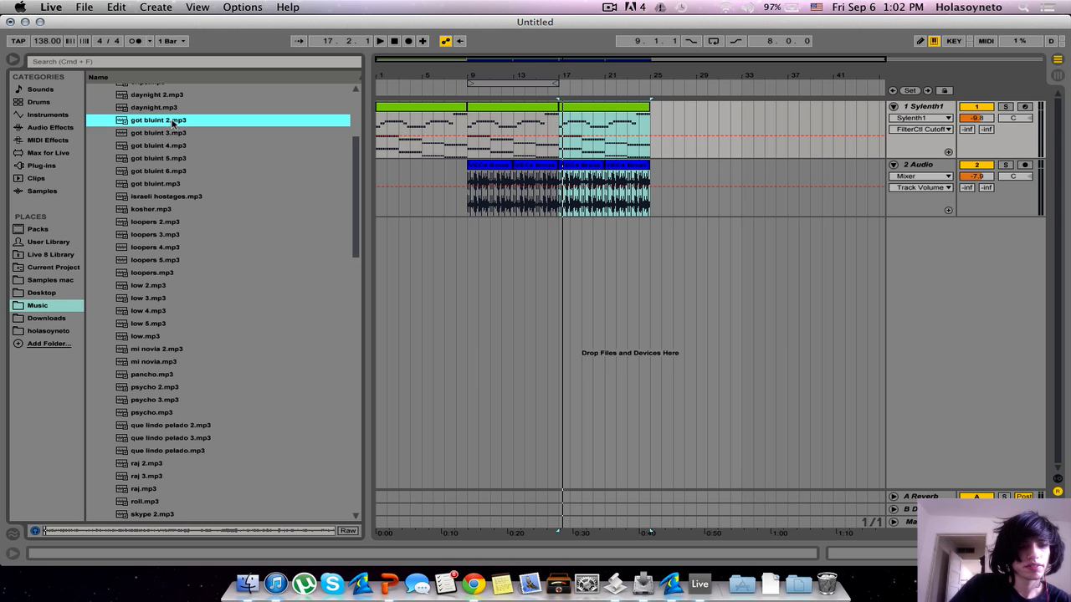
key(Down)
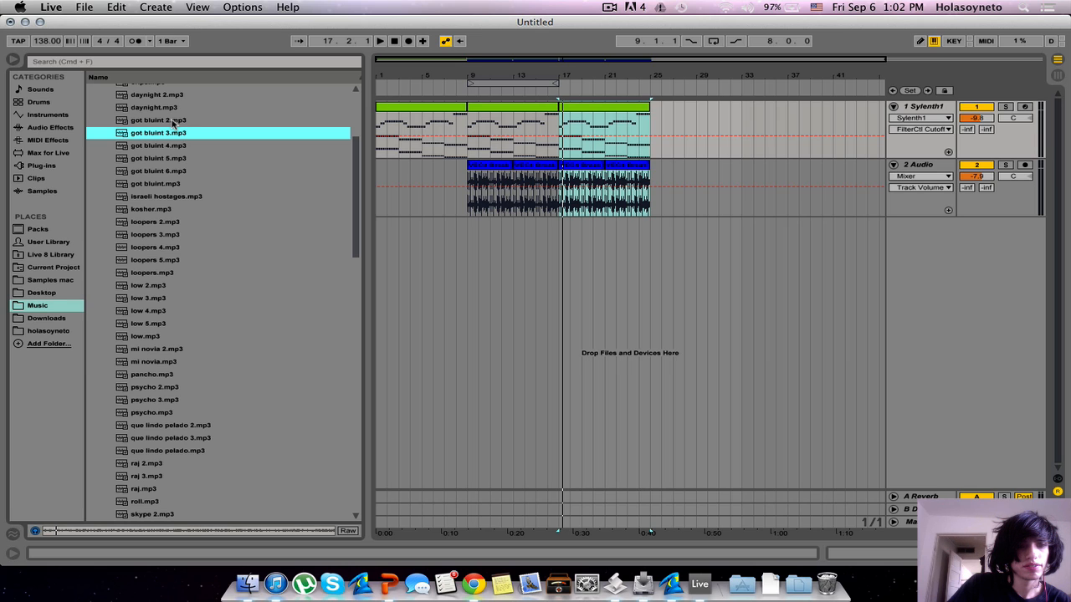
drag(147, 136, 567, 256)
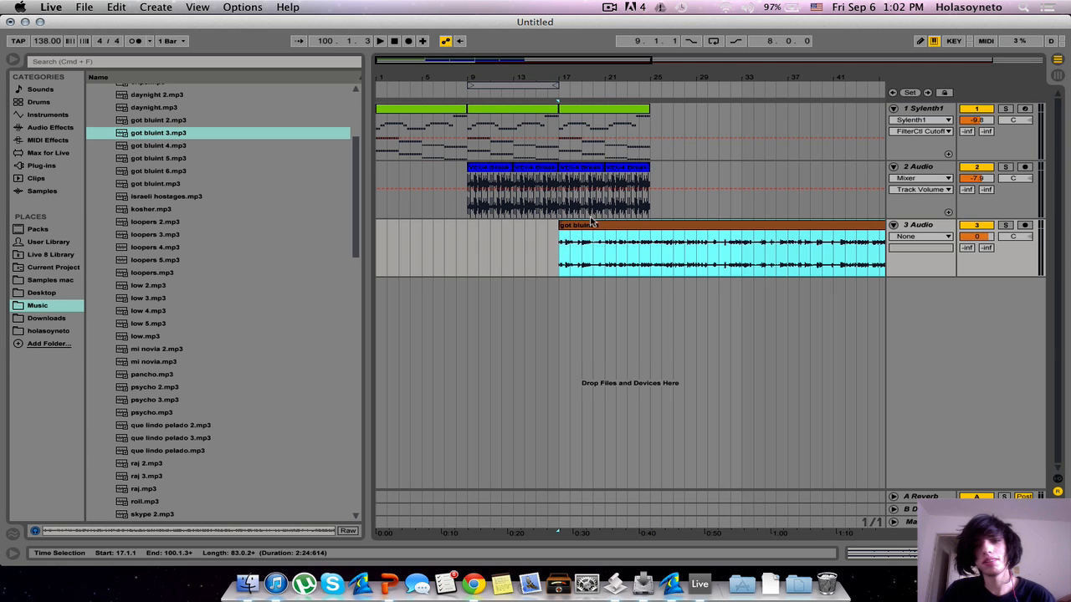
Step: Switch off warping for the got bluint 3 clip during playback and lower its clip gain to -3.10 dB
key(space)
click(165, 429)
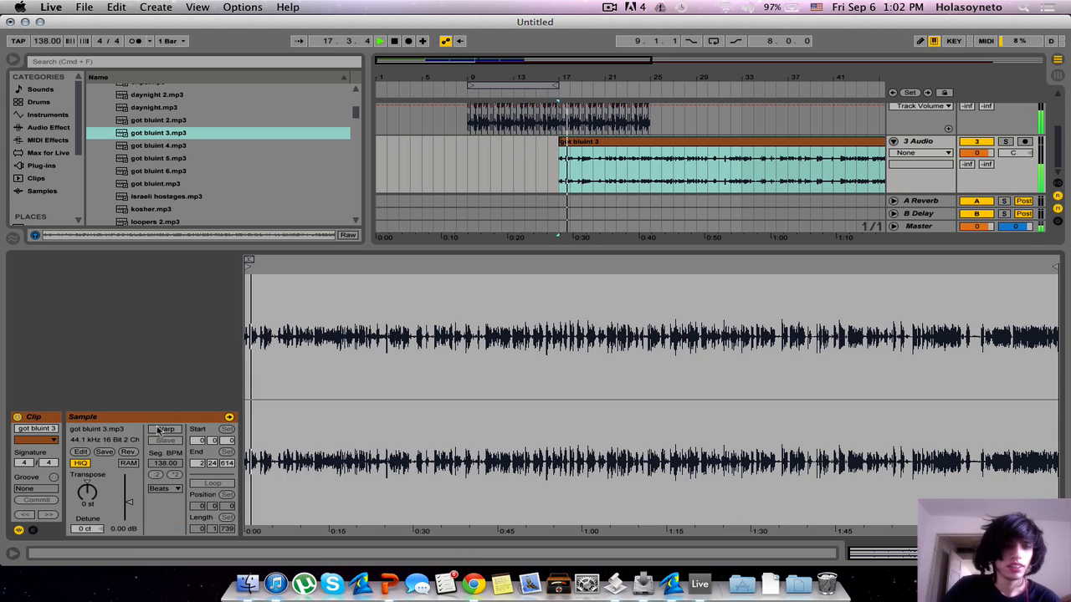
drag(127, 502, 128, 506)
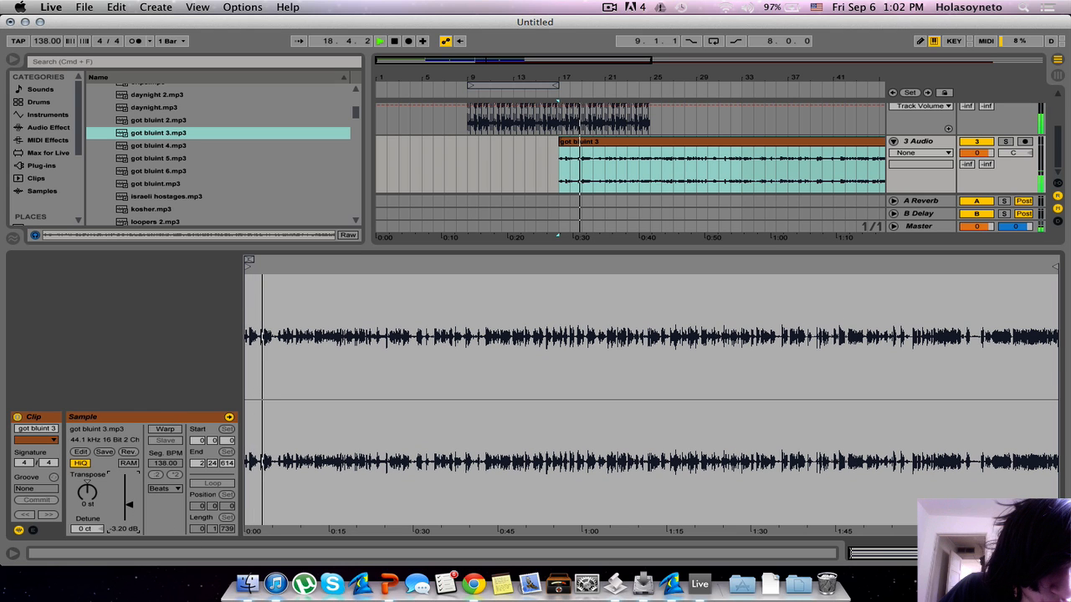
Step: Move the start marker of the got bluint 3 clip to 0:02:699 and replay it from bar 17
drag(252, 284, 252, 320)
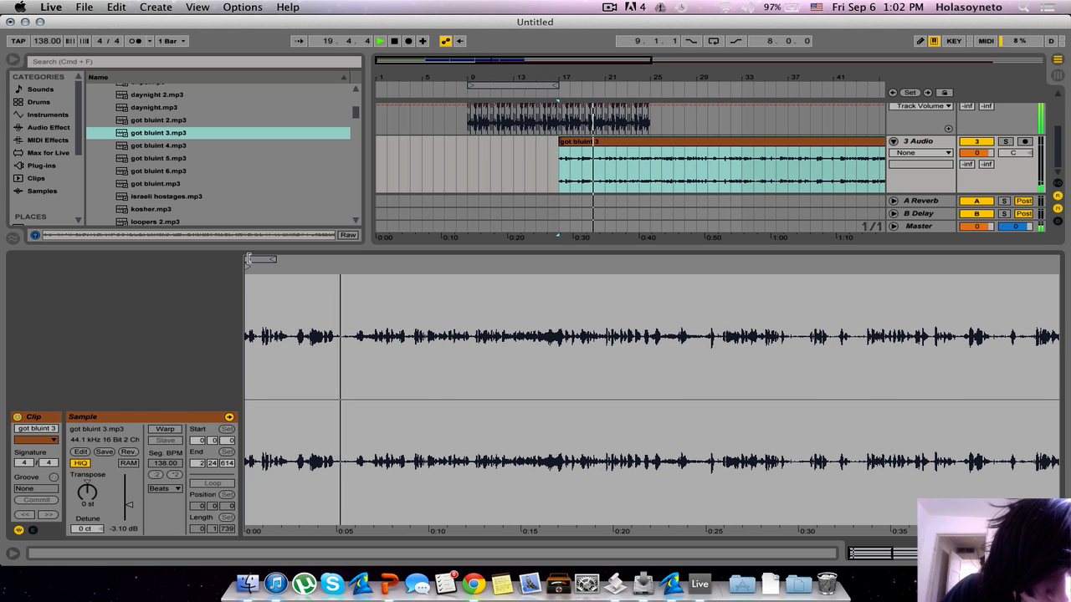
drag(250, 268, 296, 275)
key(space)
key(space)
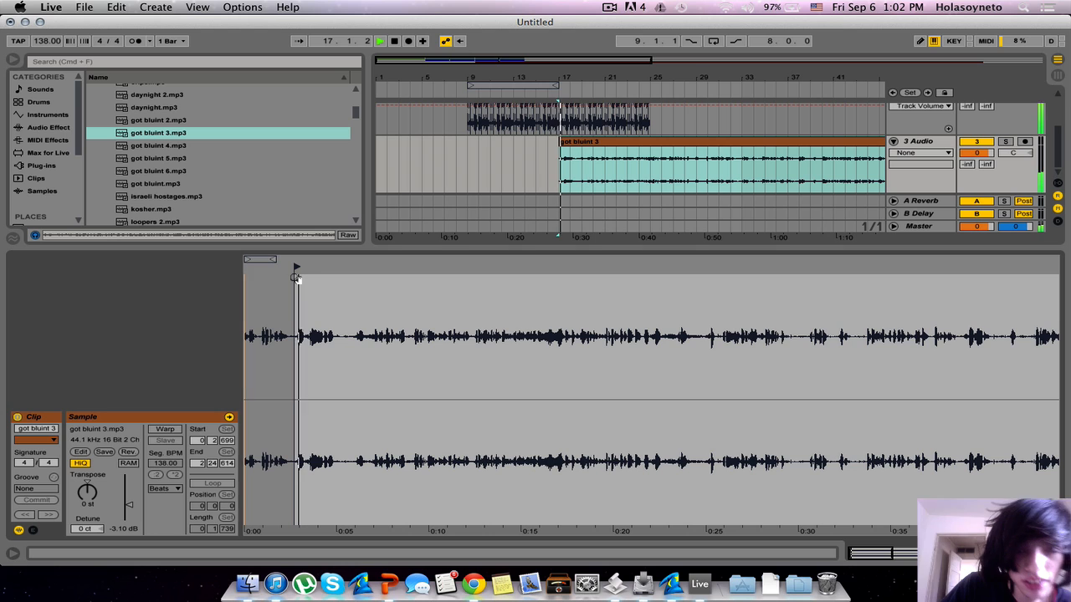
Step: Add a Ping Pong Delay to the got bluint 3 track and set its Dry/Wet to 31 %
click(35, 127)
scroll(132, 193, down, 8)
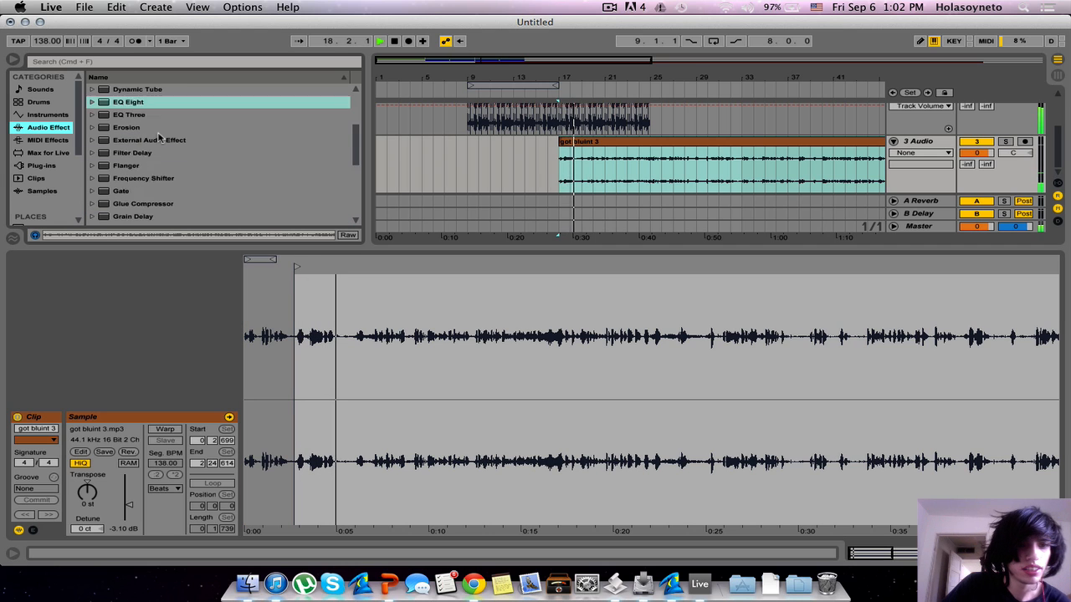
drag(134, 215, 465, 171)
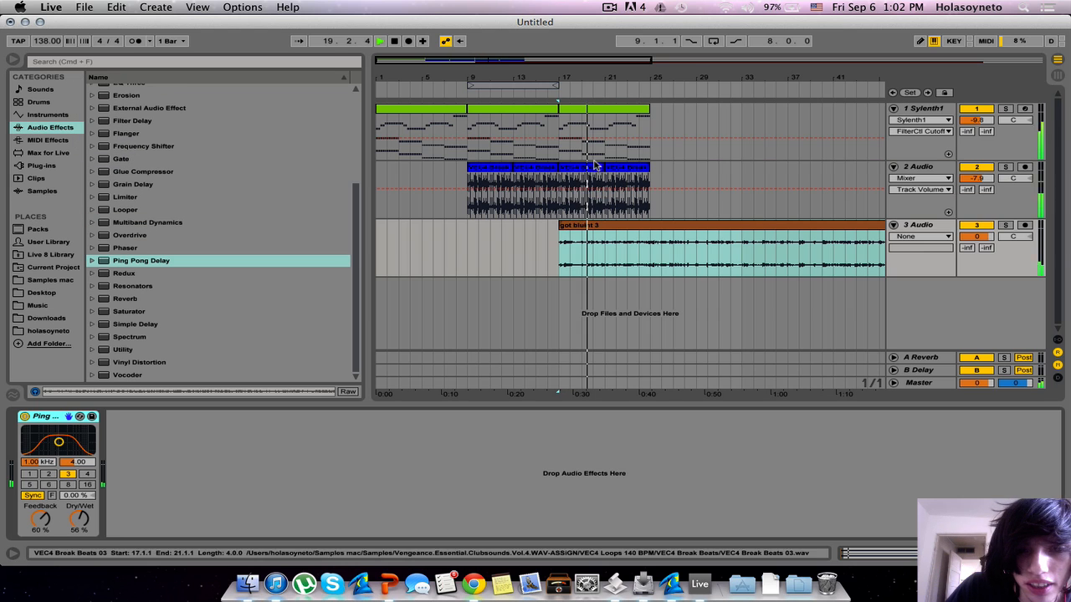
drag(77, 522, 81, 525)
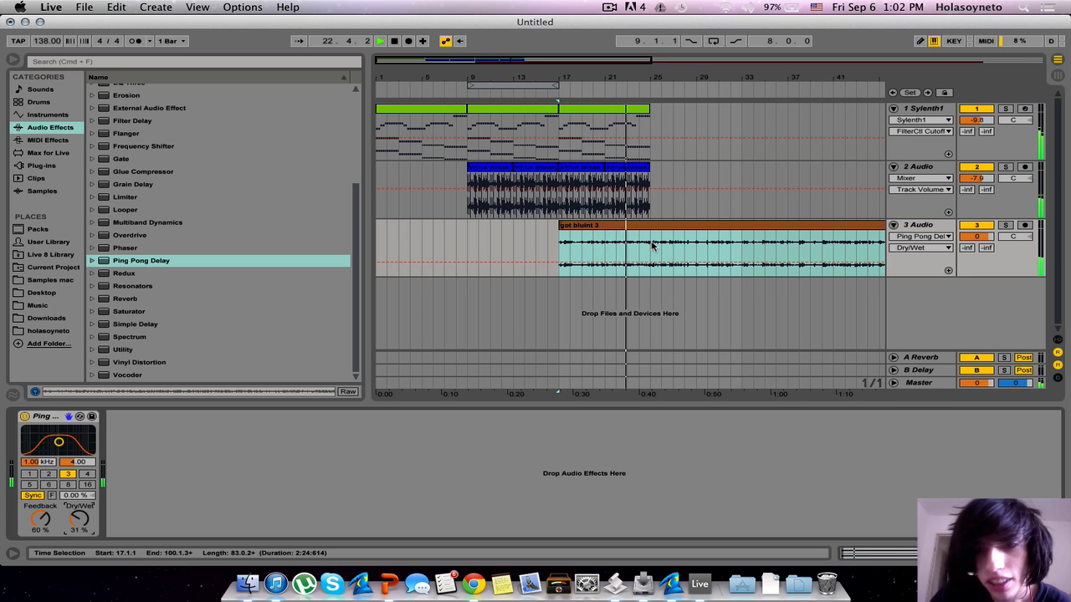
Step: Delete the section of the got bluint 3 clip between bars 25 and 37
drag(650, 245, 786, 245)
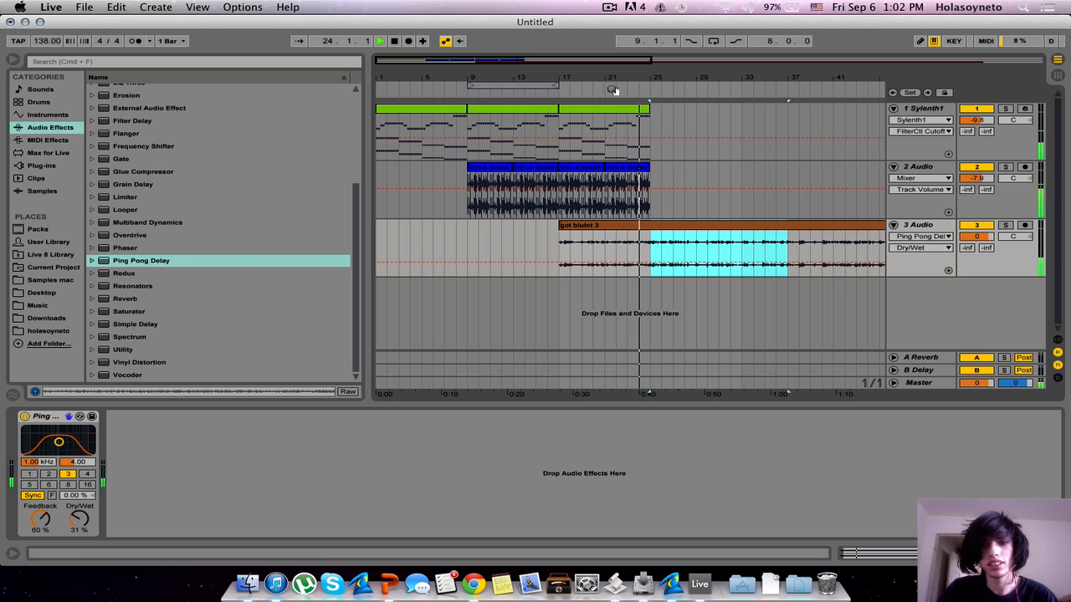
key(Delete)
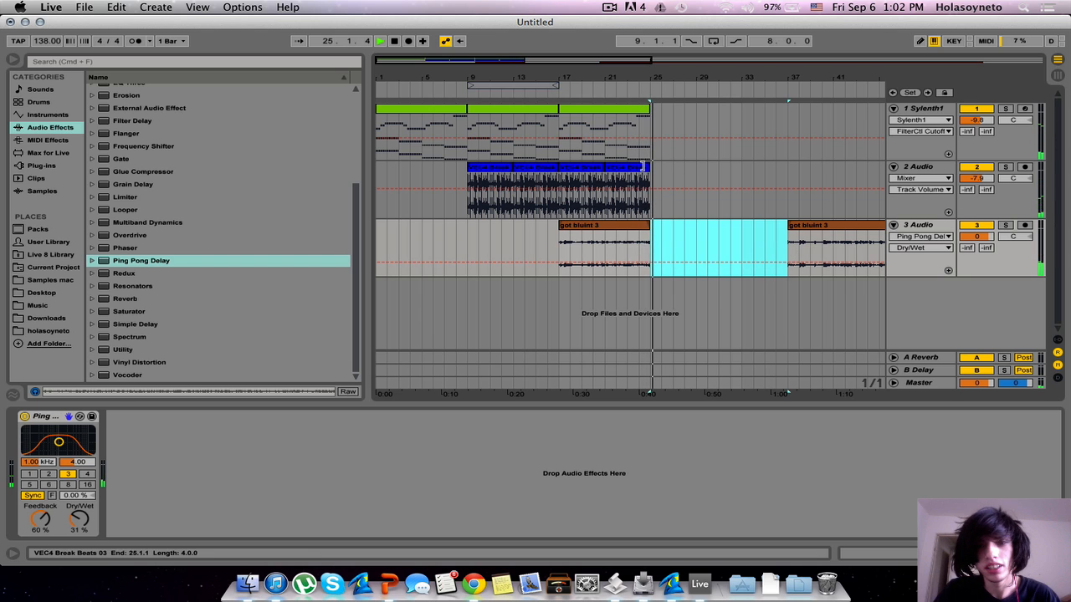
Step: Duplicate the last Sylenth1 clip so that the copy follows at bar 25, and replay the passage leading into it
click(608, 108)
key(super+d)
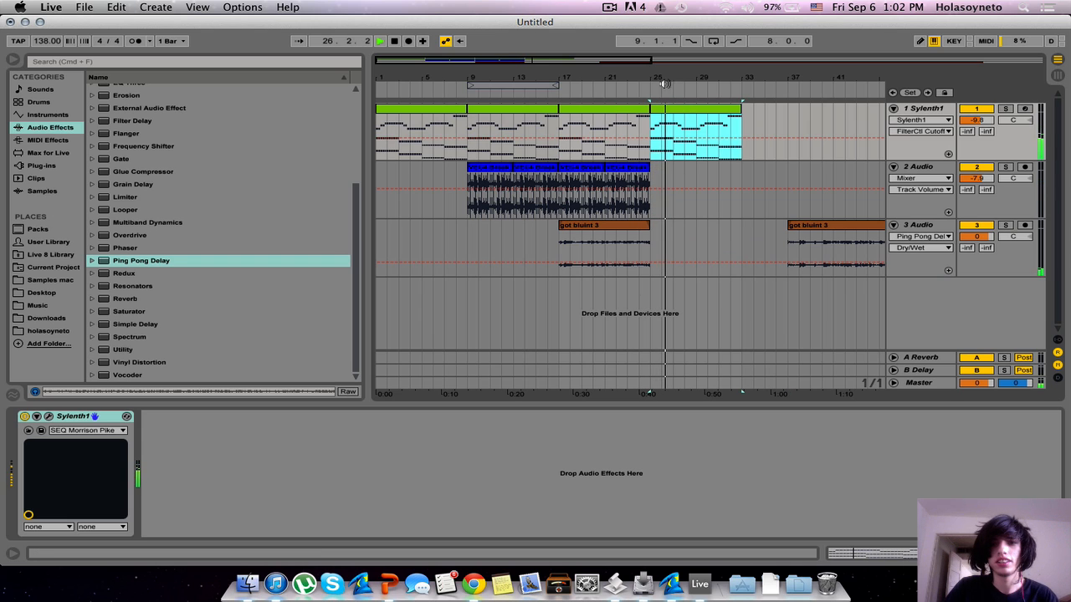
click(636, 92)
drag(667, 76, 669, 73)
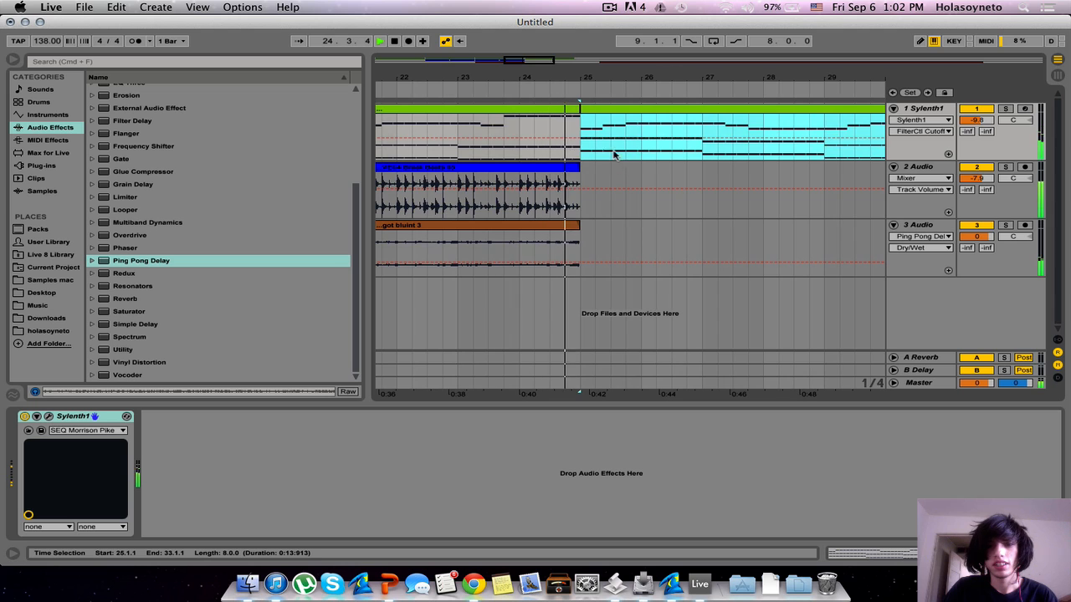
Step: Repeat the Sylenth1 clip's bars 25 to 27 back to back until bar 35
drag(701, 151, 583, 152)
key(super+d)
click(549, 92)
key(super+d)
key(super+d)
key(super+d)
drag(549, 77, 475, 72)
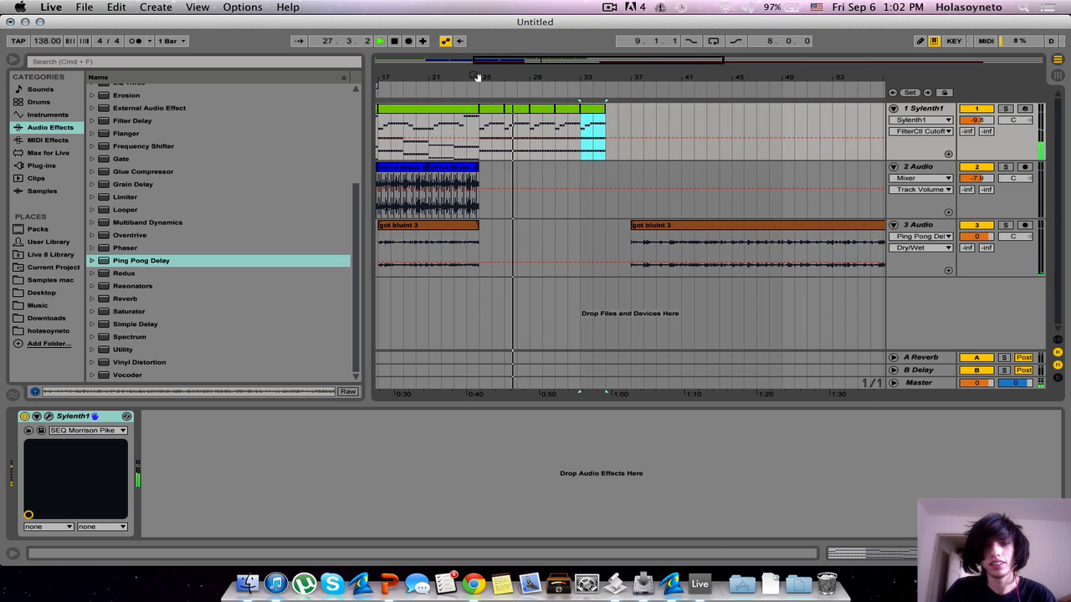
Step: Delete the leftover got bluint 3 clip from bar 37 and duplicate Sylenth1 bars 25 to 33 so the copy starts at bar 33
click(678, 226)
key(Delete)
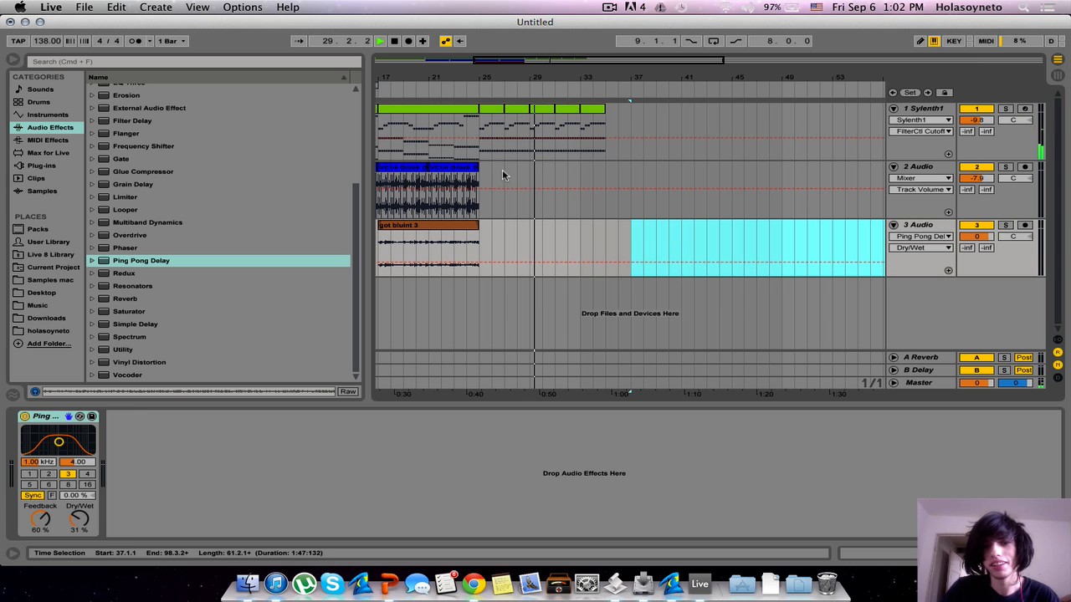
drag(487, 177, 579, 110)
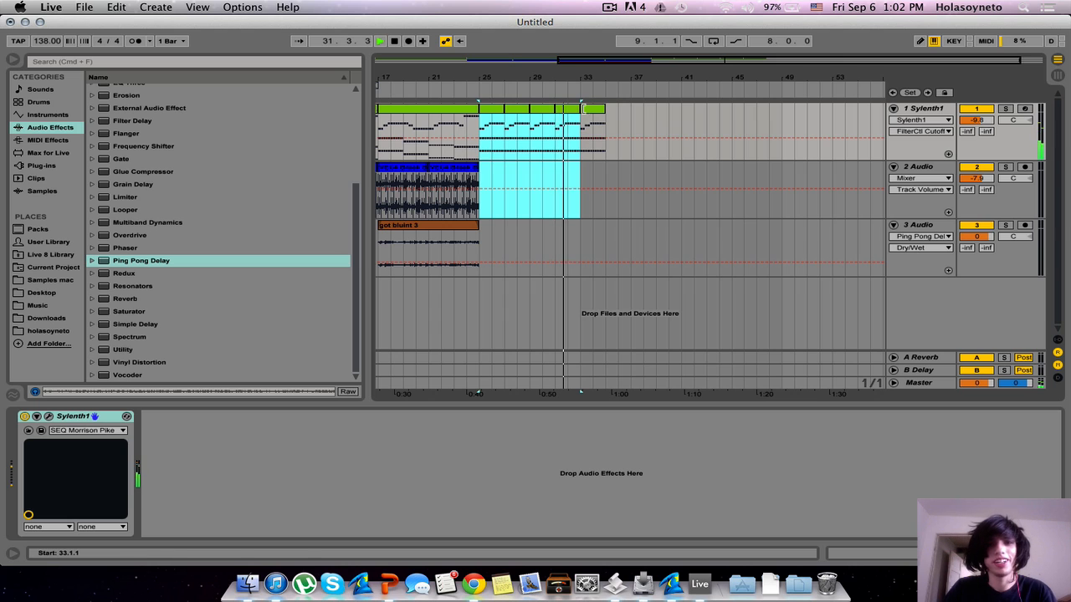
key(super+d)
Step: Repeat the one-bar Sylenth1 slice at bar 33 back to back until bar 41
drag(582, 168, 592, 101)
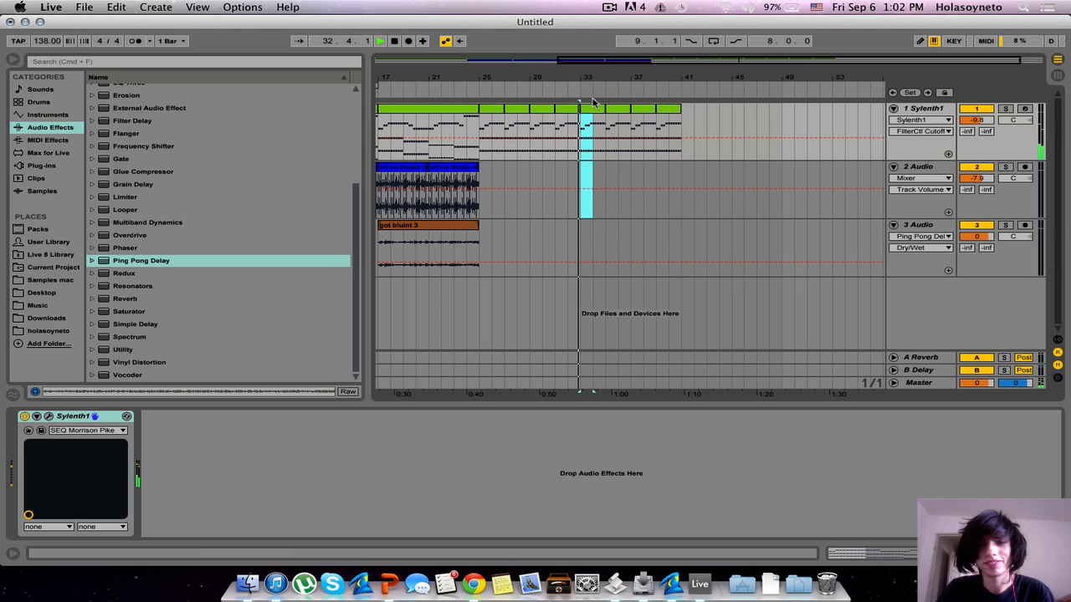
key(super+d)
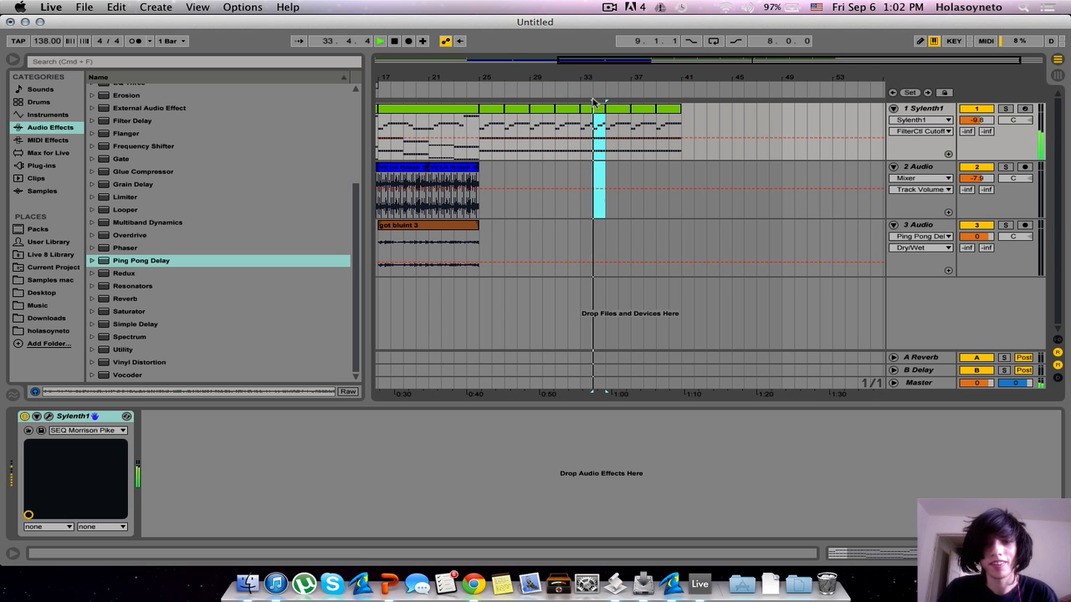
key(super+d)
key(super+d)
key(super+d)
key(super+d)
key(super+d)
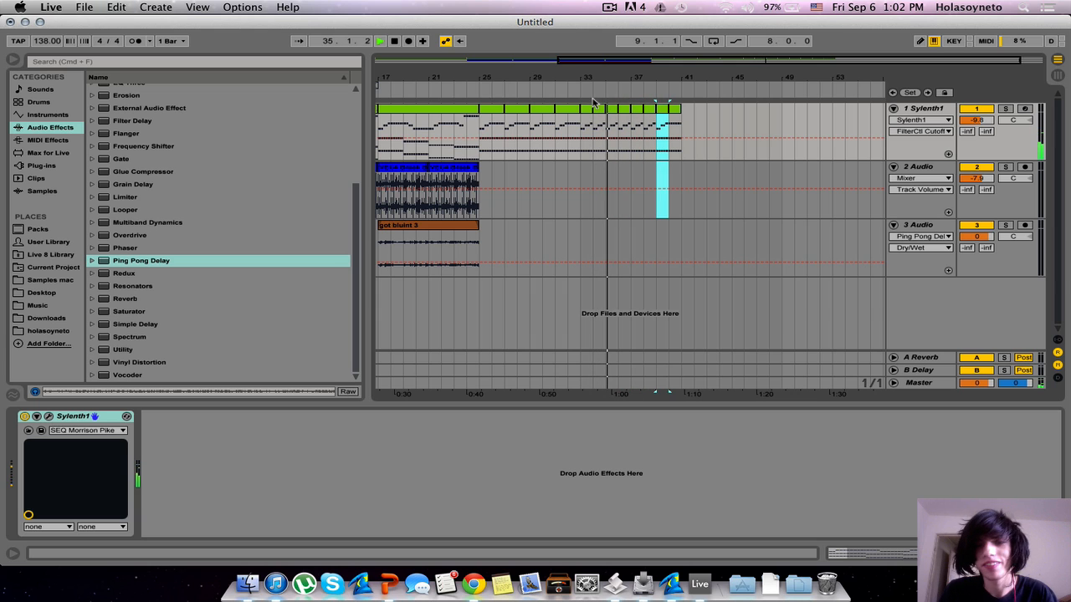
key(super+d)
Step: Repeat the half-bar Sylenth1 slice from 37.1 to 37.3 back to back until bar 40
drag(641, 77, 640, 101)
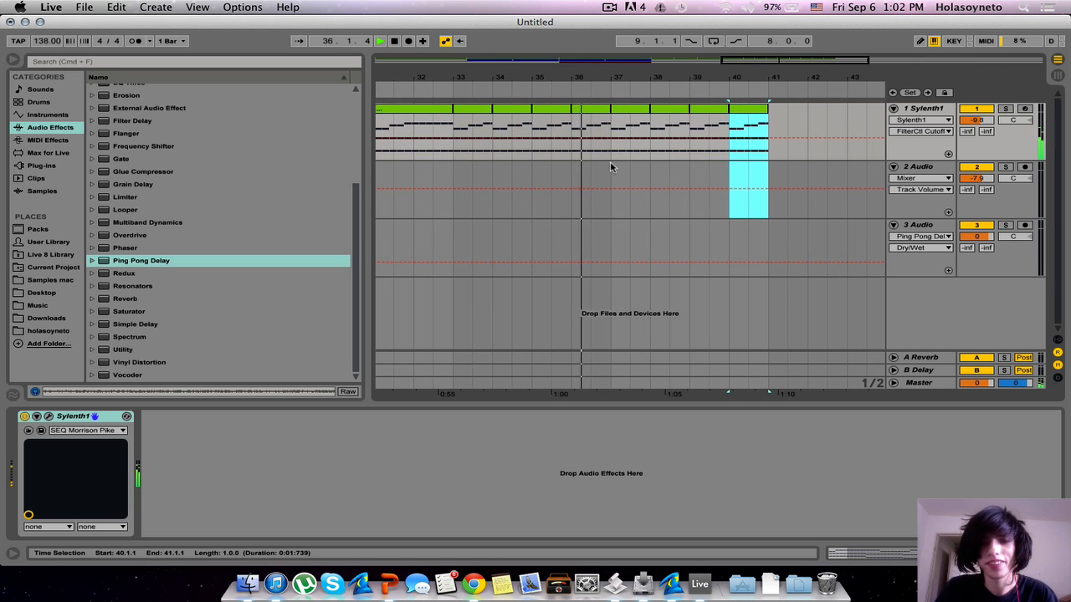
drag(611, 167, 626, 119)
key(super+d)
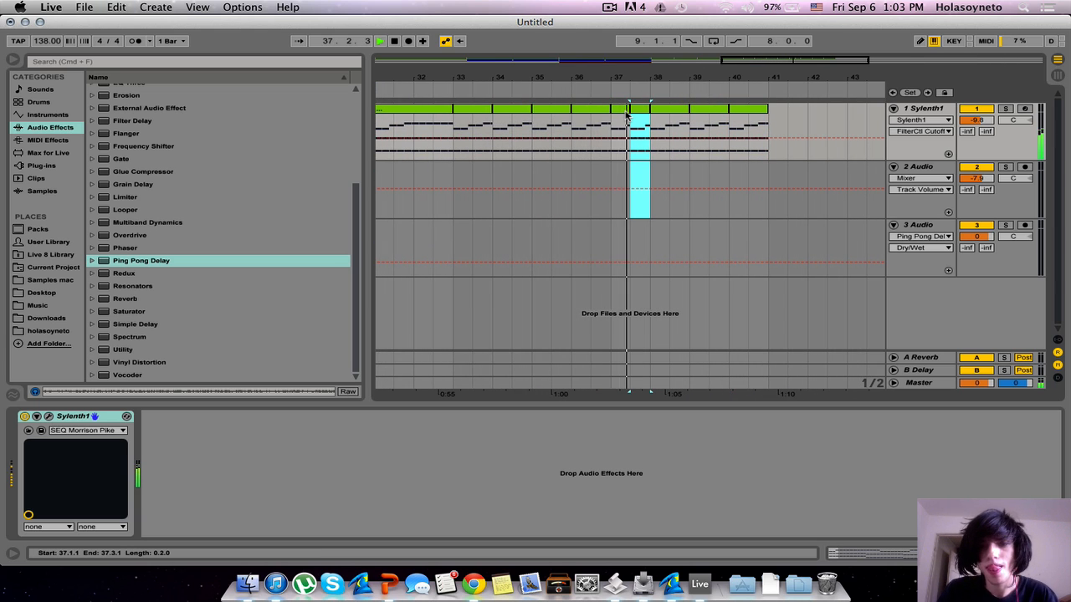
key(super+d)
key(super+d)
key(super+d)
key(super+d)
Step: Fill bar 39 of the Sylenth1 track with repeats of its first quarter-bar slice
drag(703, 70, 703, 75)
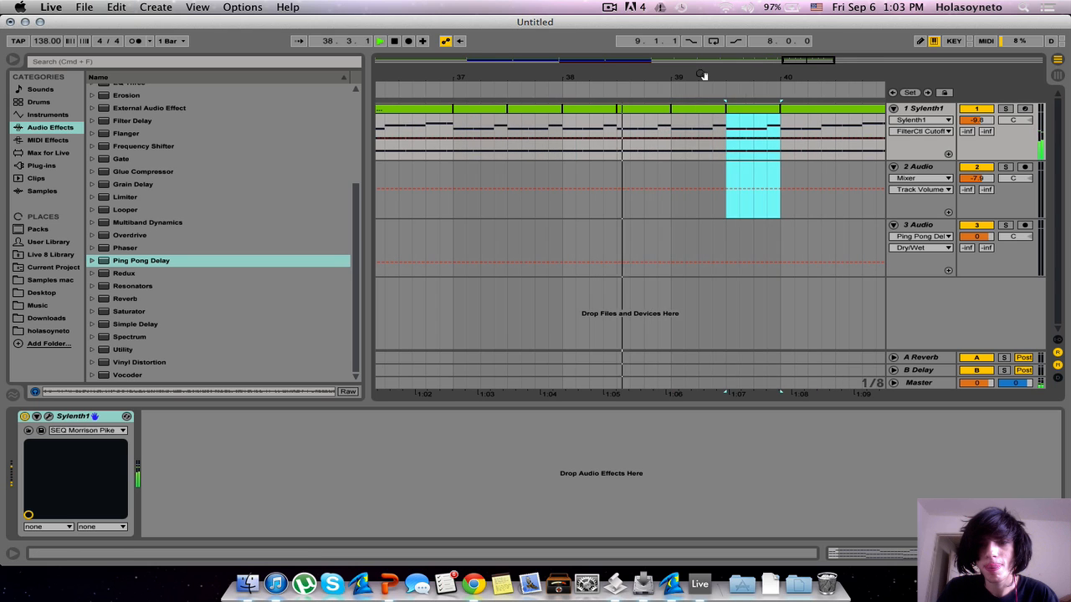
mouse_move(672, 135)
mouse_down()
mouse_move(698, 132)
mouse_move(676, 129)
mouse_up()
key(super+d)
key(super+d)
key(super+d)
key(super+d)
key(super+d)
Step: Fill bar 40 of the Sylenth1 track with repeats of its first eighth-note slice and play the end of the build-up
key(space)
key(super+d)
key(super+d)
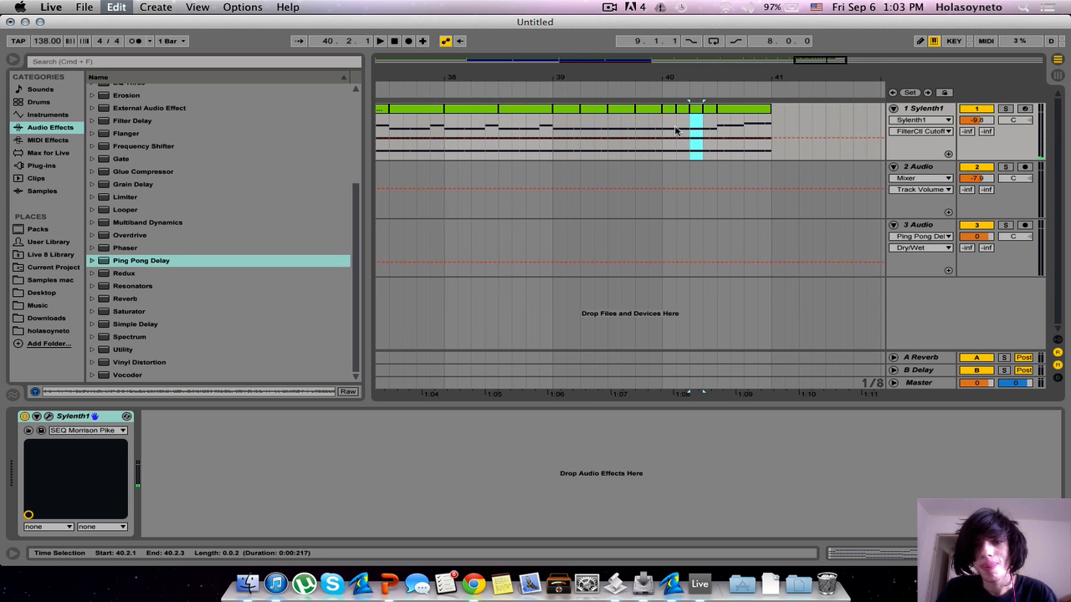
key(super+d)
key(super+d)
key(super+d)
key(super+d)
click(645, 90)
key(super+d)
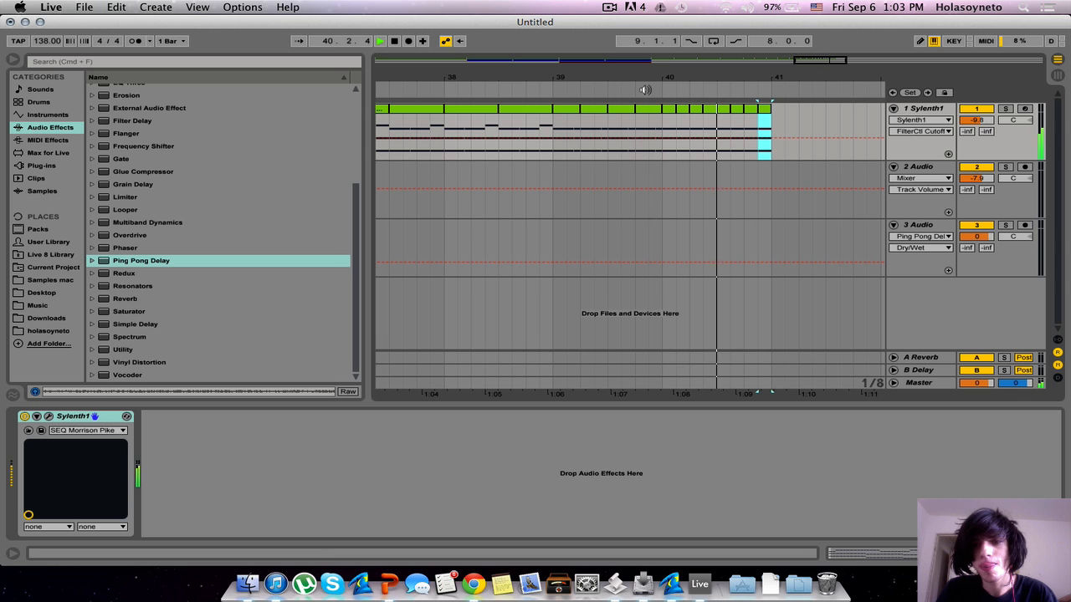
key(space)
Step: Automate the Sylenth1 FilterCtl Cutoff to rise gently from bar 1 to bar 25 and steeply from bar 25 to bar 41
drag(668, 77, 722, 74)
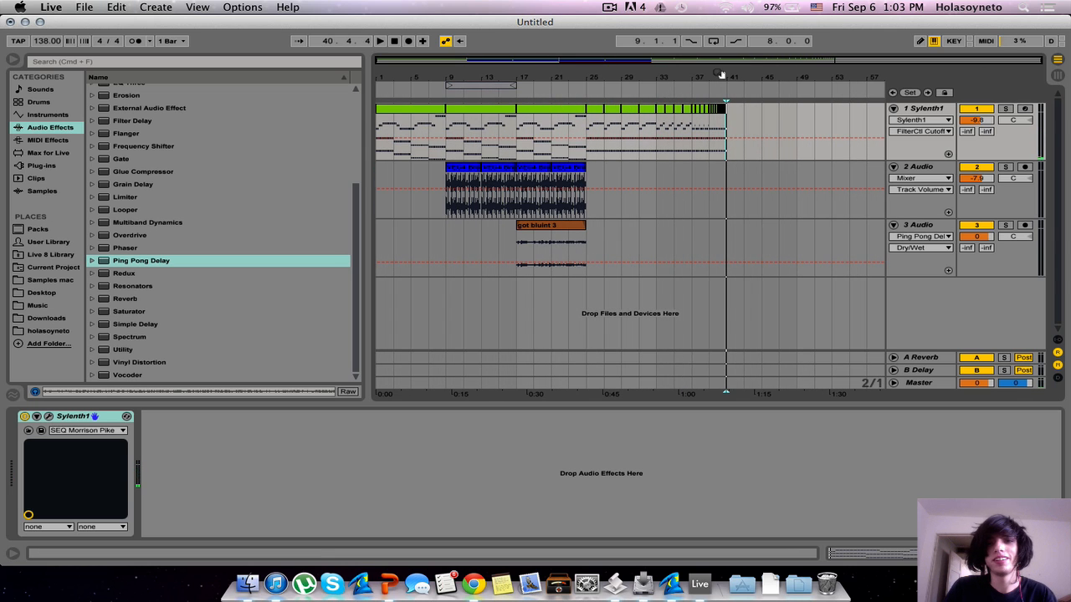
click(536, 89)
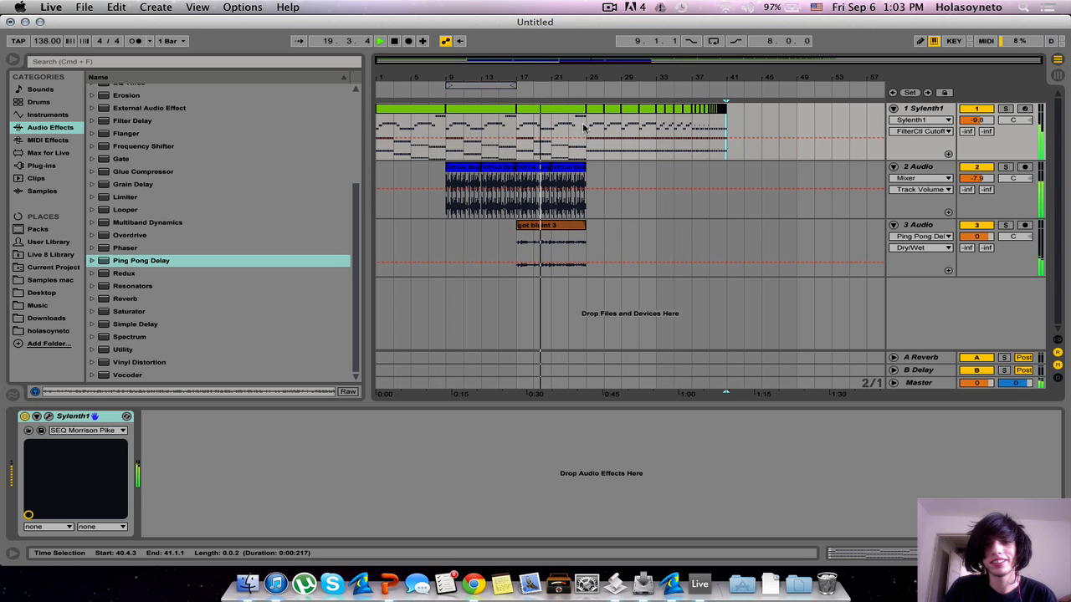
drag(586, 138, 734, 140)
drag(618, 138, 585, 138)
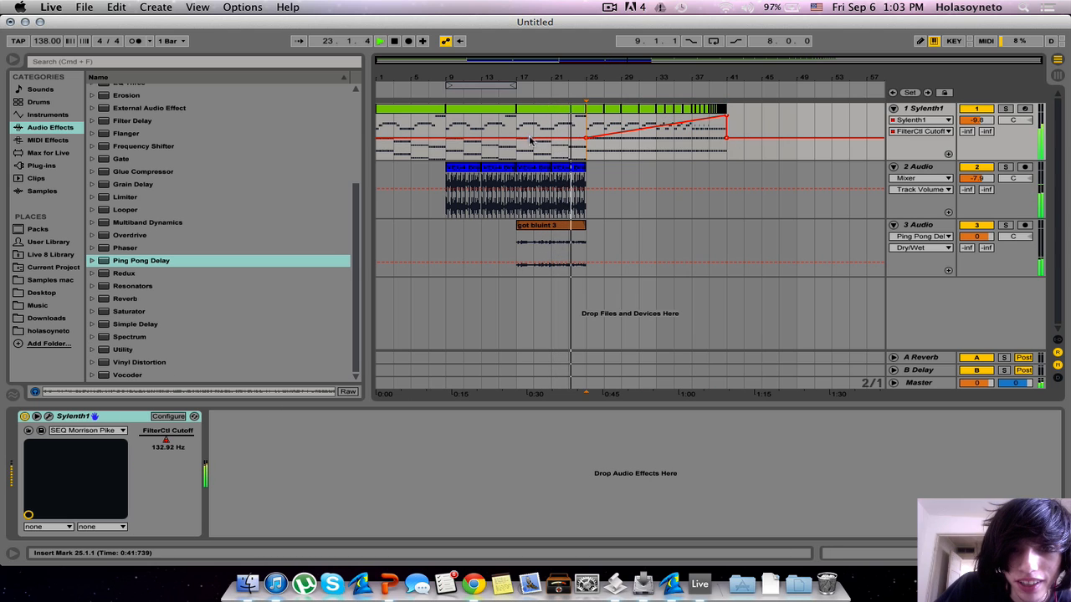
click(433, 141)
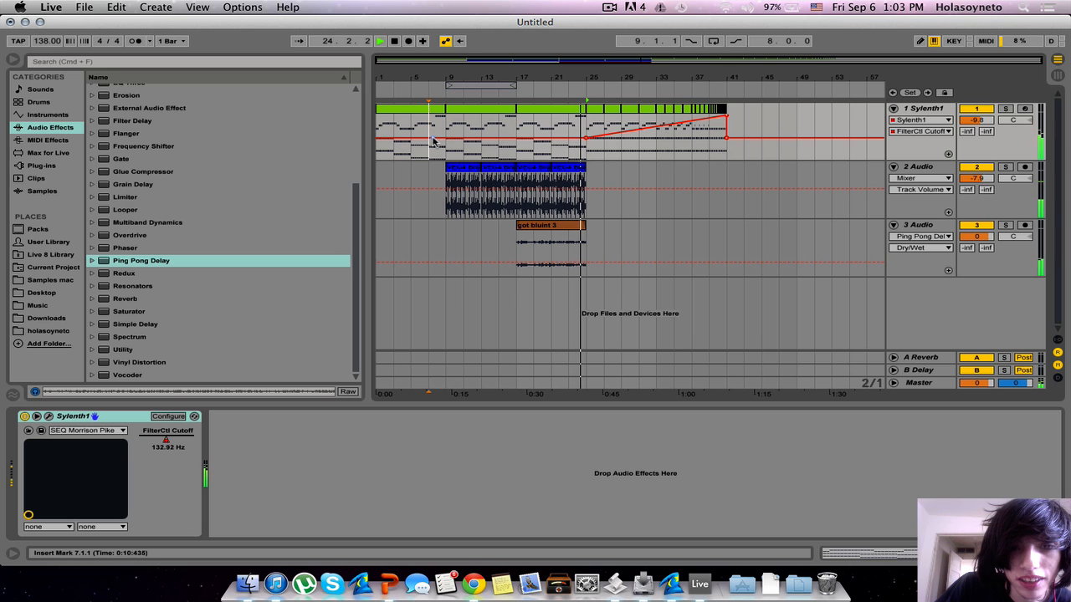
drag(379, 138, 377, 149)
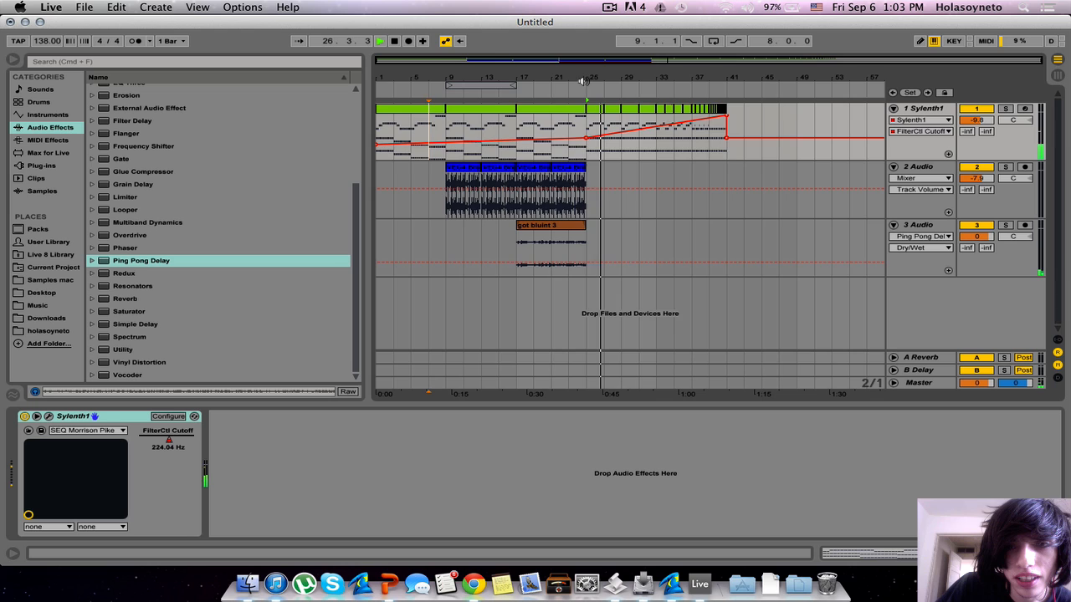
drag(583, 81, 580, 226)
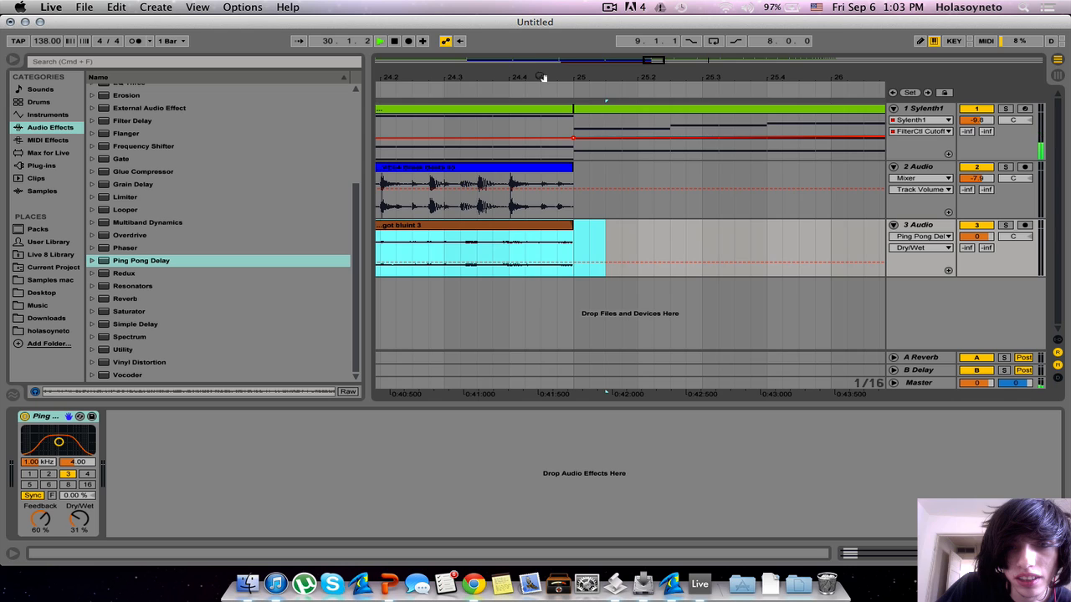
drag(542, 77, 577, 25)
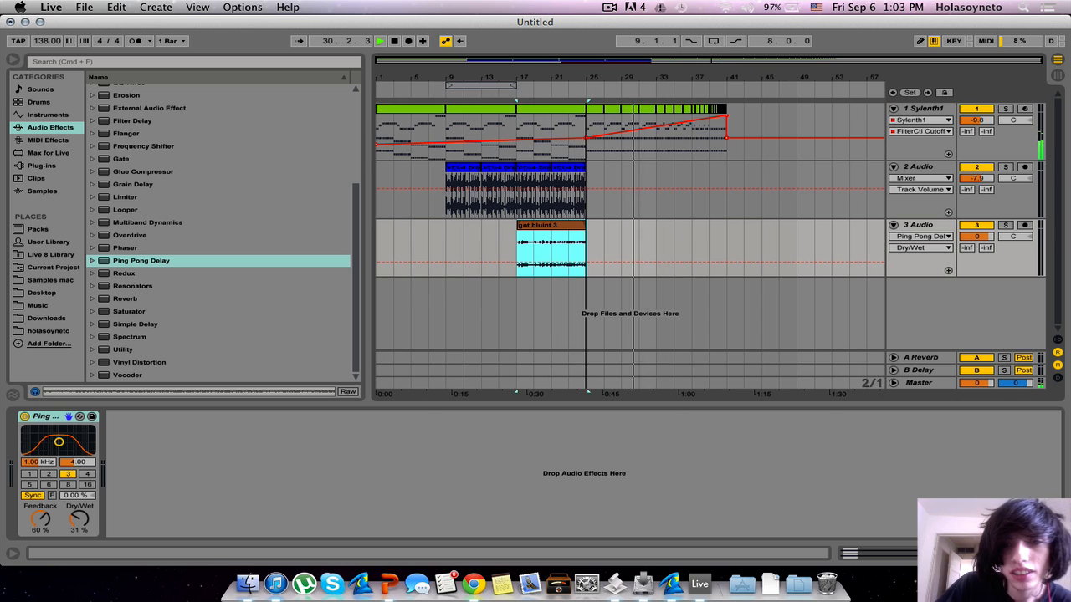
Step: Open the VEC4 Sweeps Up folder under VEC4 Effects in the Samples mac library
click(46, 281)
click(118, 166)
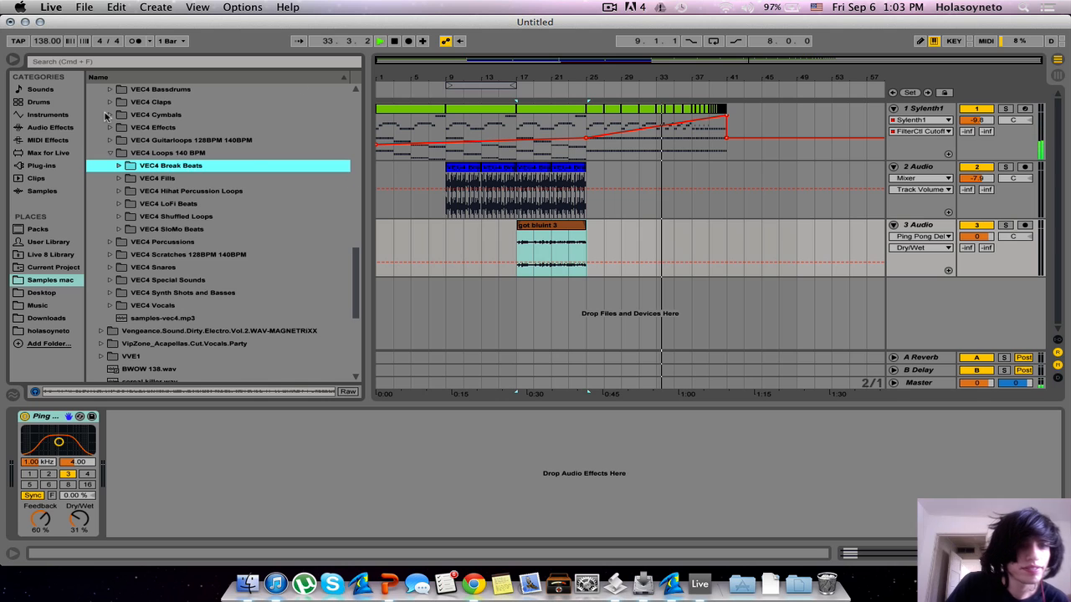
scroll(117, 138, up, 2)
click(109, 179)
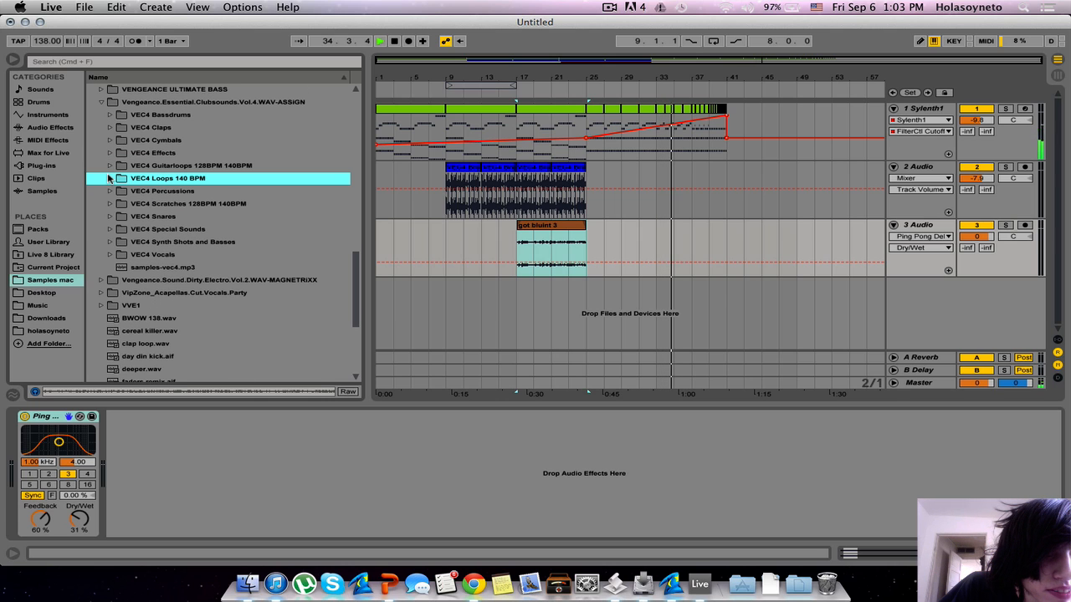
click(109, 153)
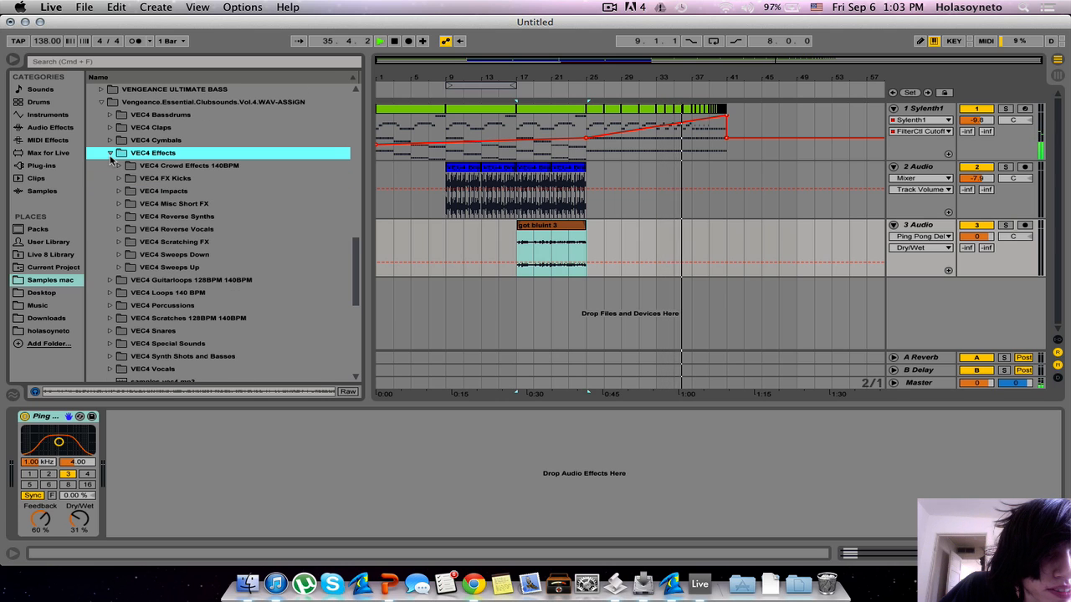
click(175, 267)
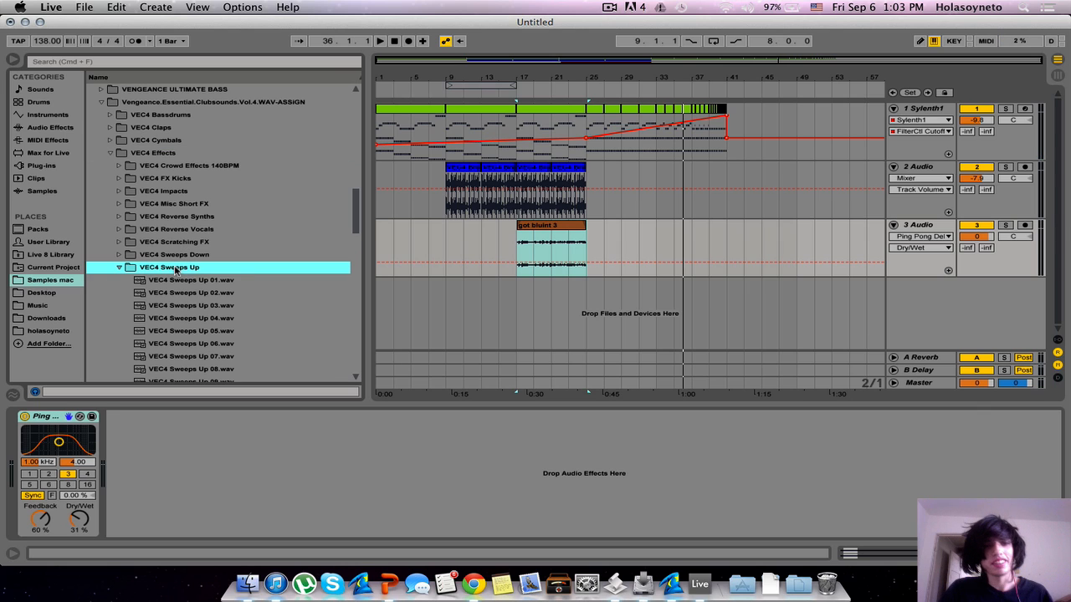
Step: Audition sweeps 06 to 09 and place VEC4 Sweeps Up 08 on a new audio track at bar 9
scroll(211, 307, down, 5)
click(219, 152)
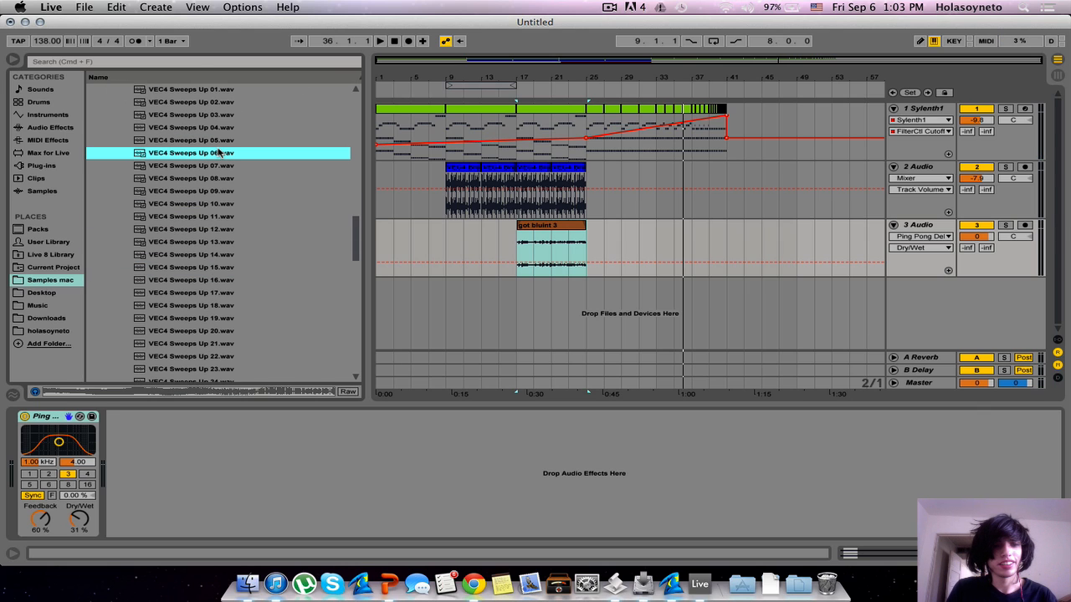
key(Down)
key(Down)
key(Down)
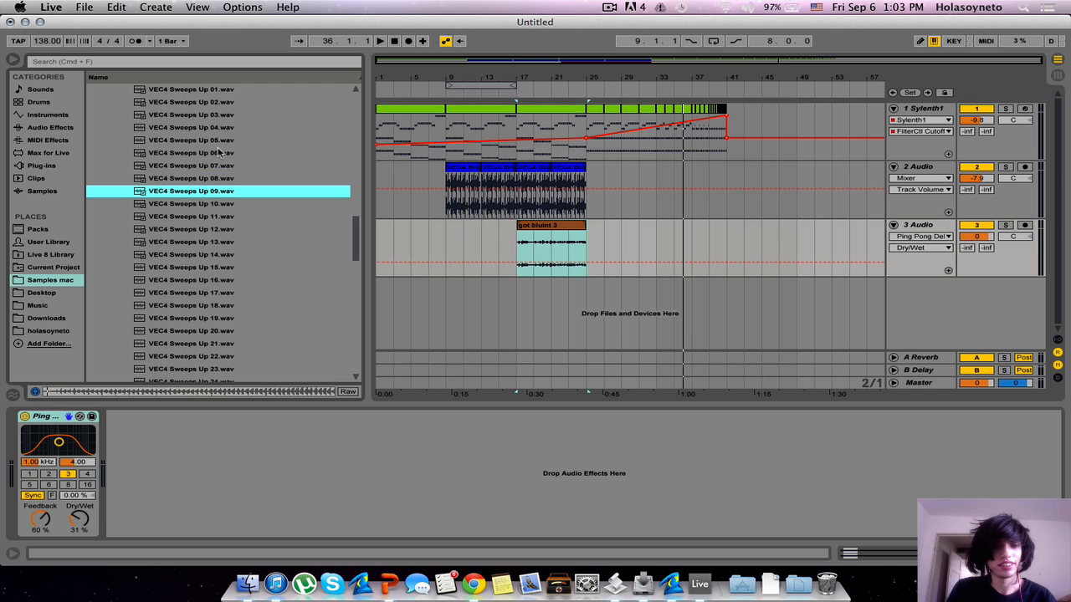
key(Up)
drag(194, 182, 450, 286)
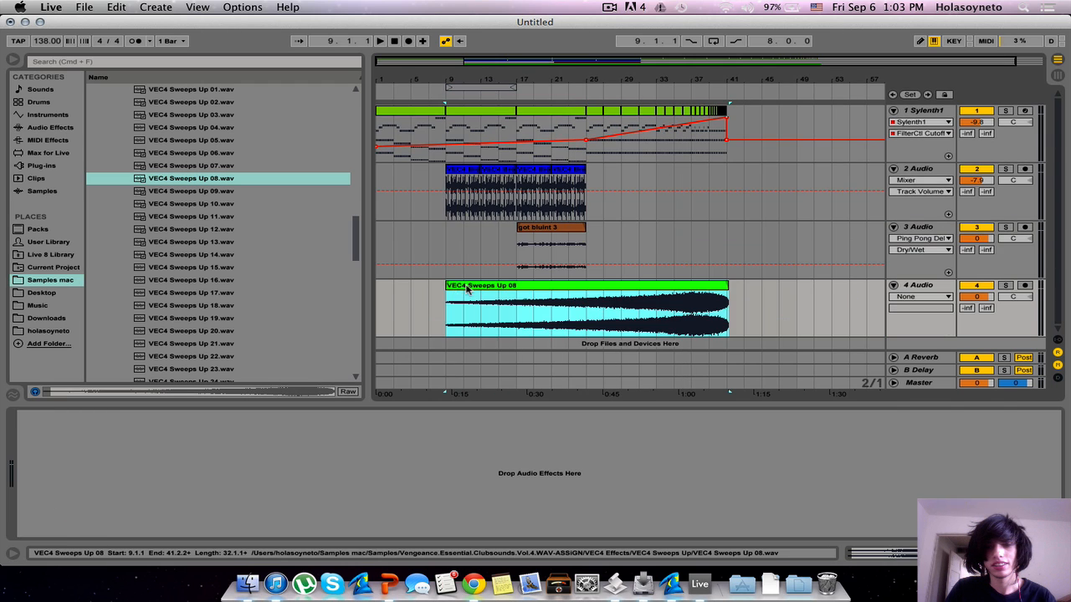
Step: Turn off warping for the VEC4 Sweeps Up 08 clip and play it from bar 9
double_click(464, 286)
click(154, 430)
key(space)
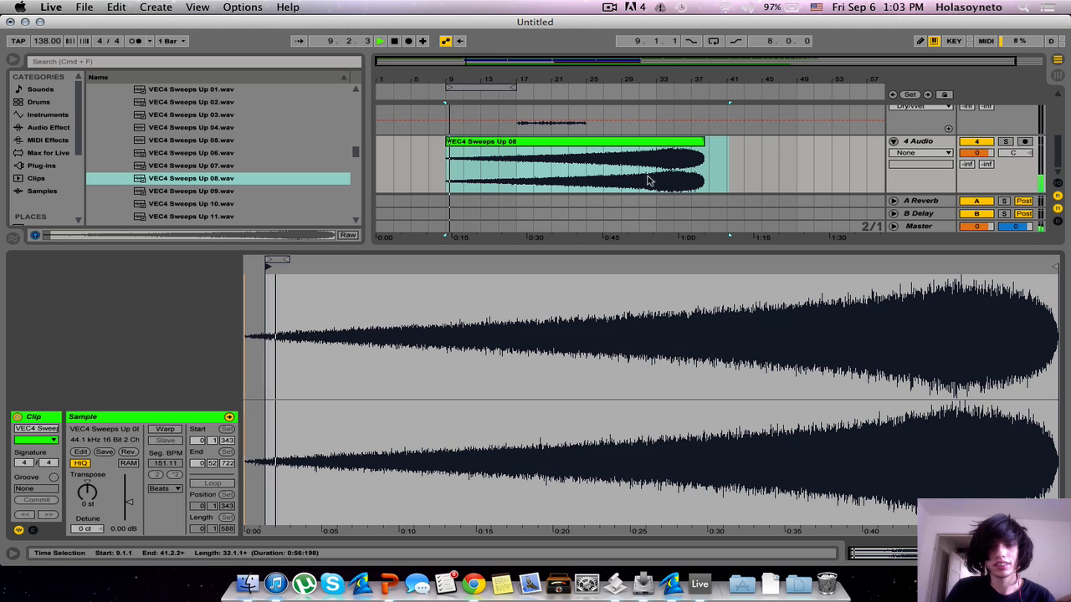
click(749, 163)
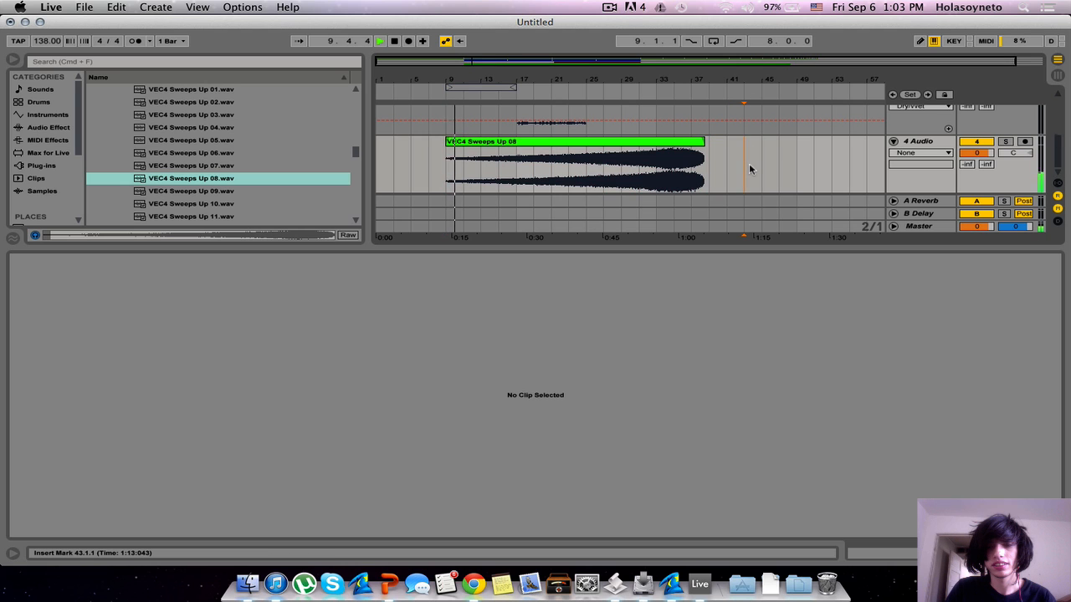
double_click(712, 248)
Step: Move the VEC4 Sweeps Up 08 clip to start at bar 12, with its end near the end of the Sylenth1 build-up
drag(733, 81, 731, 110)
drag(590, 287, 685, 283)
double_click(620, 75)
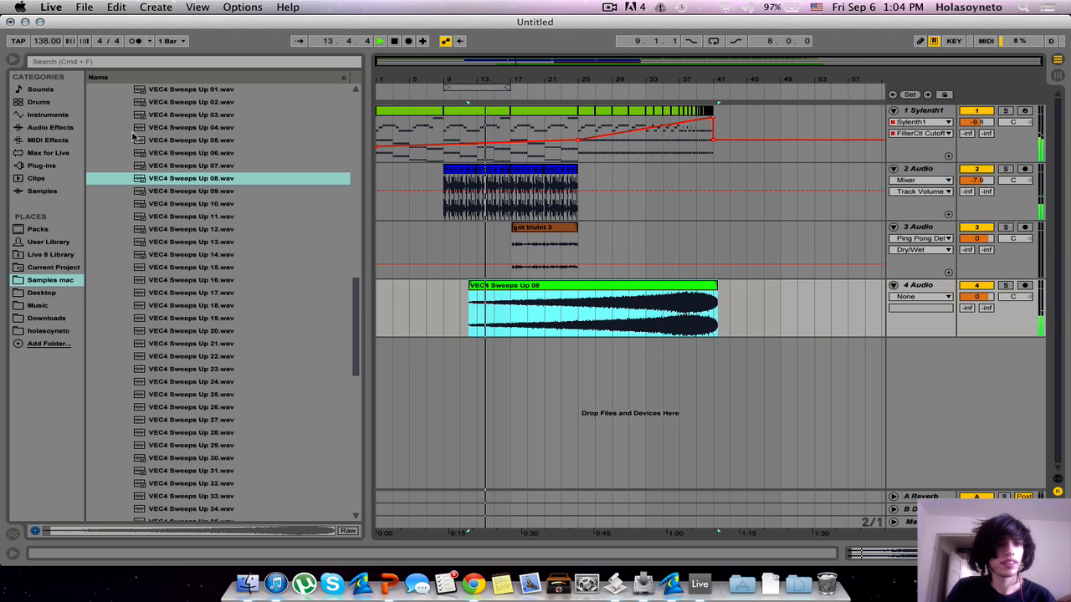
Step: Add an EQ Eight to the sweep track and make band 1 a low cut at 625 Hz
click(50, 127)
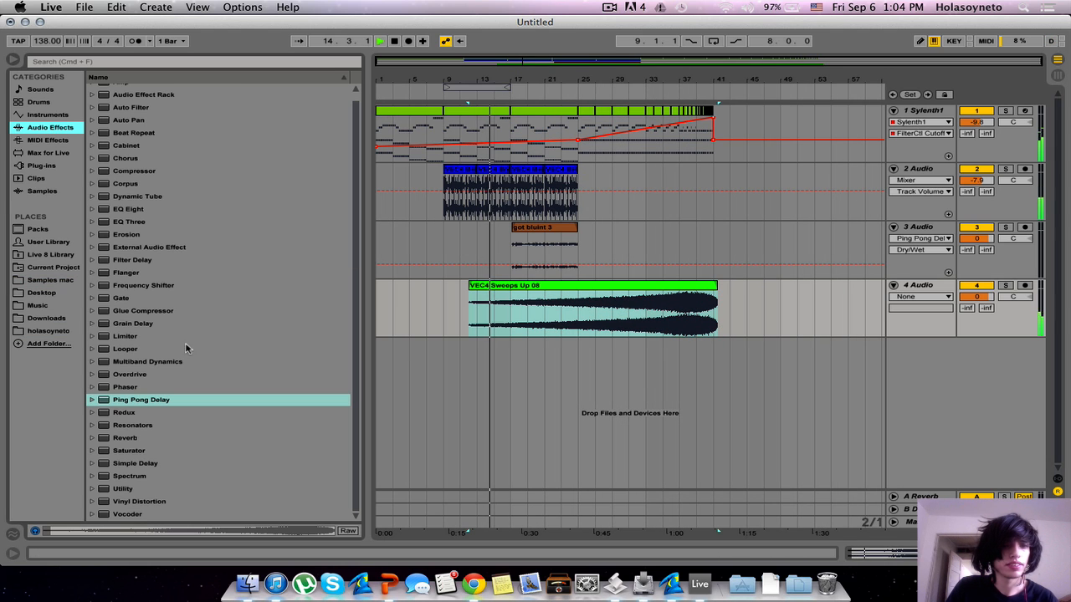
click(134, 209)
double_click(246, 214)
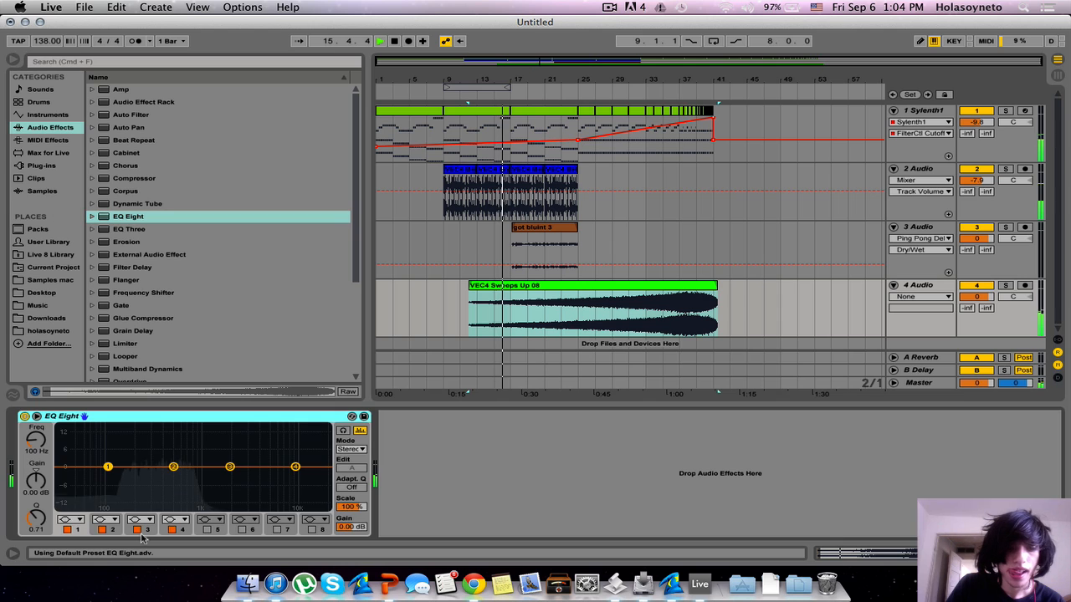
click(72, 521)
click(74, 440)
drag(36, 440, 36, 409)
Step: Shift the VEC4 Sweeps Up 08 clip to start at bar 13, trim its end to bar 41, and lower its track volume to -21.4 dB
drag(988, 297, 987, 328)
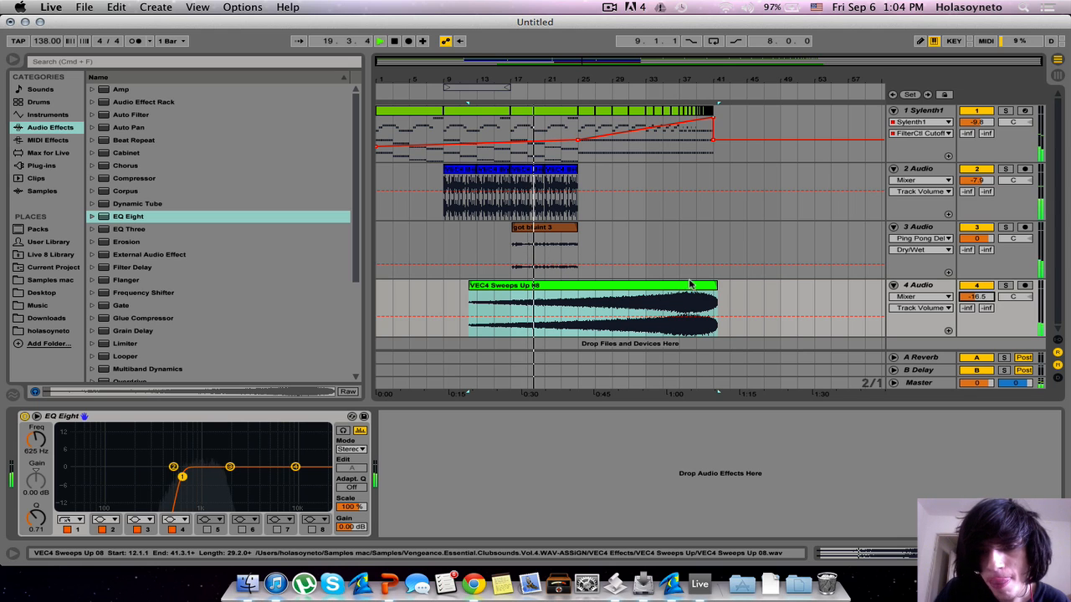
drag(586, 311, 594, 311)
drag(724, 285, 715, 286)
drag(976, 297, 976, 306)
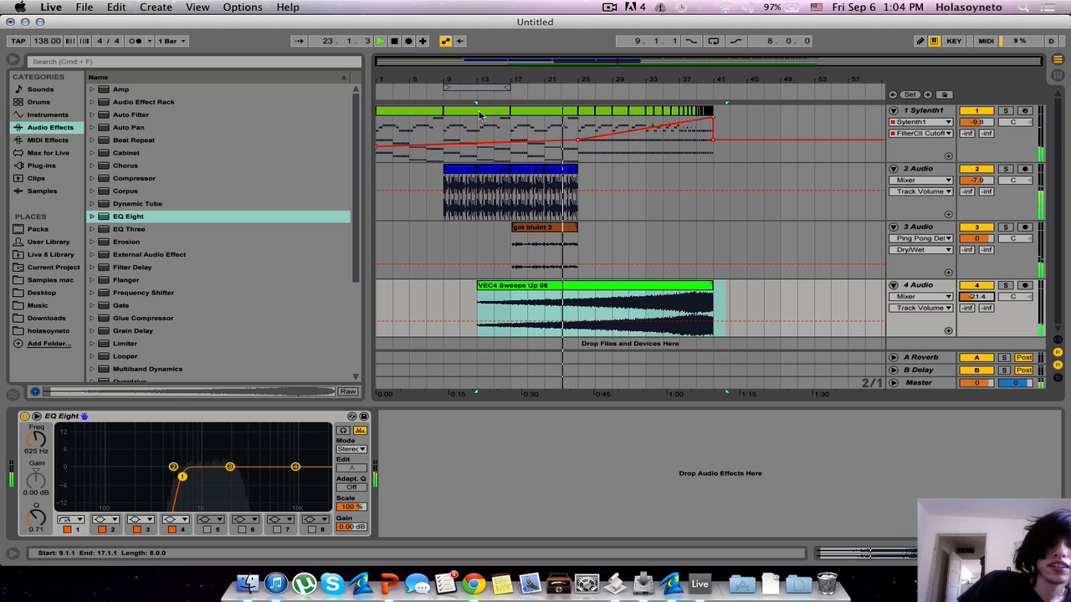
Step: Add an Auto Filter at 19.9 kHz to the 2 Audio track and lower its frequency automation between bars 9 and 17
drag(120, 115, 477, 193)
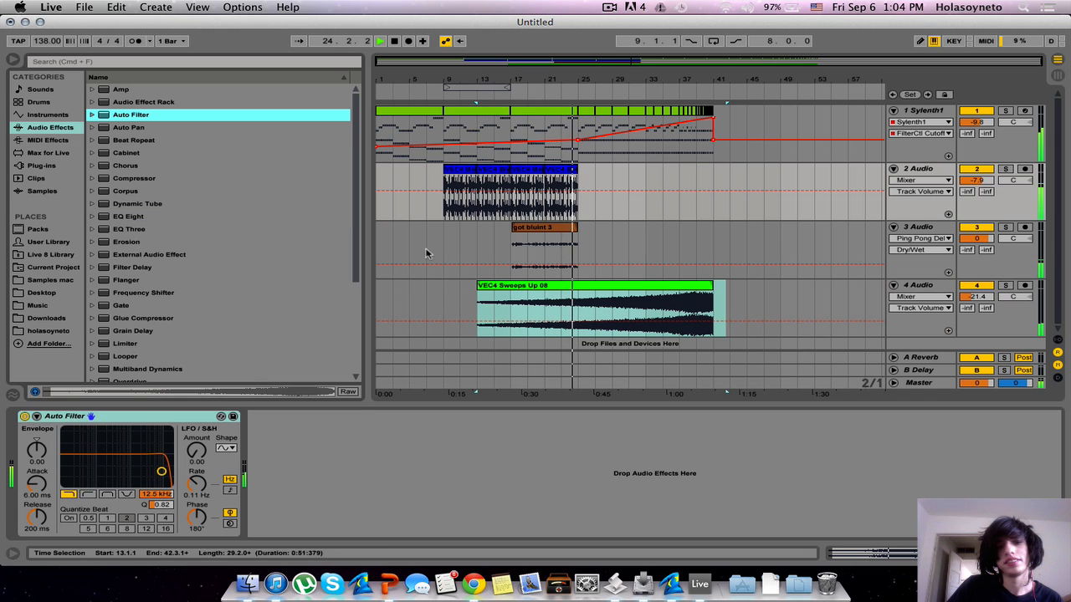
drag(153, 496, 153, 452)
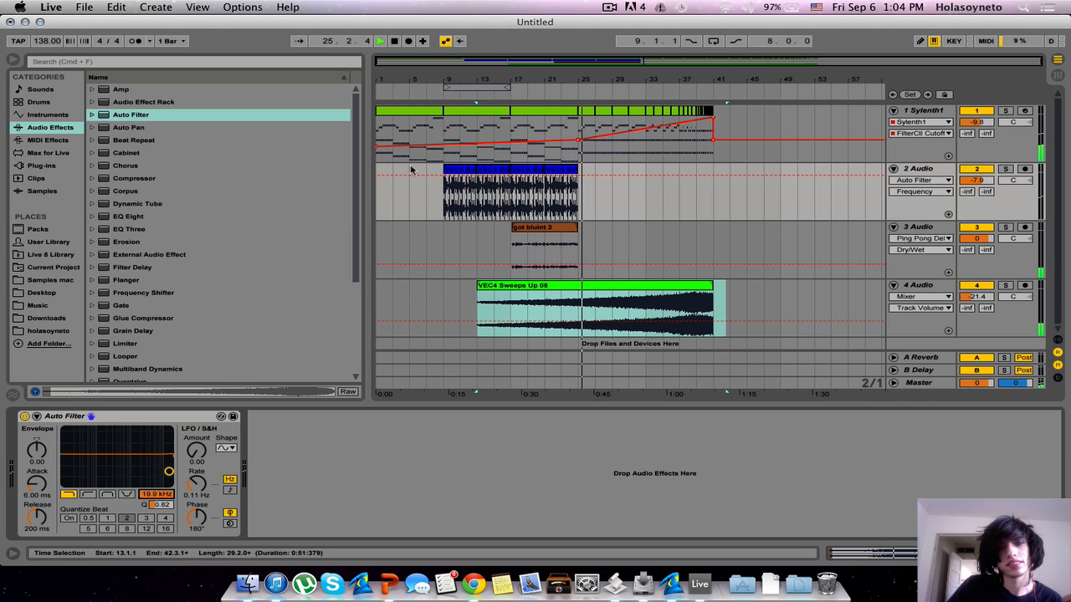
drag(508, 193, 444, 191)
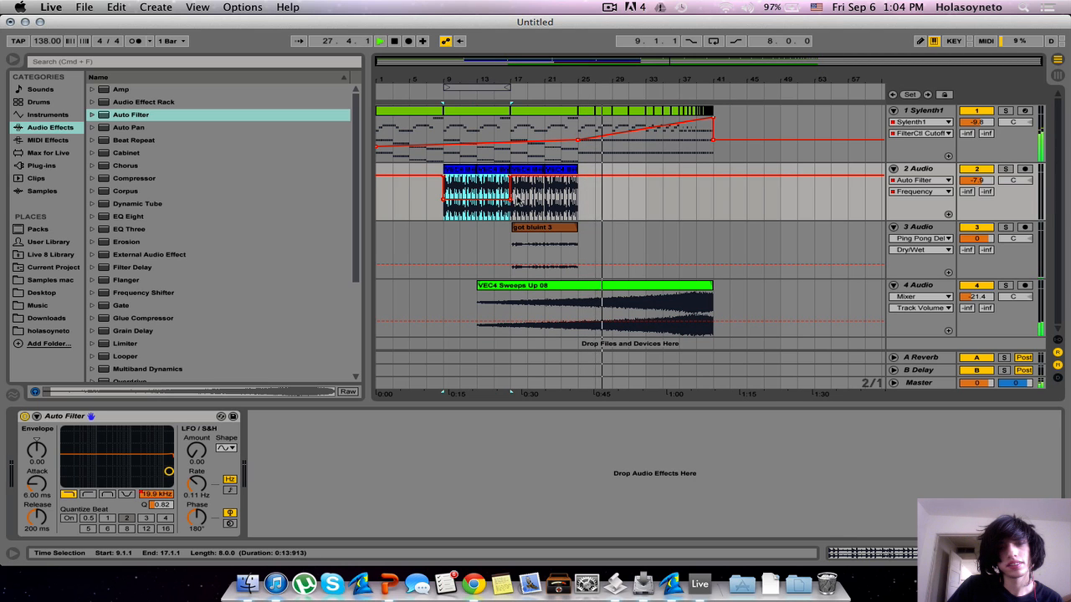
Step: Delete the surplus breakpoints at bars 9 and 17 so 2 Audio's filter frequency ramps up between them, and play from bar 9
click(511, 199)
click(445, 179)
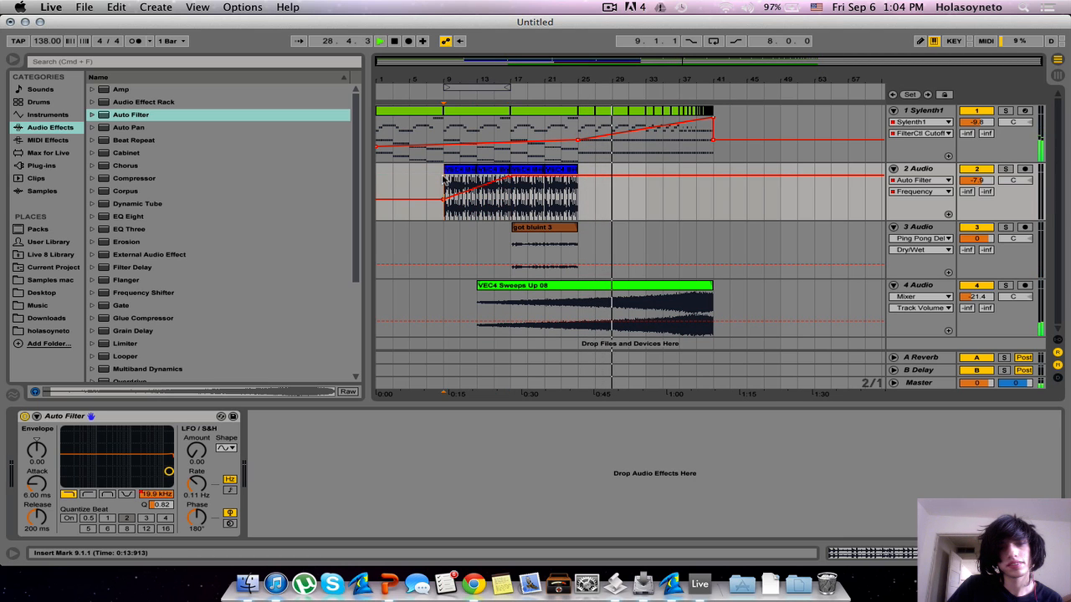
click(437, 95)
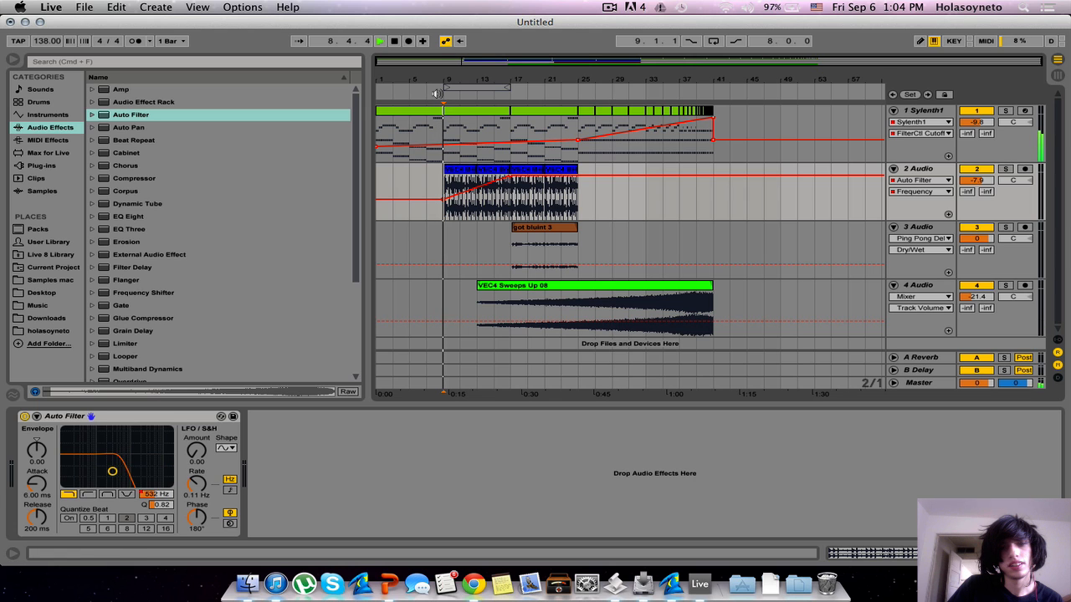
Step: Trim the VEC4 Sweeps Up 08 clip to start at bar 25 and add a fade-in across its full length
click(480, 286)
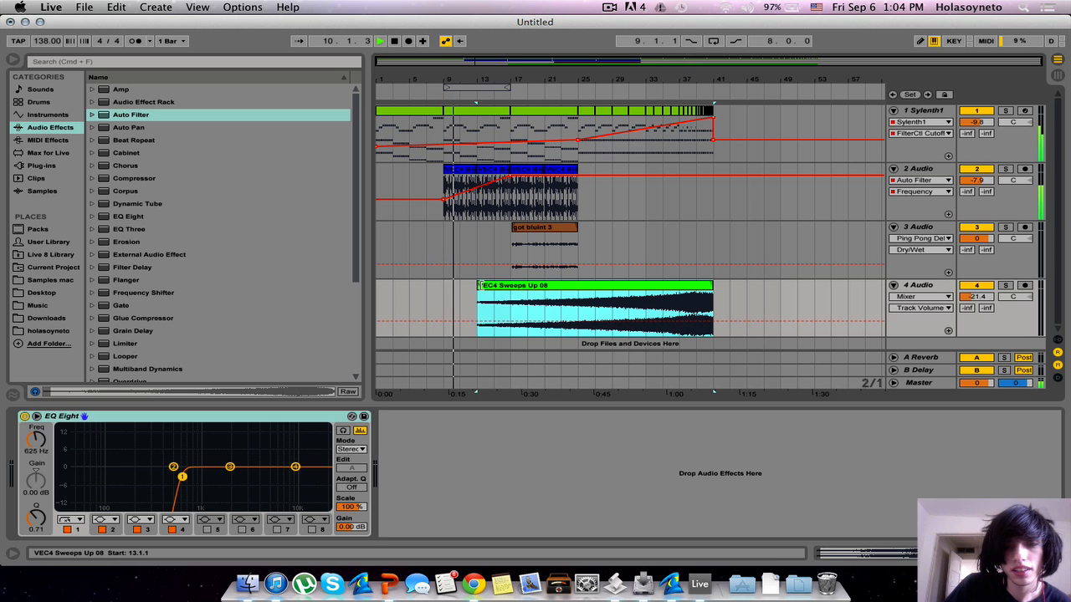
drag(480, 286, 580, 286)
click(920, 296)
click(912, 311)
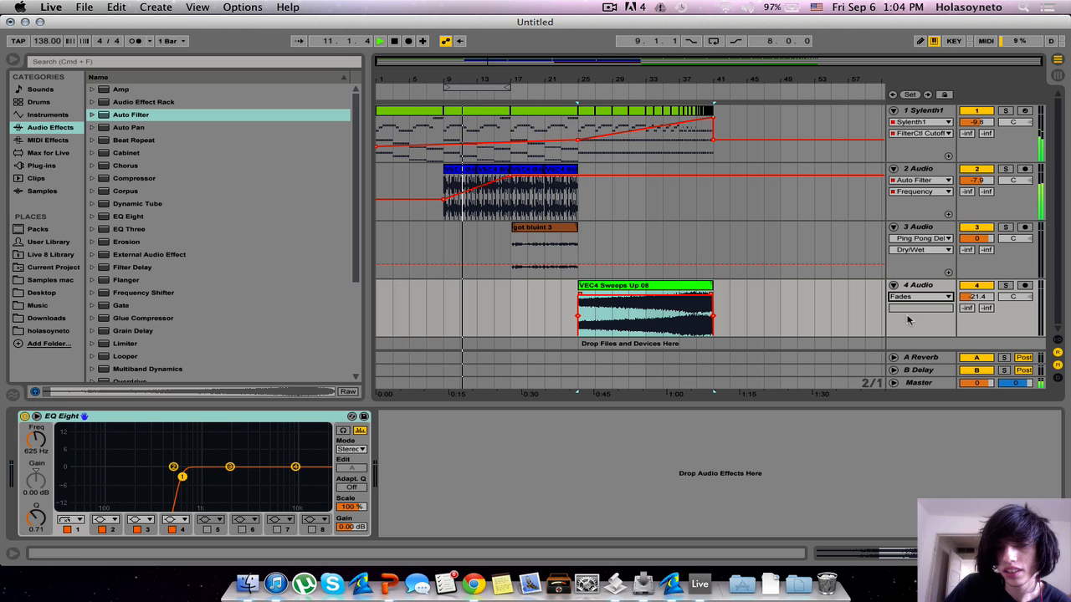
drag(580, 299, 712, 291)
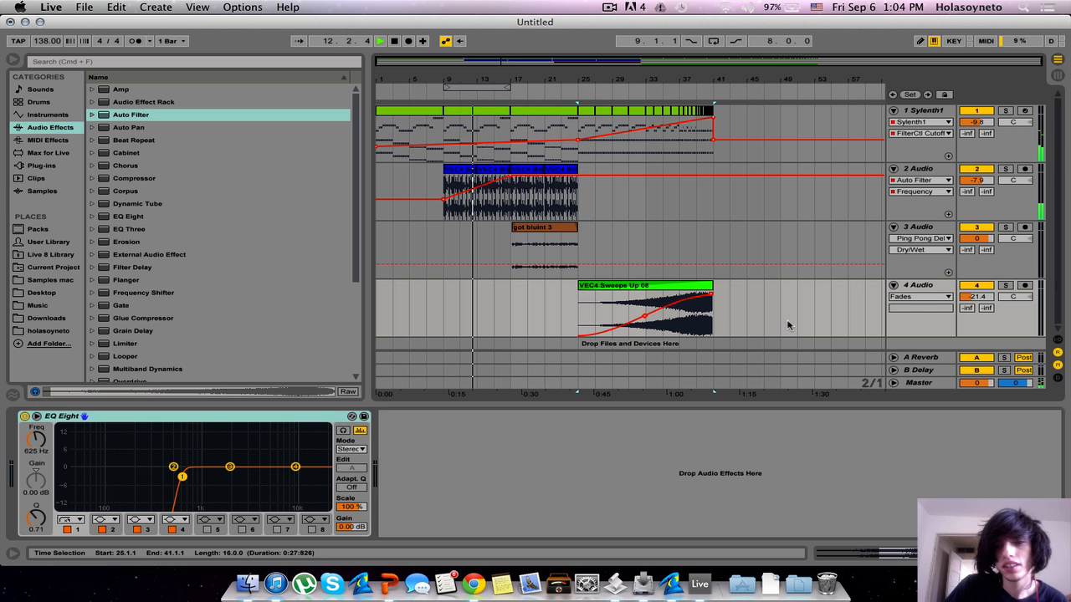
click(637, 284)
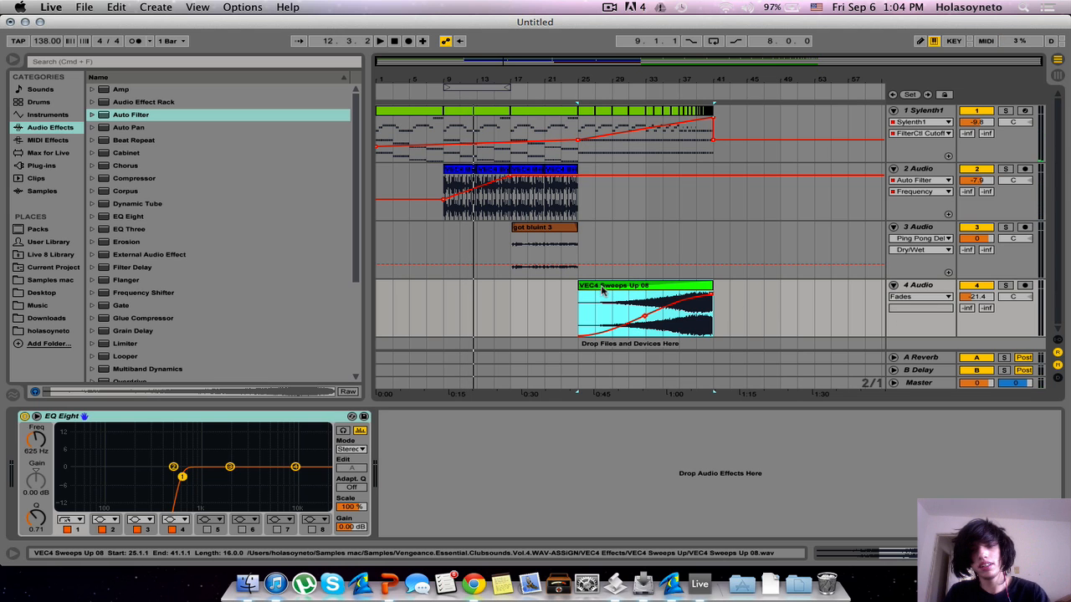
drag(578, 308, 830, 276)
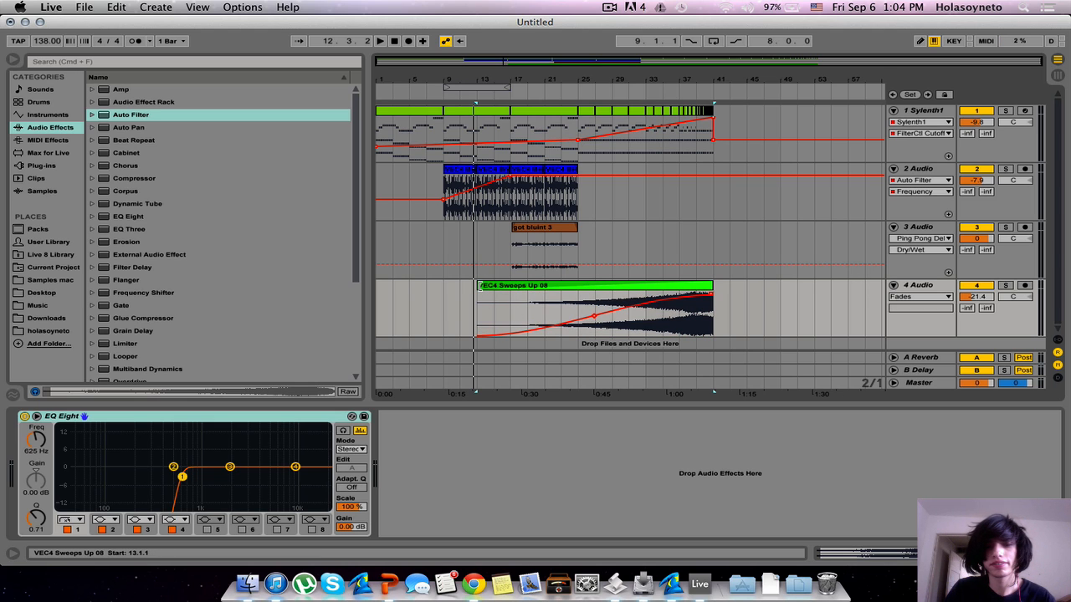
drag(479, 286, 582, 286)
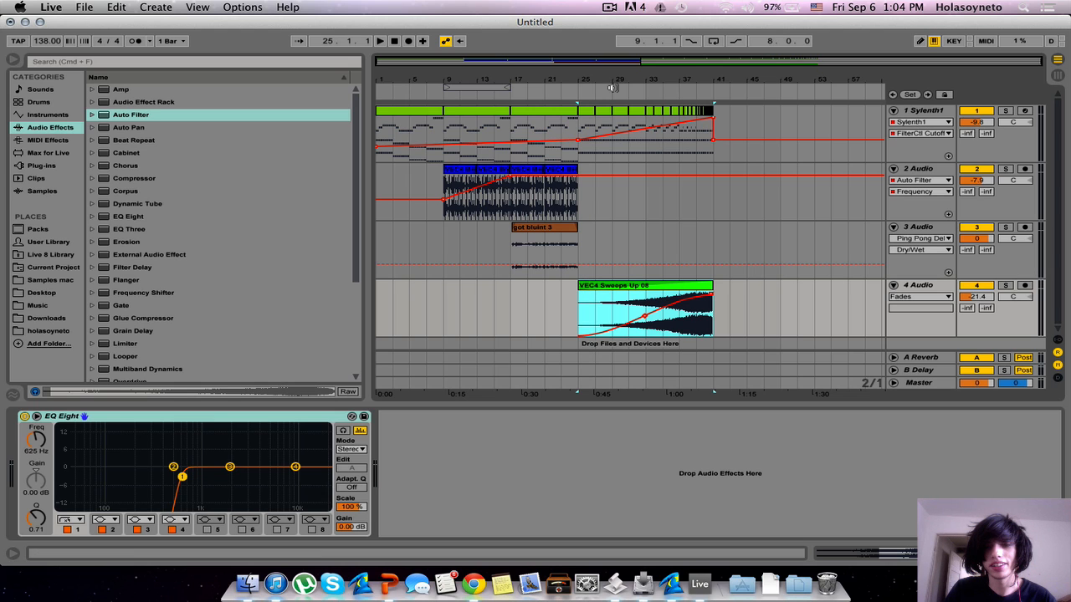
Step: Play the build-up and add LFOTool to the 4 Audio track with the Sidechain-6 preset and Smooth at 13
click(617, 92)
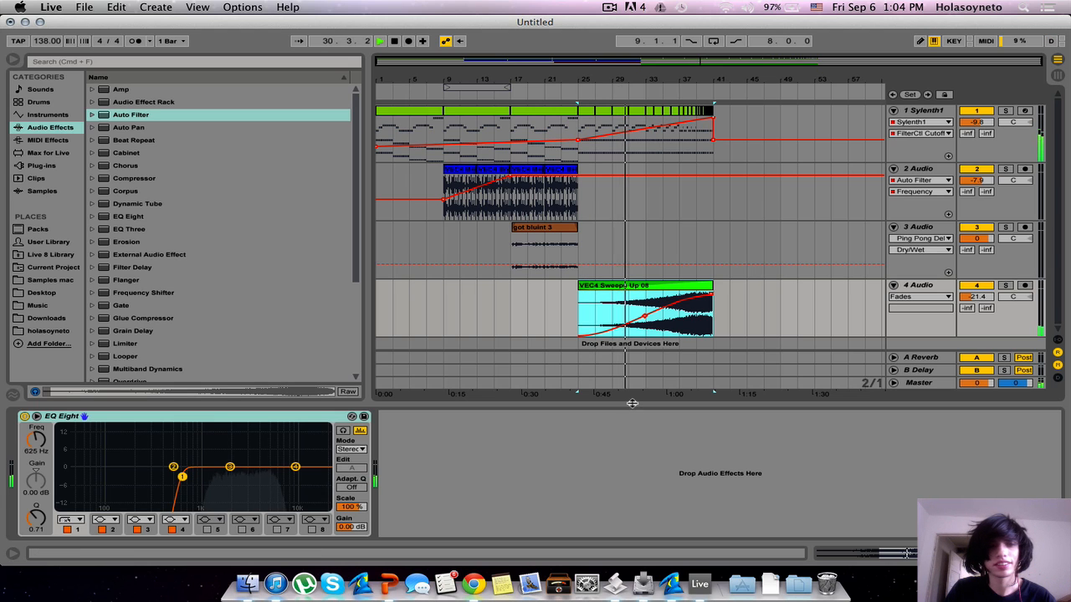
click(25, 164)
double_click(137, 298)
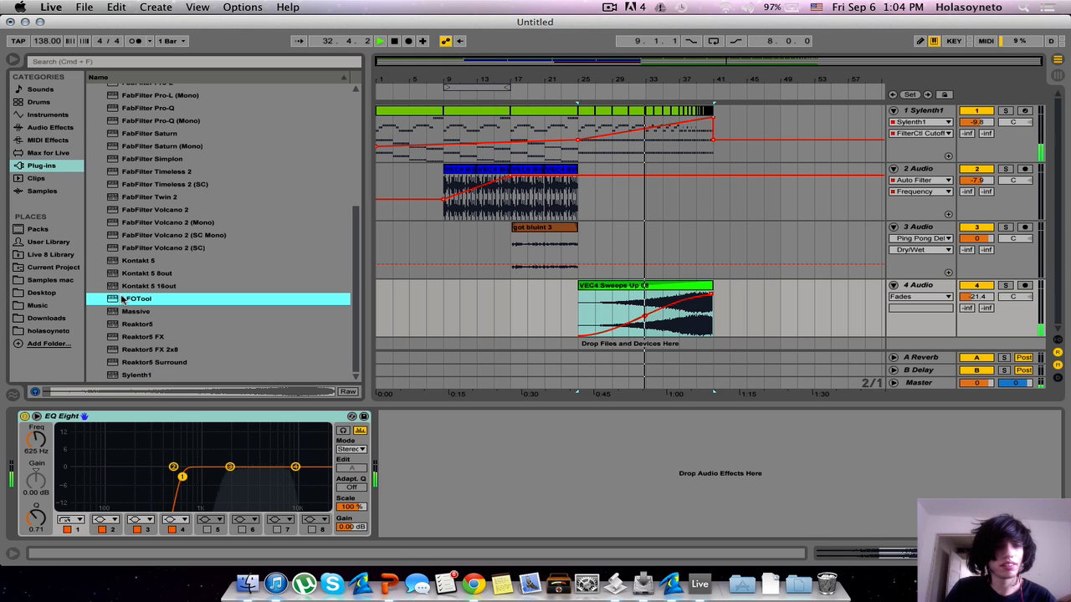
click(670, 188)
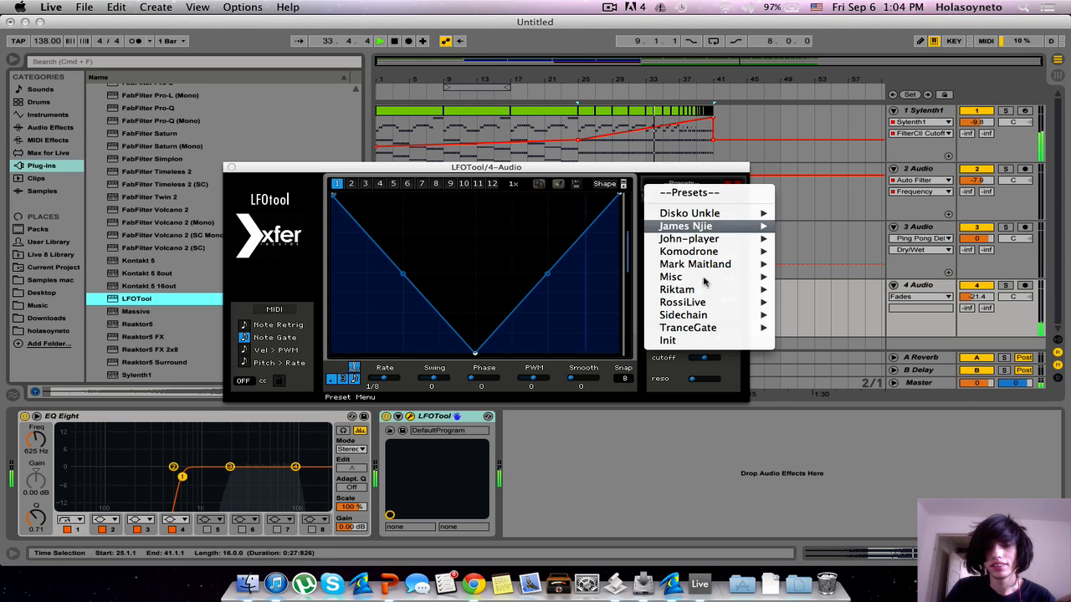
mouse_move(727, 315)
click(809, 379)
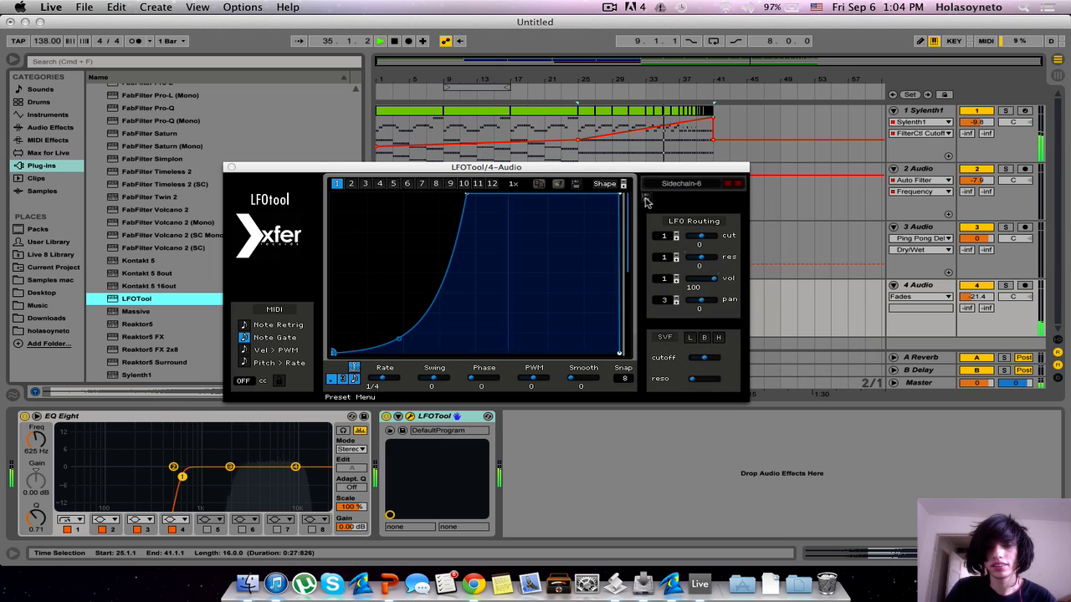
drag(569, 380, 581, 379)
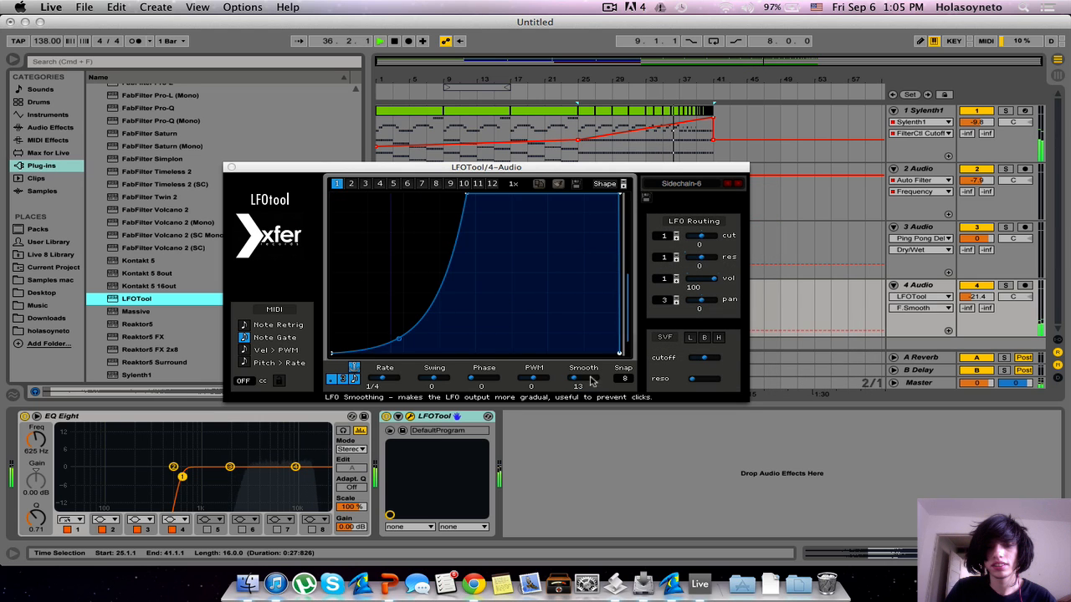
click(232, 167)
Step: Loop bars 33 to 41 and fold the 2 Audio, 3 Audio and 4 Audio tracks
drag(465, 87, 668, 87)
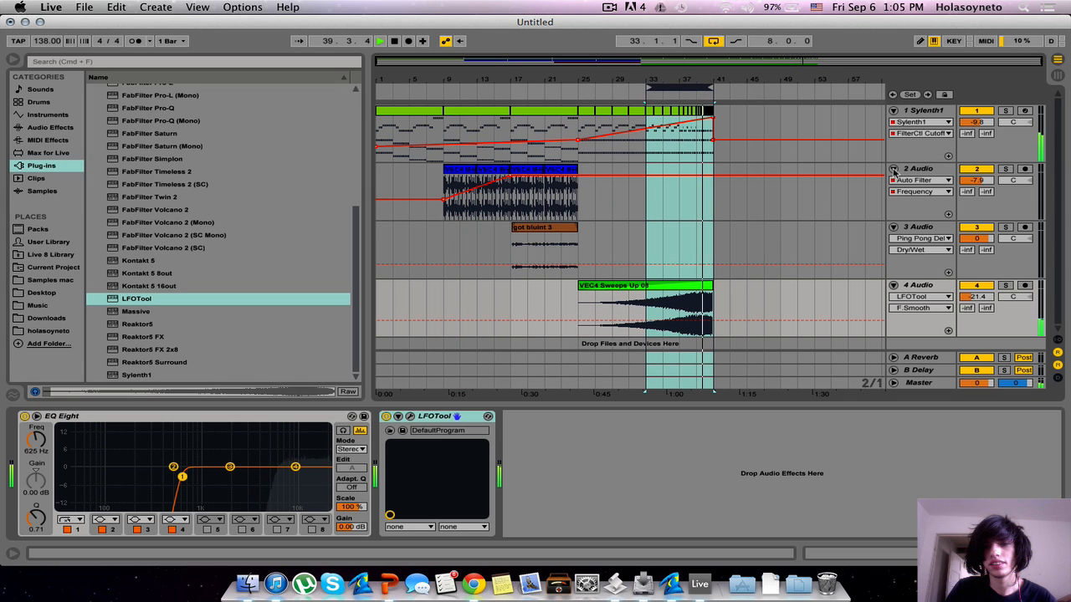
click(893, 168)
click(893, 181)
click(893, 194)
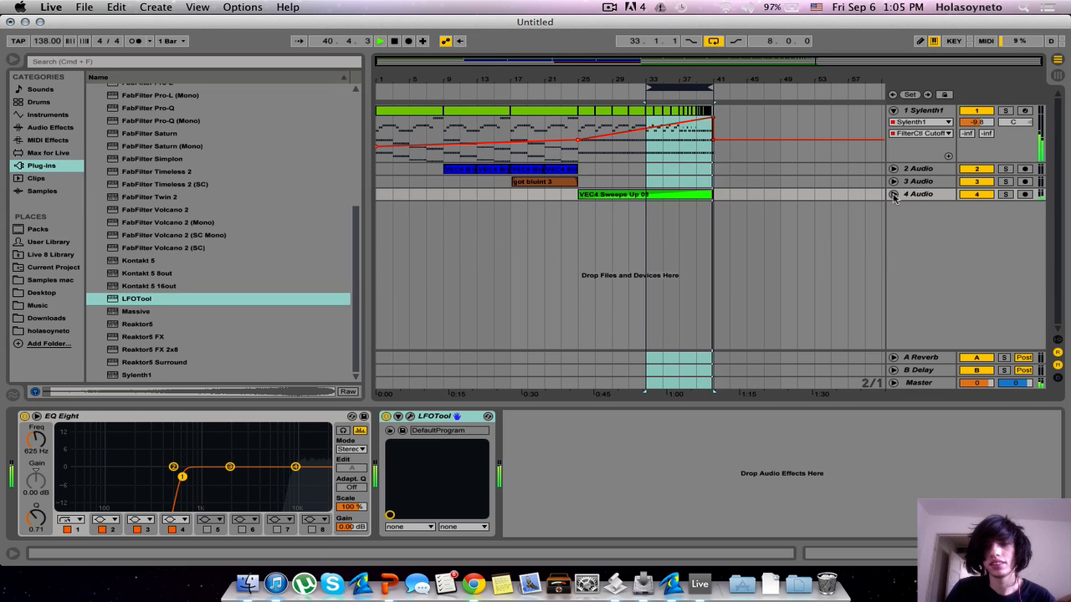
Step: Insert a new MIDI track below 4 Audio and load an empty Simpler on it
click(937, 194)
key(super+shift+t)
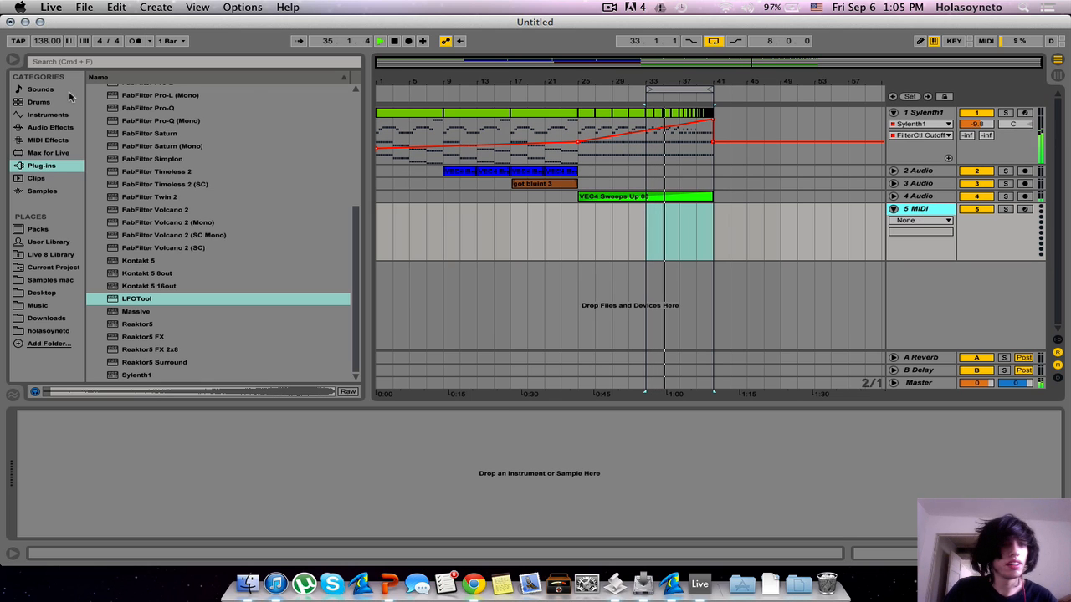
click(47, 115)
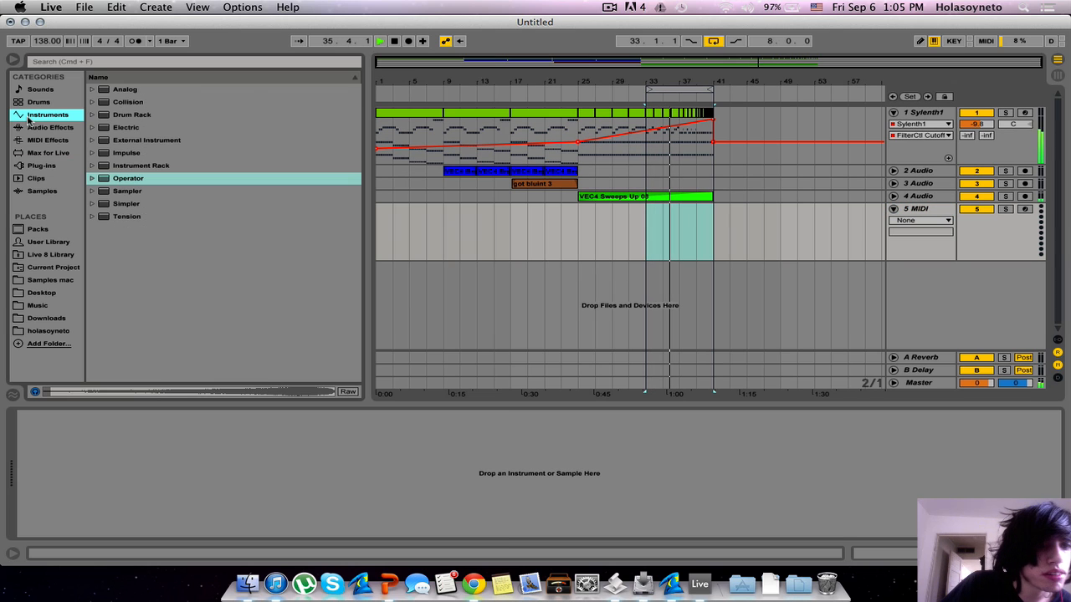
click(126, 203)
key(Return)
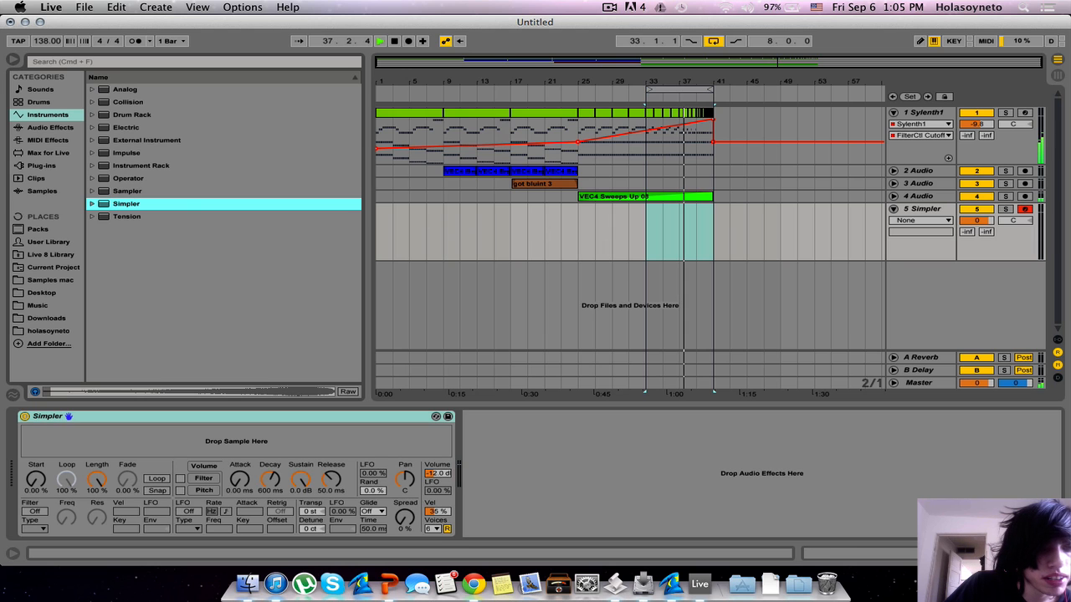
Step: Load VDUB1 Snare 001.wav from the Vengeance Essential Dubstep Vol.1 snares in Samples mac into the Simpler
click(52, 281)
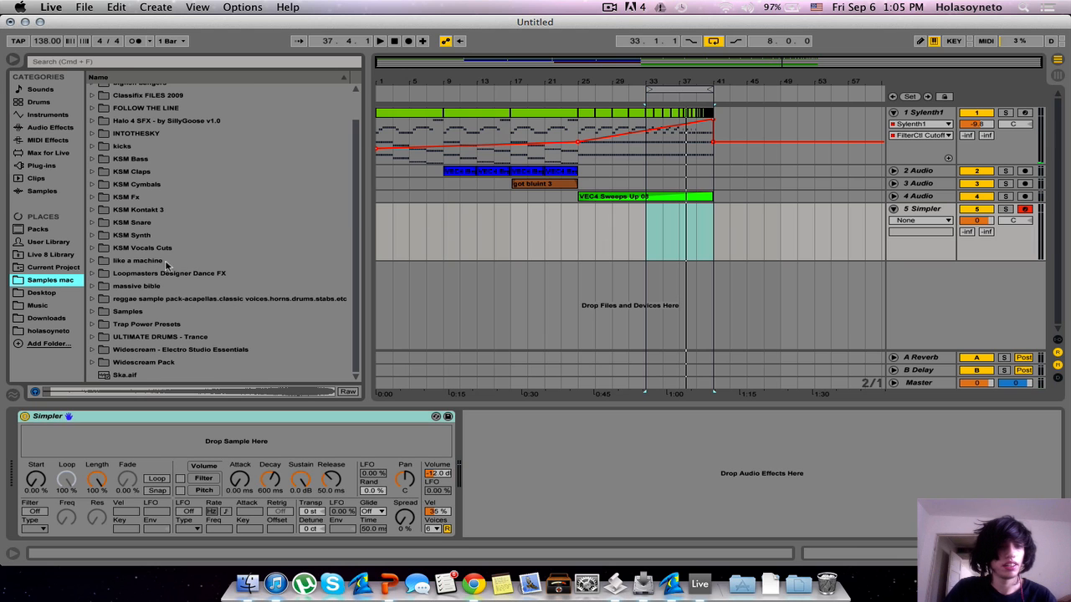
click(92, 311)
scroll(193, 301, down, 15)
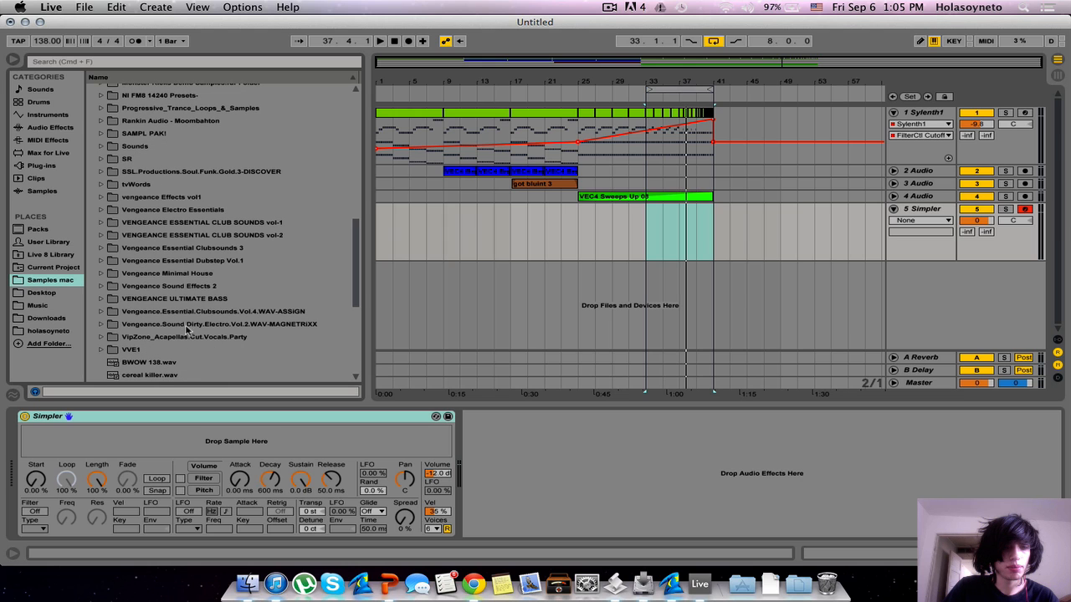
click(176, 260)
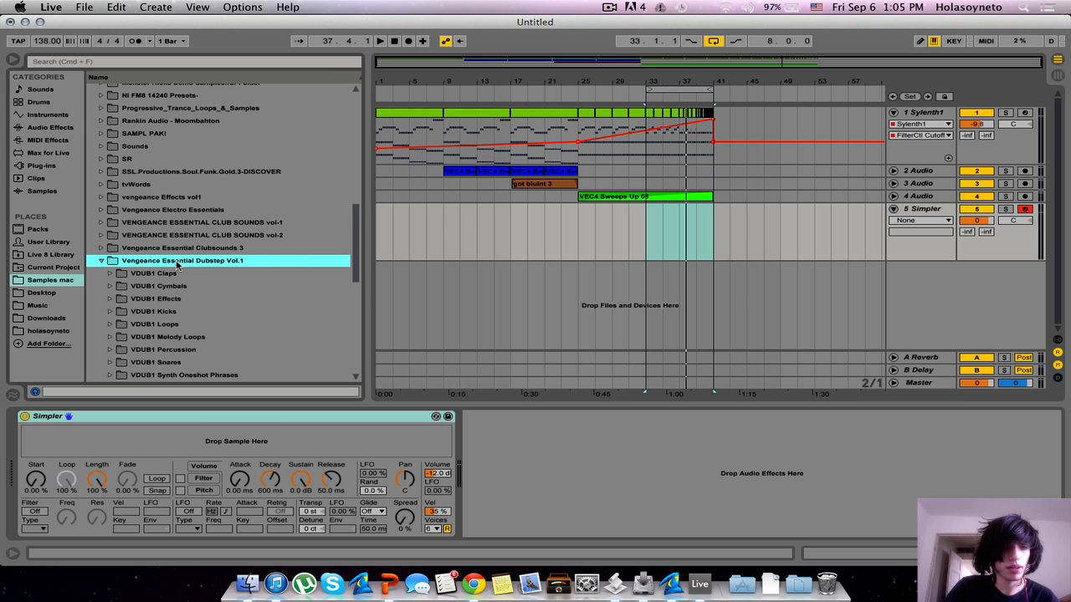
scroll(153, 303, down, 2)
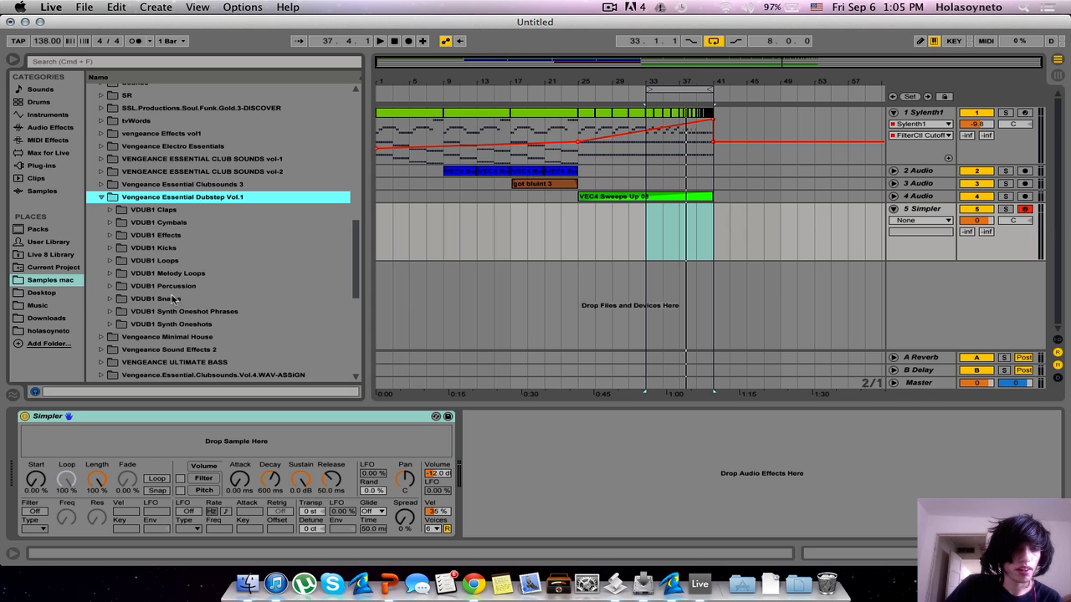
click(174, 299)
click(170, 312)
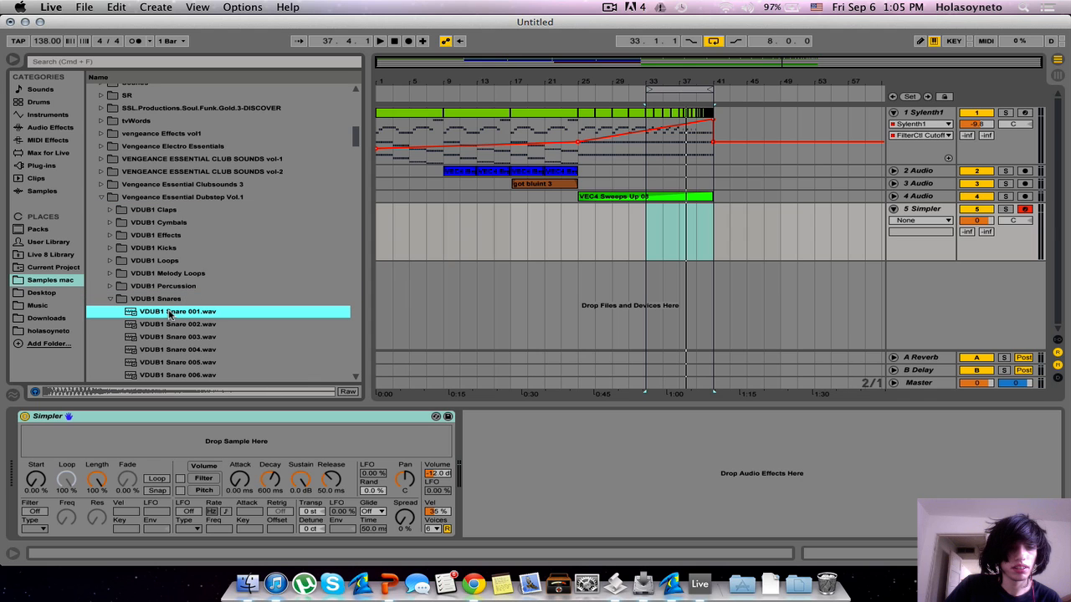
drag(169, 312, 235, 436)
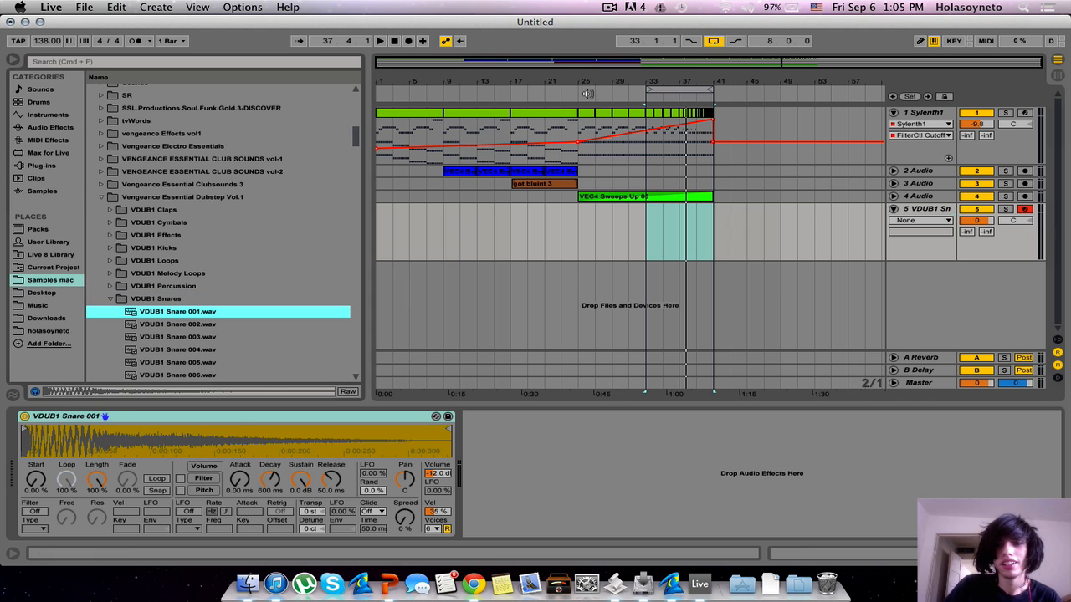
Step: Create an empty MIDI clip on the snare track from bar 33 to bar 41
click(587, 94)
click(663, 221)
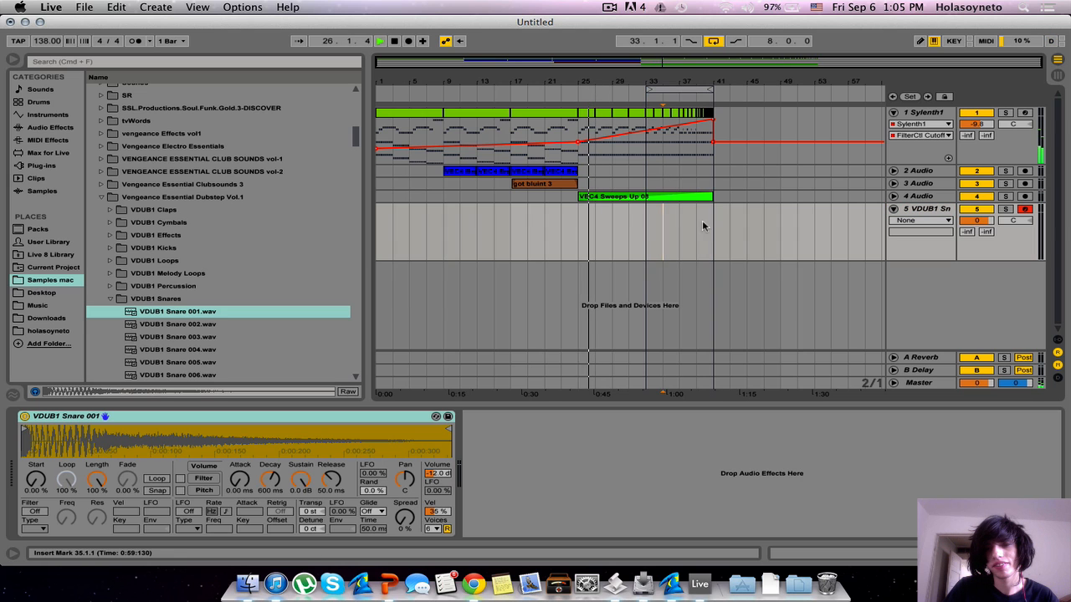
drag(707, 220, 645, 221)
key(super+shift+m)
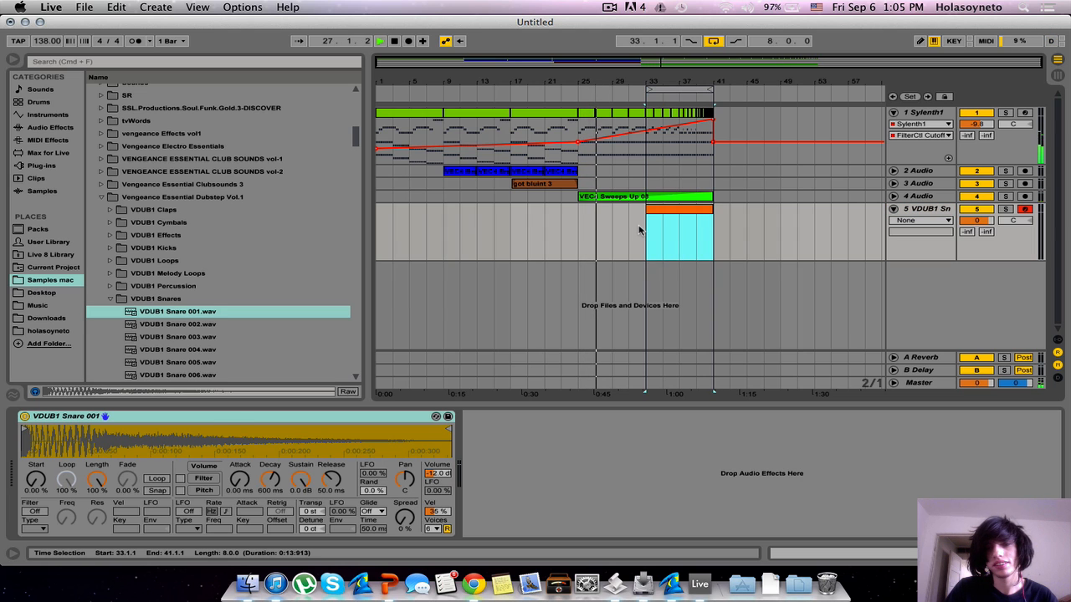
Step: Open the snare clip, place a one-beat C3 note at 1.1.1, and set the note grid to 1/16
double_click(688, 214)
right_click(422, 417)
click(446, 374)
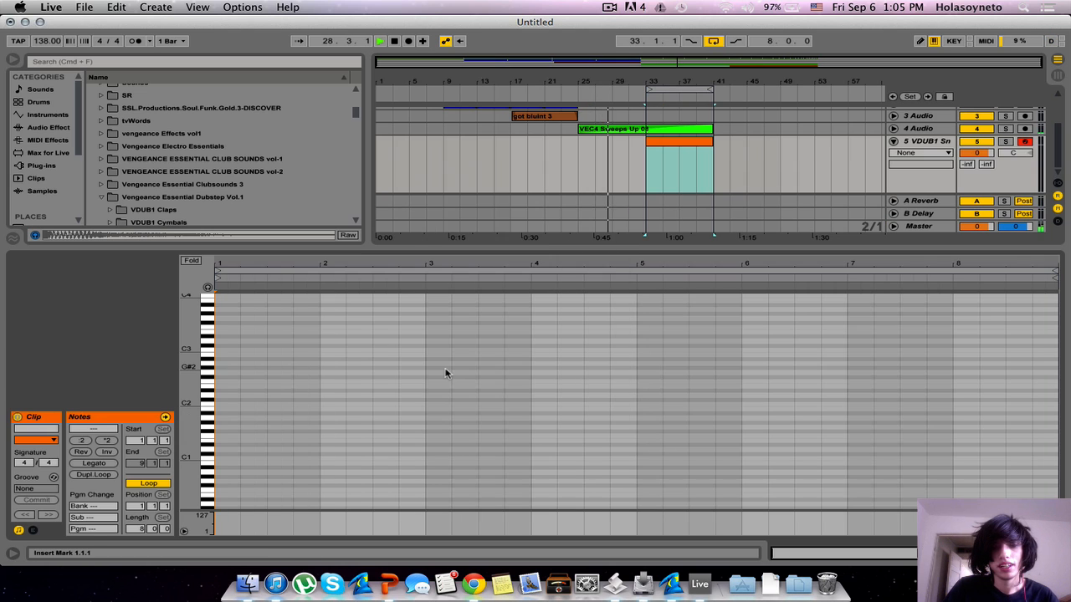
double_click(219, 349)
right_click(277, 351)
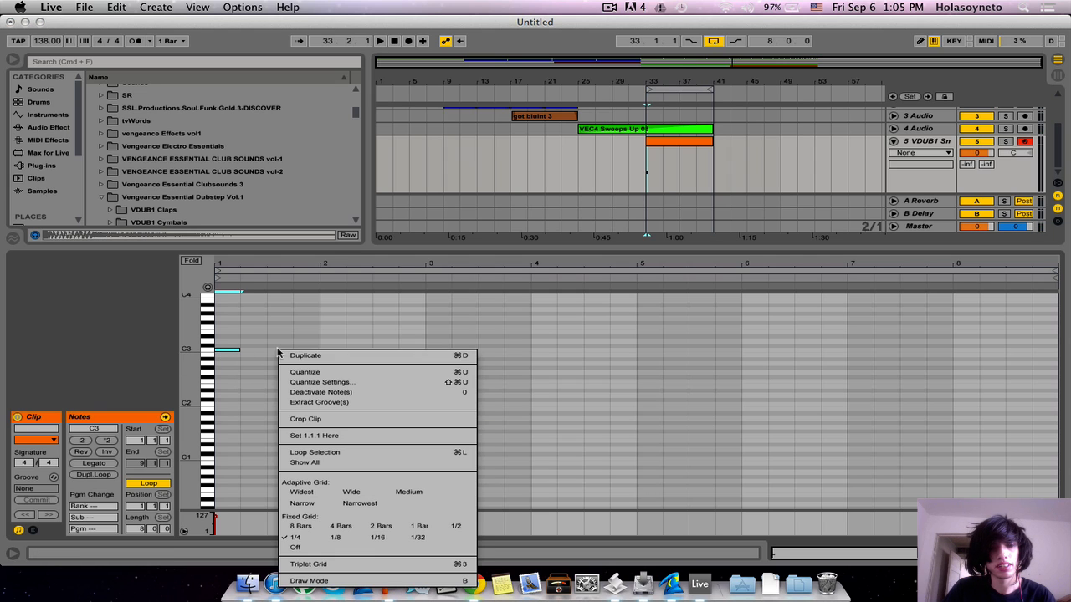
click(377, 537)
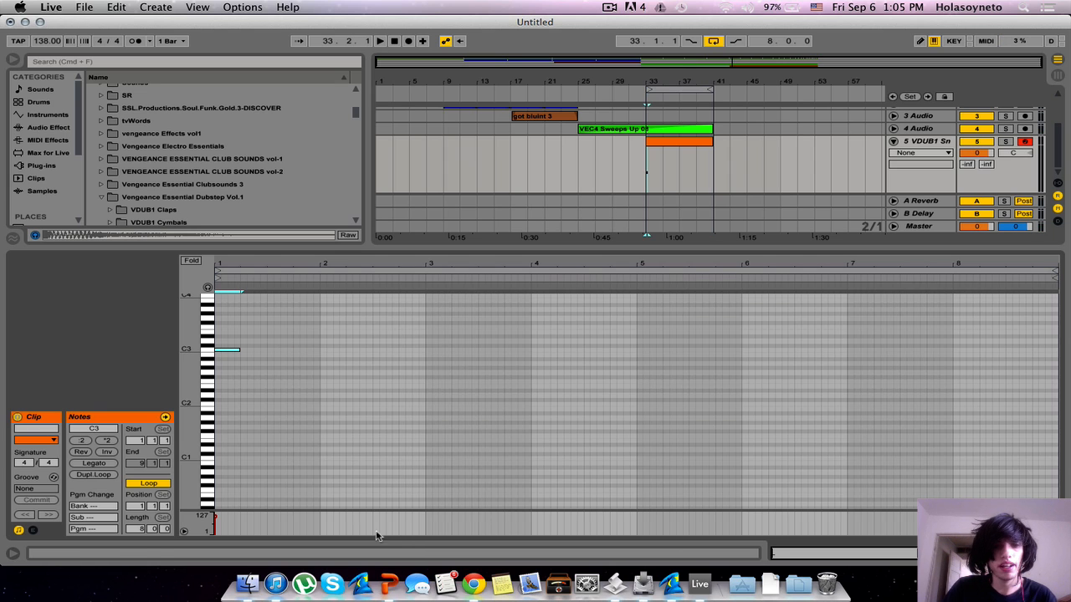
Step: Duplicate the C3 note across bar 1 and rework its ending so the last two shorter notes start at 1.3.4 and 1.4.3
click(231, 341)
key(super+d)
key(super+d)
key(super+d)
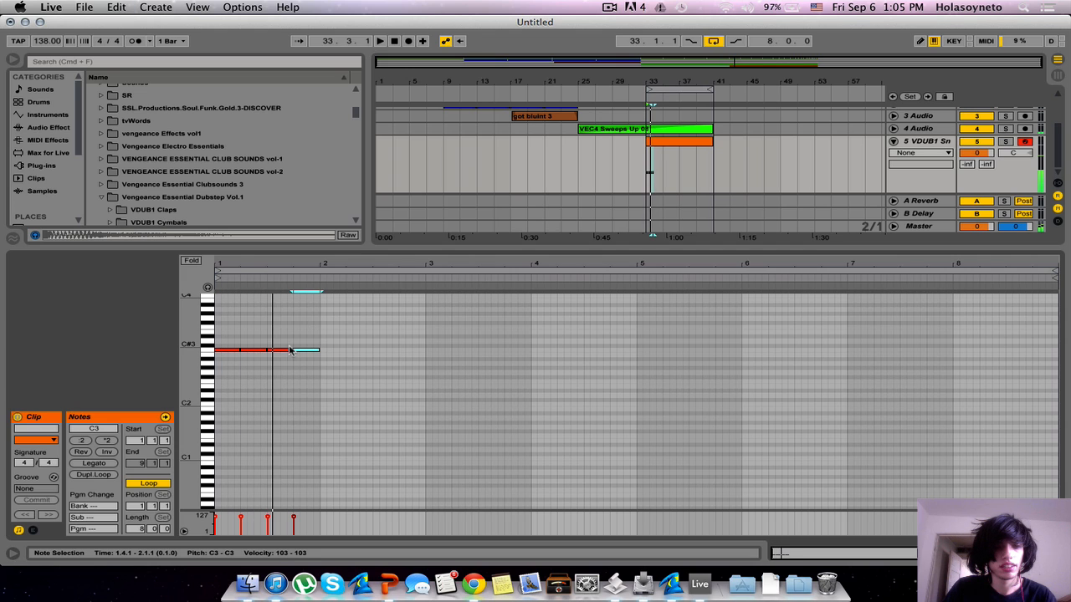
click(291, 349)
drag(291, 349, 301, 350)
key(space)
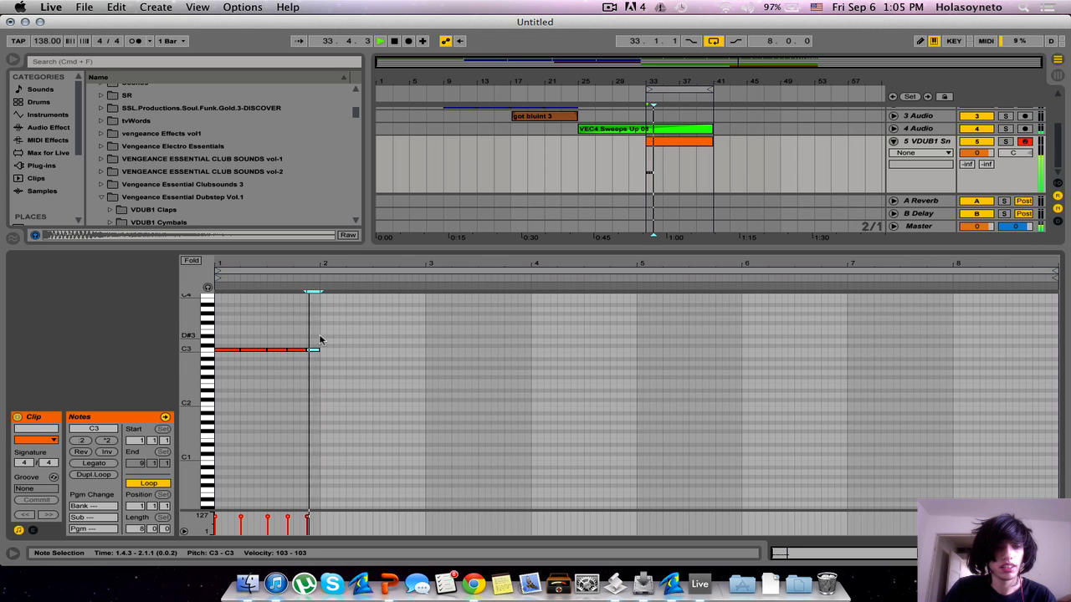
Step: Duplicate the whole one-bar snare pattern four times to fill bars 2 through 5 of the clip
key(super+a)
key(super+d)
key(super+d)
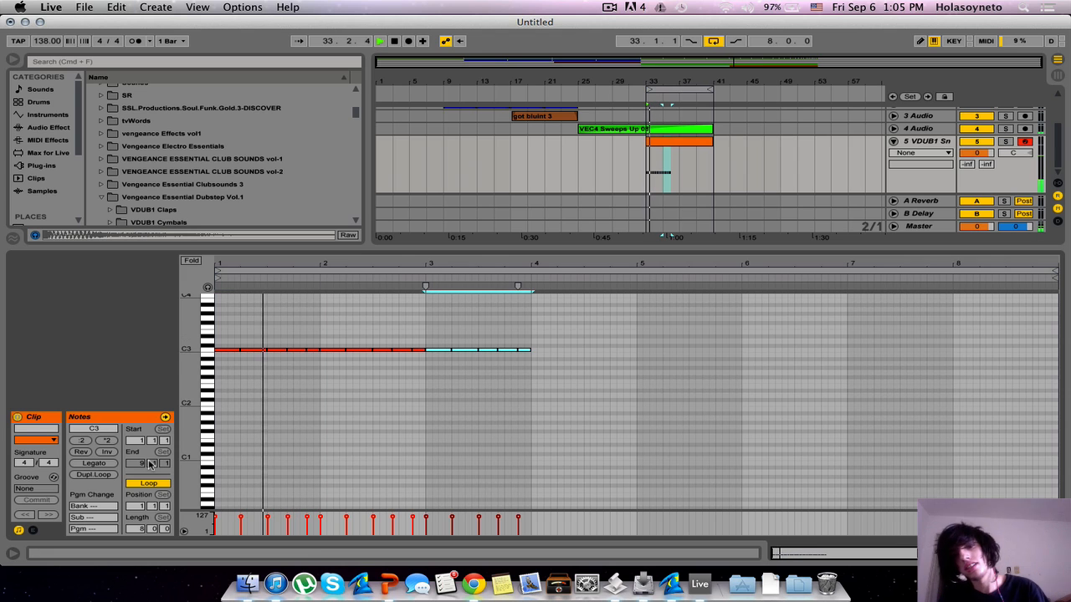
key(super+d)
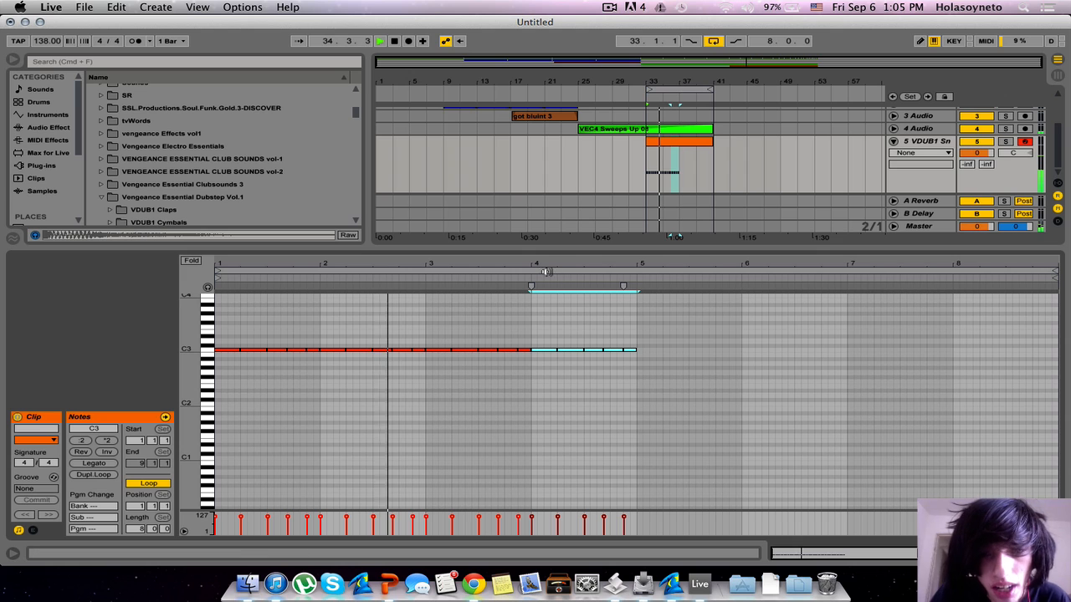
key(super+d)
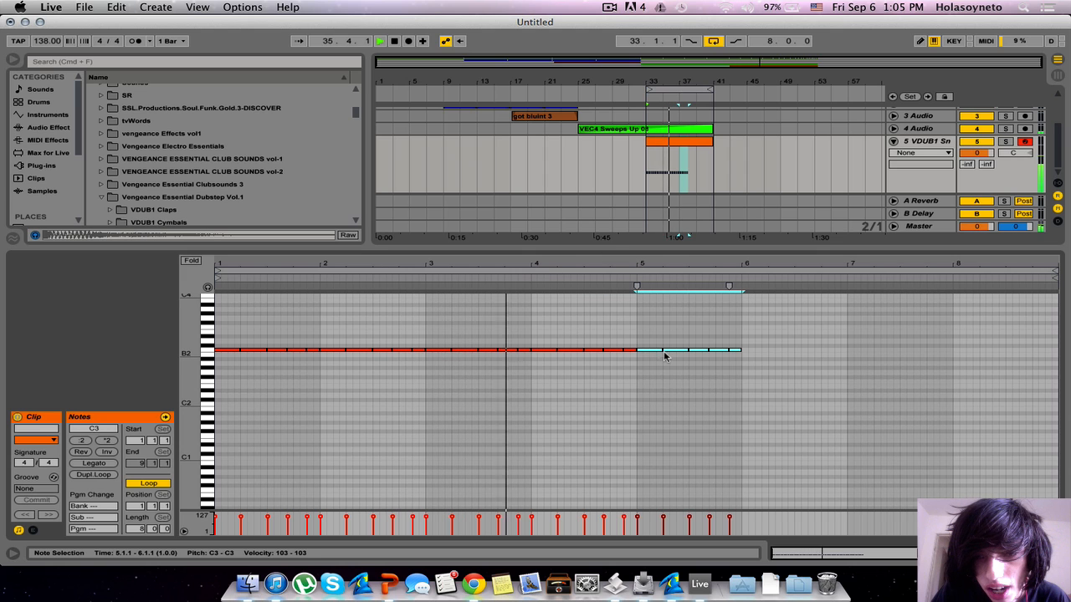
Step: Turn the end of bar 4 into a roll of 1/16 C3 notes from 4.3.4 up to bar 5
scroll(629, 305, down, 3)
key(space)
drag(628, 263, 583, 301)
click(617, 300)
key(super+d)
key(super+d)
key(super+d)
key(super+d)
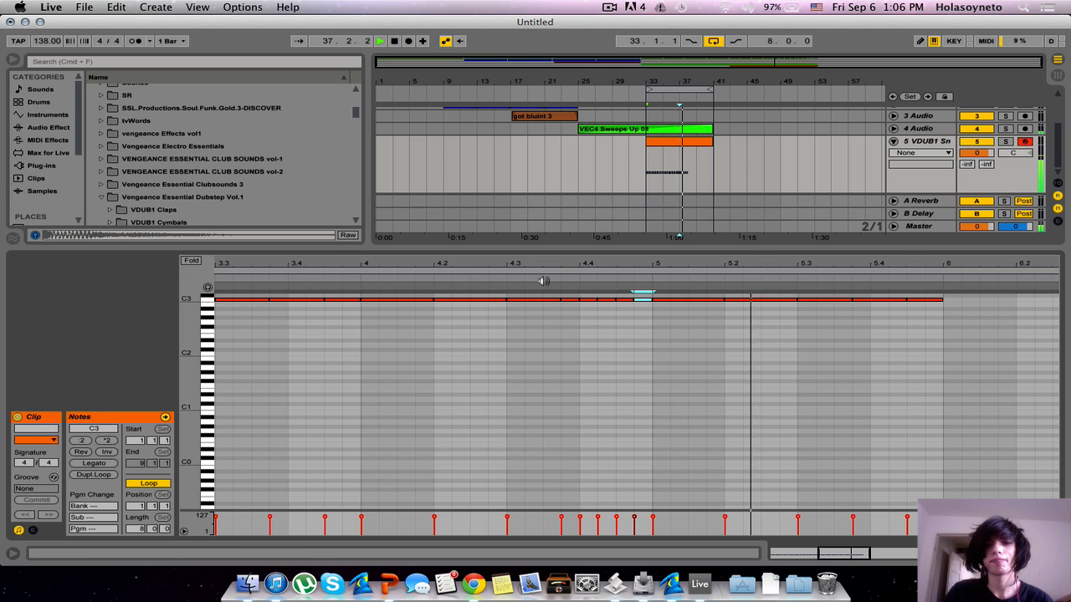
Step: Rework beat 3 of bar 4 in the snare clip into two 1/8 C3 notes starting at 4.3.1 and 4.3.3
click(559, 301)
key(space)
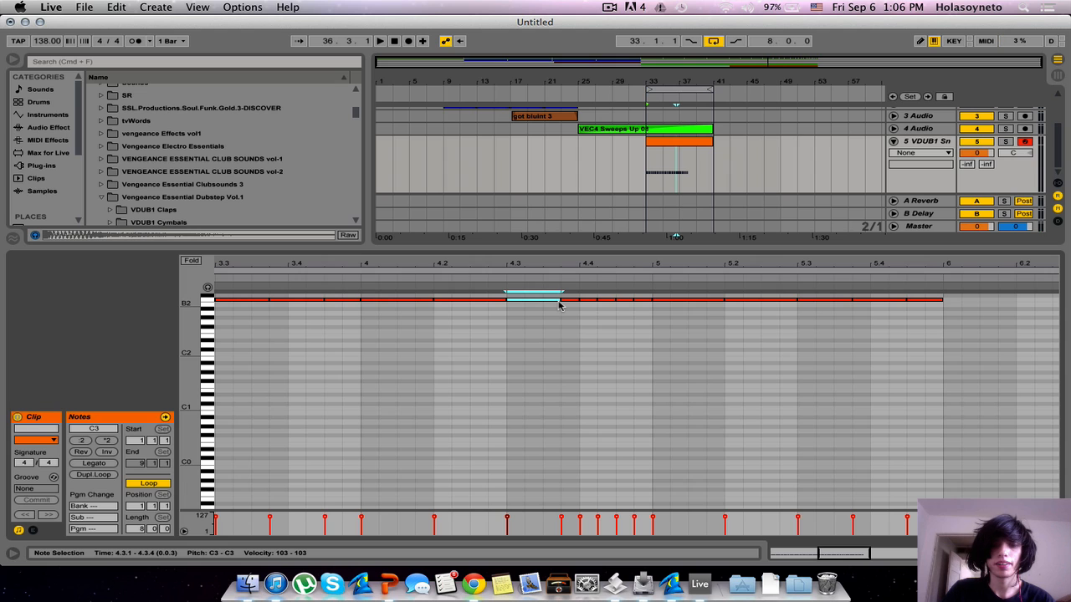
drag(558, 299, 597, 265)
key(space)
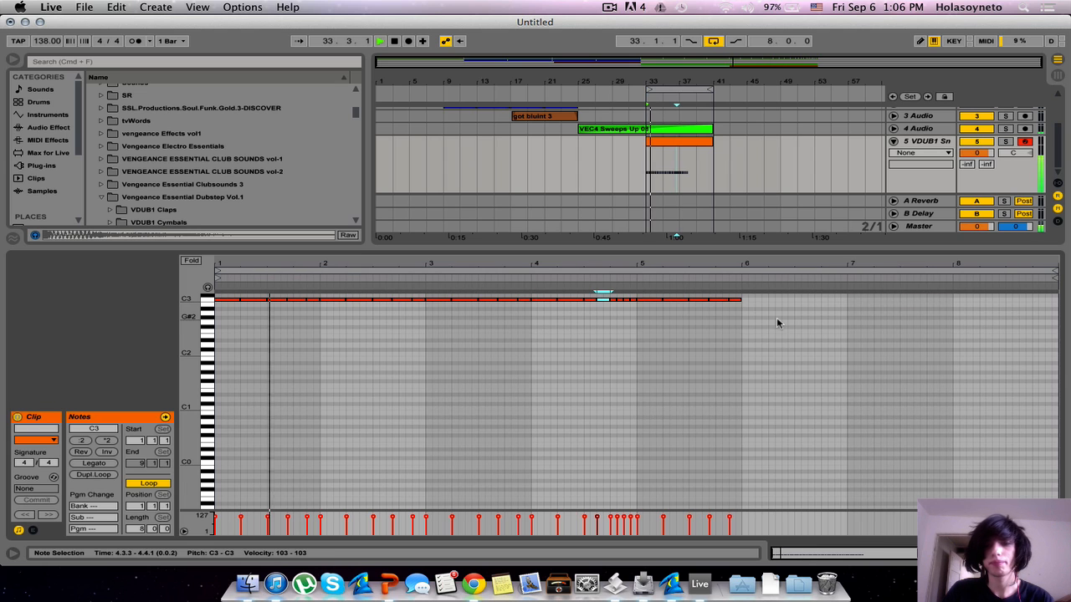
Step: Fill bar 5 of the snare clip with 1/8 C3 notes, ending it with two 1/16 notes from 5.4.3
drag(603, 298, 644, 300)
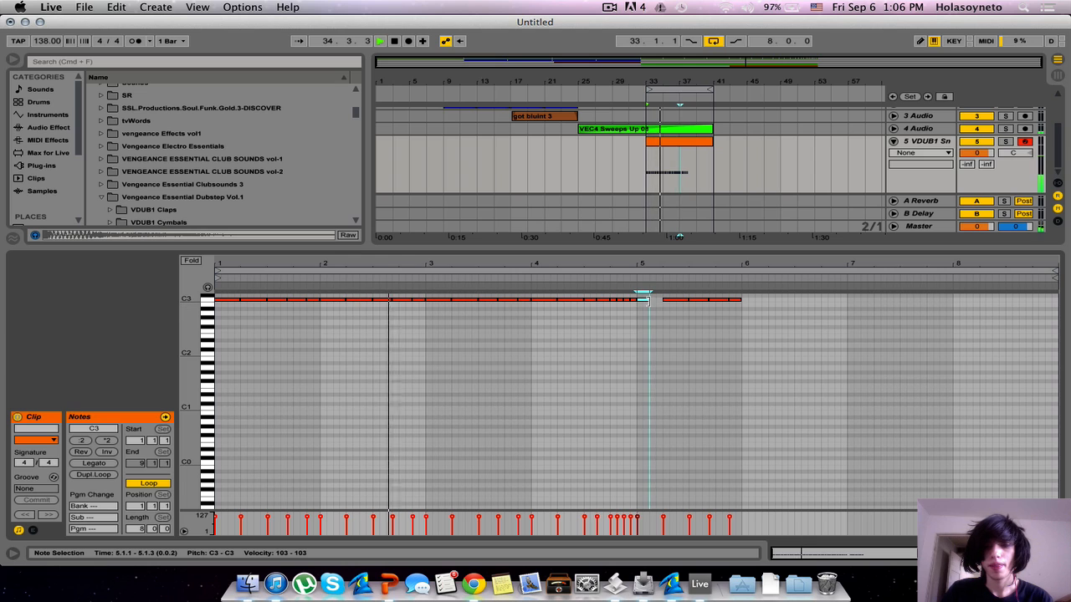
key(super+d)
key(super+d)
key(super+d)
key(super+d)
key(super+d)
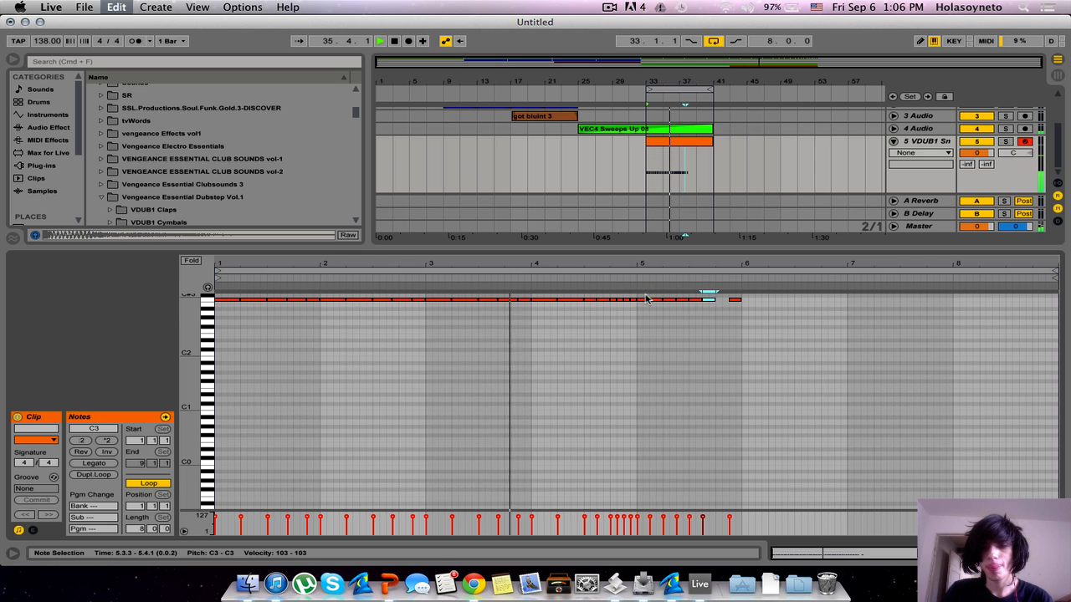
key(super+d)
click(735, 299)
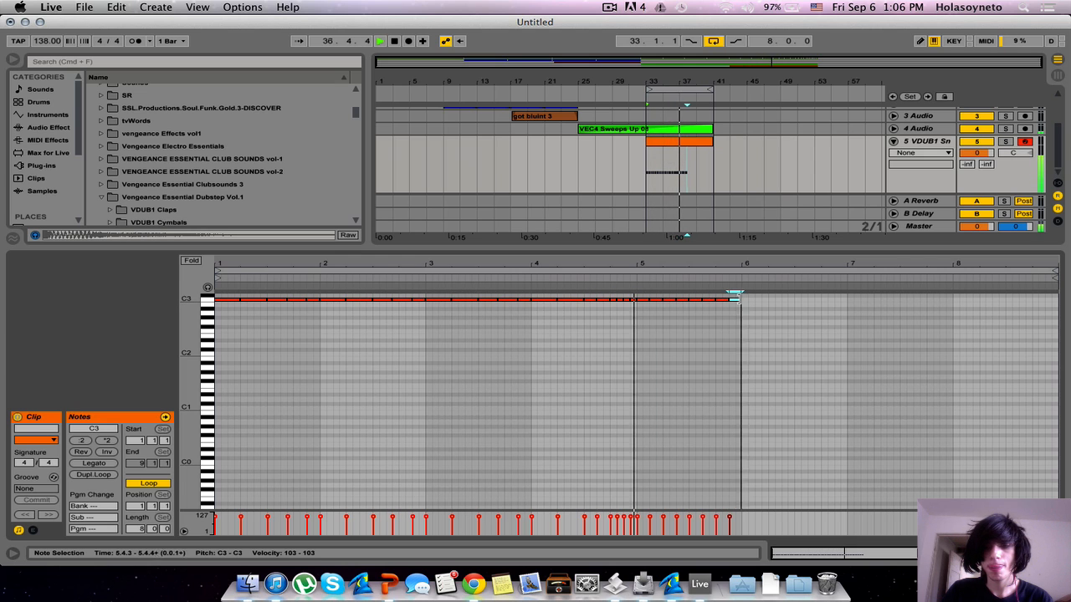
Step: Duplicate the bar 5 snare pattern into bar 6 and repeat its last two 1/16 notes through the end of bar 7
drag(736, 298, 640, 302)
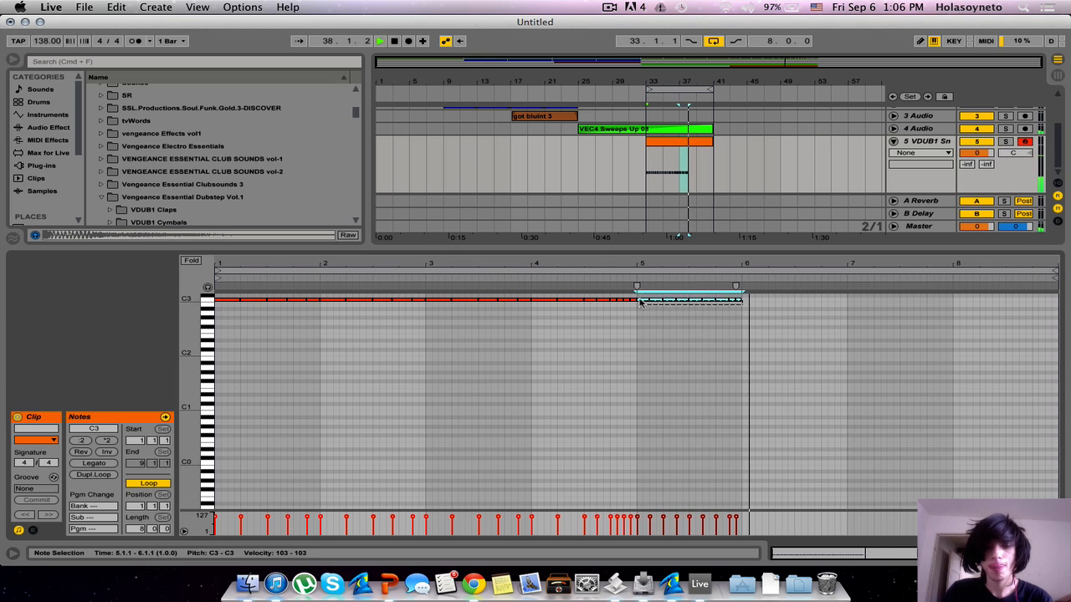
key(super+d)
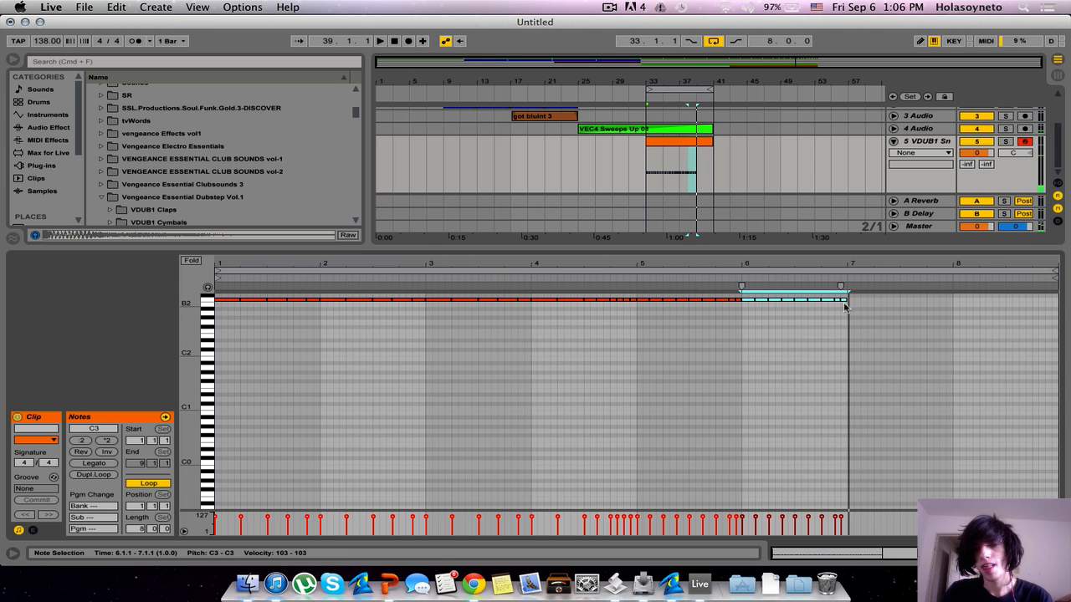
drag(846, 306, 837, 299)
key(super+d)
key(super+d)
key(super+d)
key(super+d)
key(super+d)
key(super+d)
key(super+d)
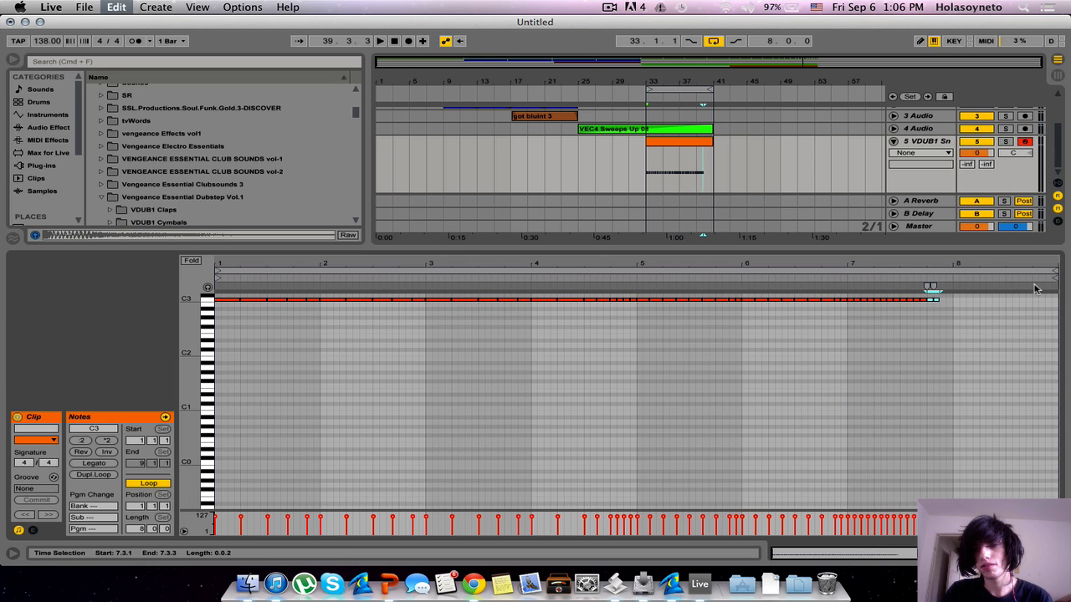
key(super+d)
Step: Set the note grid to 1/32 and fill bar 8 with 1/32 C3 notes starting at 8.1.1
drag(992, 264, 1010, 368)
right_click(744, 380)
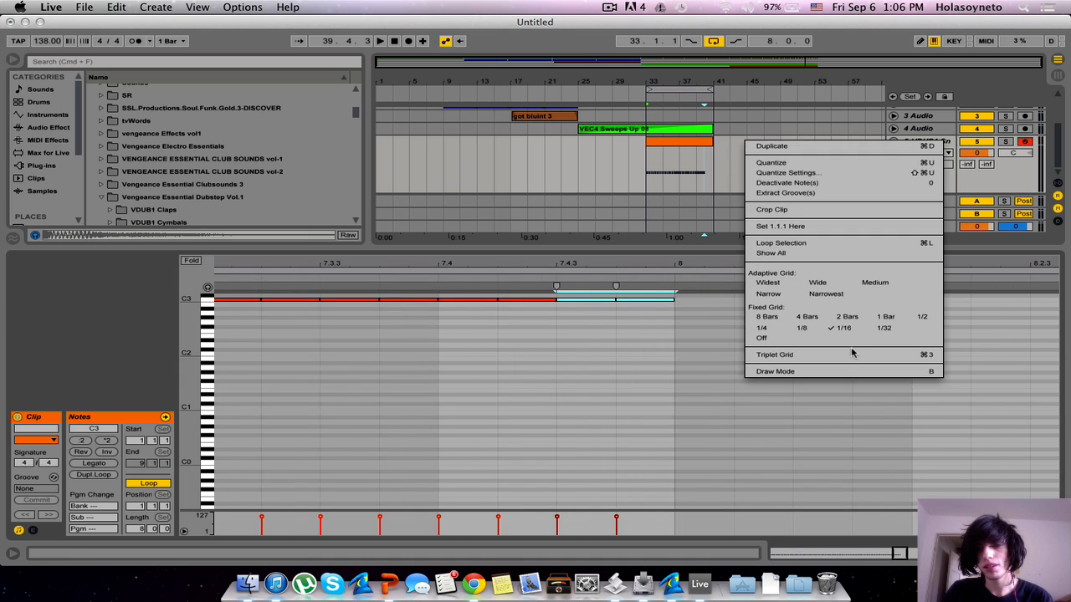
click(886, 329)
double_click(694, 302)
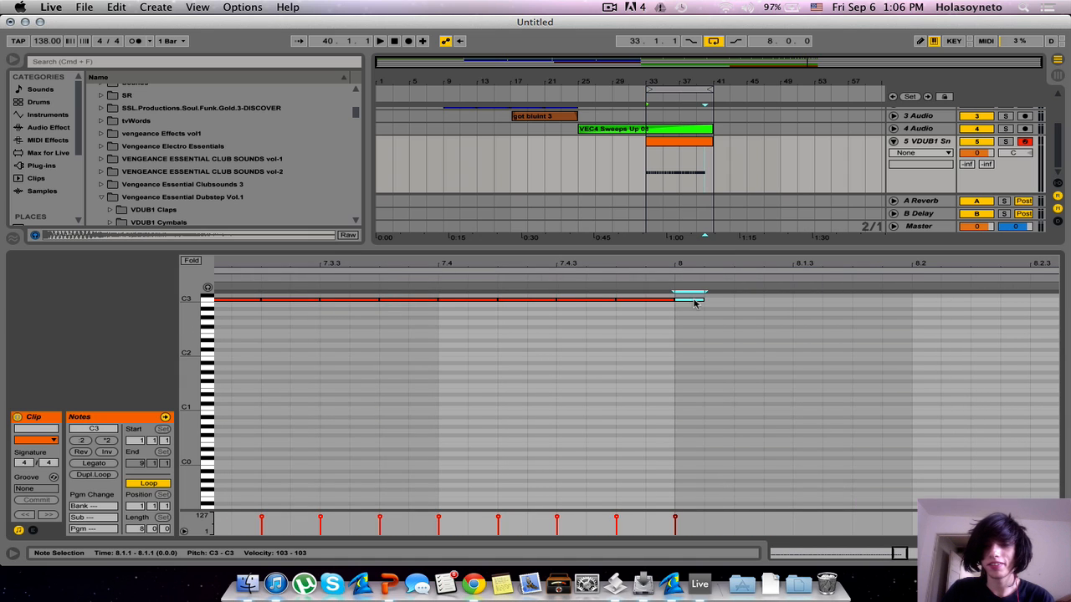
key(super+d)
key(super+d)
key(super+d)
key(super+d)
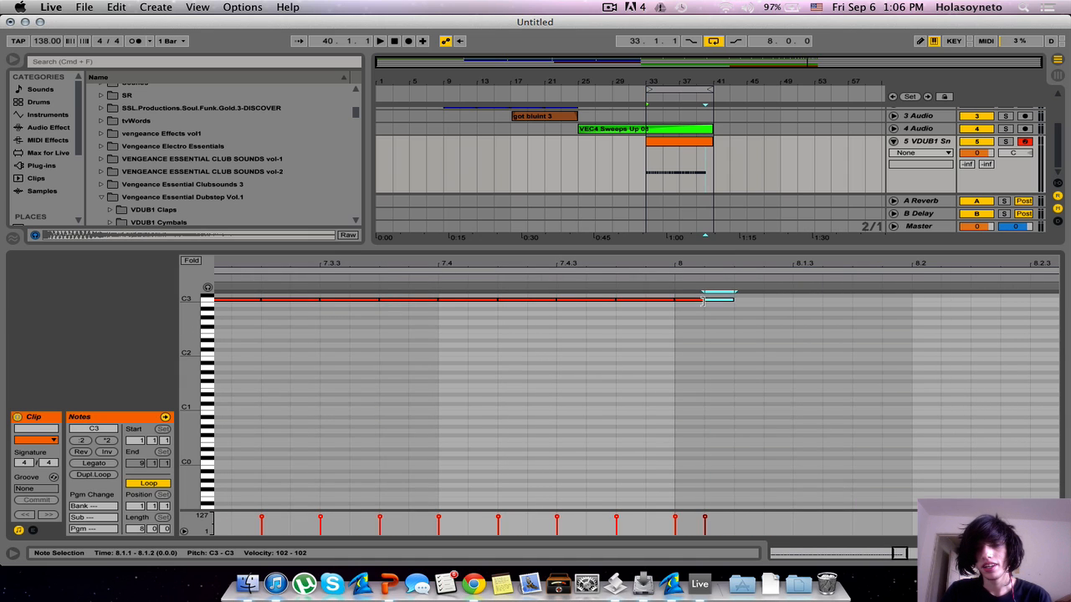
drag(699, 264, 959, 264)
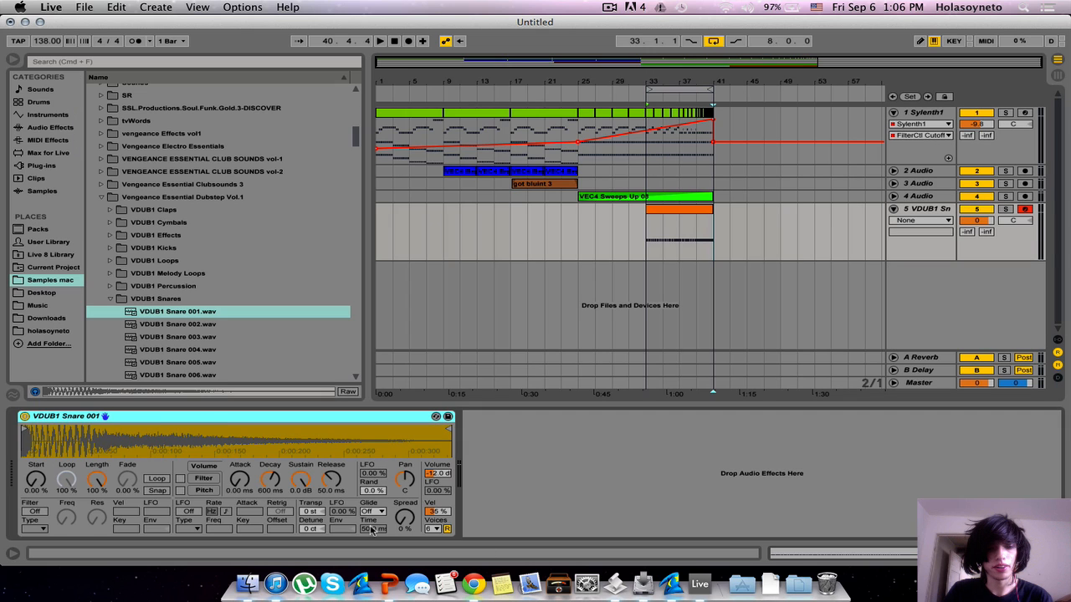
Step: Automate the snare's Transpose between bars 33 and 41, holding 0 st until bar 37 and rising up to bar 41
click(313, 511)
drag(713, 232, 637, 237)
click(657, 240)
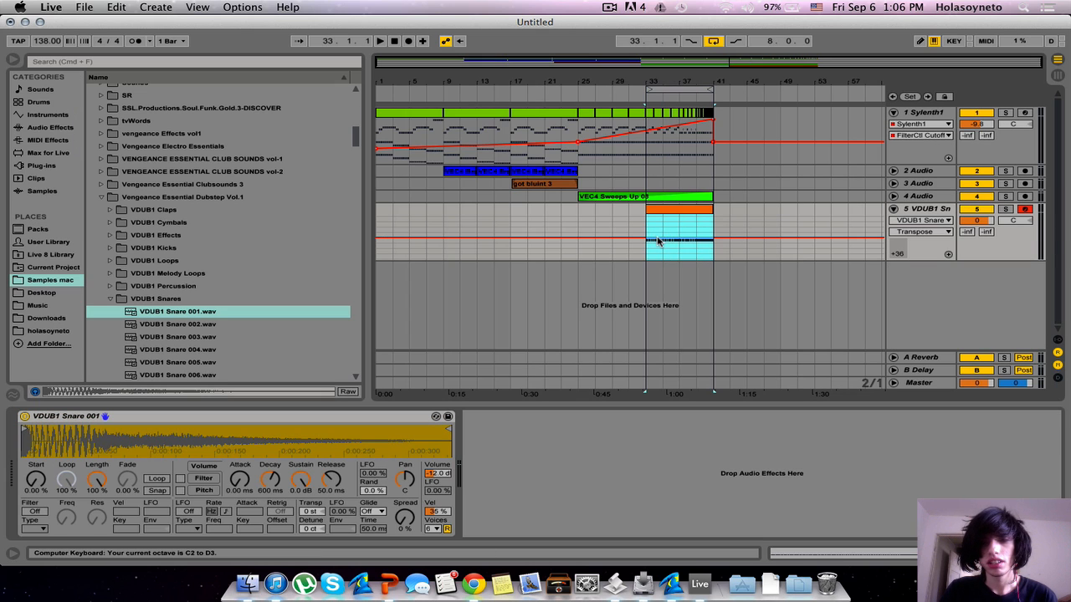
click(645, 227)
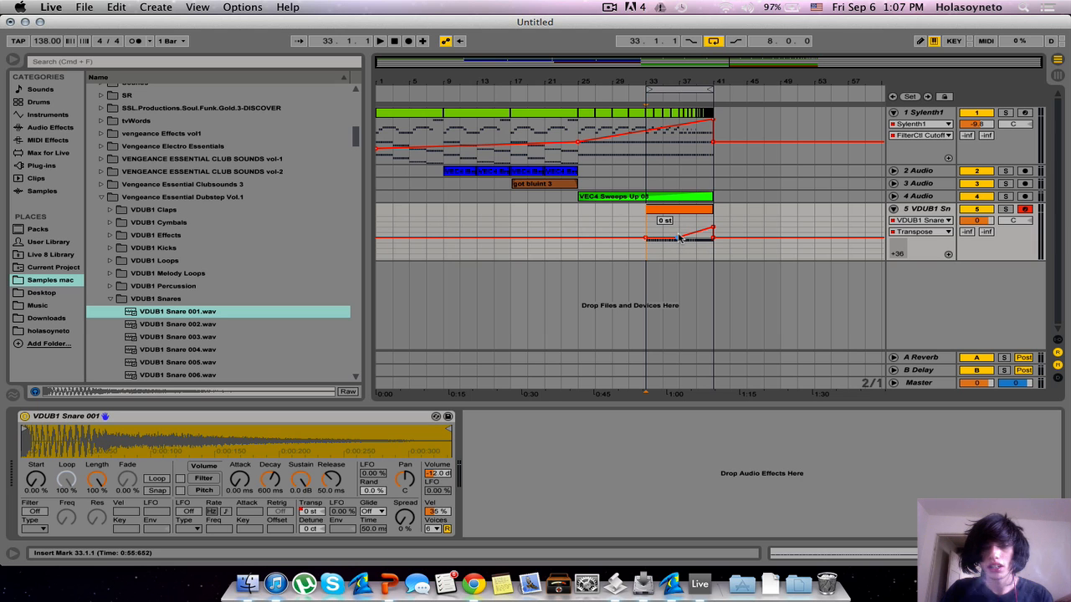
drag(692, 81, 693, 159)
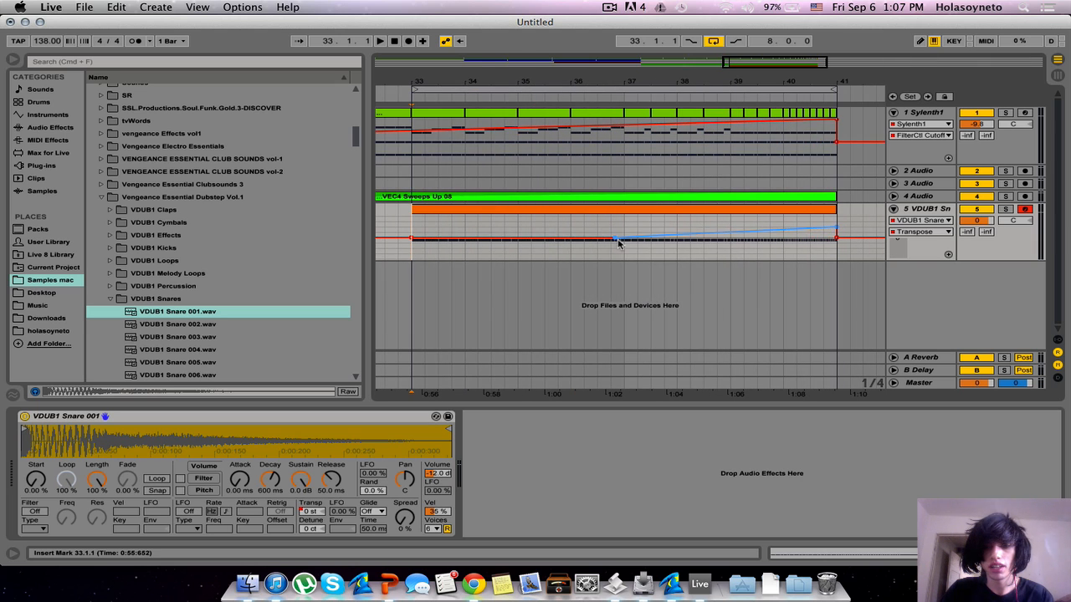
click(617, 240)
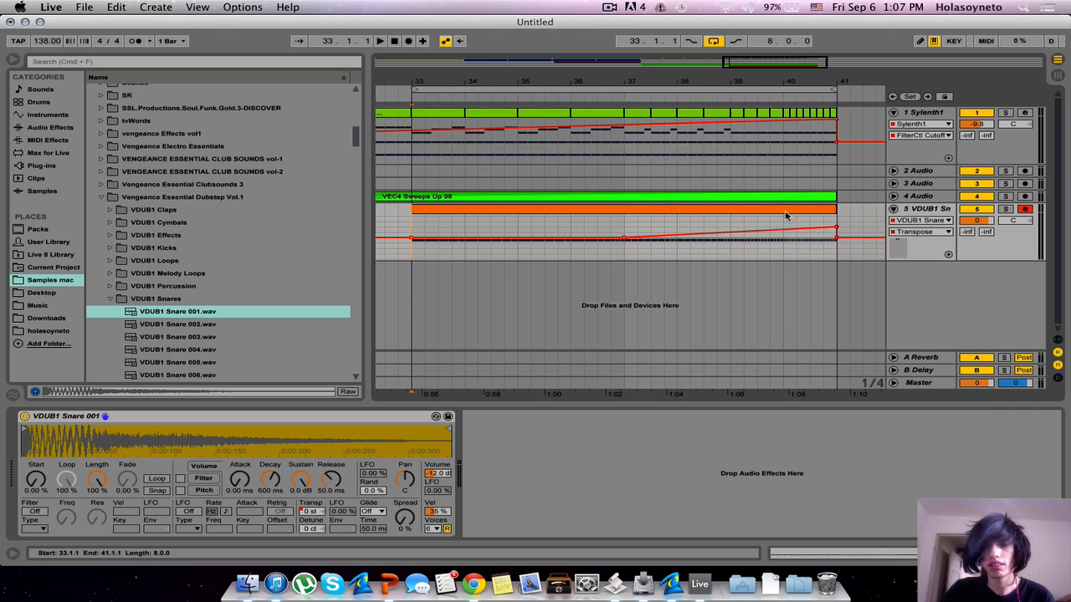
Step: Raise the end point of the snare's Transpose ramp at bar 41 and drop the envelope back to 0 st right there
scroll(823, 229, left, 1)
drag(852, 227, 852, 192)
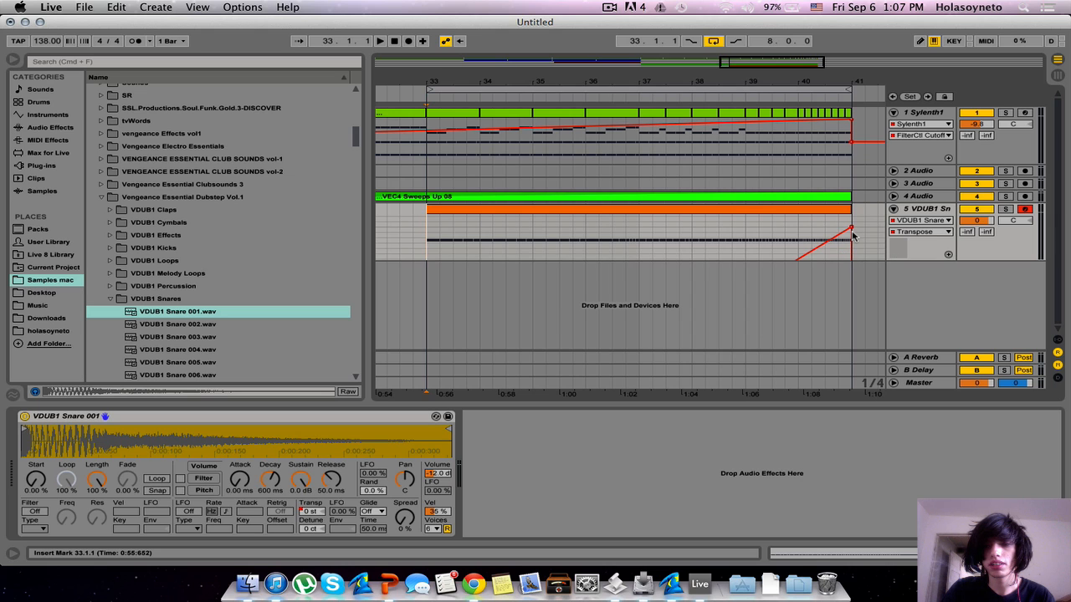
drag(852, 236, 852, 262)
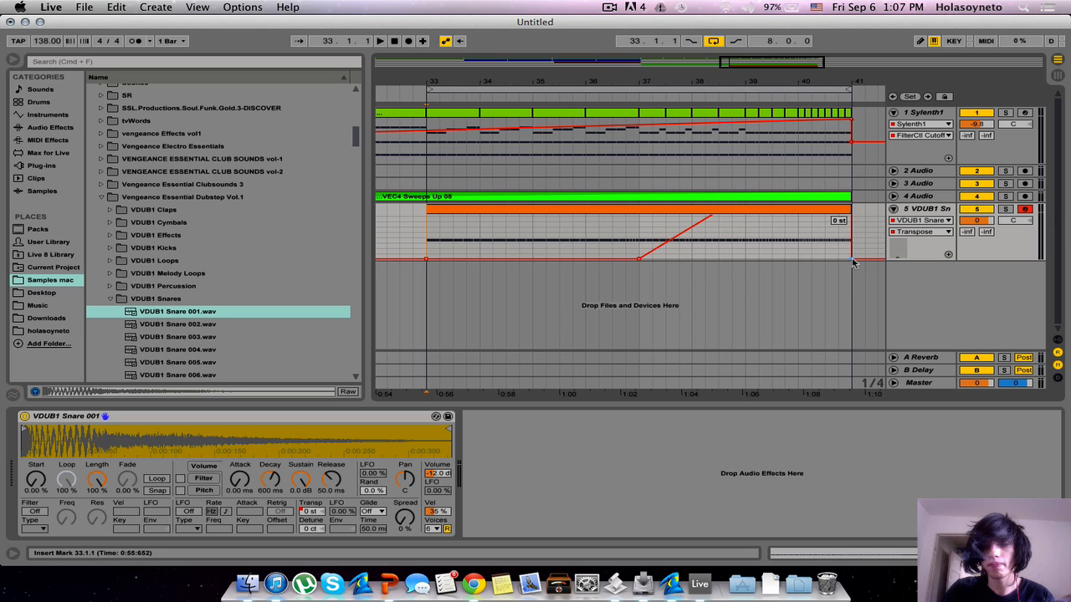
Step: Play the build-up from just before bar 33 and lower the snare track's volume to -4.9
click(399, 98)
key(space)
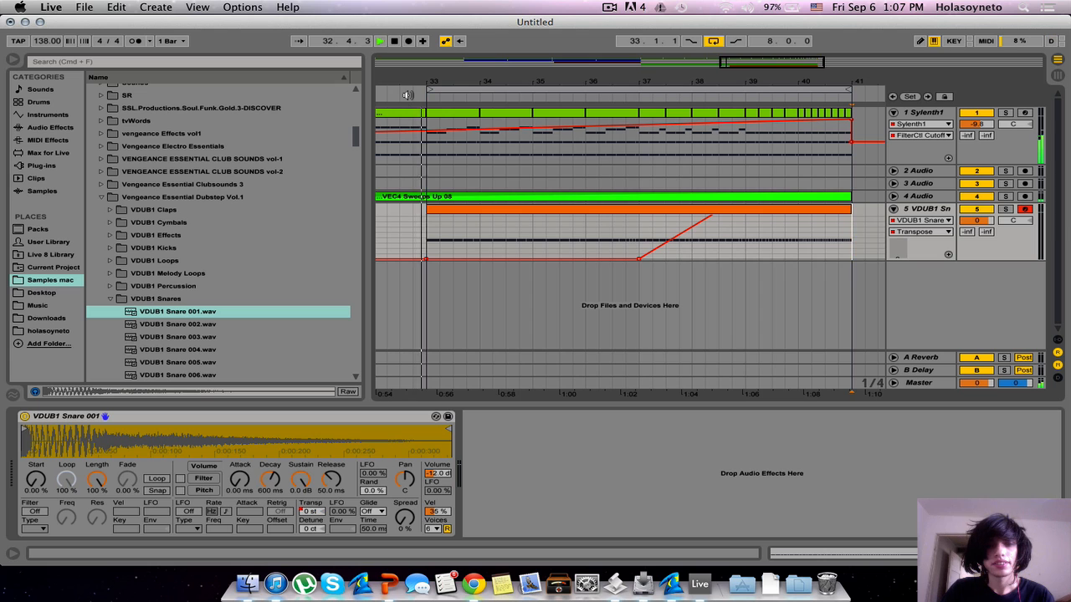
drag(976, 220, 976, 233)
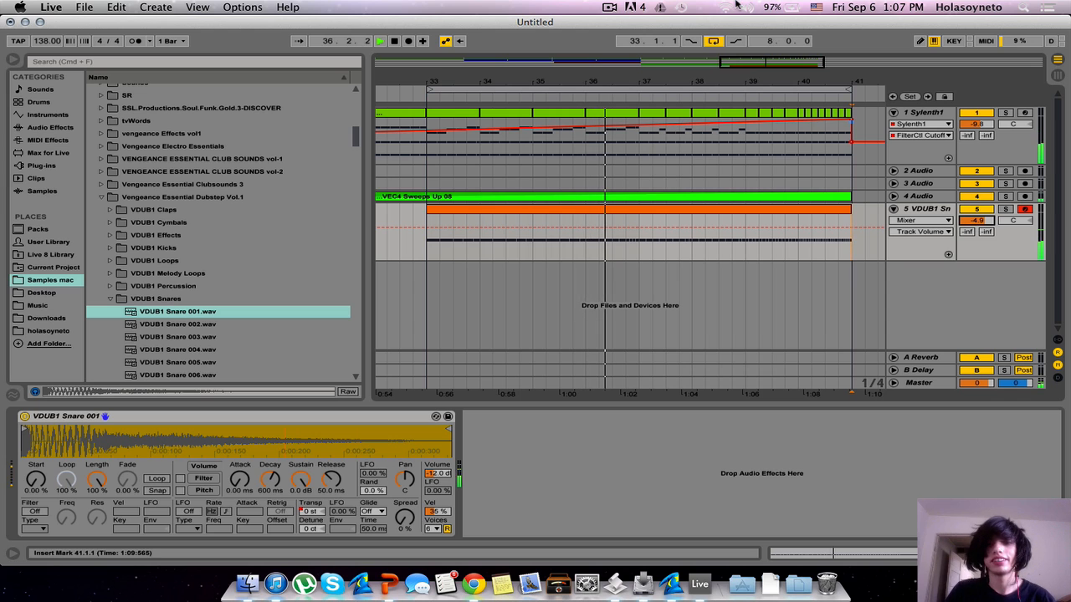
Step: Turn off looping, duplicate the vocal track's 23.1.1 to 41.1.1 range so the vocal's ending lands at bar 41, and preview from bar 25
click(711, 43)
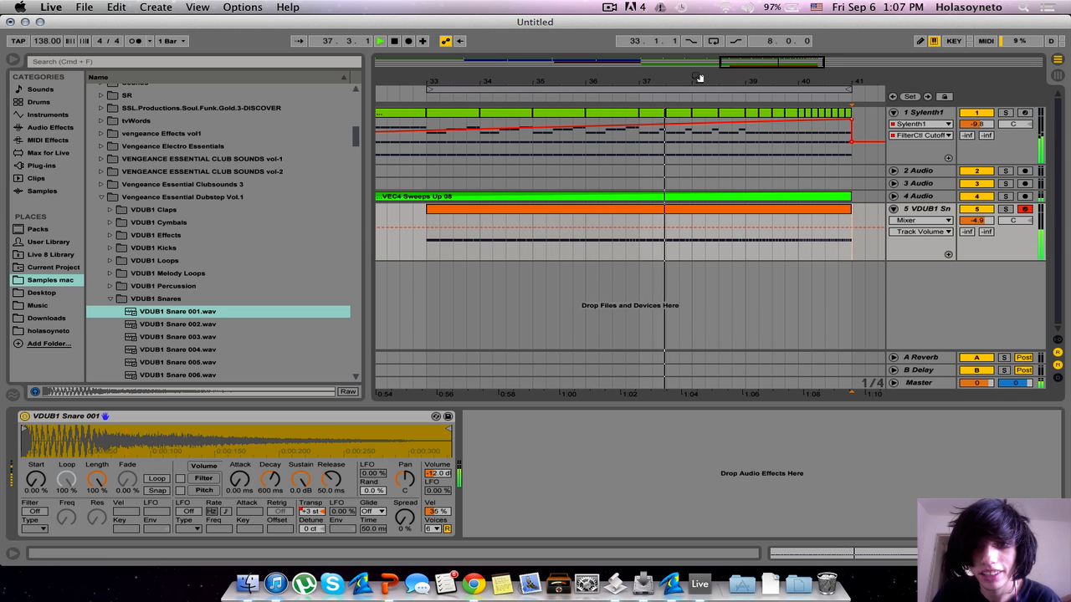
drag(700, 79, 692, 42)
click(893, 184)
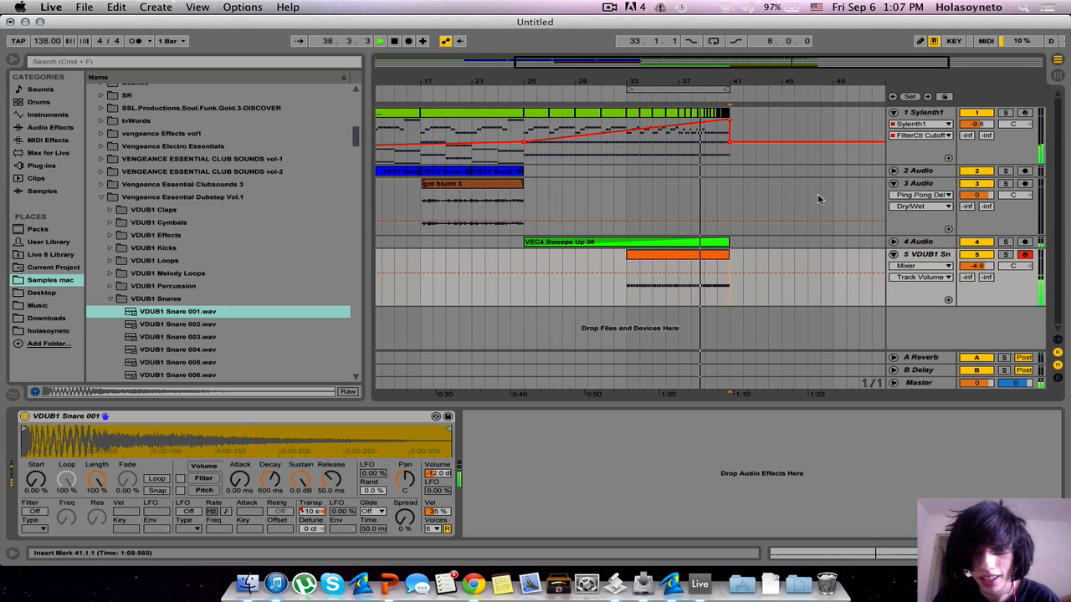
drag(729, 201, 496, 195)
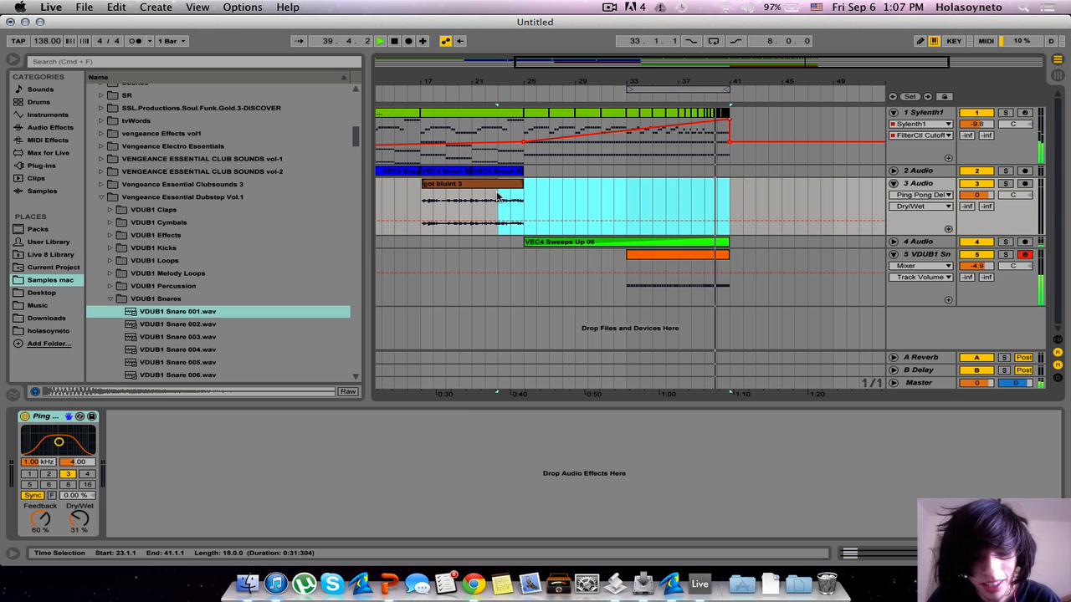
key(super+d)
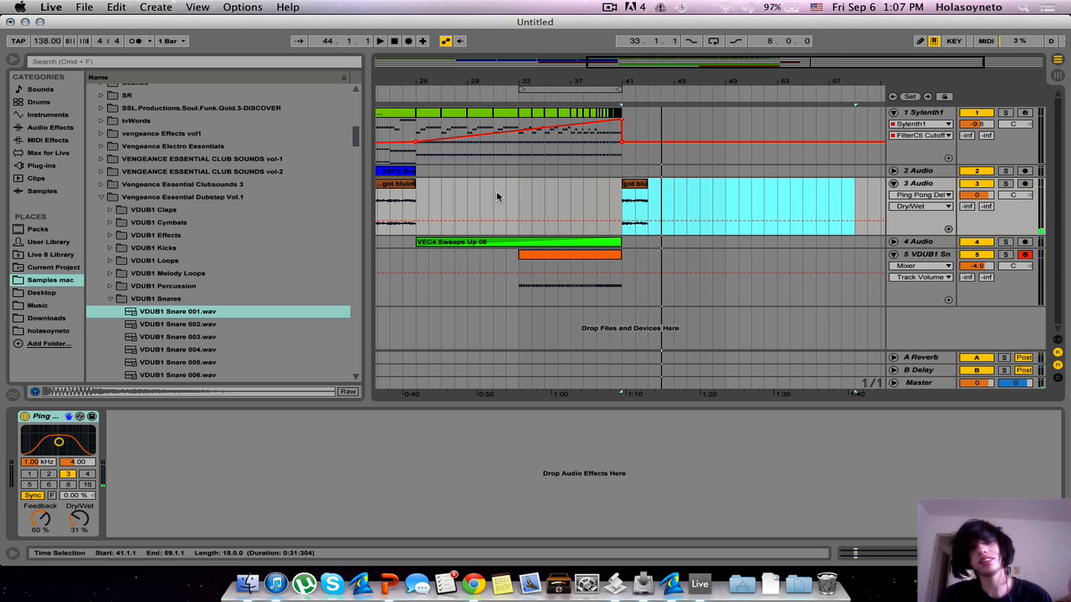
click(418, 96)
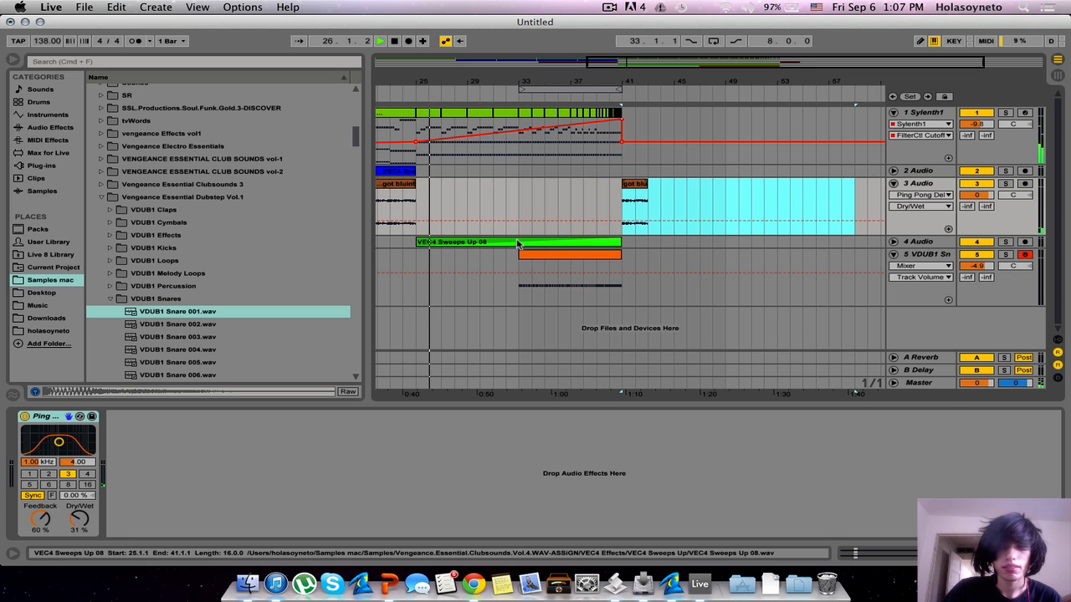
key(space)
Step: Insert a MIDI track below the first Sylenth1 track and load the Sylenth1 plug-in on it
click(916, 113)
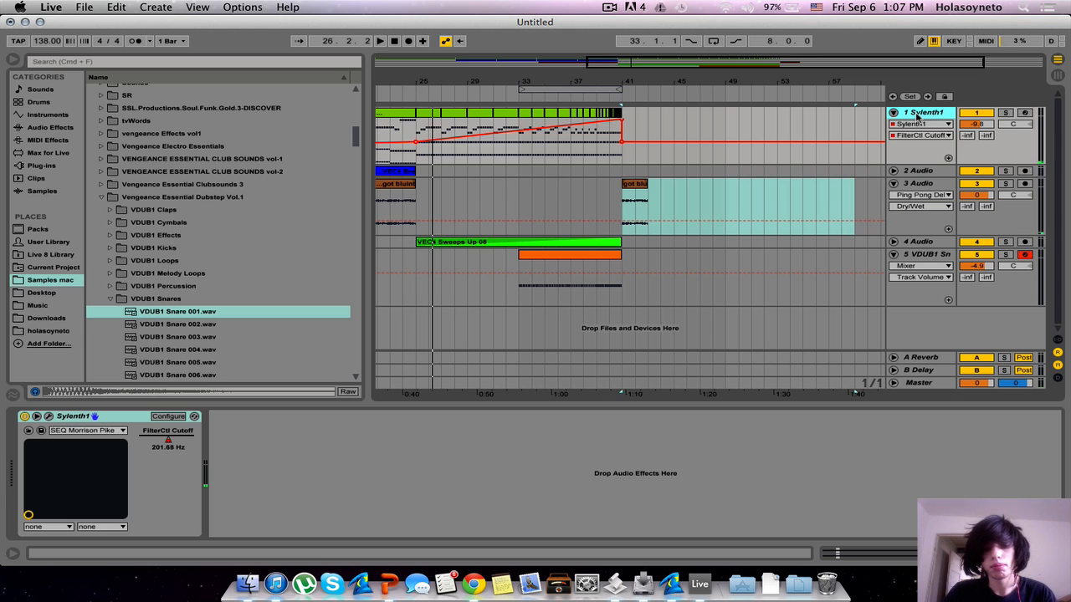
key(super+shift+t)
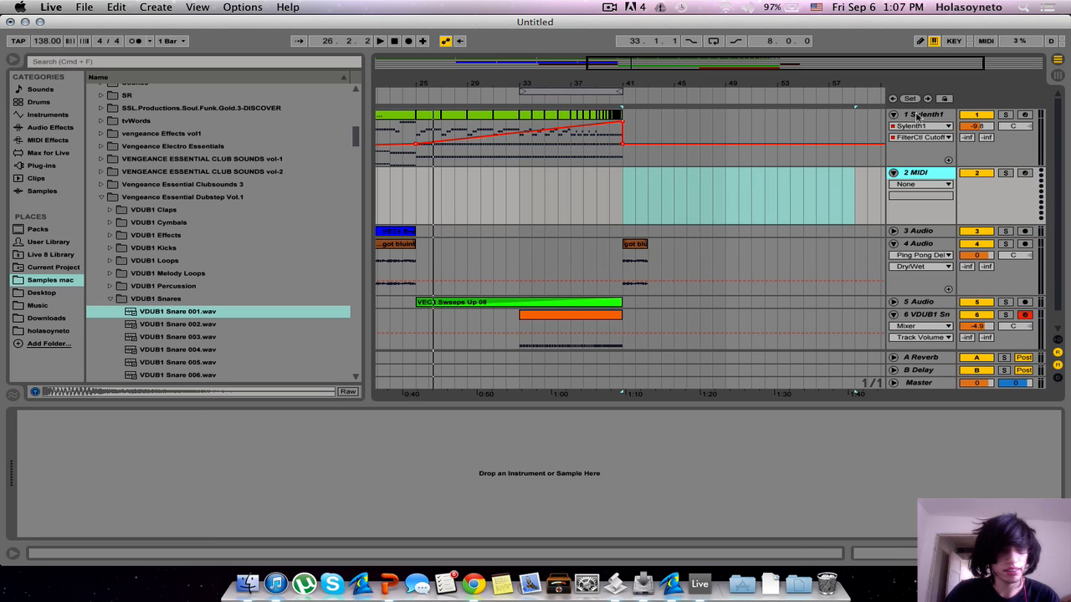
click(41, 165)
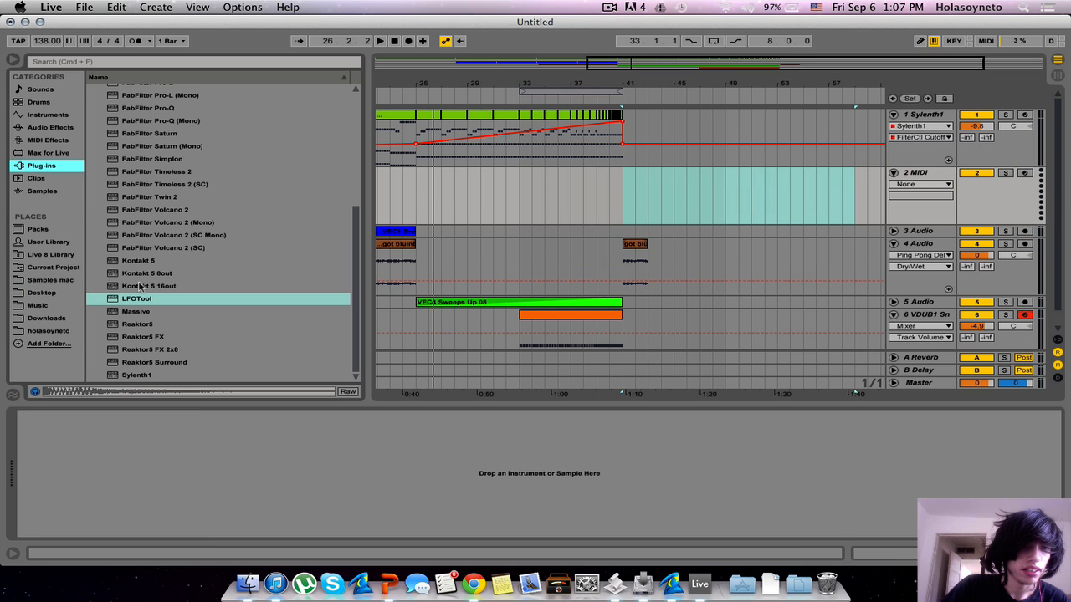
double_click(135, 374)
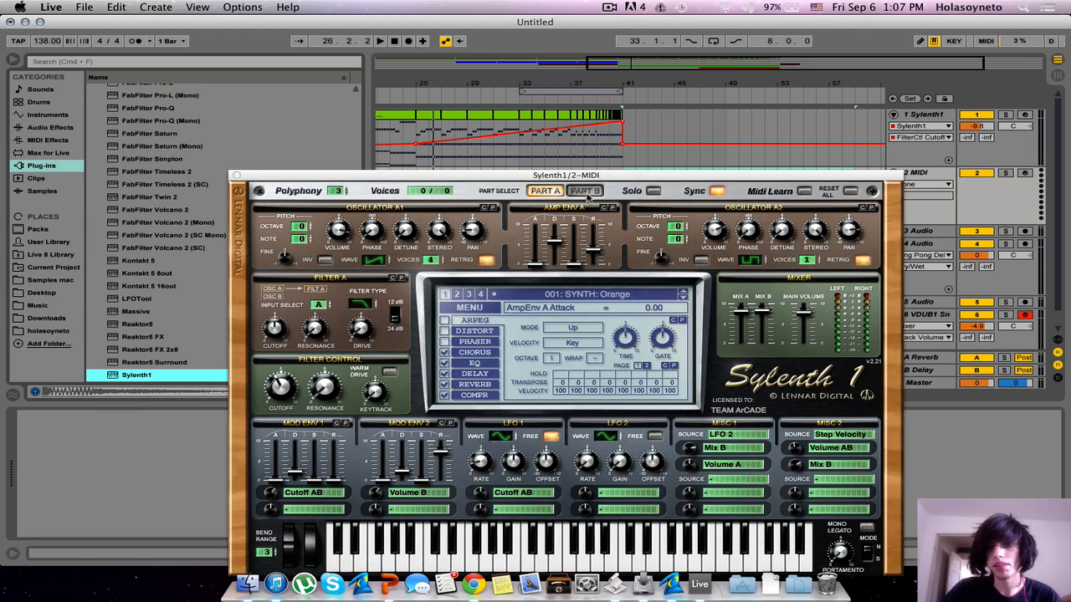
click(233, 176)
Step: Insert an empty MIDI clip from 33.1.1 to 41.1.1 on the new Sylenth1 track and turn looping back on
drag(515, 204, 621, 206)
key(super+shift+m)
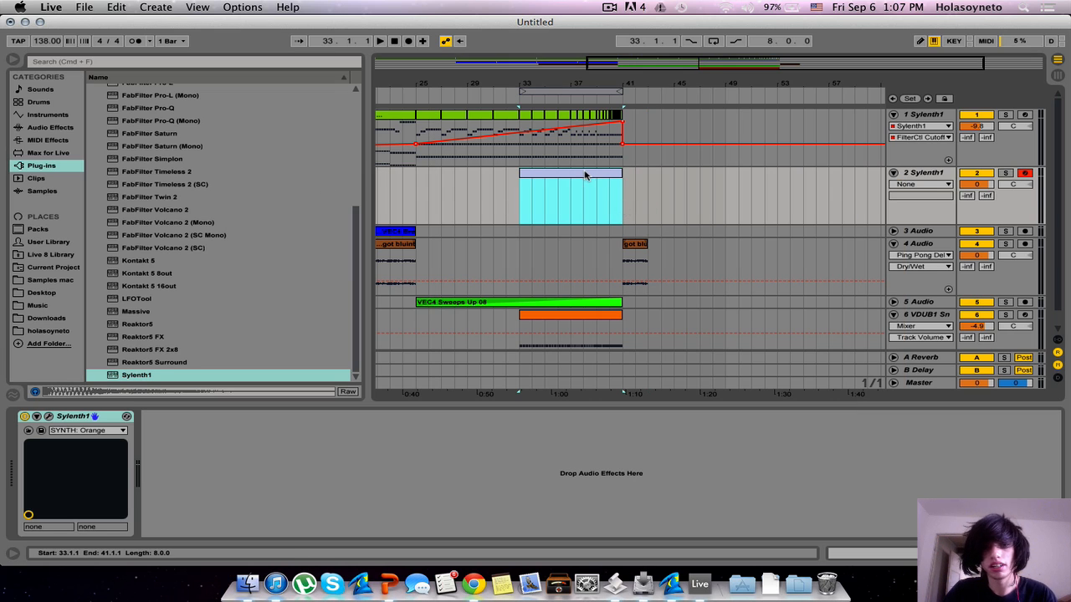
click(713, 40)
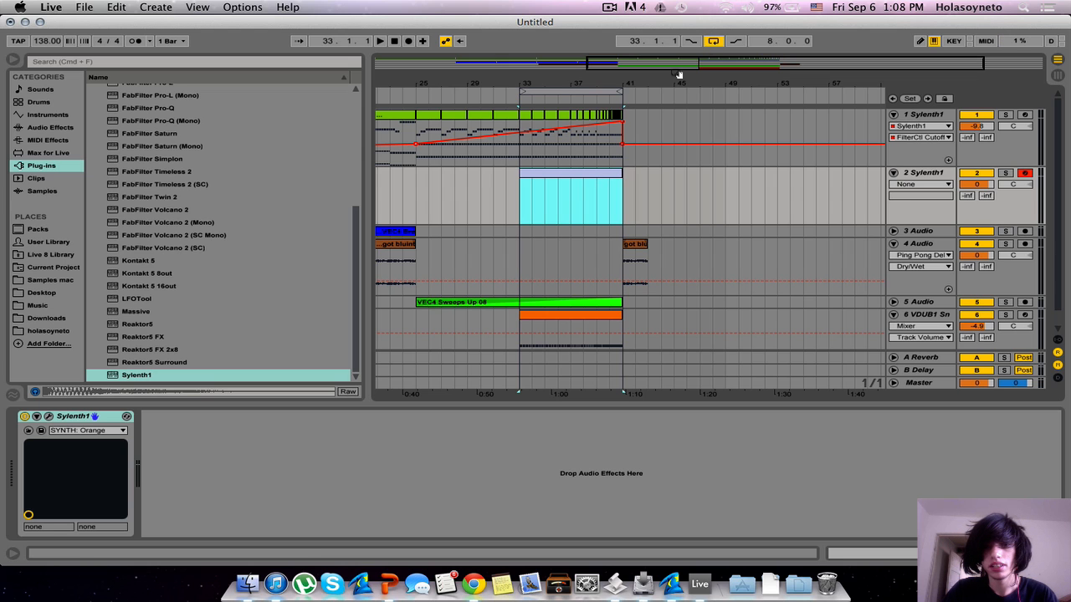
Step: Open the new clip, set the note grid to 1/16, and fill all eight bars with 1/16 G3 notes
double_click(576, 173)
right_click(451, 405)
click(557, 356)
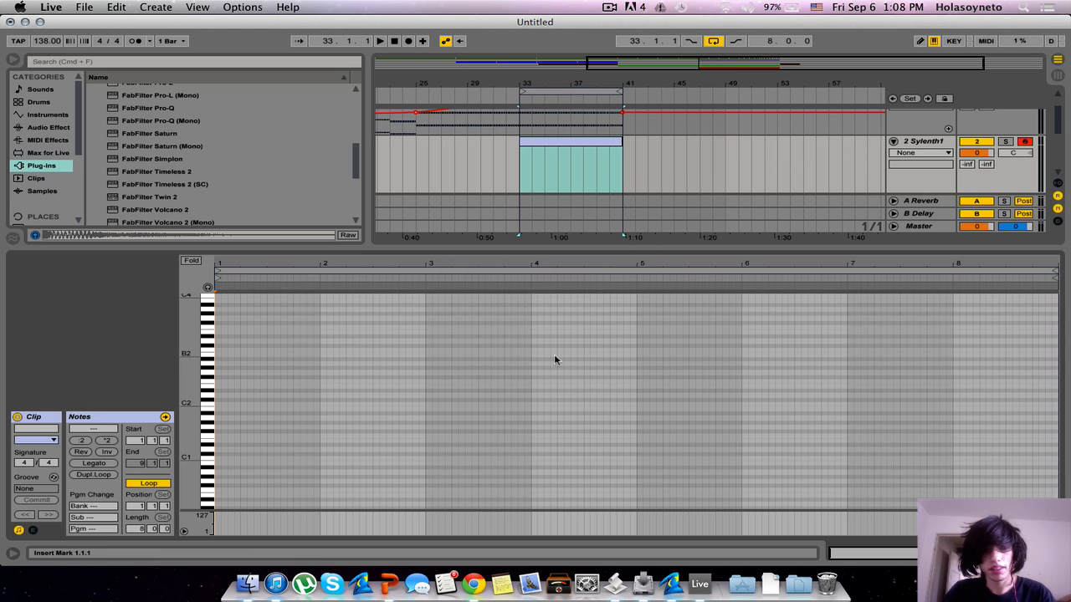
double_click(217, 319)
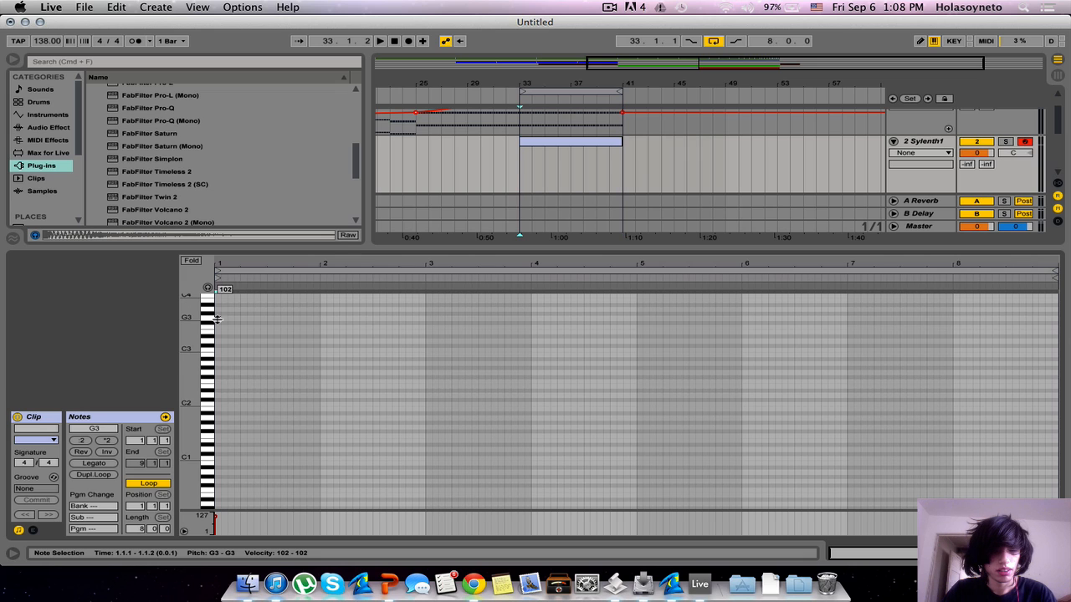
key(super+d)
key(super+d)
key(super+d)
key(super+d)
key(super+d)
key(super+d)
key(super+d)
key(super+d)
key(super+d)
key(super+d)
key(super+d)
key(super+d)
key(super+d)
key(super+d)
key(super+d)
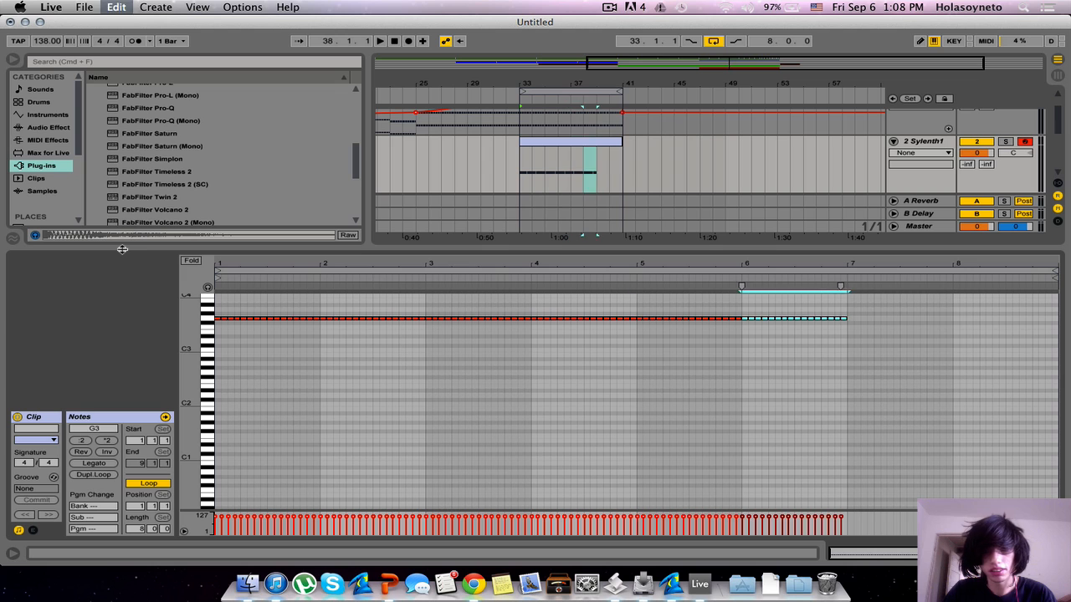
Step: Open the Sylenth1 plug-in window of the new track
double_click(928, 143)
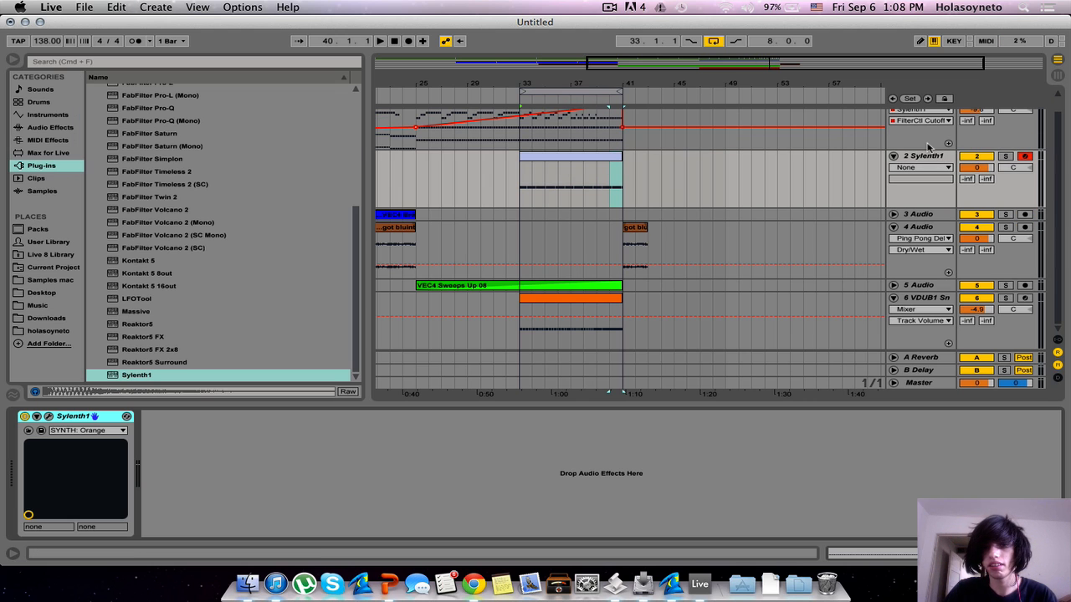
click(48, 417)
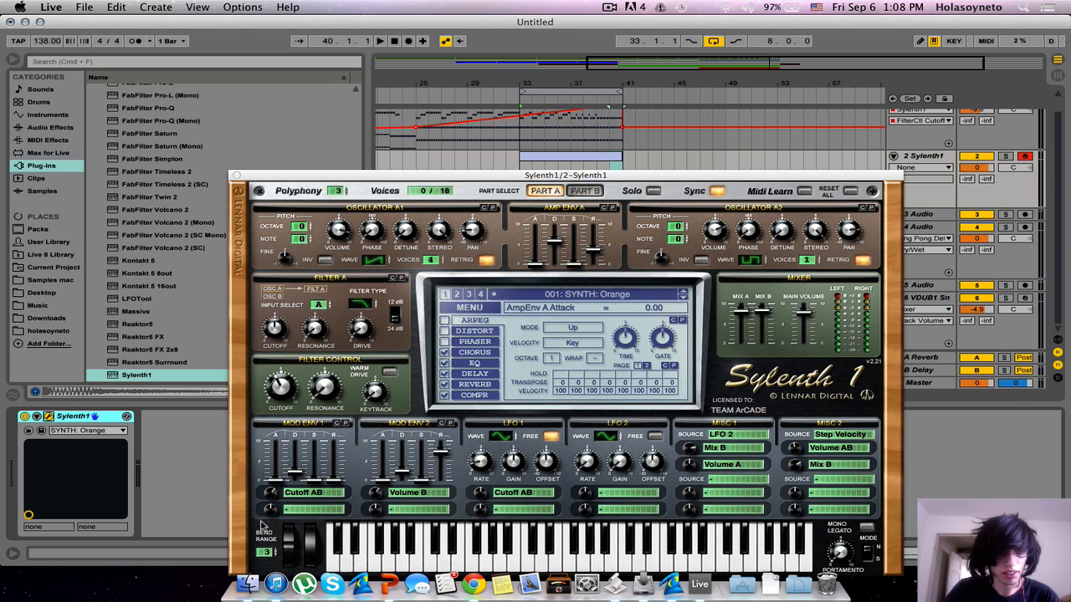
Step: Set track 2 Sylenth1's pitch bend range to 24 and draw its PitchBend automation rising from bar 33 to bar 41
click(265, 553)
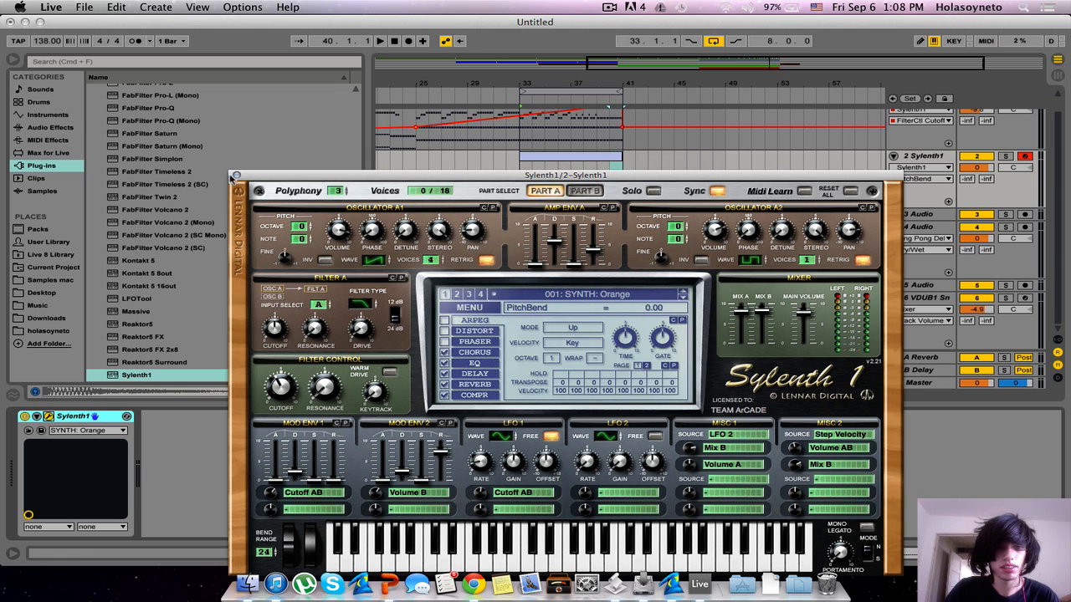
click(236, 177)
drag(616, 173, 520, 185)
Step: Solo track 2 Sylenth1 and lower its volume to -14.1 dB
click(1005, 156)
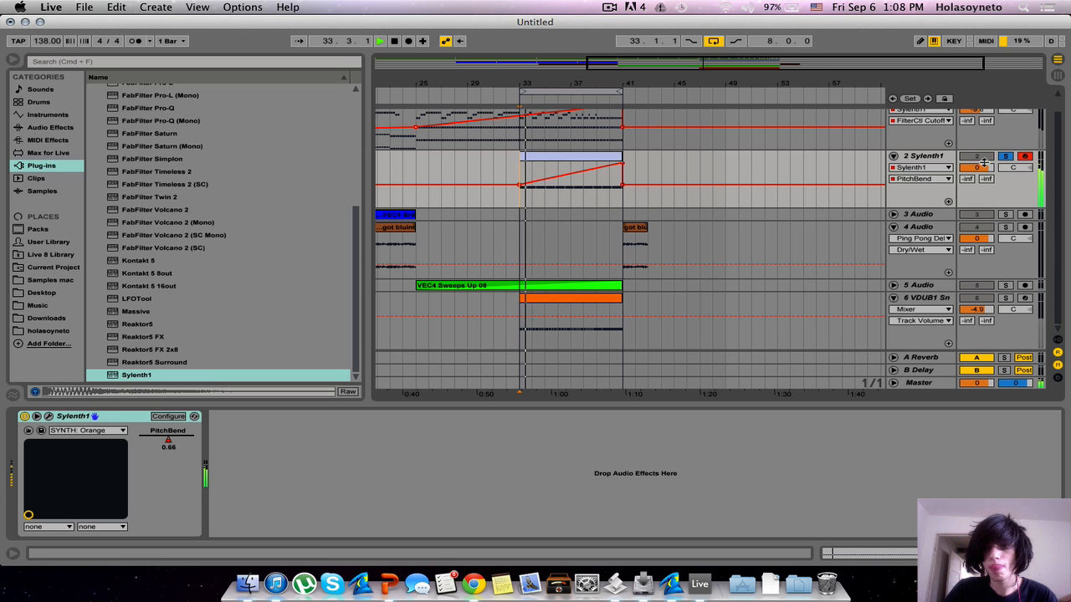
drag(977, 168, 983, 168)
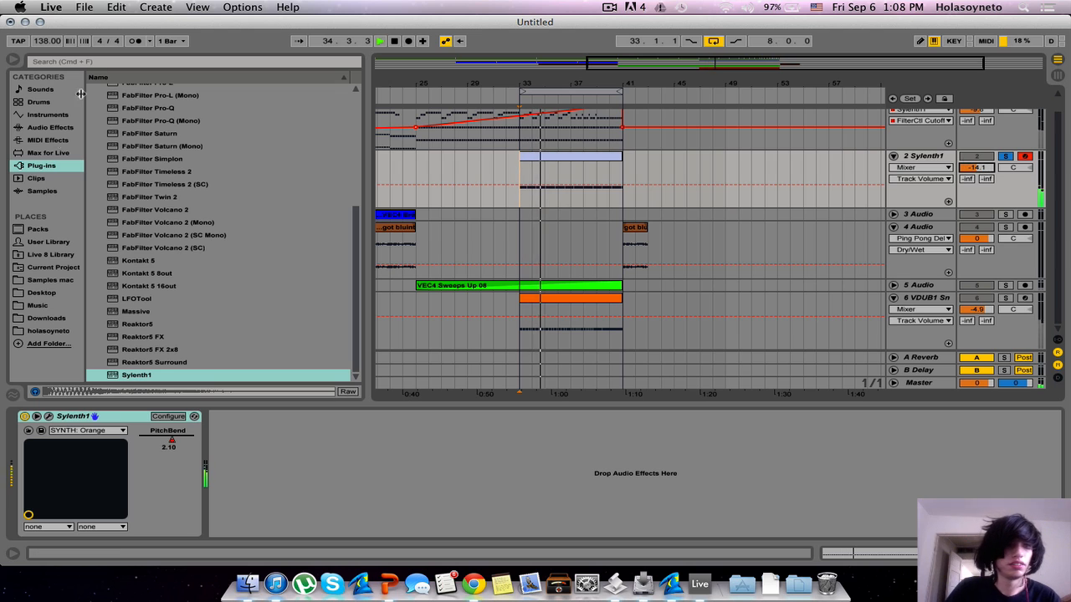
Step: Add an Auto Filter to track 2 Sylenth1 and lower its cutoff frequency to 1.93 kHz
click(46, 128)
drag(134, 115, 531, 199)
drag(353, 472, 324, 471)
Step: Automate track 2's Auto Filter frequency in a curved rise from bar 33 to bar 39 and play it from just before
click(521, 179)
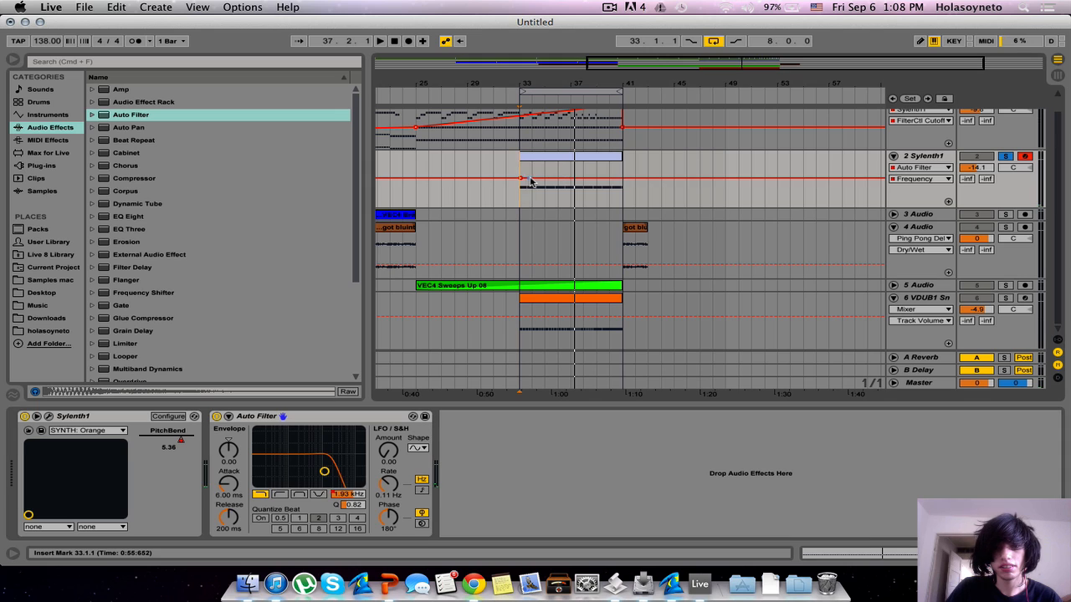
drag(535, 179, 596, 166)
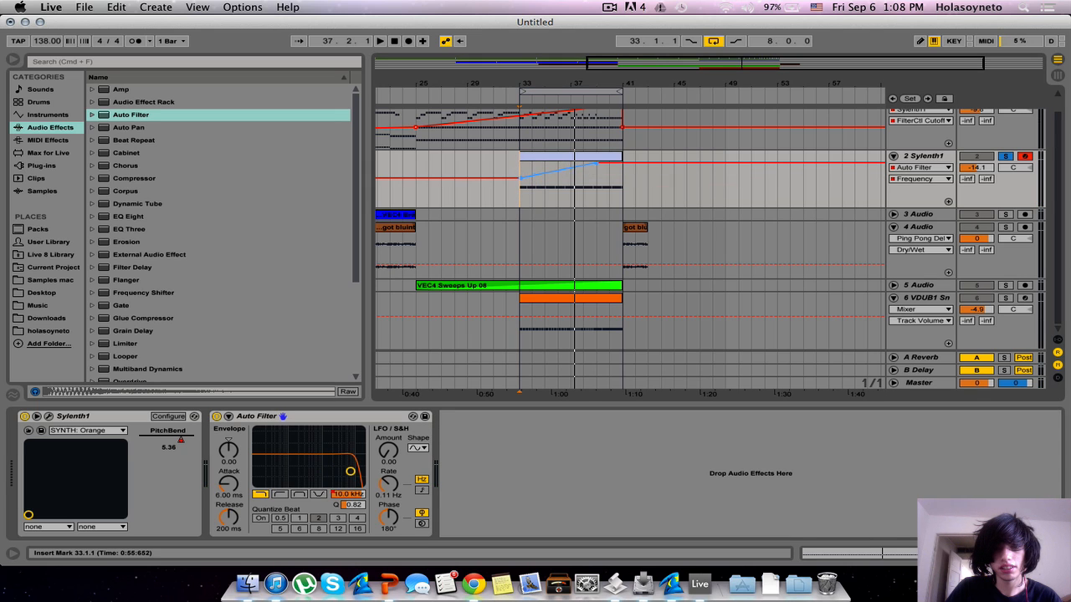
click(497, 100)
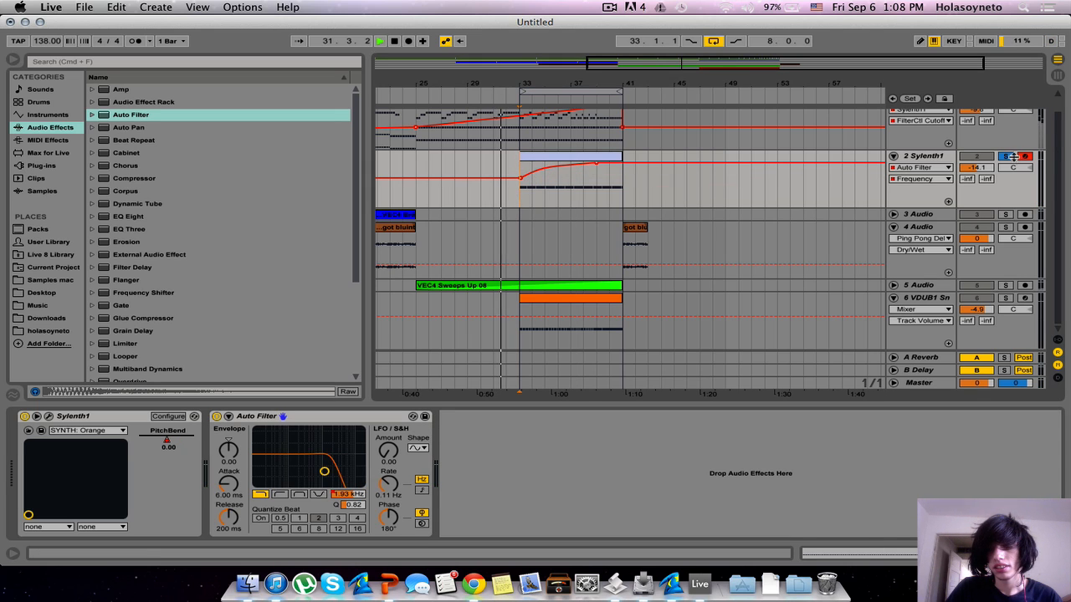
Step: Bring track 2 Sylenth1 back into the full mix at -18.1 dB and collapse the track
drag(976, 167, 977, 176)
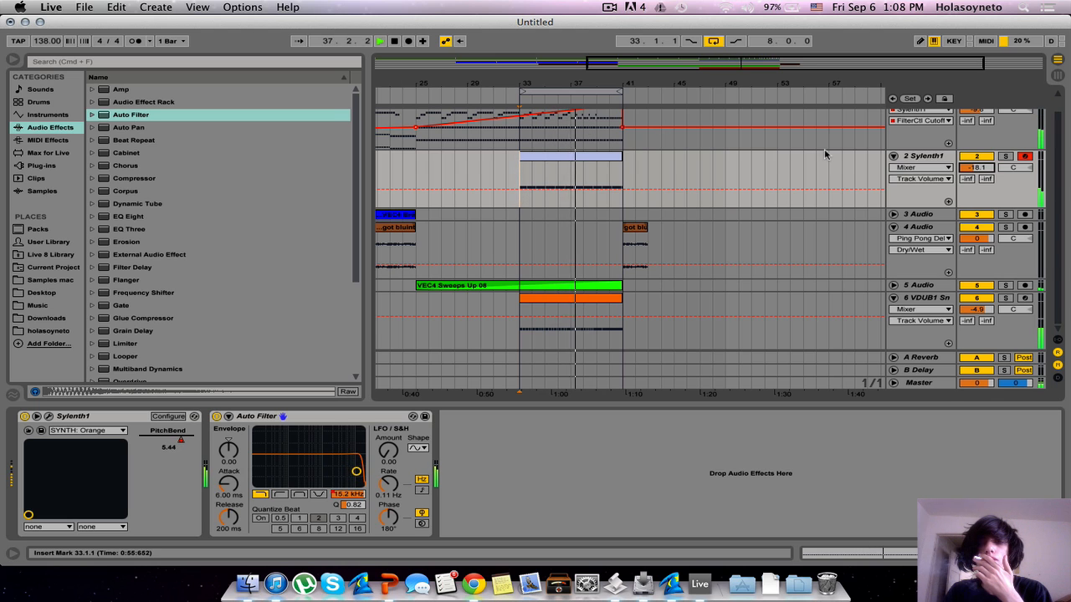
click(893, 156)
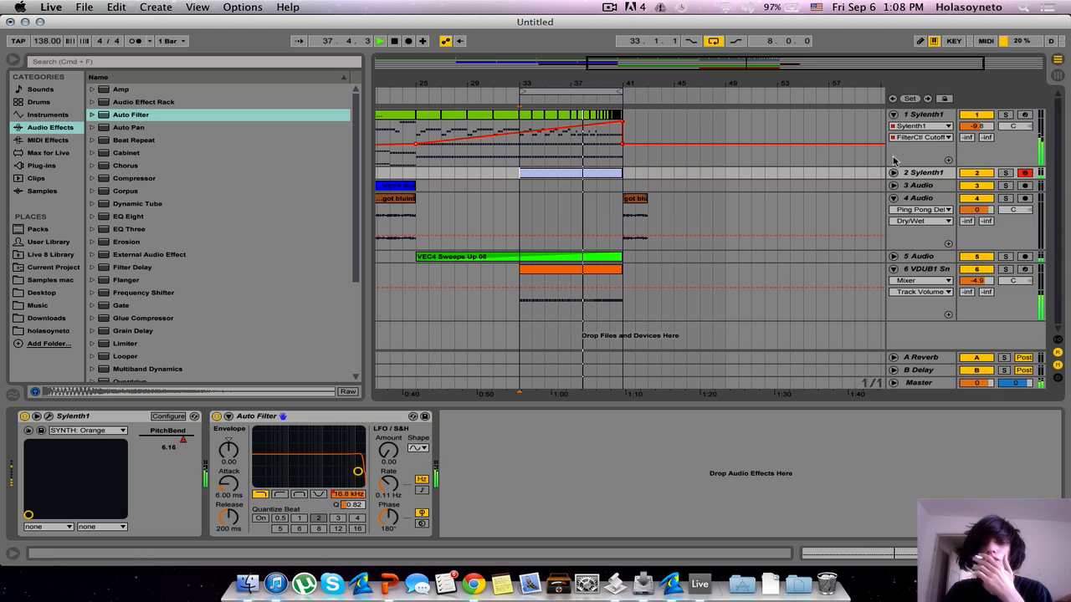
Step: Set the pitch bend range of the Sylenth1 on track 1 to 24 and close the plug-in window
click(859, 124)
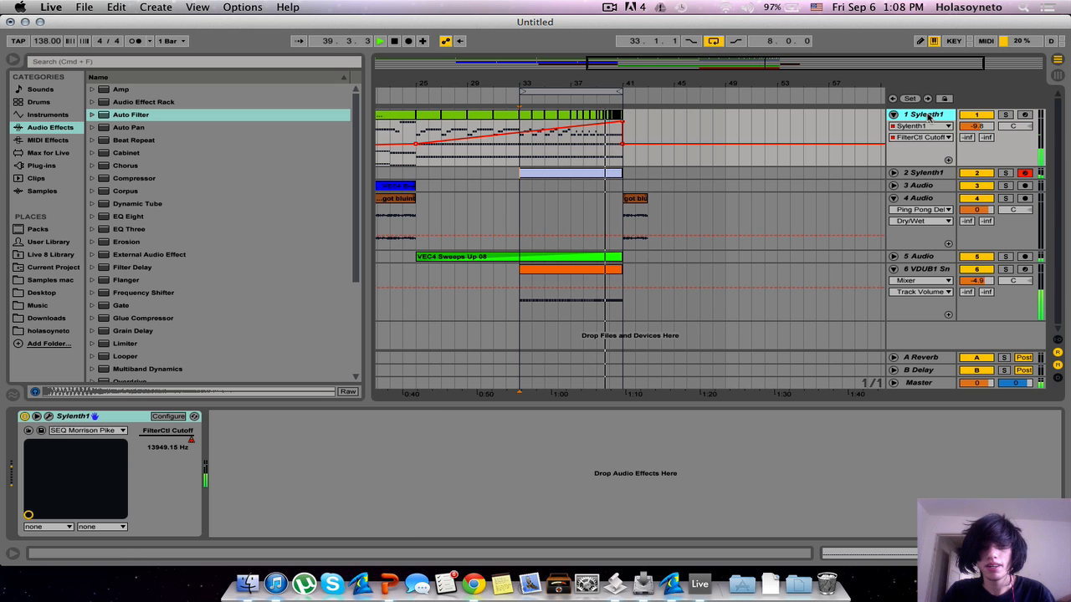
click(48, 417)
click(49, 417)
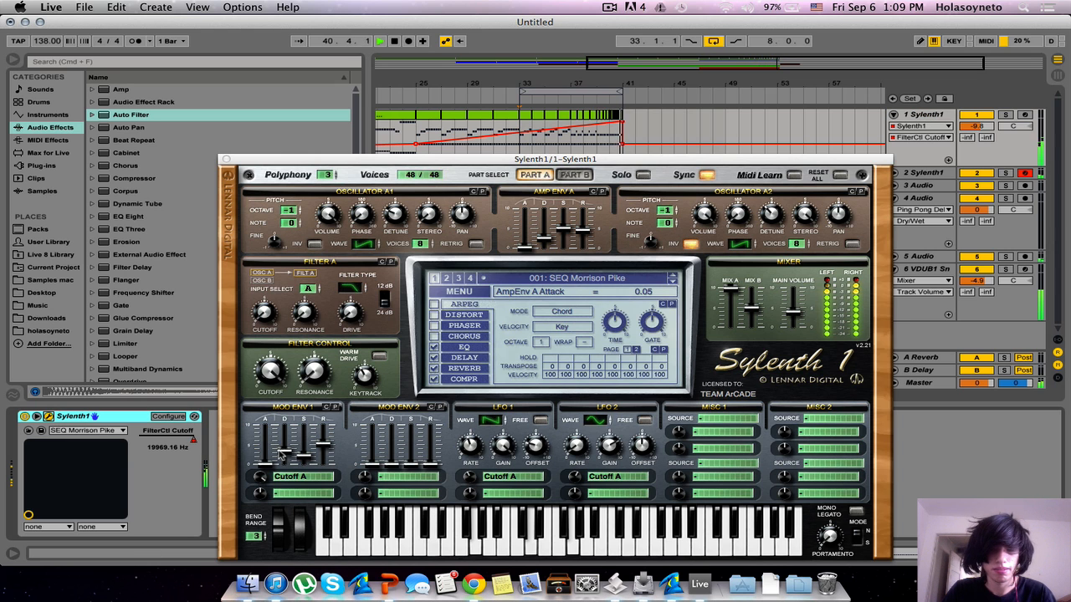
click(262, 536)
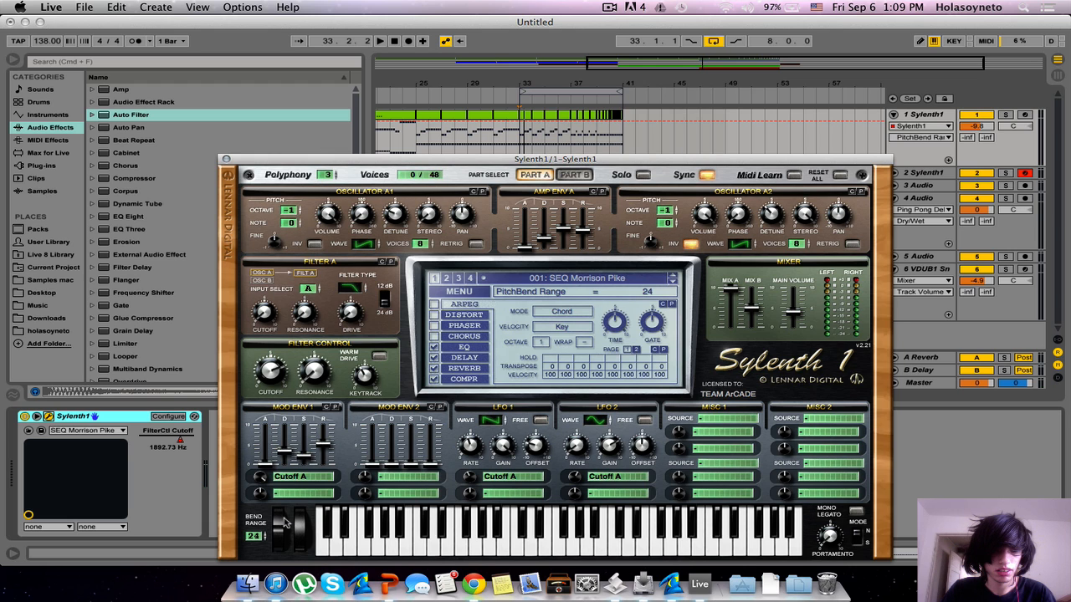
click(226, 159)
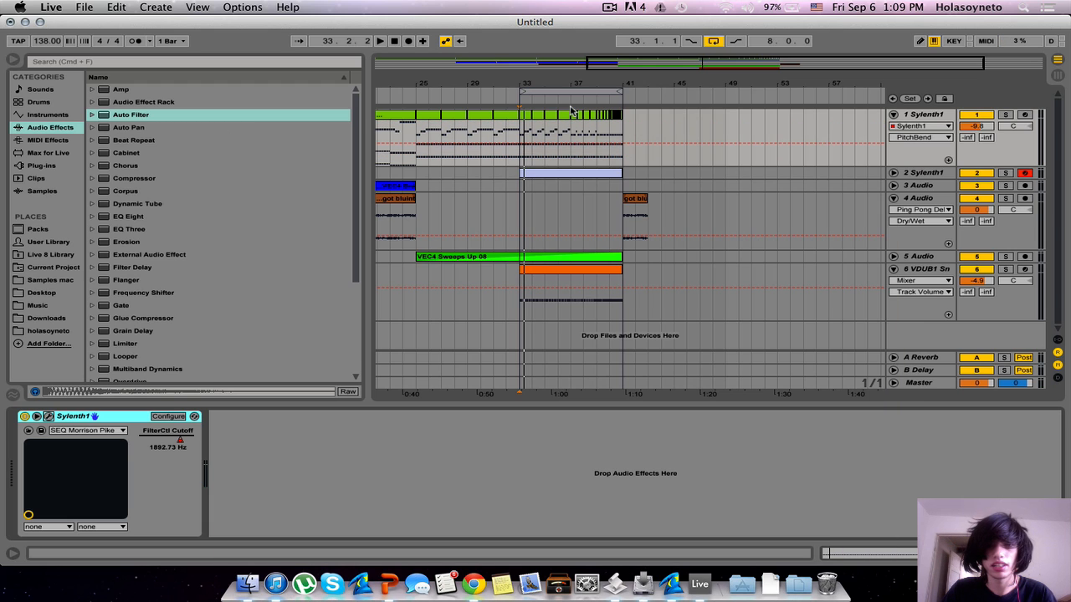
Step: Draw track 1's PitchBend automation rising from bar 39 to bar 41 and remove the breakpoint that drops it back at bar 41
key(space)
drag(620, 138, 598, 135)
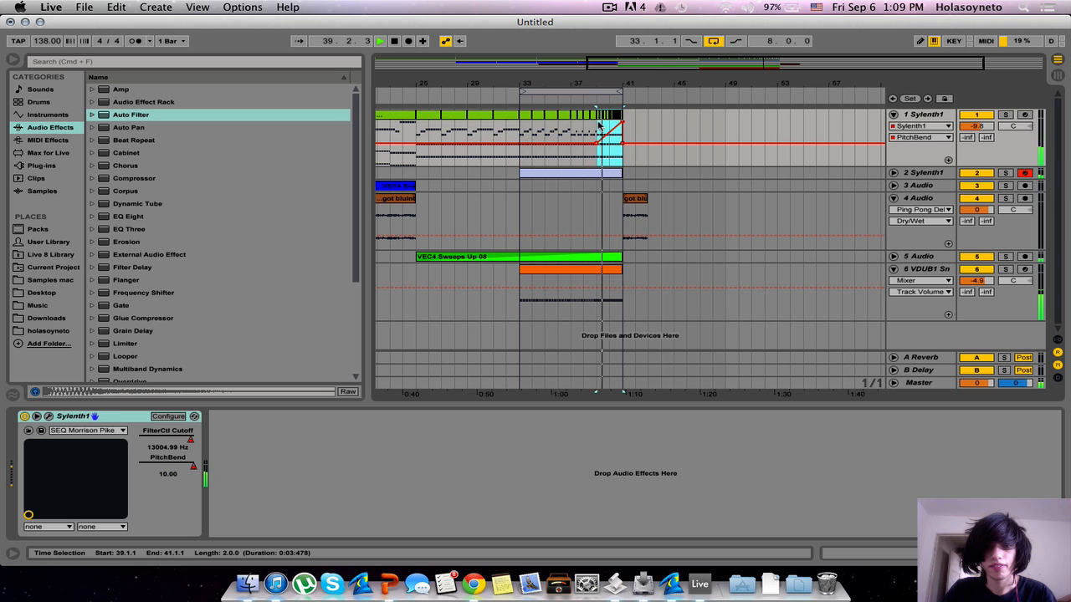
click(599, 123)
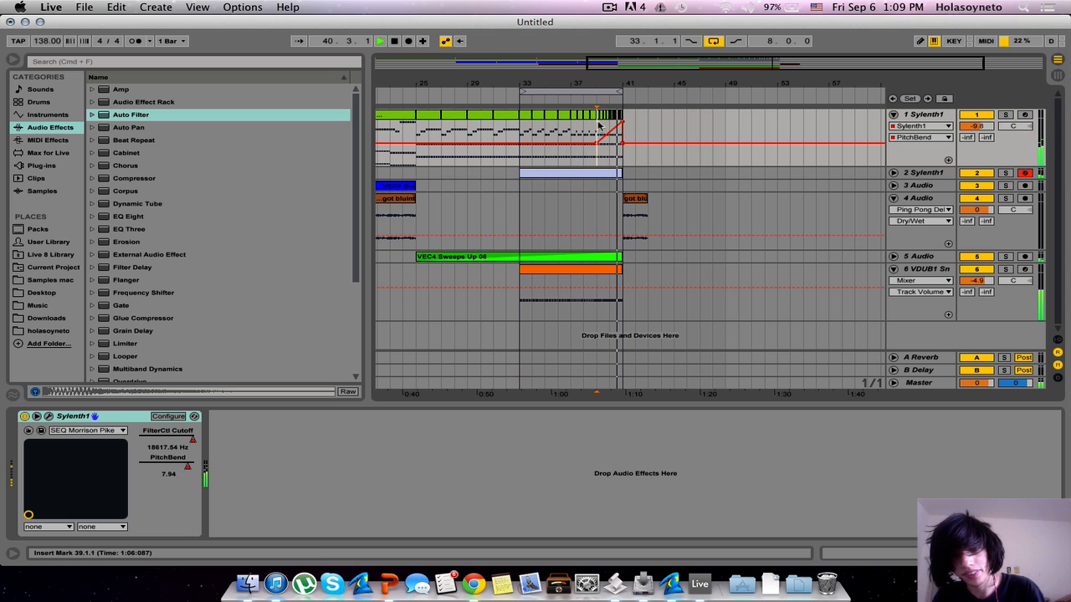
click(622, 144)
key(space)
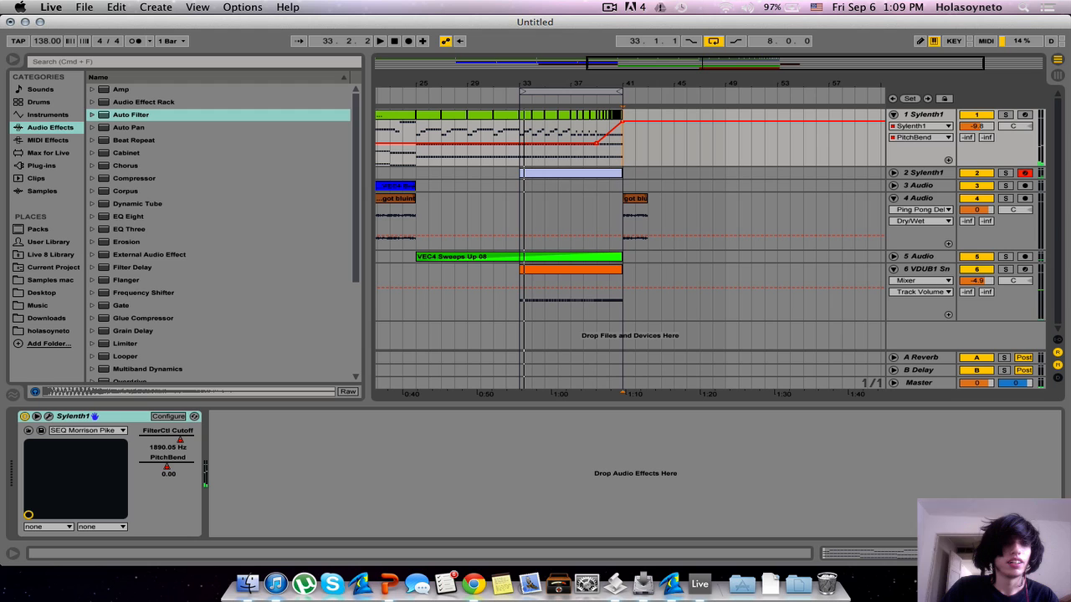
Step: Open the VVE1 Vocal Phrases folder inside VVE1 > VVE1 Vocals in the Samples mac library
click(42, 282)
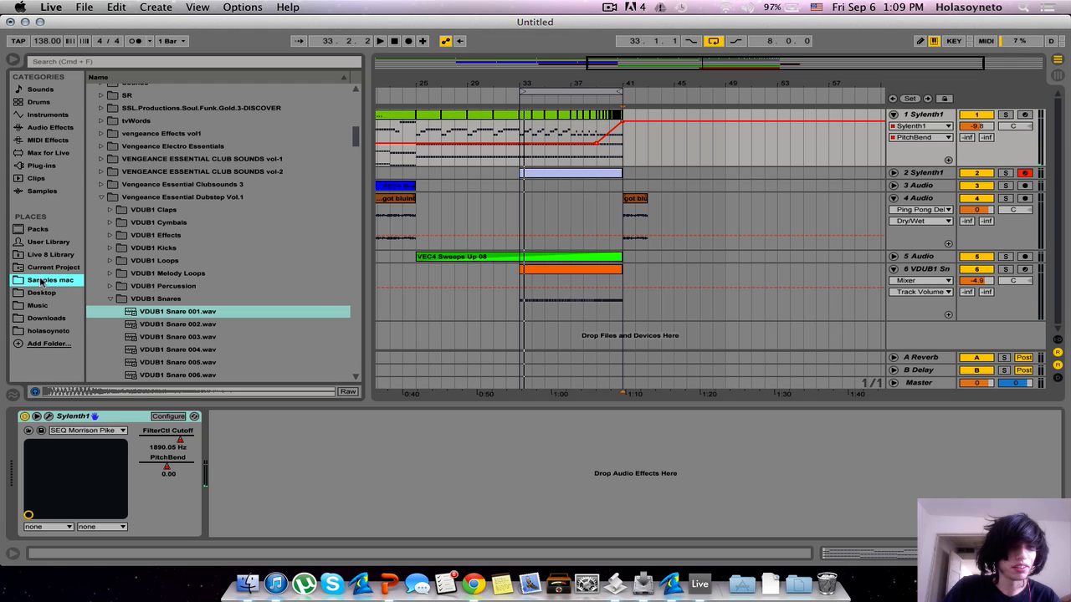
click(100, 197)
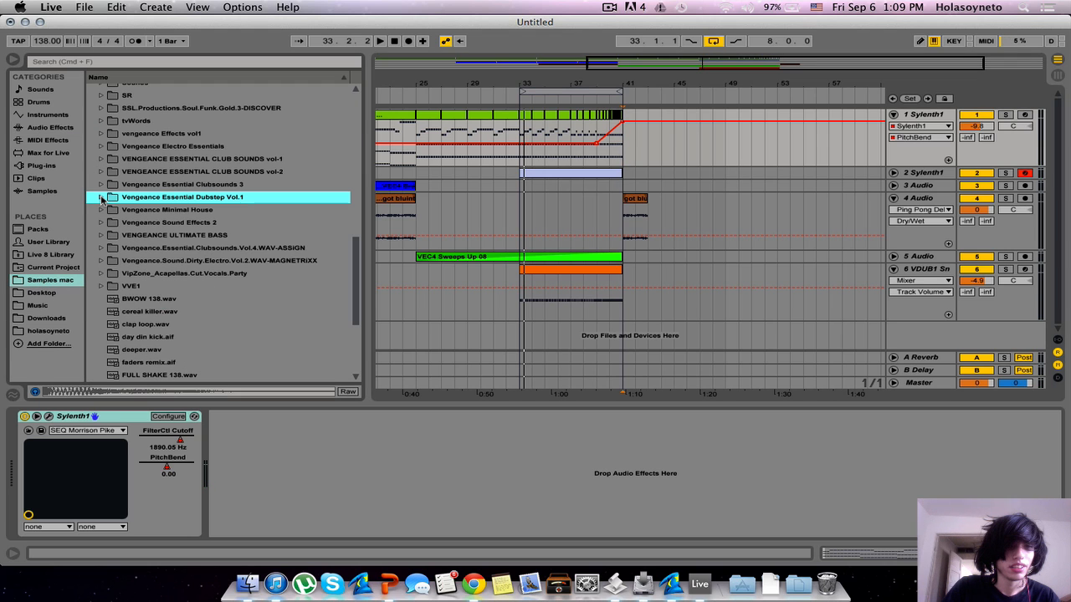
click(100, 286)
scroll(134, 313, down, 5)
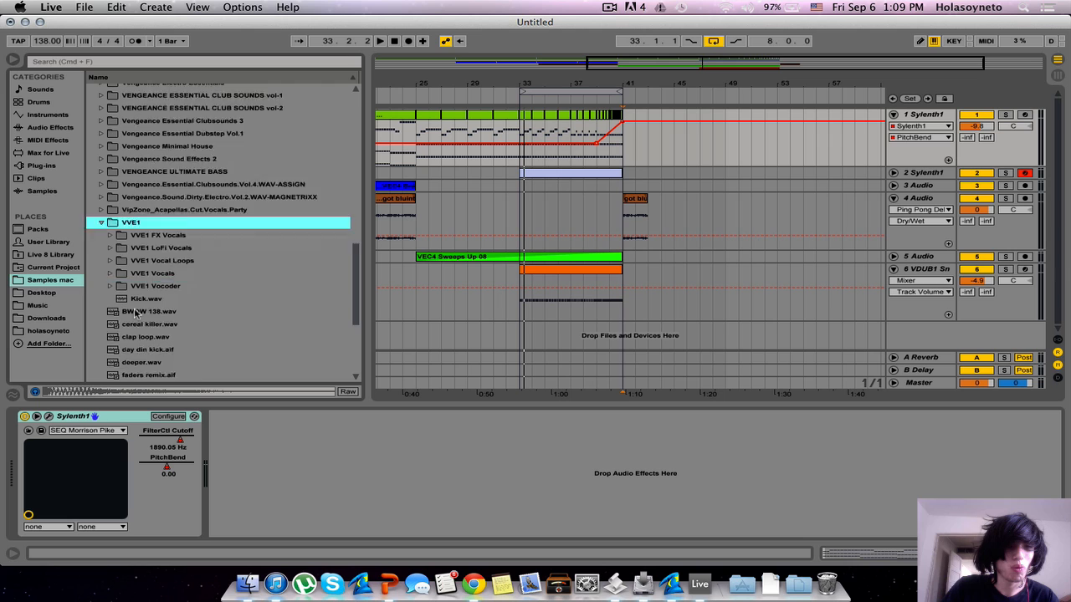
click(110, 248)
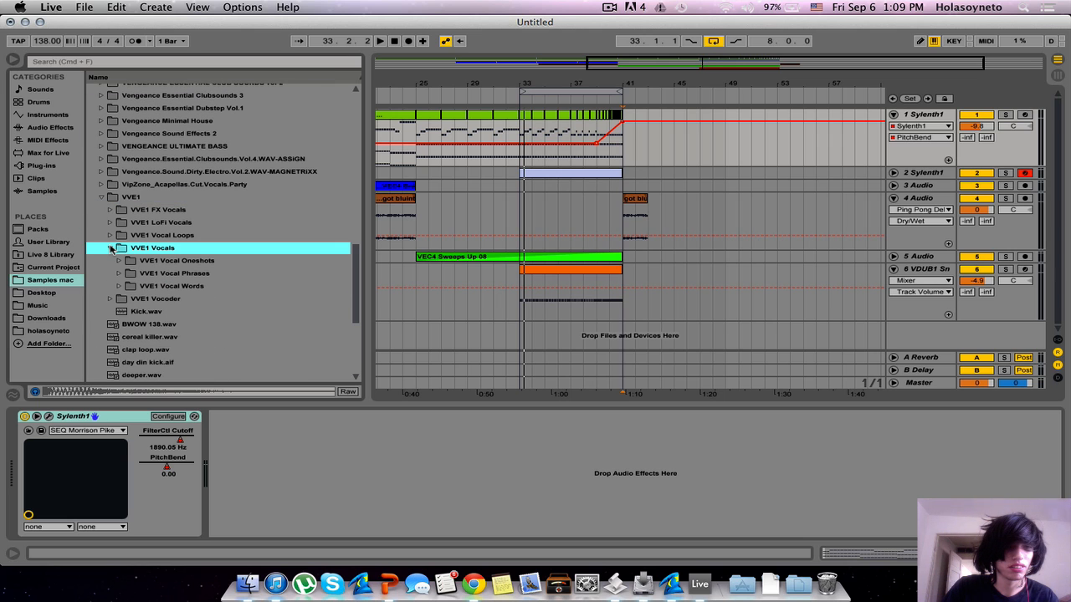
click(119, 274)
Step: Audition the VVE1 Vocal Phrases samples from 001 to 028 and choose VVE1 Vocal Phrases 027.mp3
click(152, 287)
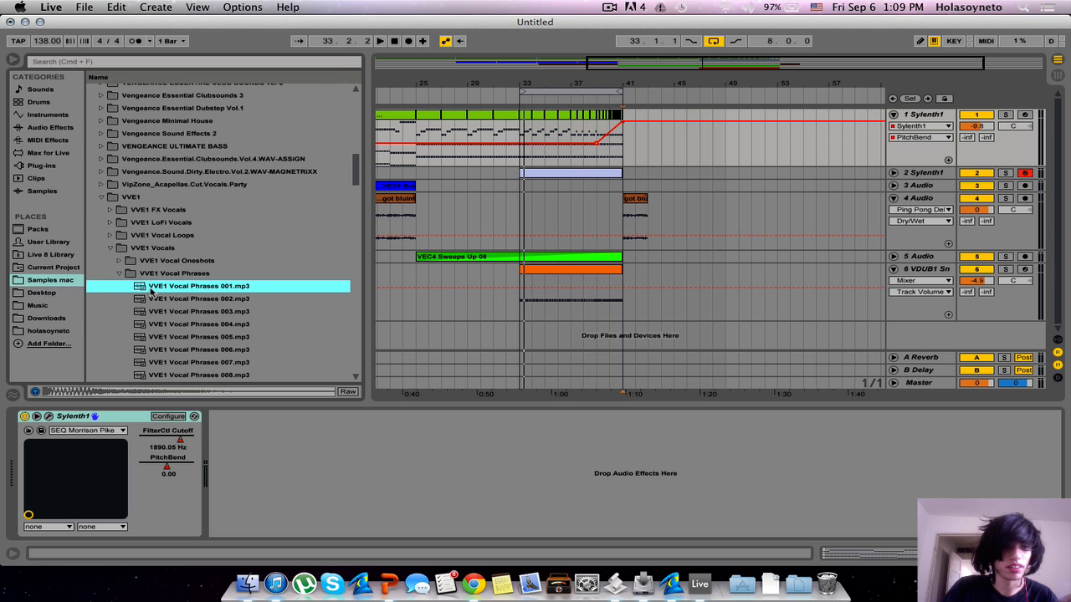
key(Down)
key(Down)
key(Down)
key(Down)
key(Down)
key(Down)
key(Down)
key(Down)
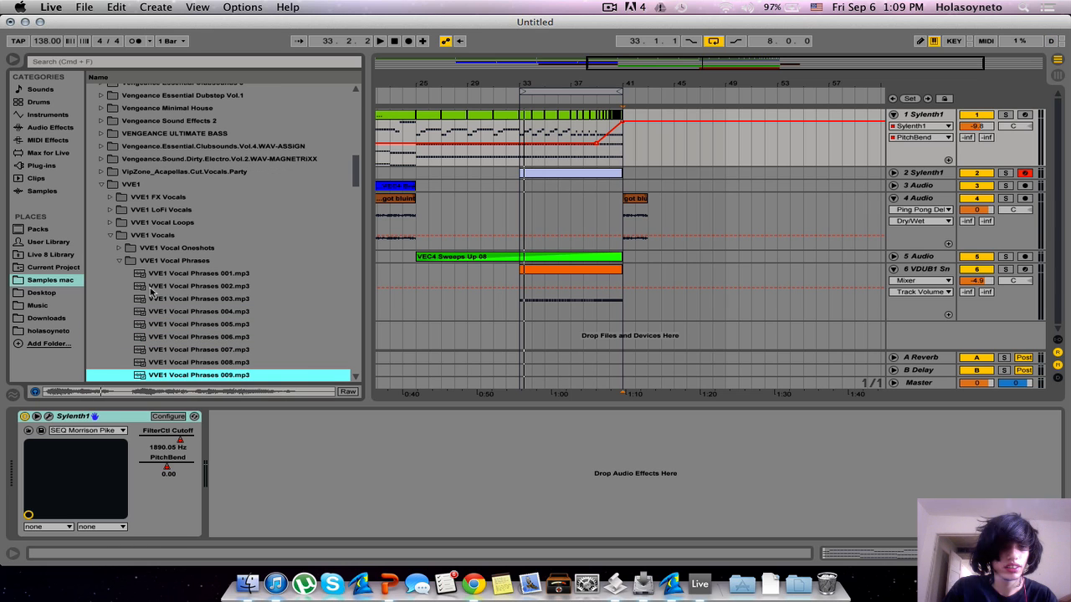
key(Down)
key(Down)
key(Down)
key(Down)
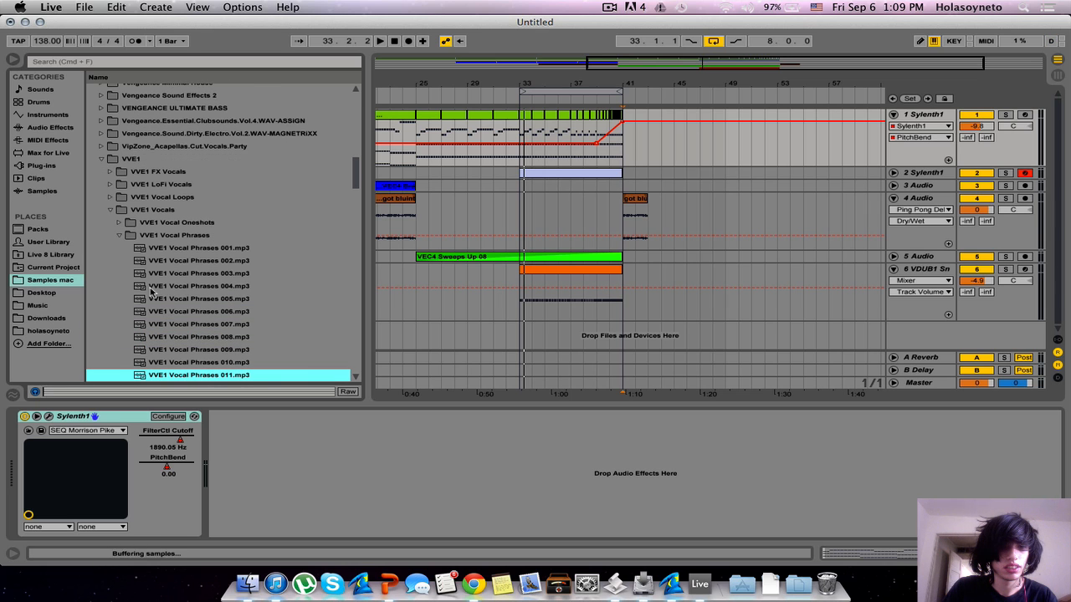
key(Down)
key(Down)
key(Down)
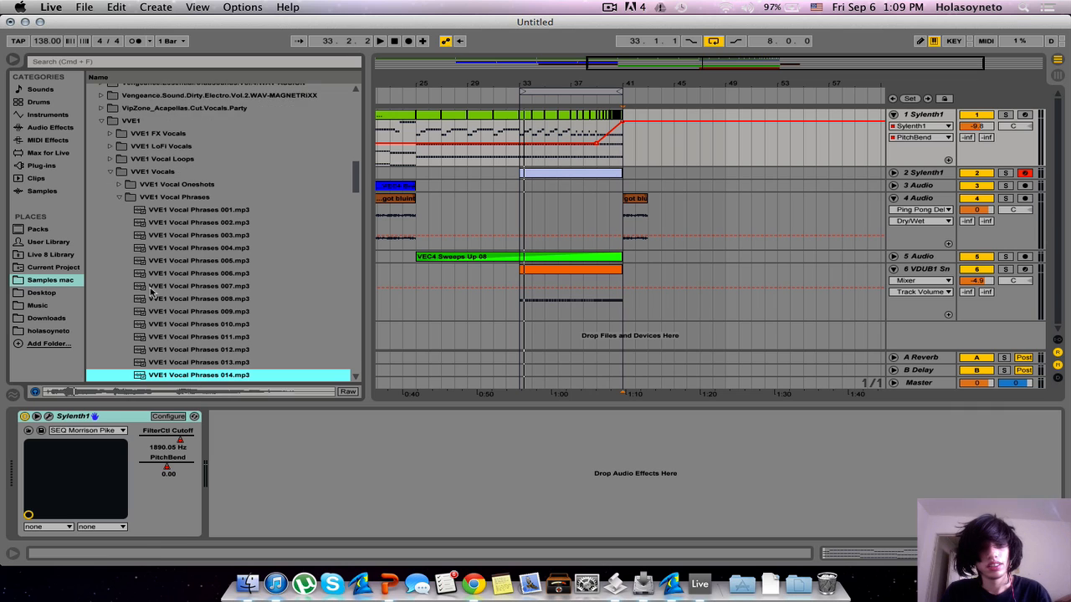
key(Down)
key(Down)
key(Down)
key(Down)
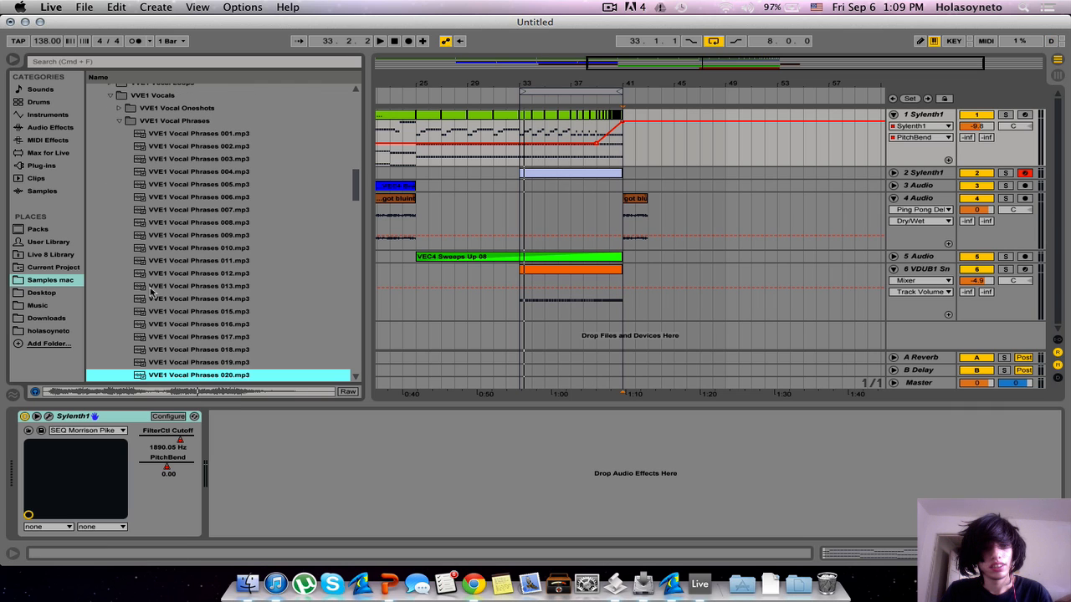
key(Down)
key(Down)
key(Down)
key(Down)
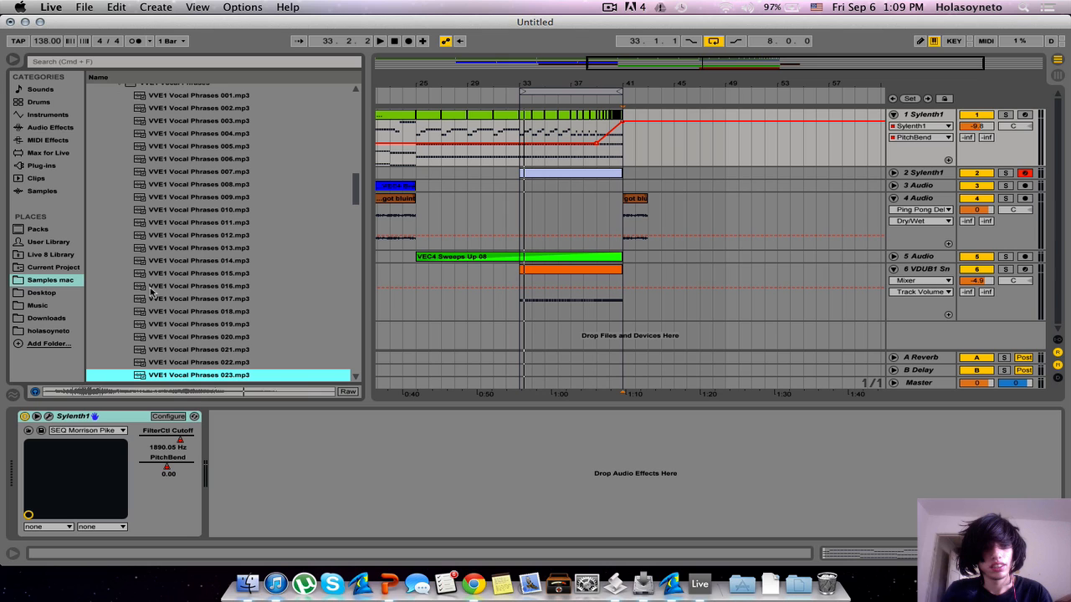
key(Down)
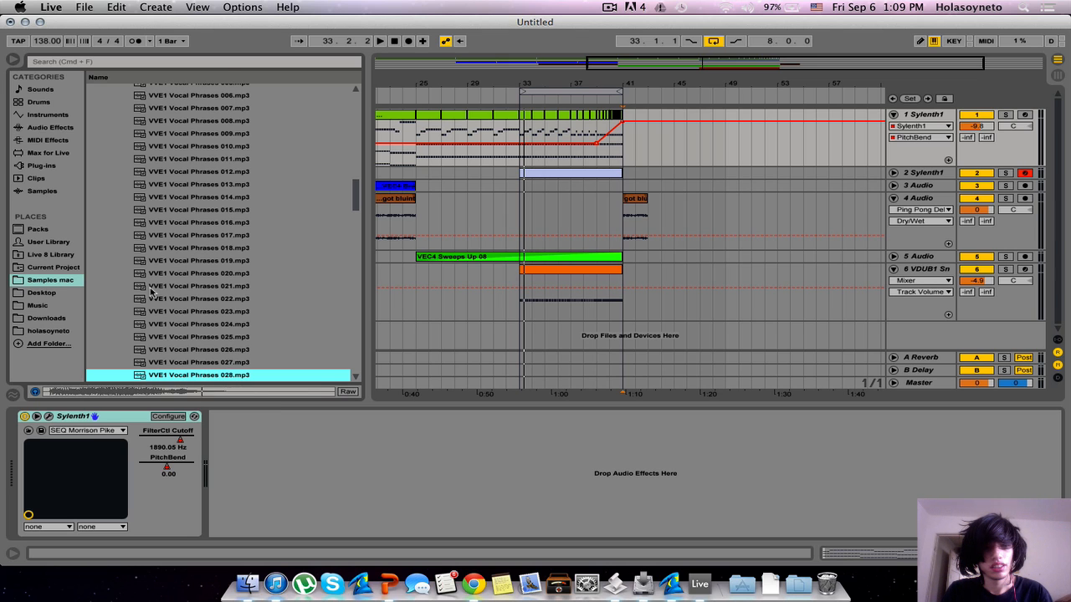
key(Up)
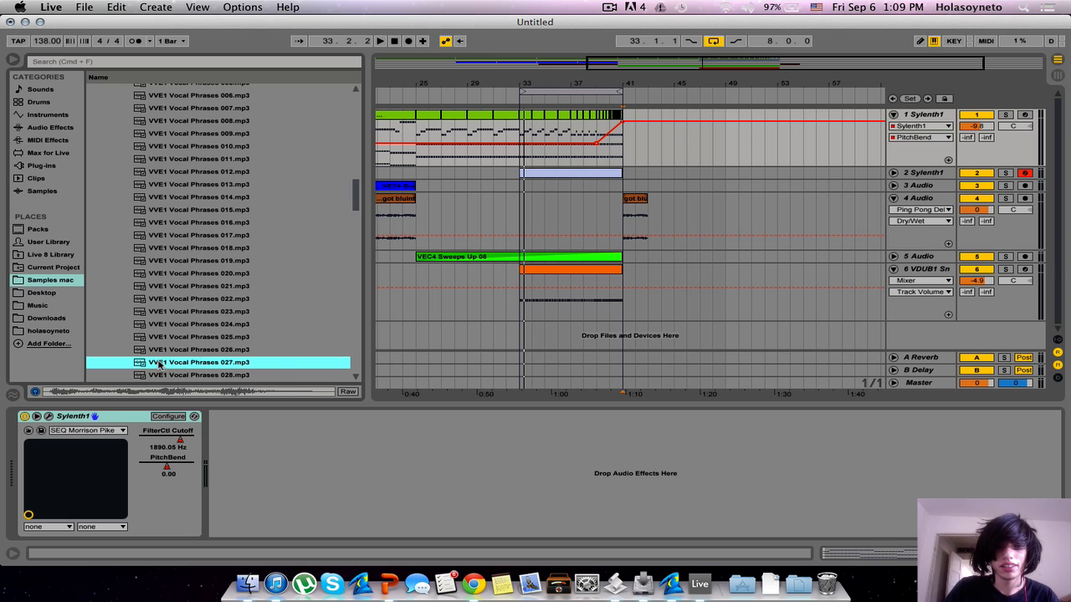
Step: Place VVE1 Vocal Phrases 027.mp3 on a new audio track at bar 33 and open the clip for editing
click(469, 329)
drag(521, 323, 521, 327)
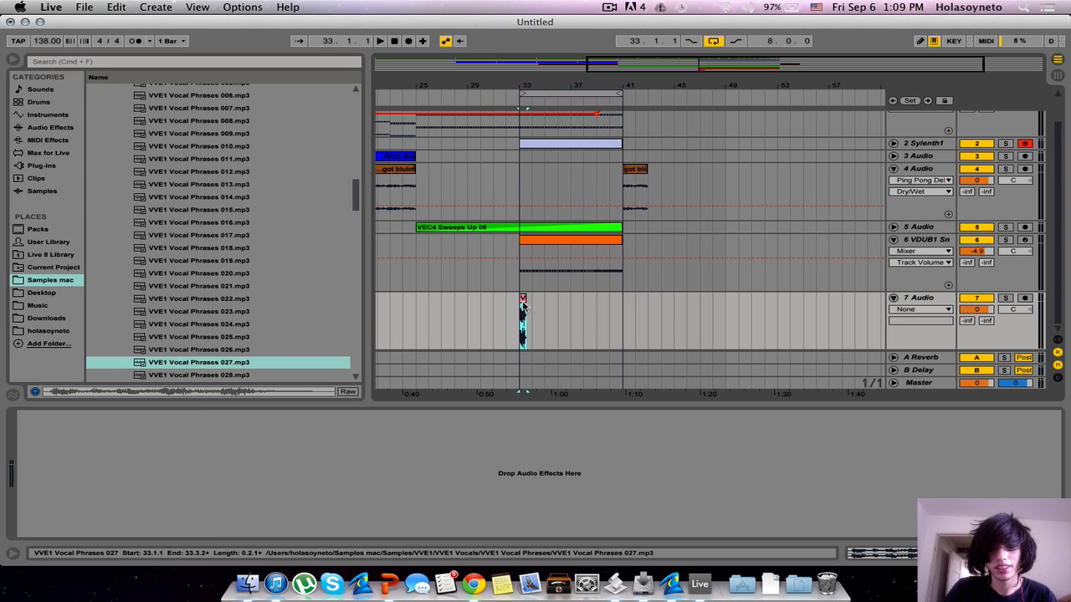
double_click(522, 301)
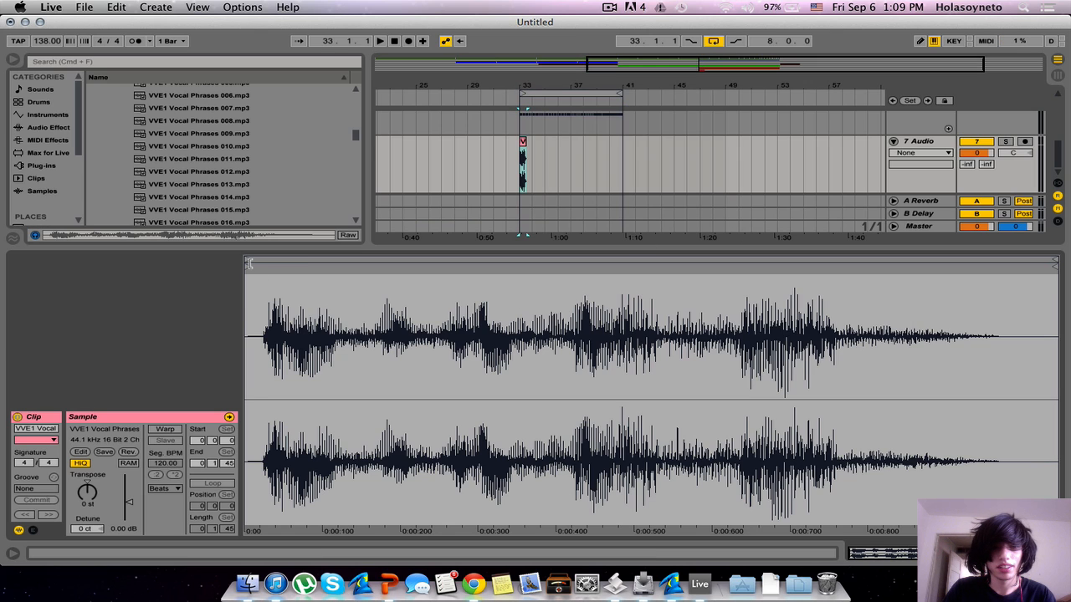
Step: Trim the silence from the start of the vocal clip and lower track 7's volume to -14.1 dB
drag(248, 262, 267, 265)
key(space)
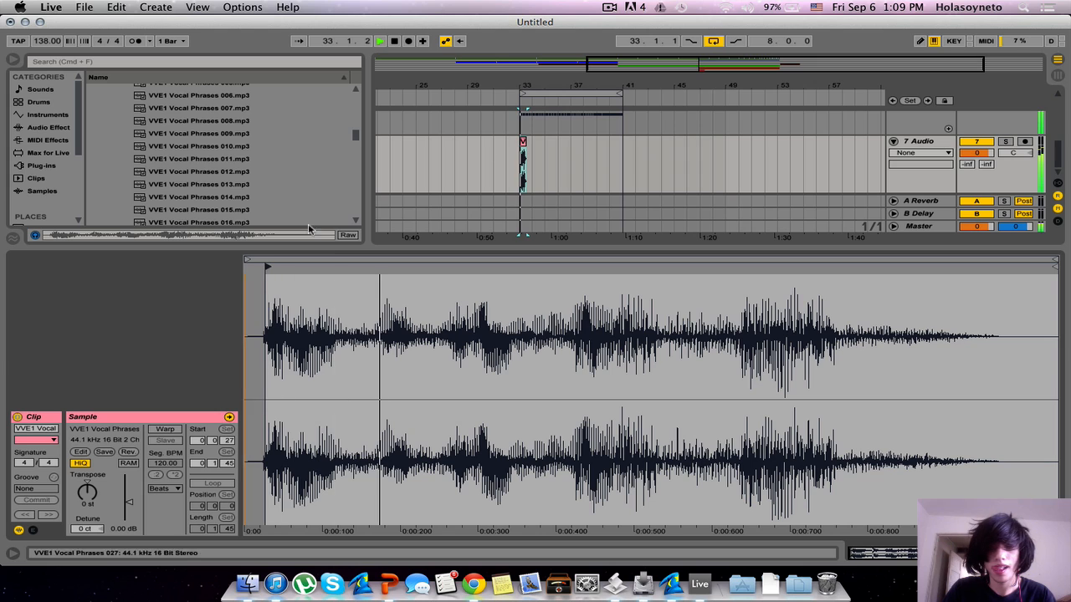
click(964, 144)
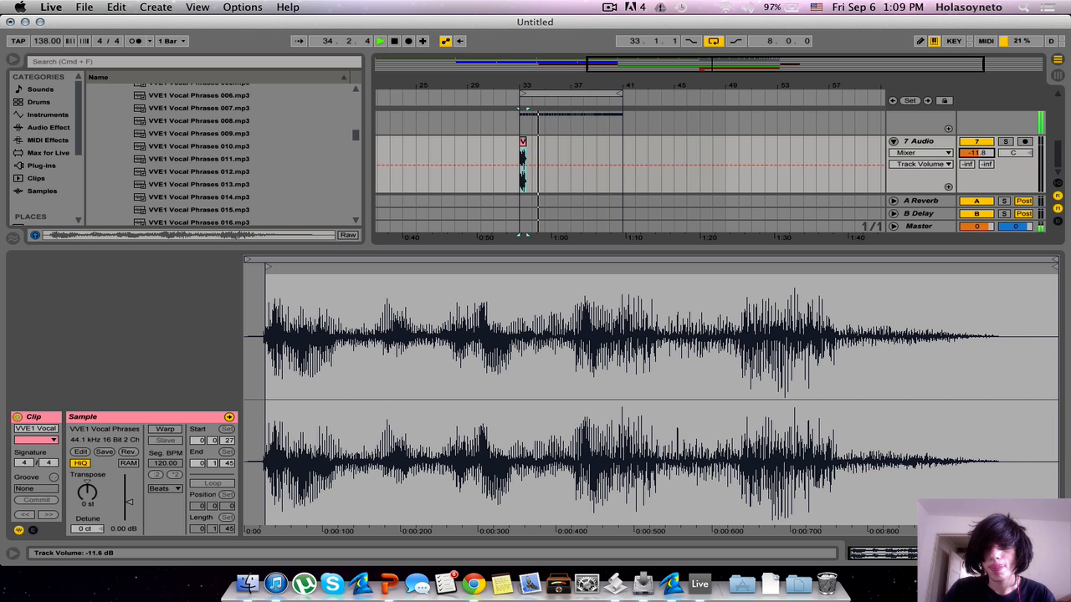
Step: Turn on warping for the vocal clip and align its next two transients to 1.1.2 and 1.1.3 with warp markers
click(165, 429)
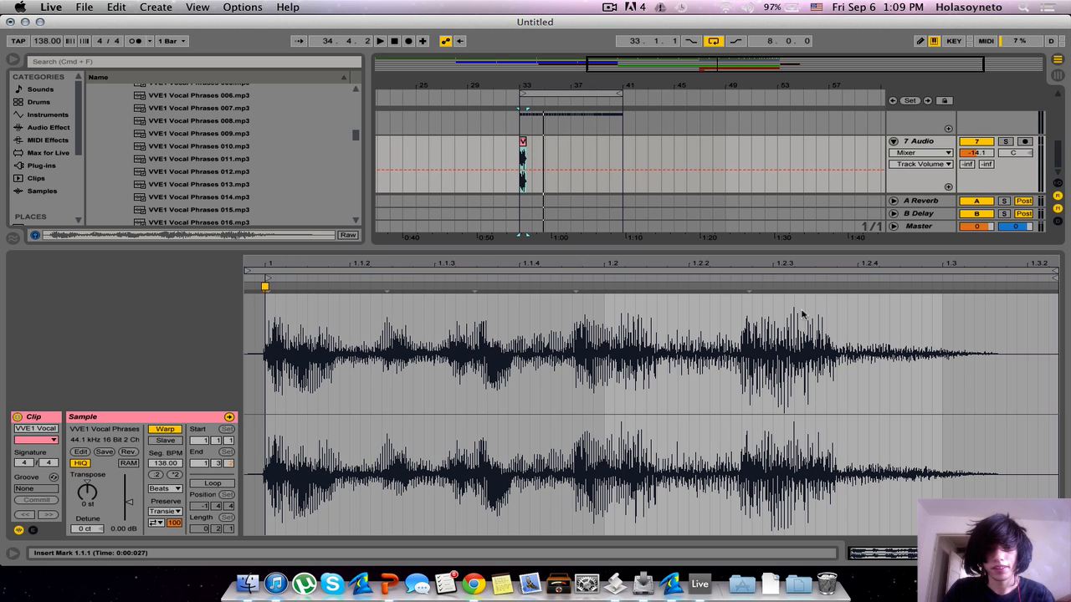
mouse_move(387, 289)
mouse_down()
mouse_move(340, 289)
mouse_move(351, 290)
mouse_up()
key(space)
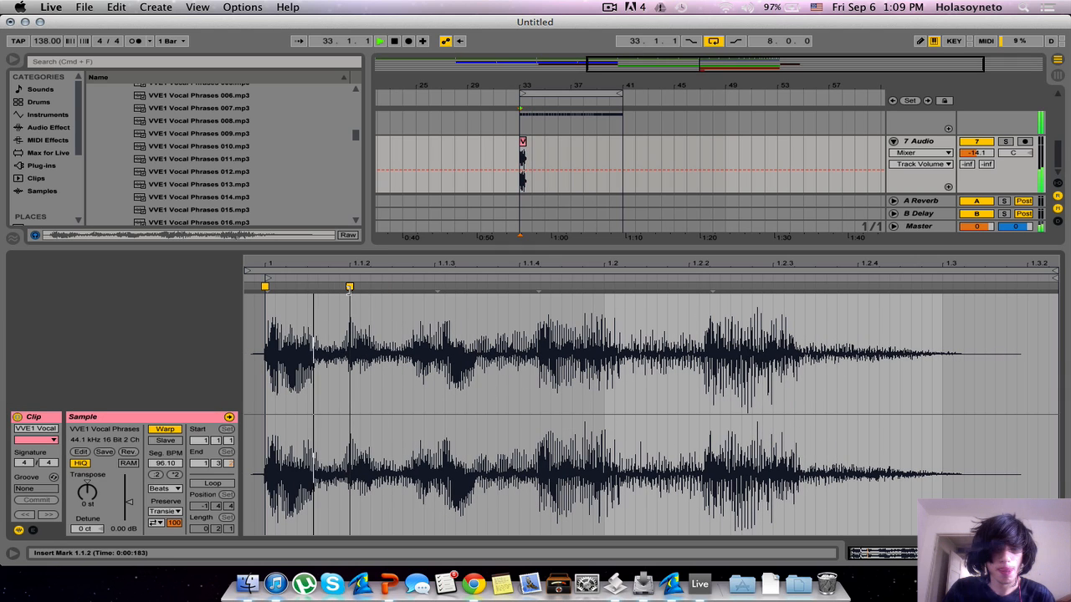
drag(442, 289, 434, 289)
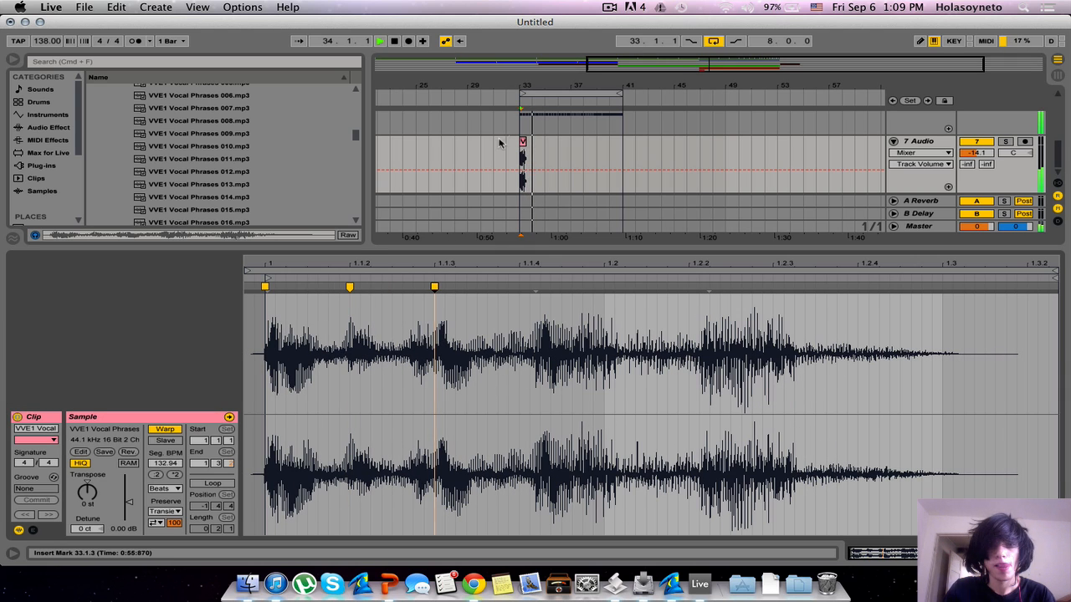
drag(492, 95, 510, 138)
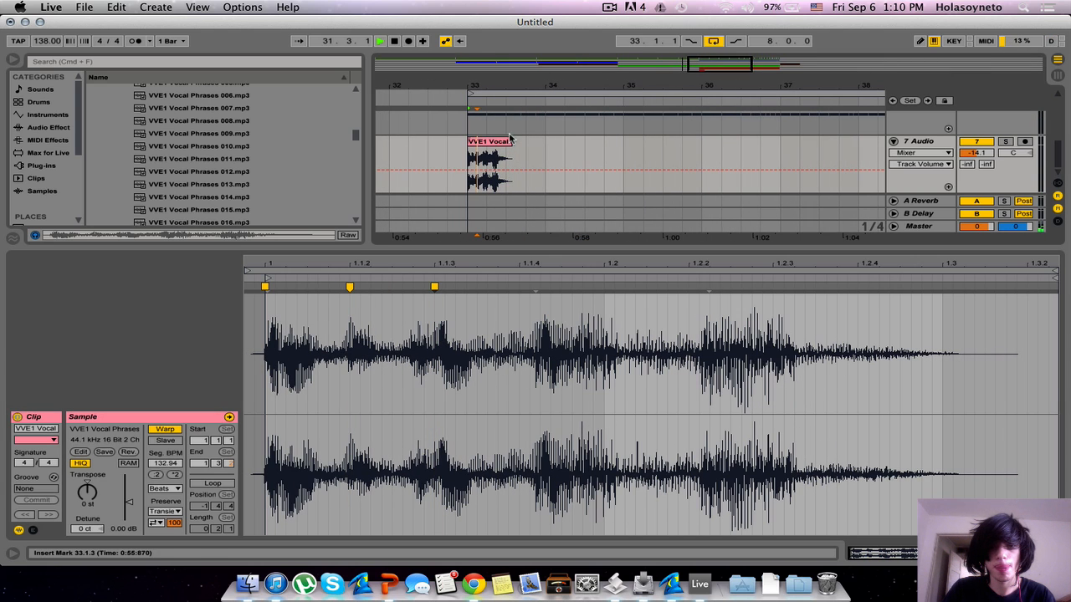
Step: Duplicate the half-bar vocal clip on track 7 back to back from bar 33 up to bar 39
click(502, 147)
key(super+d)
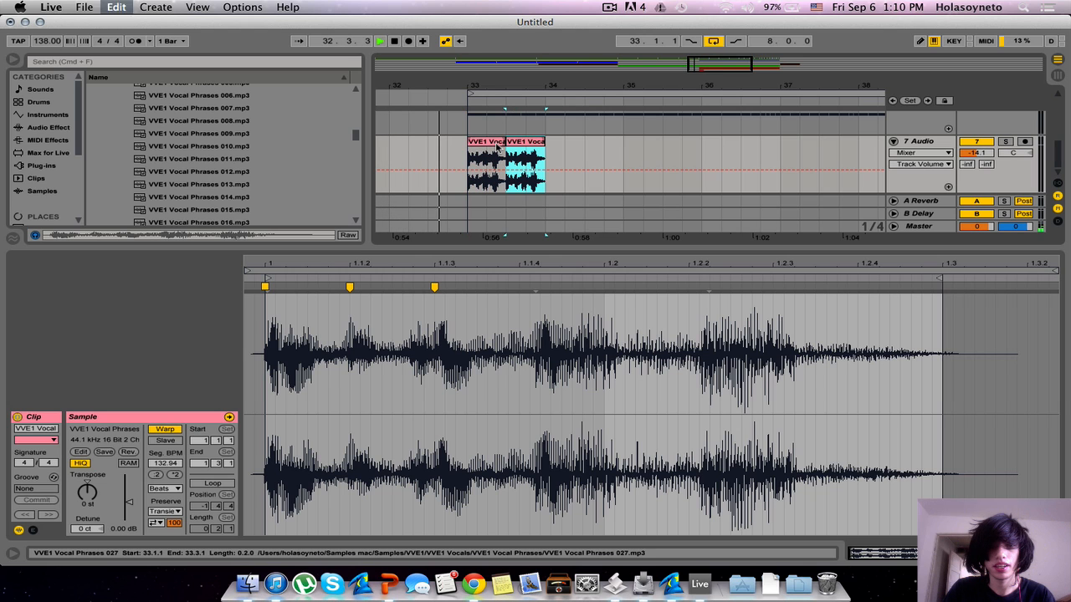
key(super+d)
key(super+d)
key(super+d)
key(super+d)
key(super+d)
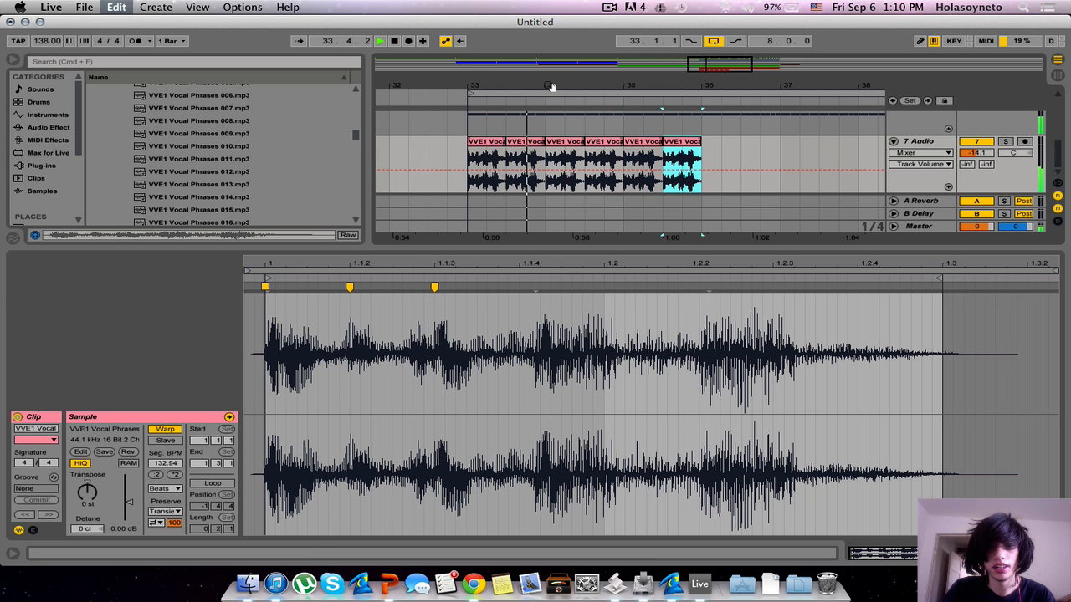
drag(550, 88, 636, 86)
key(super+d)
key(super+d)
key(super+d)
key(super+d)
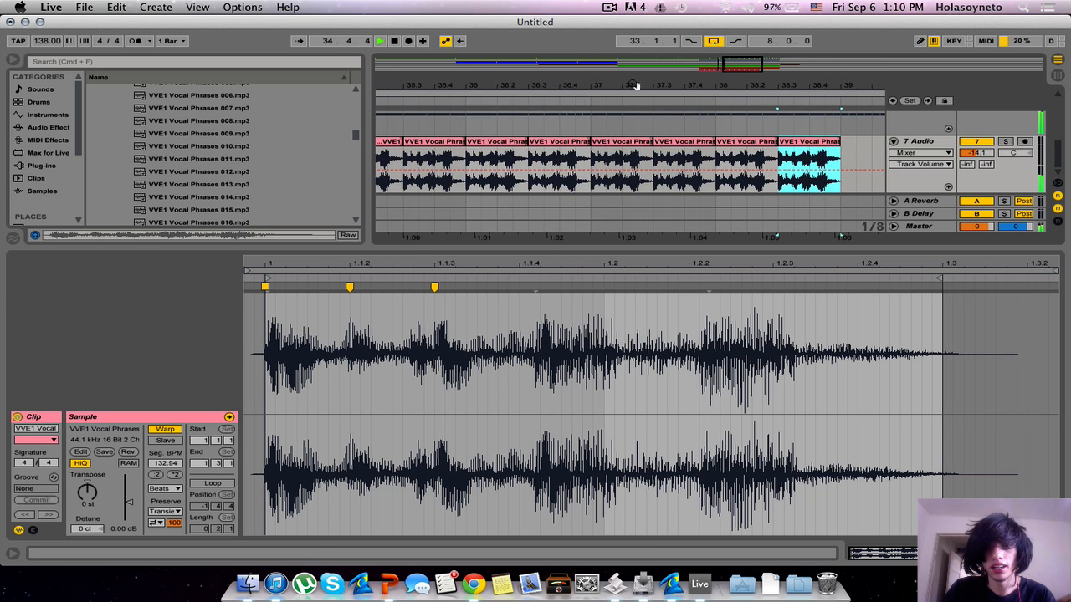
Step: Repeat the first beat of the vocal clip at 37.1.1 as one-beat slices up to 39.3.1
drag(592, 160, 622, 161)
key(super+d)
key(super+d)
key(super+d)
key(super+d)
key(super+d)
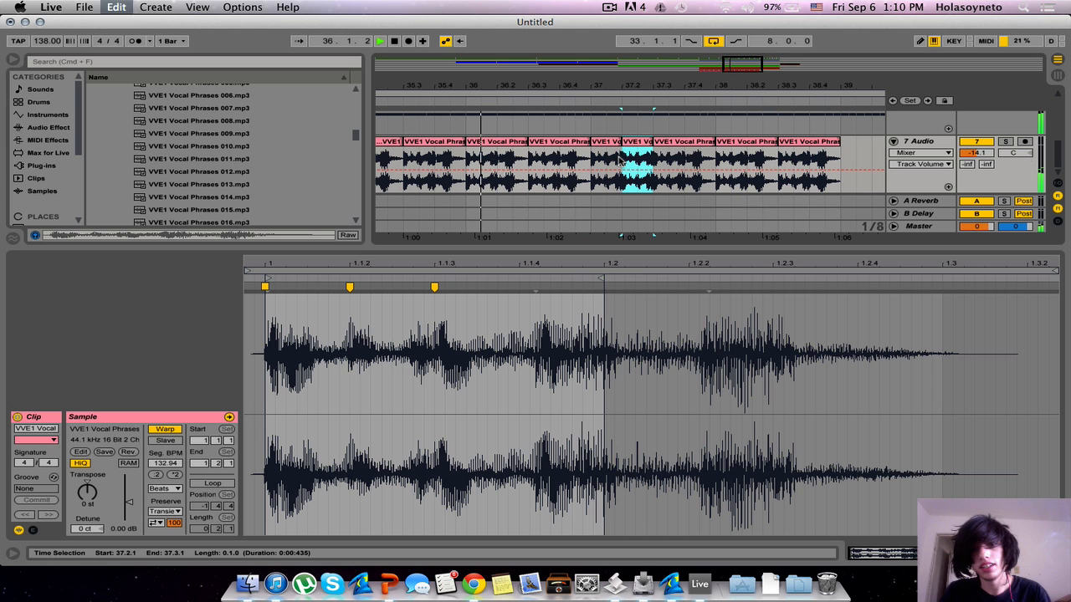
key(super+d)
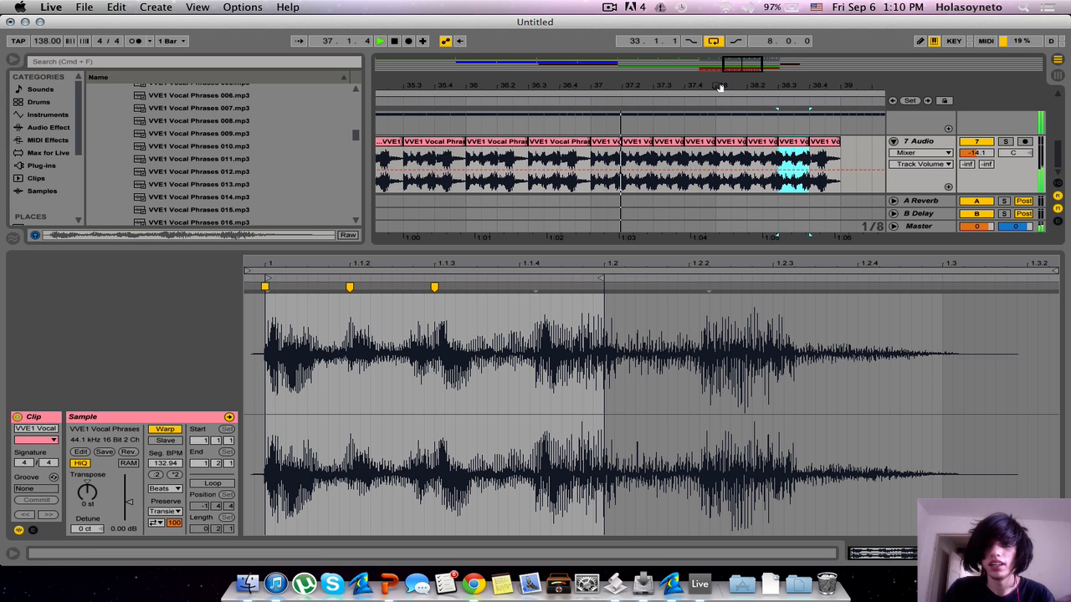
key(super+d)
key(super+d)
drag(858, 86, 686, 86)
key(super+d)
Step: Repeat the half-beat vocal slice from 39.1.1 to 39.1.3 continuously up to bar 41
drag(669, 159, 685, 159)
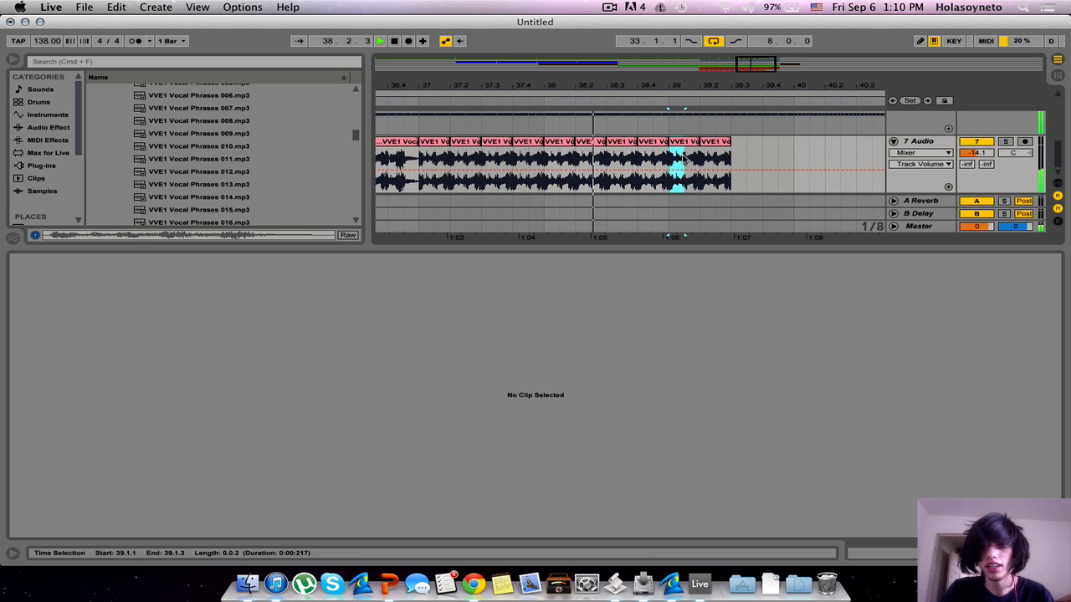
key(super+d)
key(super+d)
key(super+d)
key(super+d)
key(super+d)
key(super+d)
key(super+d)
key(super+d)
key(super+d)
key(super+d)
key(super+d)
drag(774, 86, 656, 54)
key(super+d)
key(super+d)
key(super+d)
key(super+d)
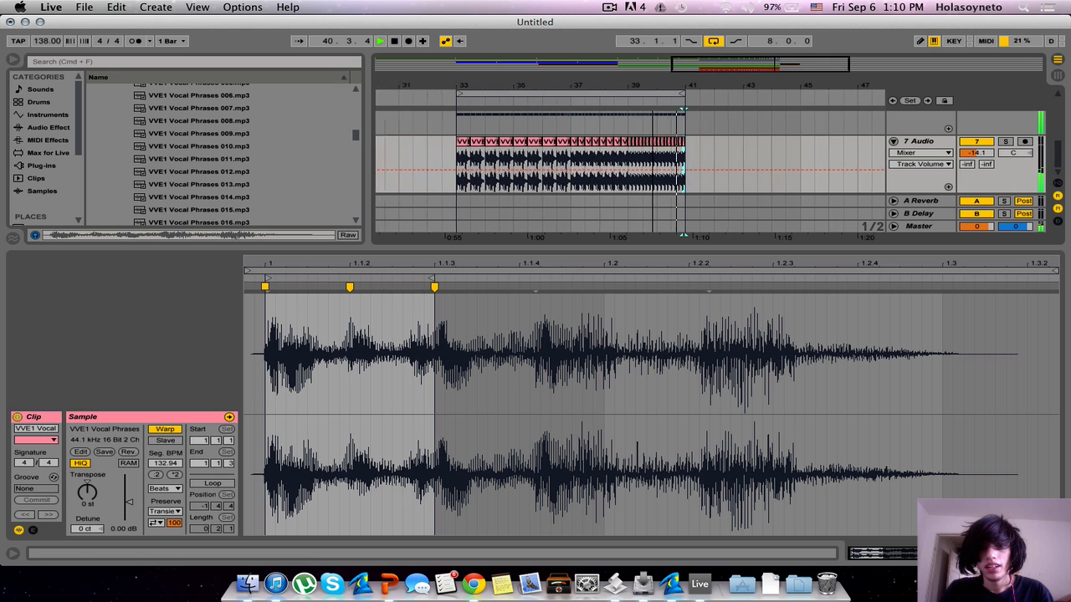
Step: Consolidate all vocal slices on track 7 between 33.1.1 and 41.1.1 into one clip
drag(684, 154, 458, 172)
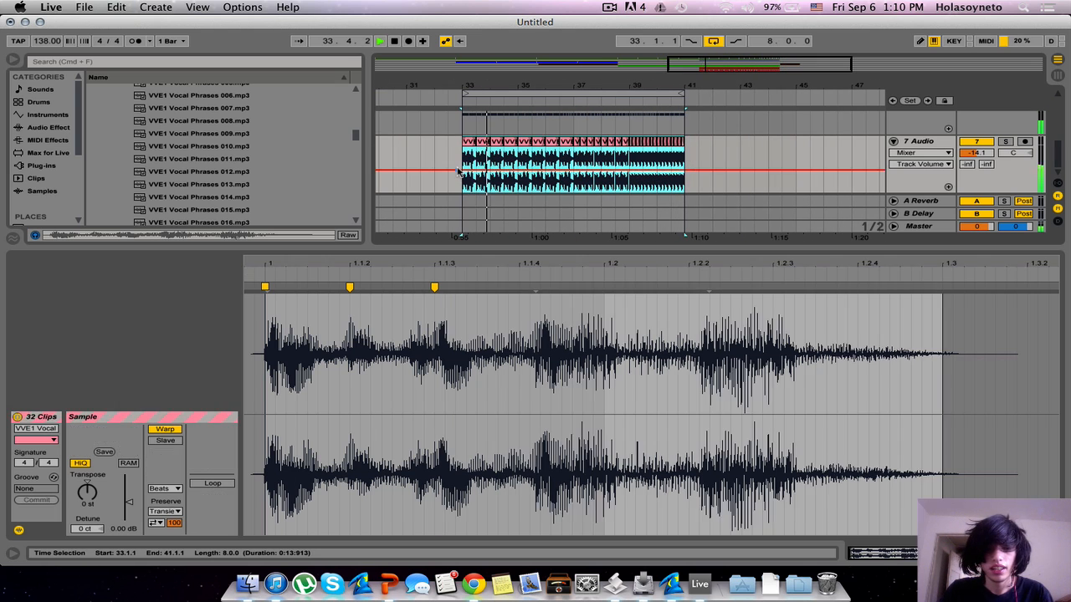
key(super+j)
key(Return)
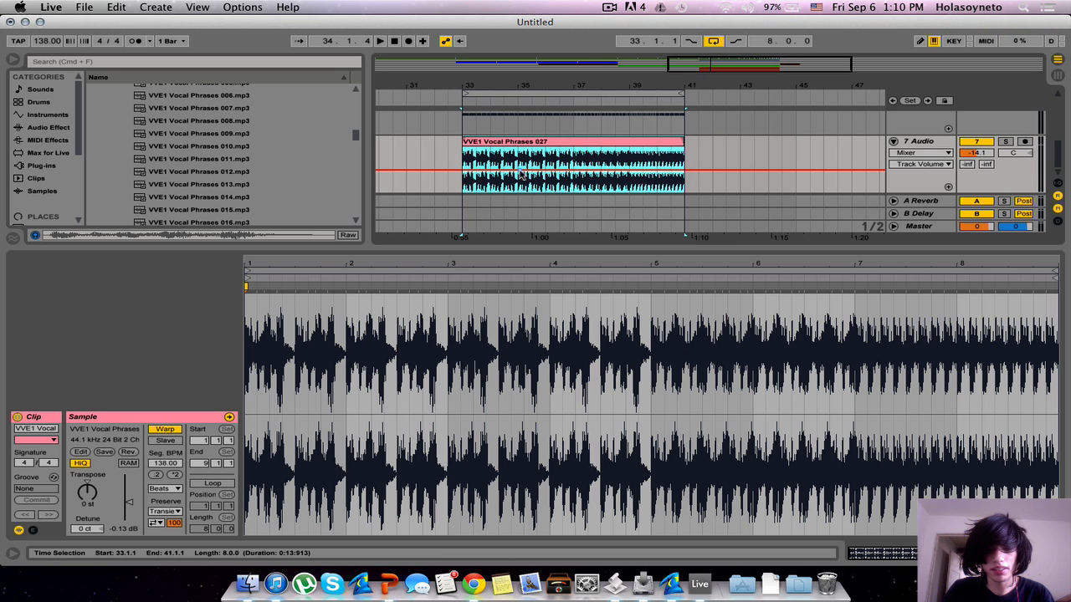
Step: Draw a Transposition Modulation envelope rising from 0 to +24 across the consolidated vocal clip and play it back
click(32, 531)
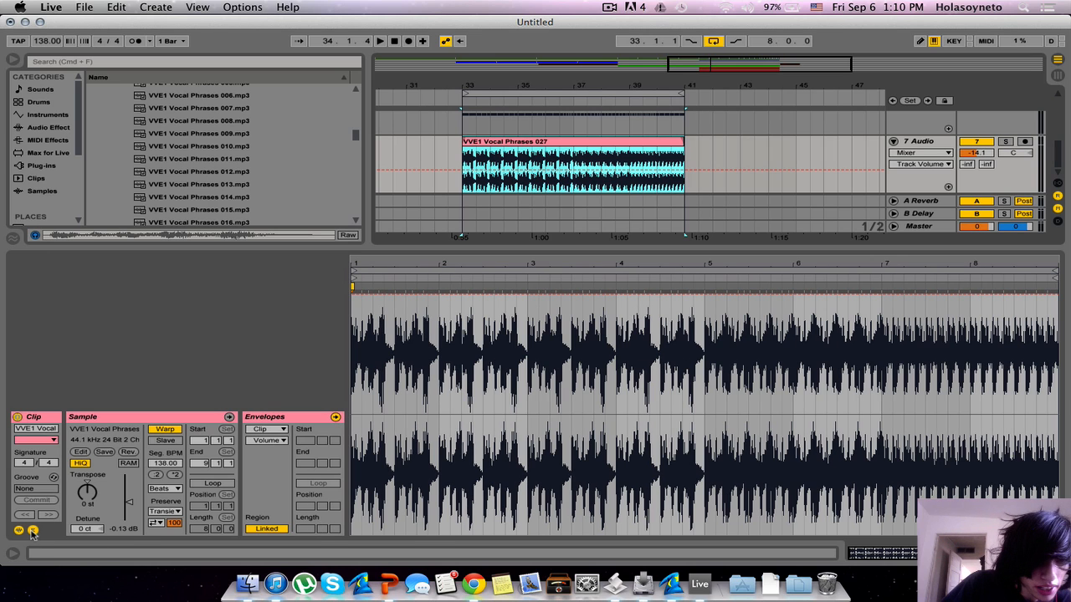
click(273, 437)
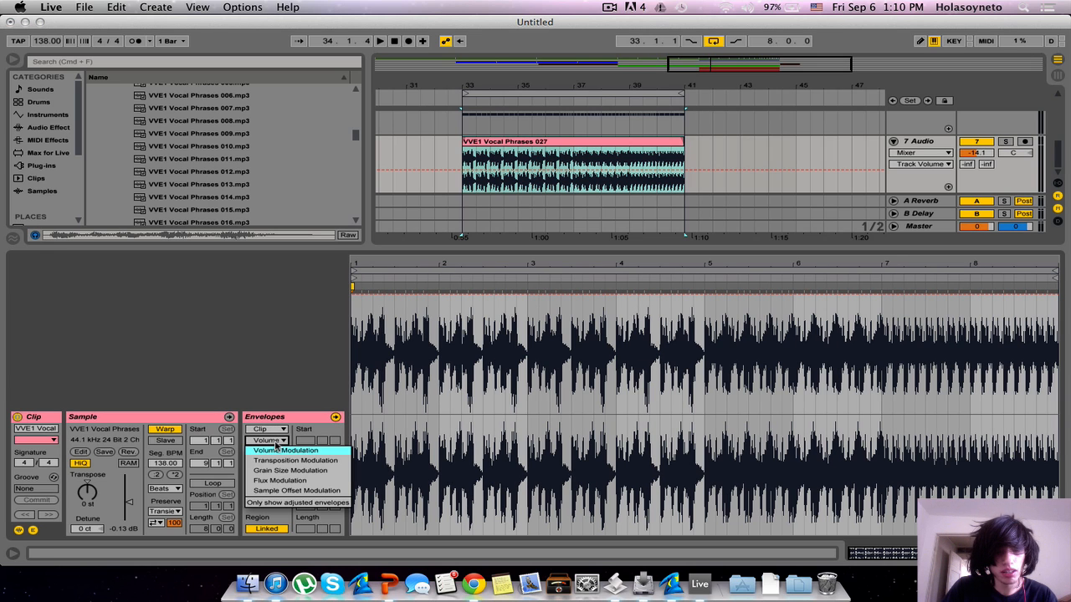
click(281, 467)
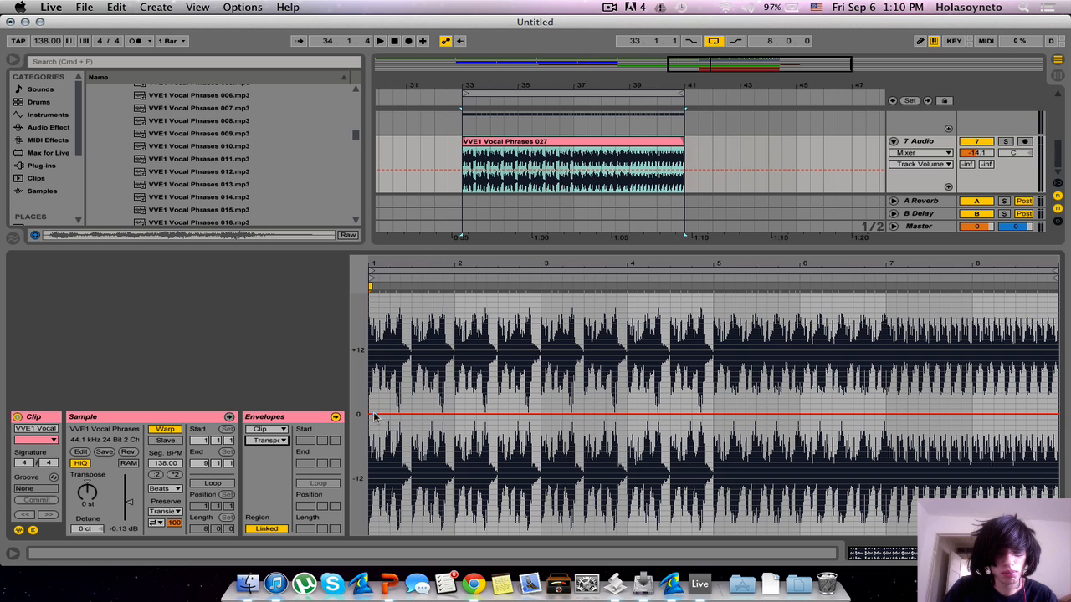
drag(391, 416, 1045, 298)
key(space)
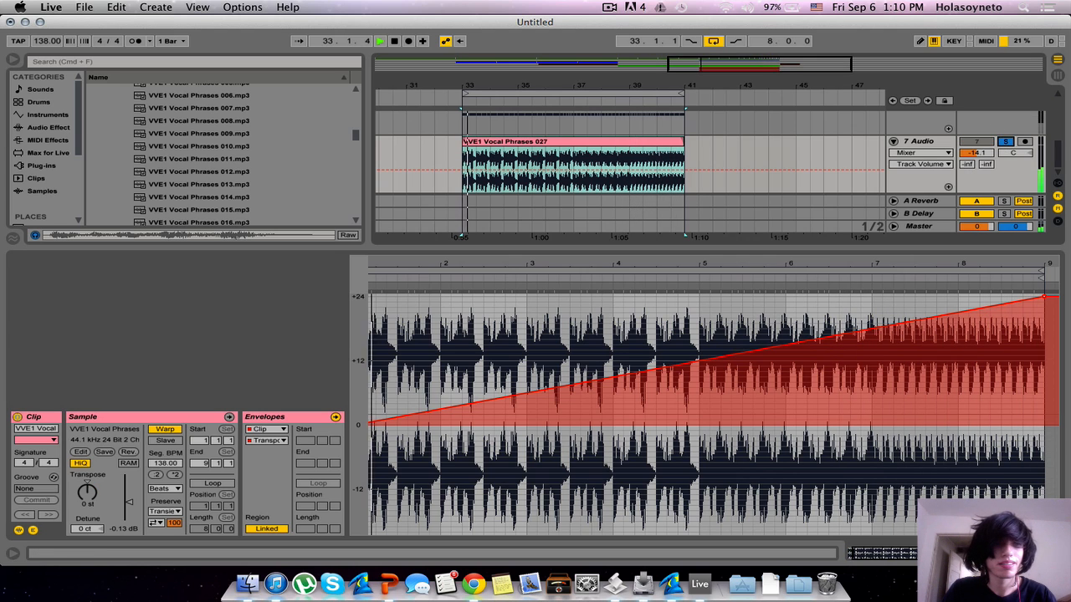
Step: Add a Compressor to track 7 and lower its threshold to -23.2 dB
click(40, 128)
drag(122, 179, 223, 519)
drag(85, 447, 85, 485)
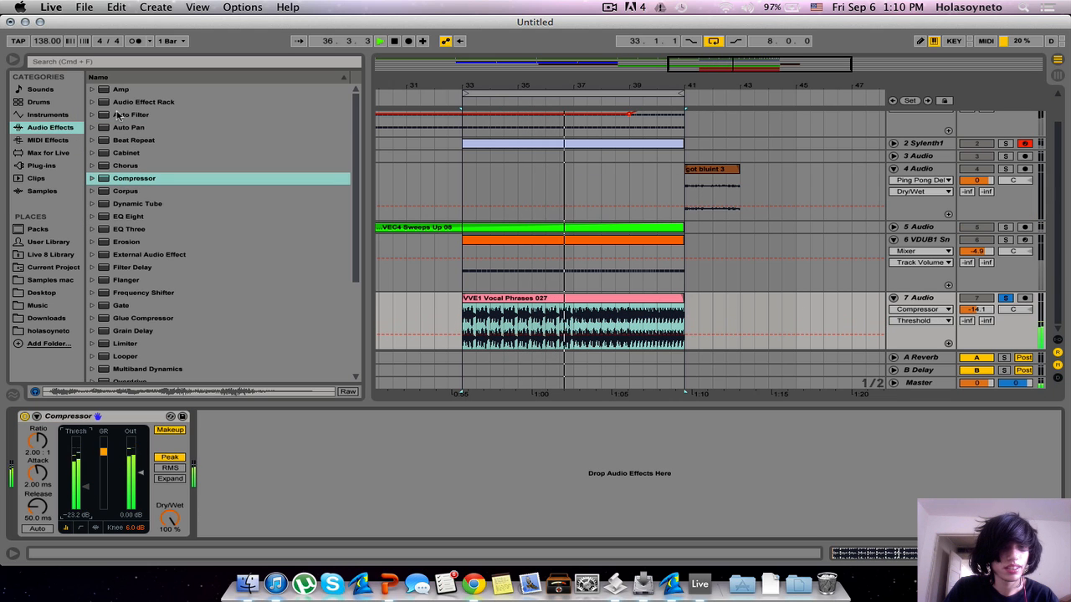
Step: Add an Auto Filter after the Compressor and automate its frequency from 500 Hz at bar 33 up to about 19.9 kHz at bar 41
drag(130, 114, 291, 471)
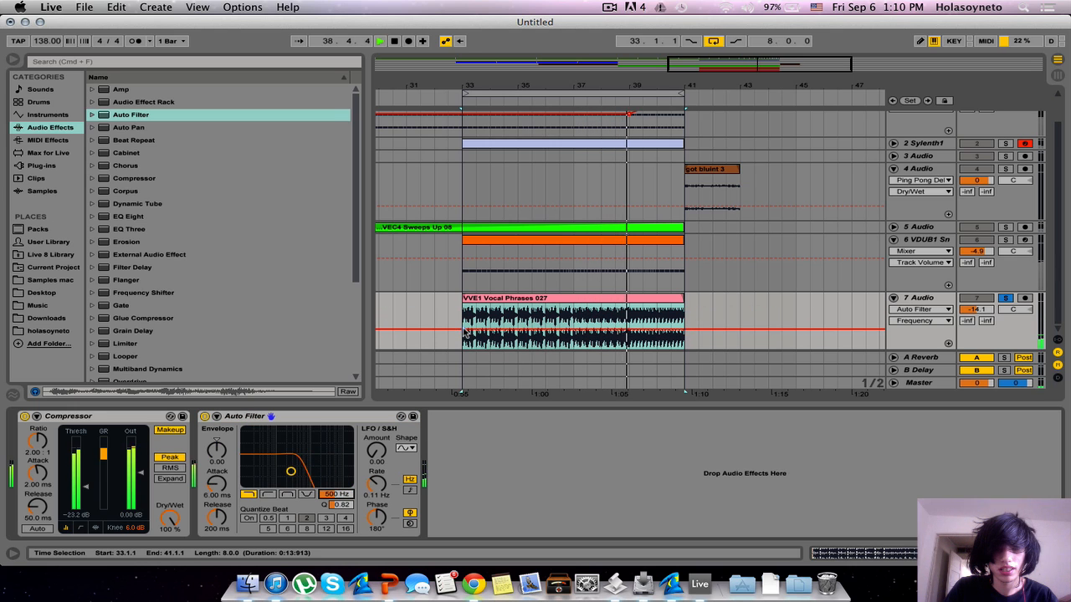
drag(483, 329, 675, 308)
key(super+z)
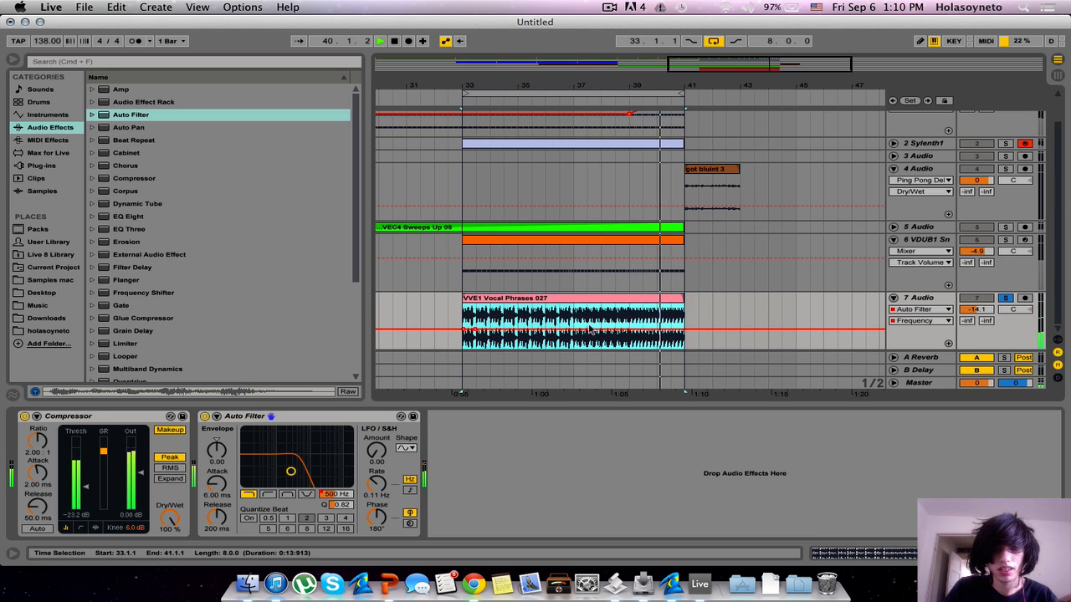
click(544, 344)
drag(476, 330, 682, 306)
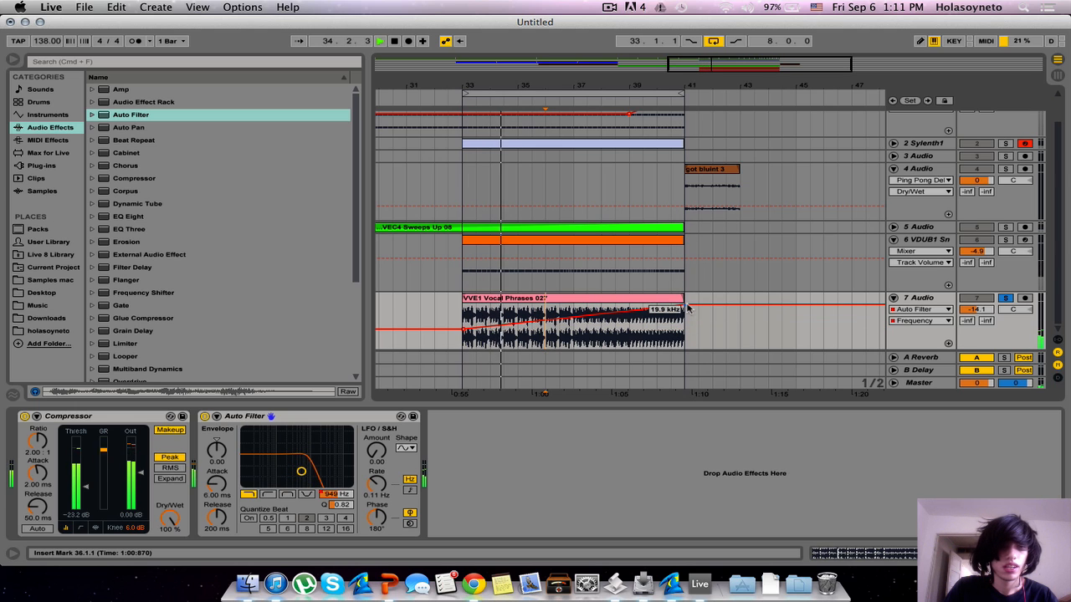
Step: Insert an Amp before the Auto Filter, set to Lead with Dual output, and turn its Bass all the way down
drag(112, 90, 200, 501)
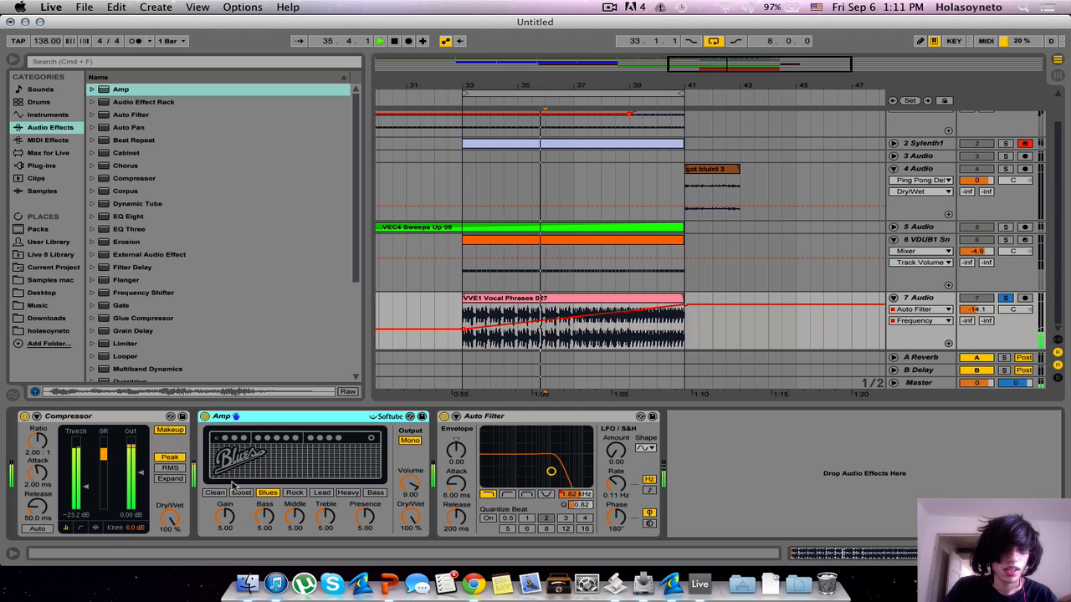
click(412, 440)
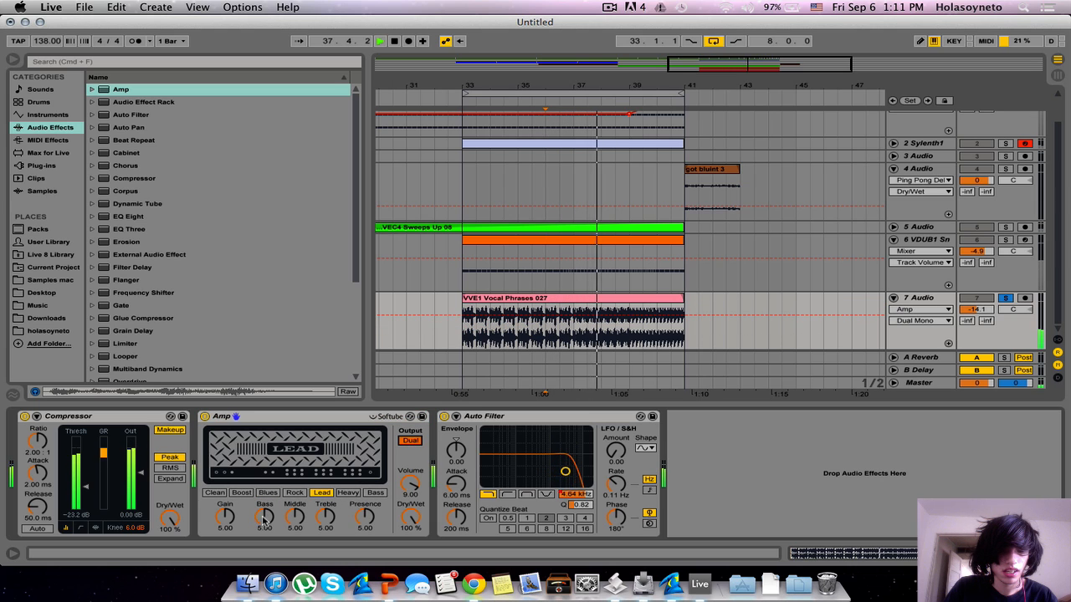
drag(263, 519, 263, 560)
Step: Take track 7 out of solo and turn off arrangement looping so playback runs past bar 41
right_click(1004, 299)
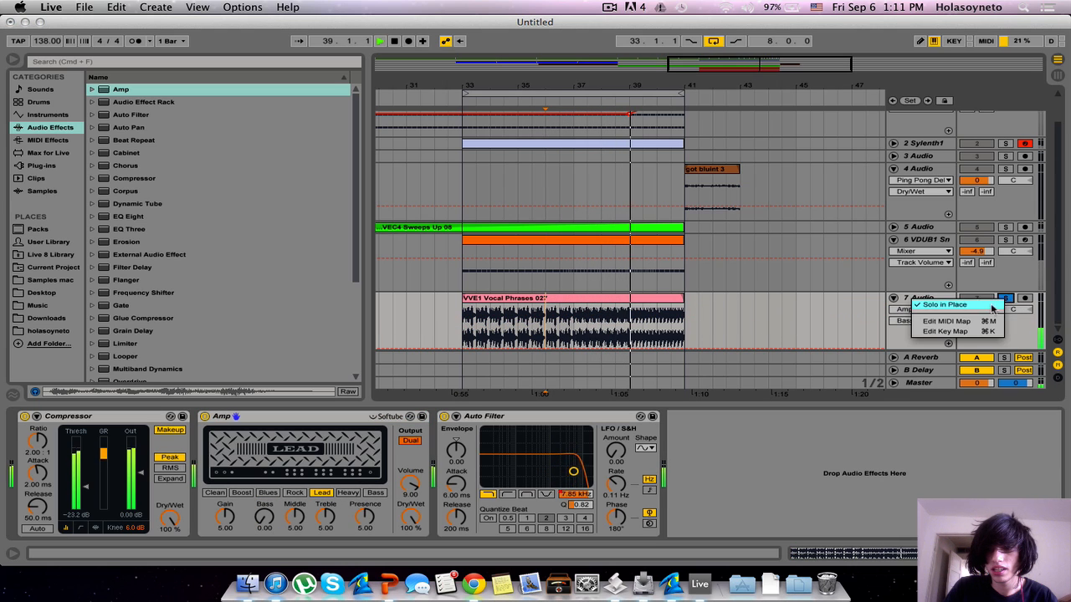
click(993, 305)
click(1005, 299)
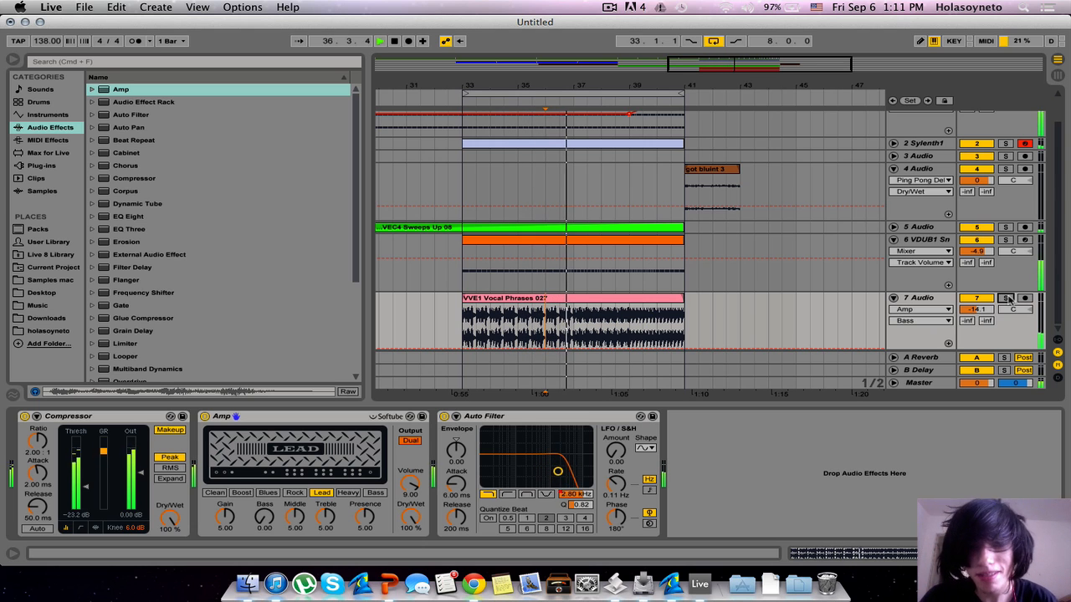
key(super+alt+l)
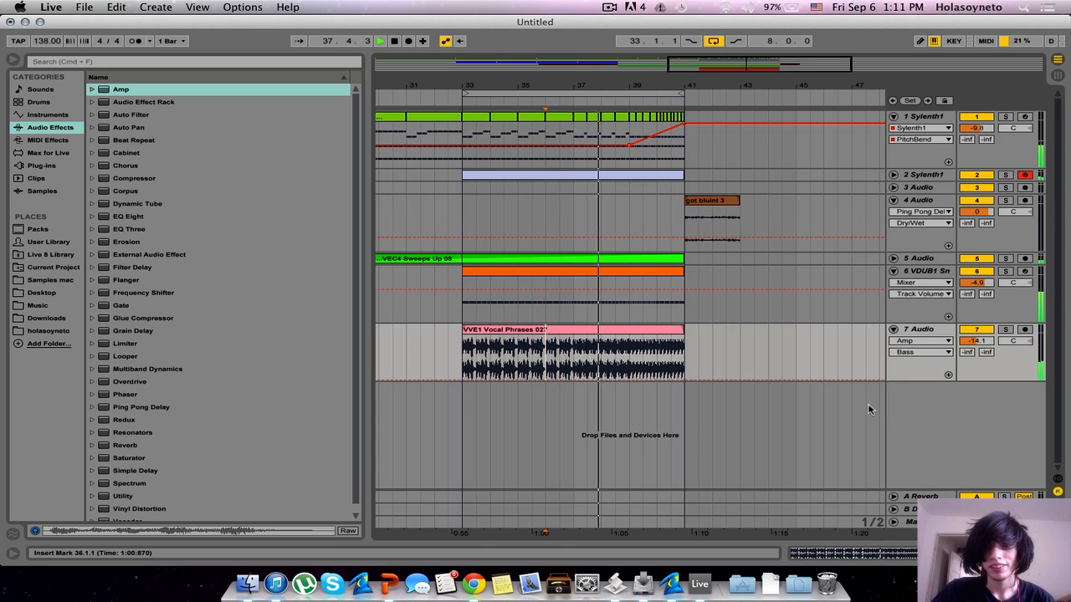
drag(693, 91, 690, 88)
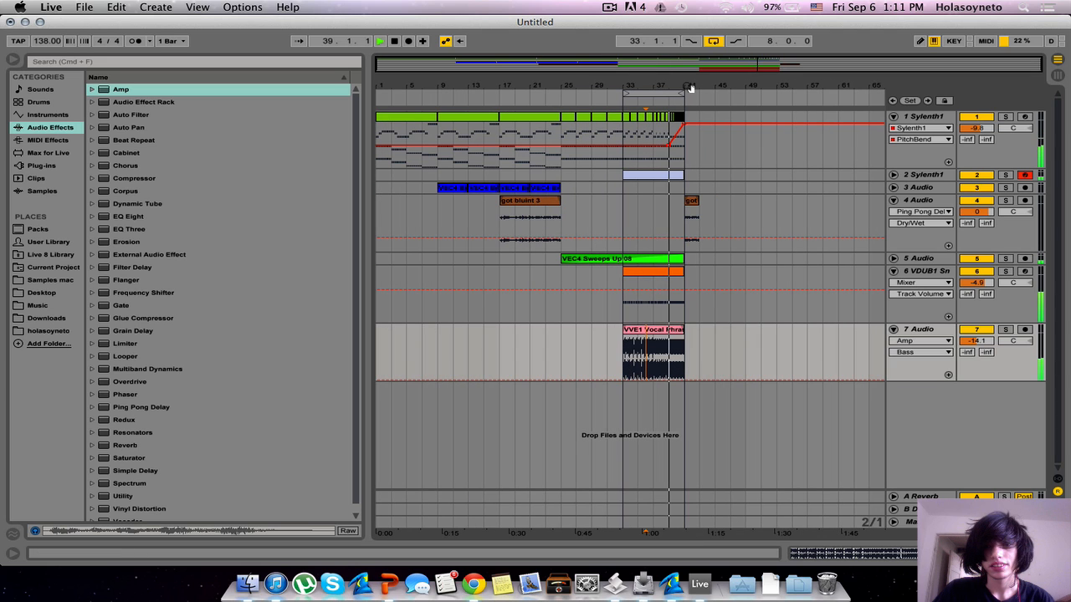
click(712, 41)
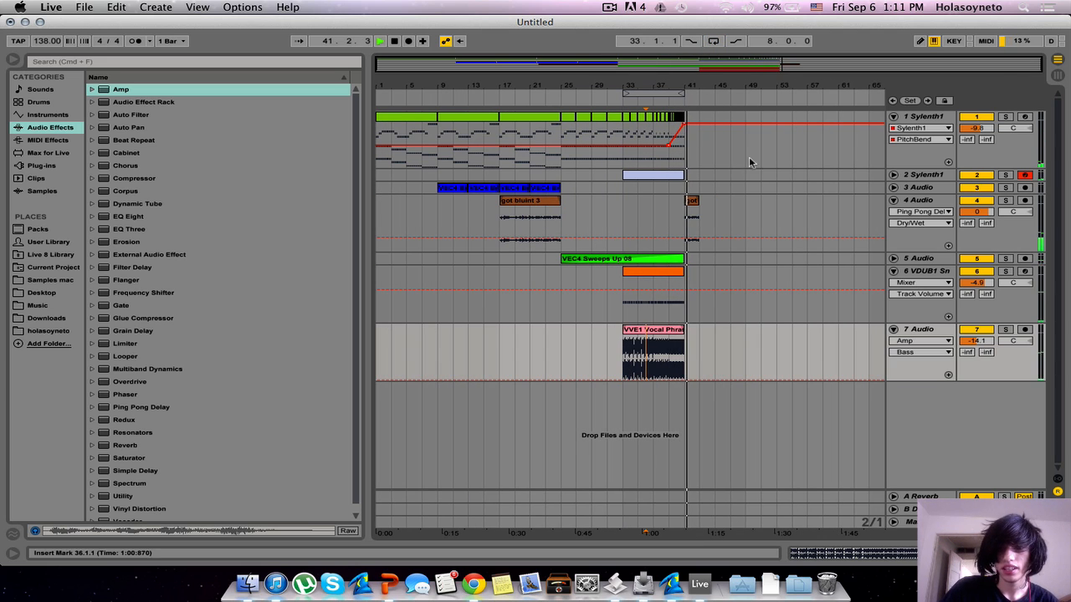
Step: Automate track 4's volume to drop to -inf from bar 43 onward, cutting off the delay tail
click(927, 201)
click(926, 202)
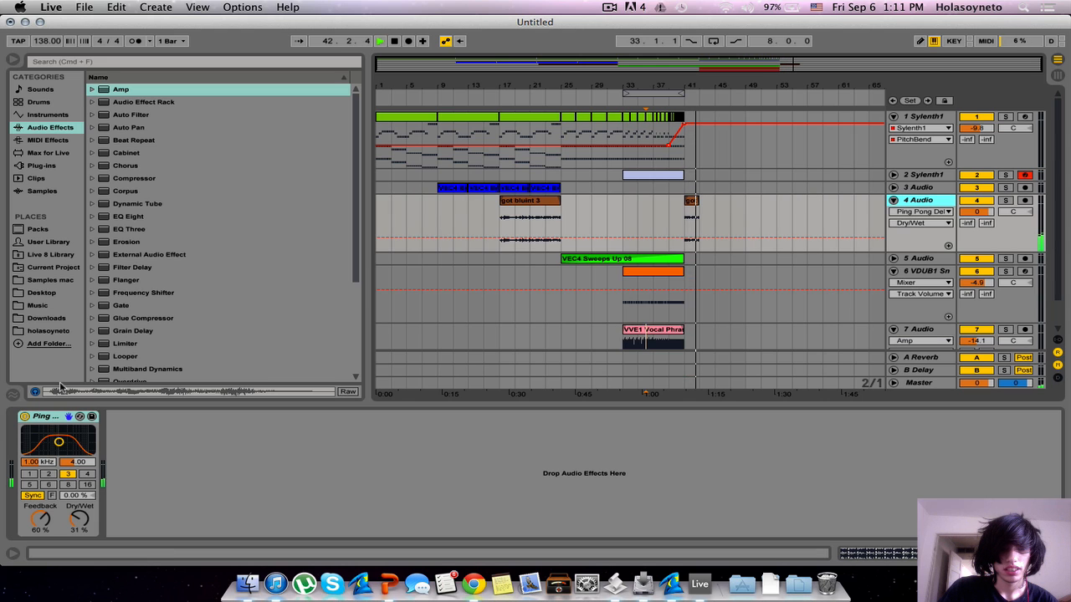
click(970, 214)
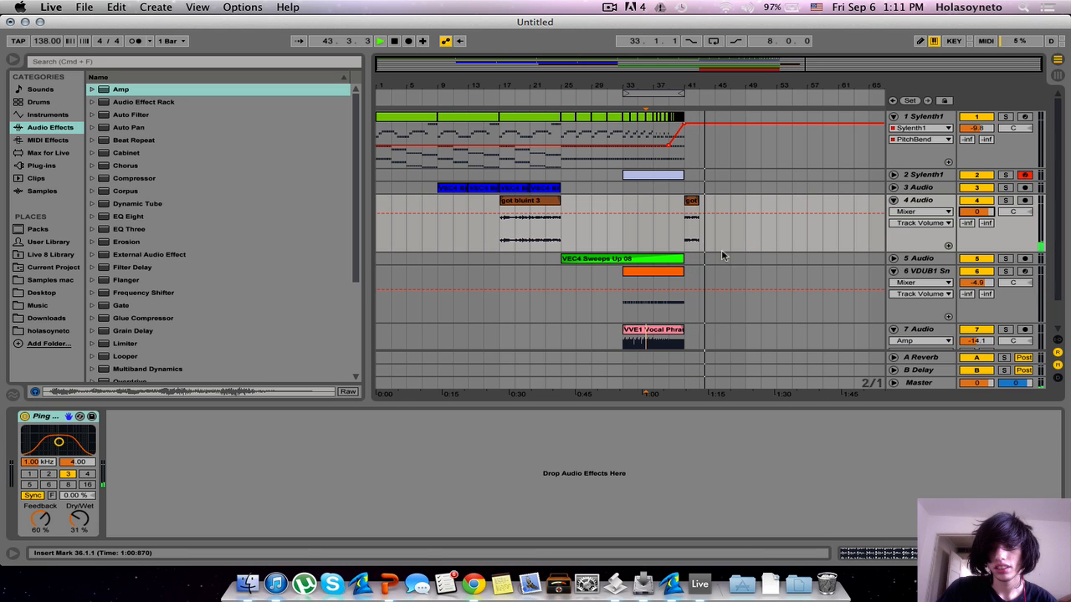
drag(700, 239, 742, 249)
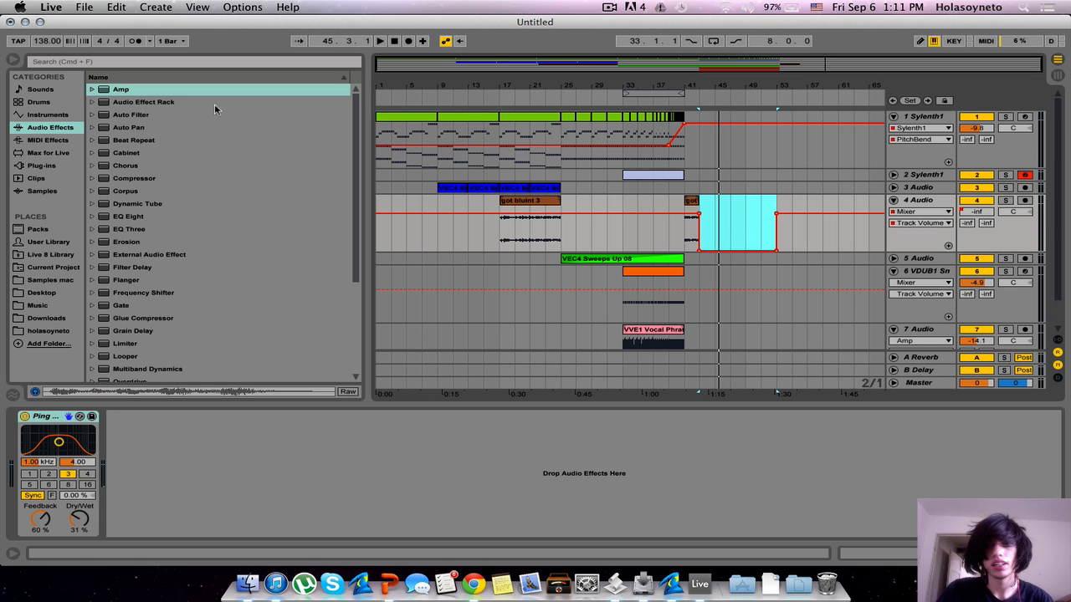
click(780, 215)
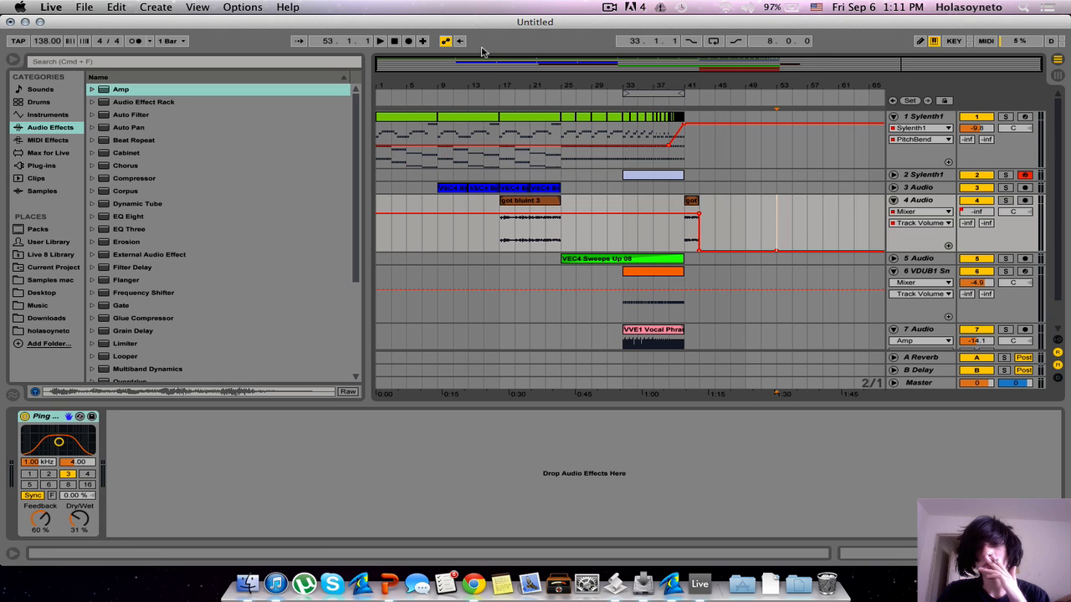
Step: Start playback and fold tracks 4, 6 and 7 in the arrangement
key(space)
click(894, 200)
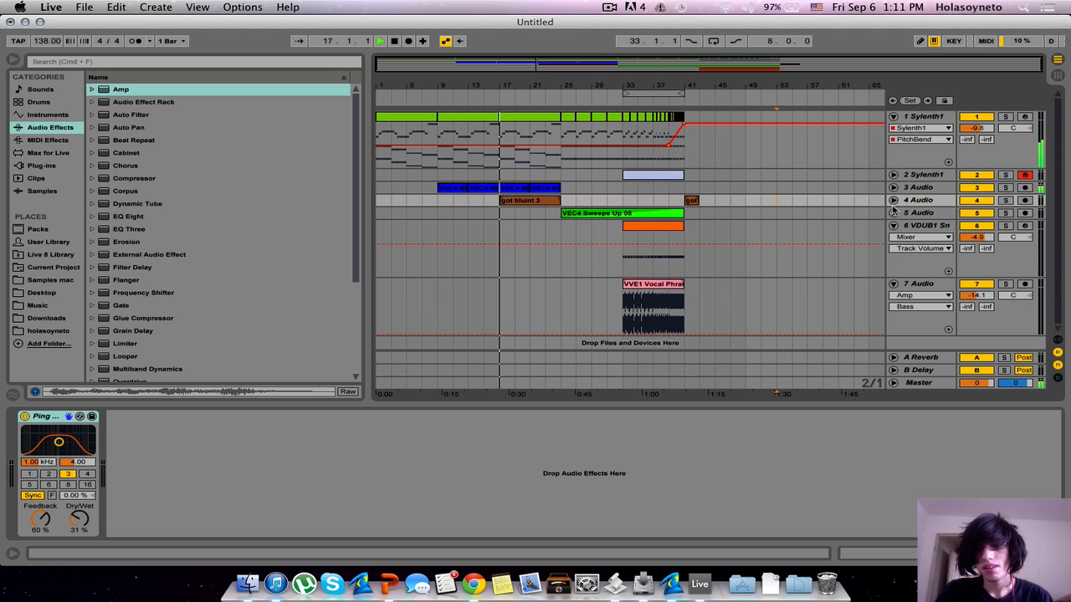
click(893, 225)
click(892, 239)
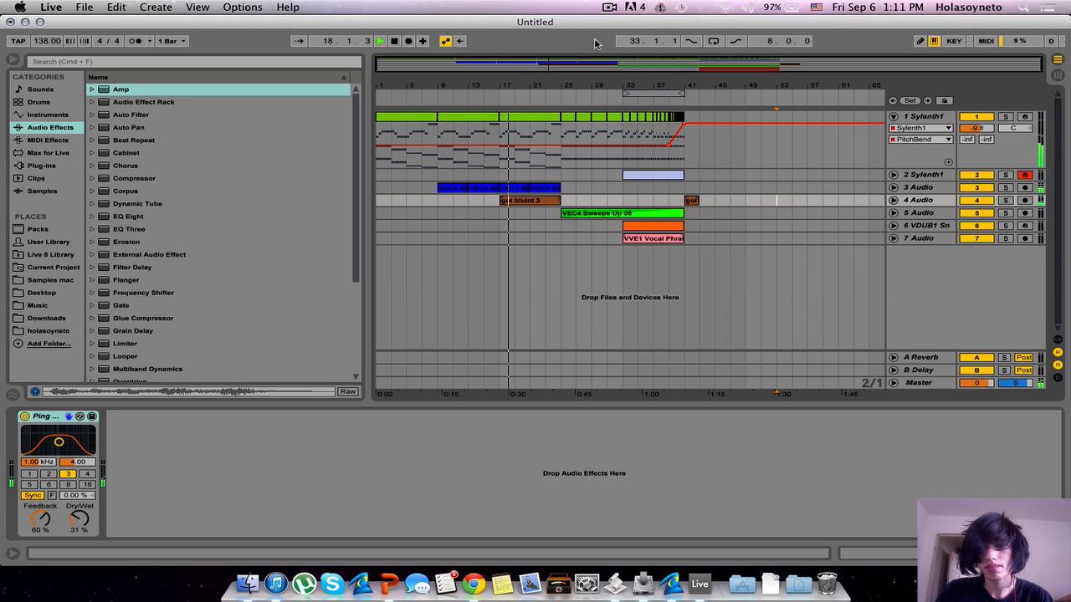
Step: Loop the eight bars from bar 43 to 51, open the Samples mac folder and stop playback
drag(638, 95, 714, 94)
click(712, 41)
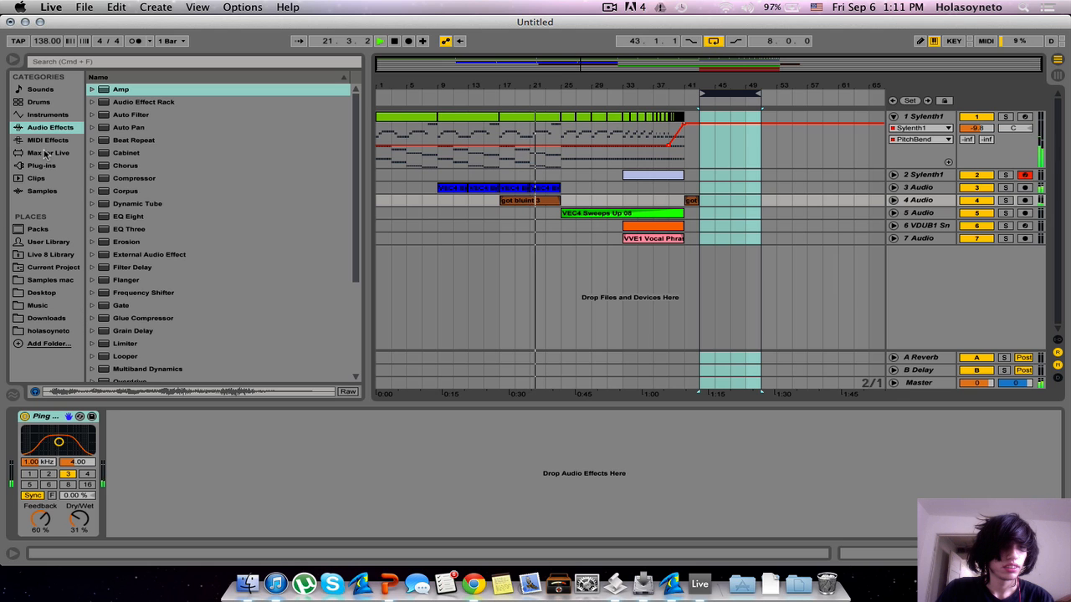
click(46, 280)
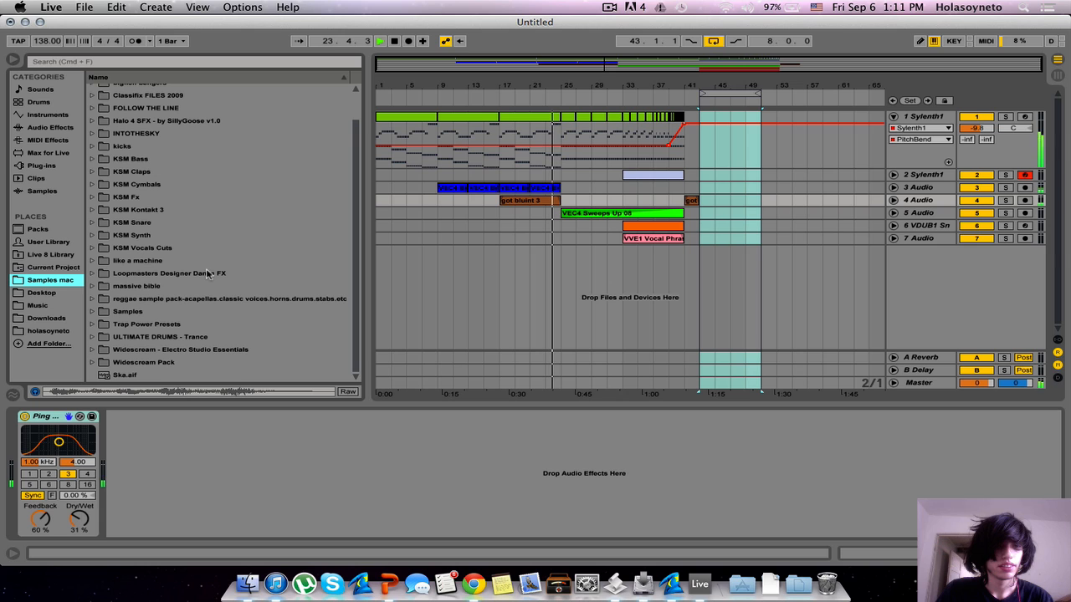
key(space)
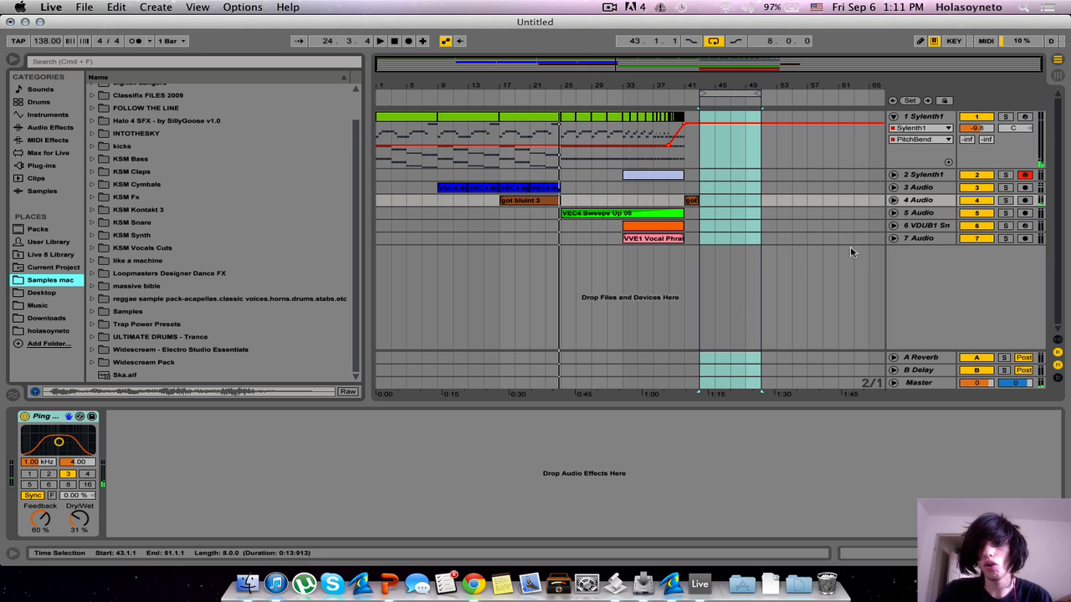
Step: Insert two new MIDI tracks below track 7
click(918, 240)
key(super+shift+t)
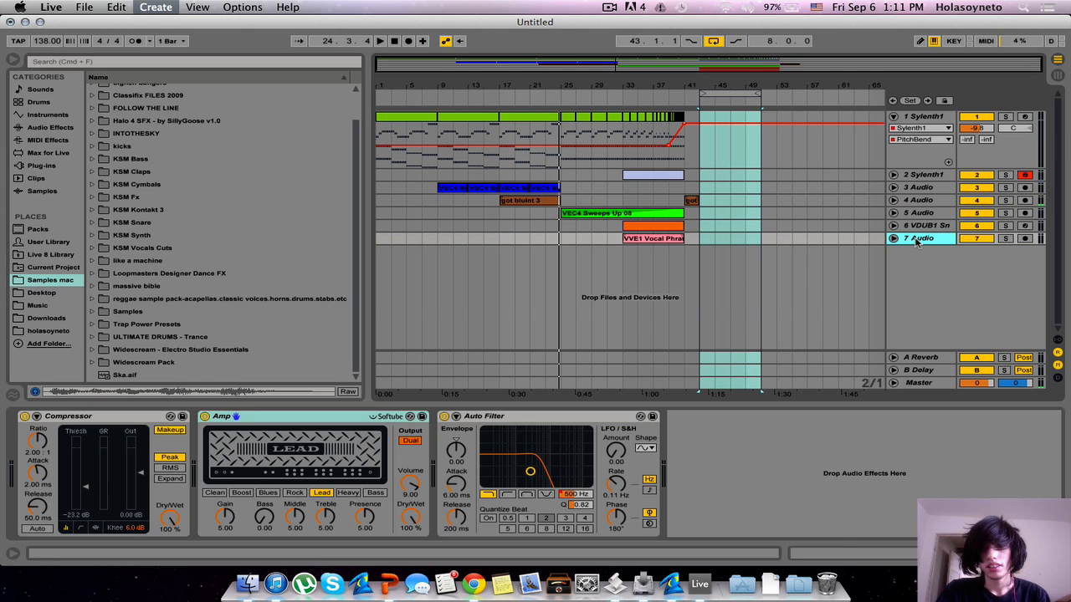
key(super+shift+t)
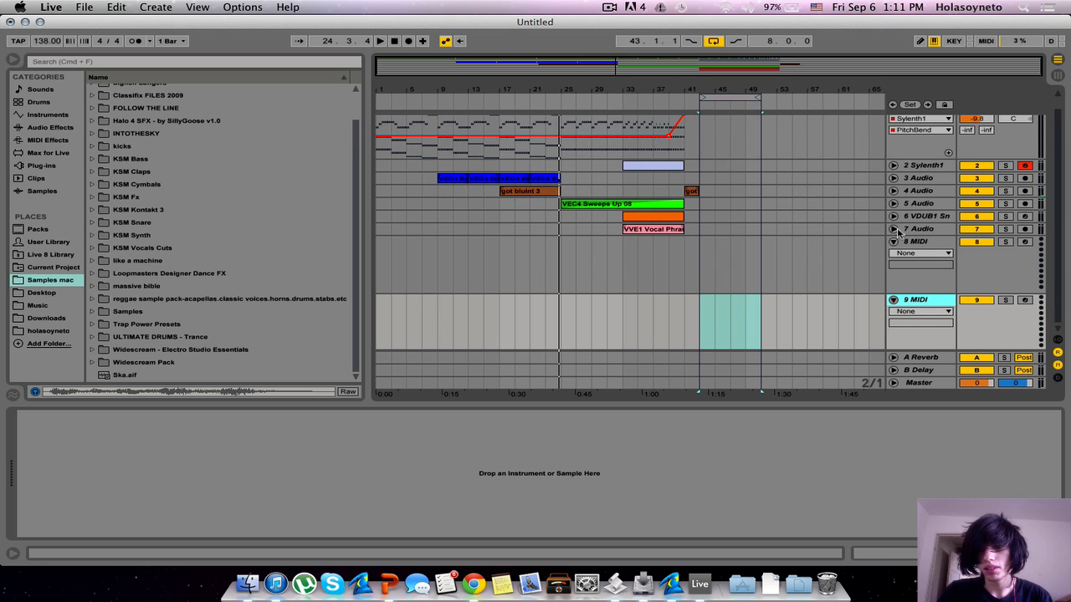
Step: Fold track 1 and load the BazzISM2 VST plug-in onto MIDI track 8
scroll(893, 228, up, 1)
click(893, 122)
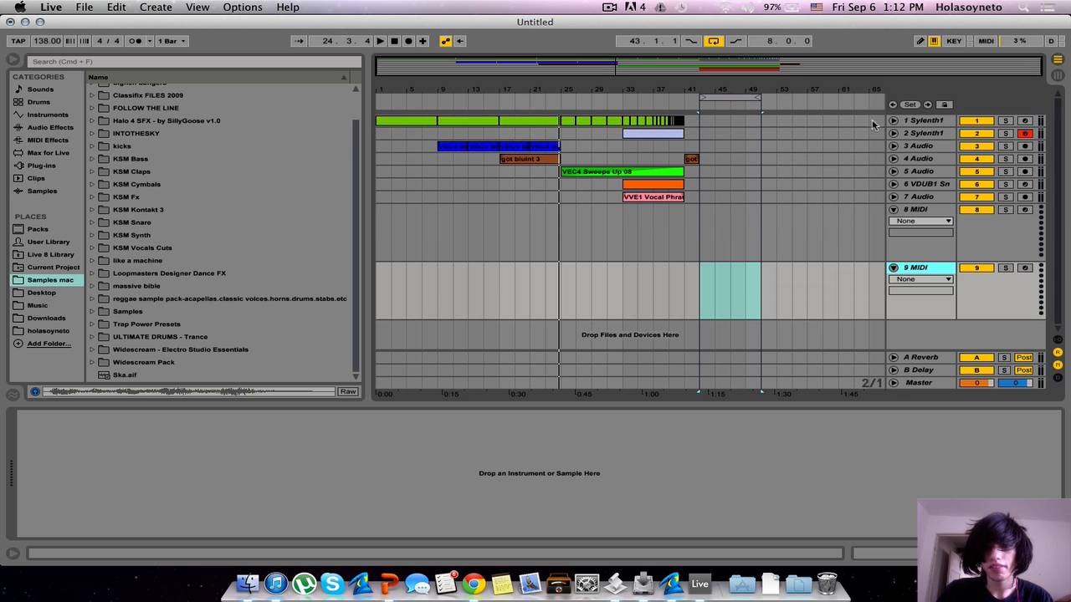
click(27, 170)
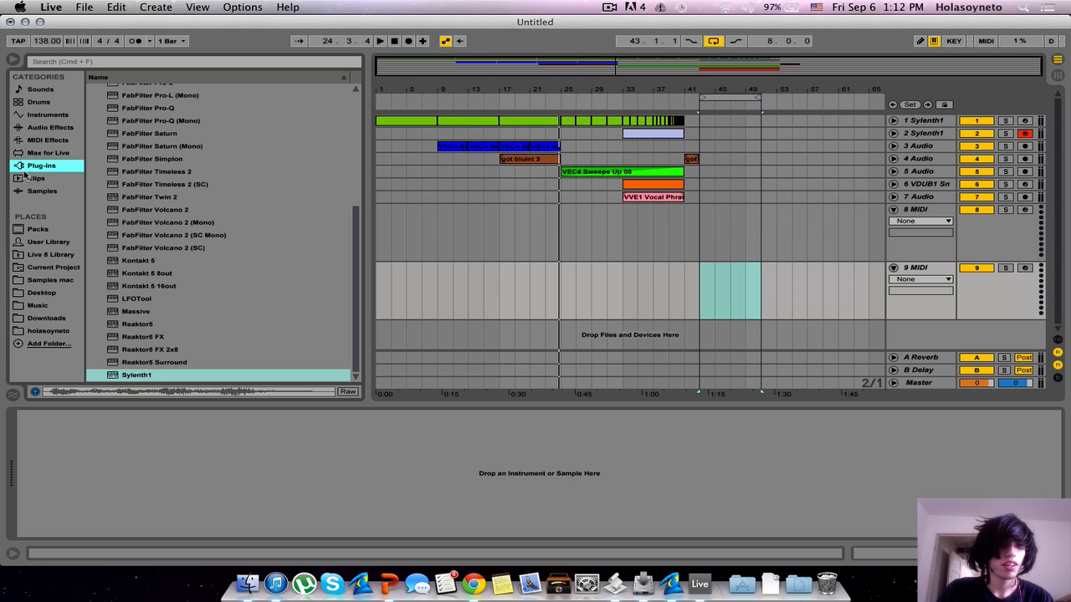
scroll(171, 193, up, 10)
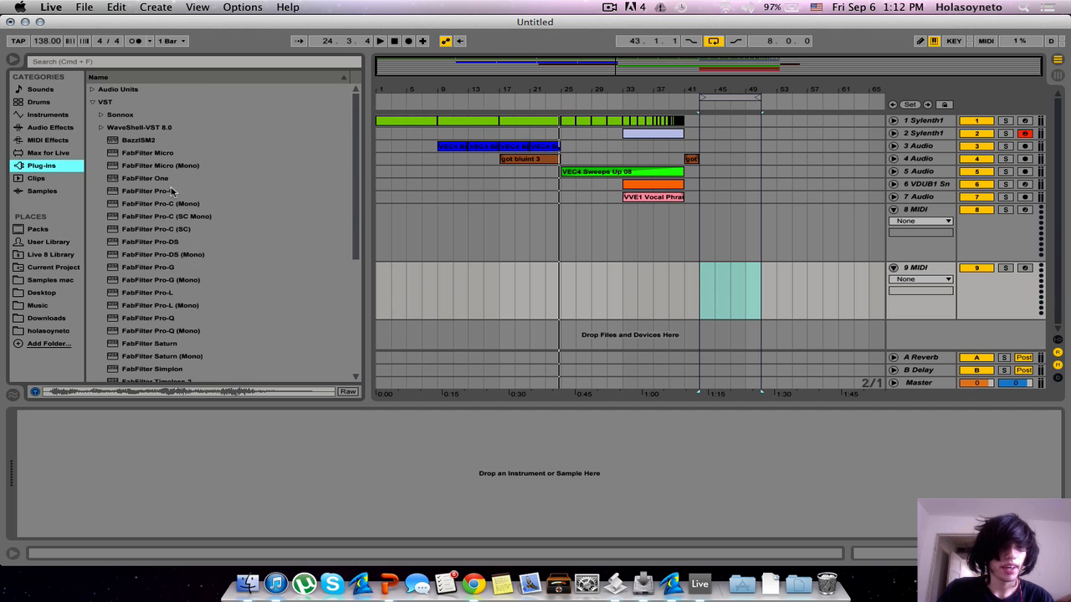
click(136, 140)
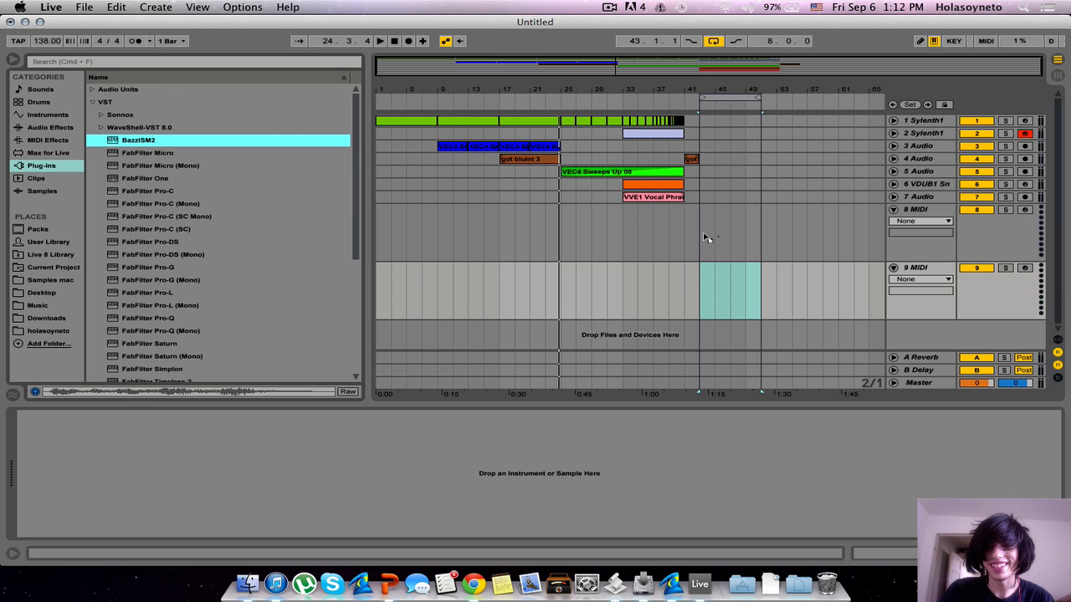
Step: Create a MIDI clip on the BazzISM2 track spanning bars 43 to 51 and move the plug-in window off it
drag(704, 235, 730, 248)
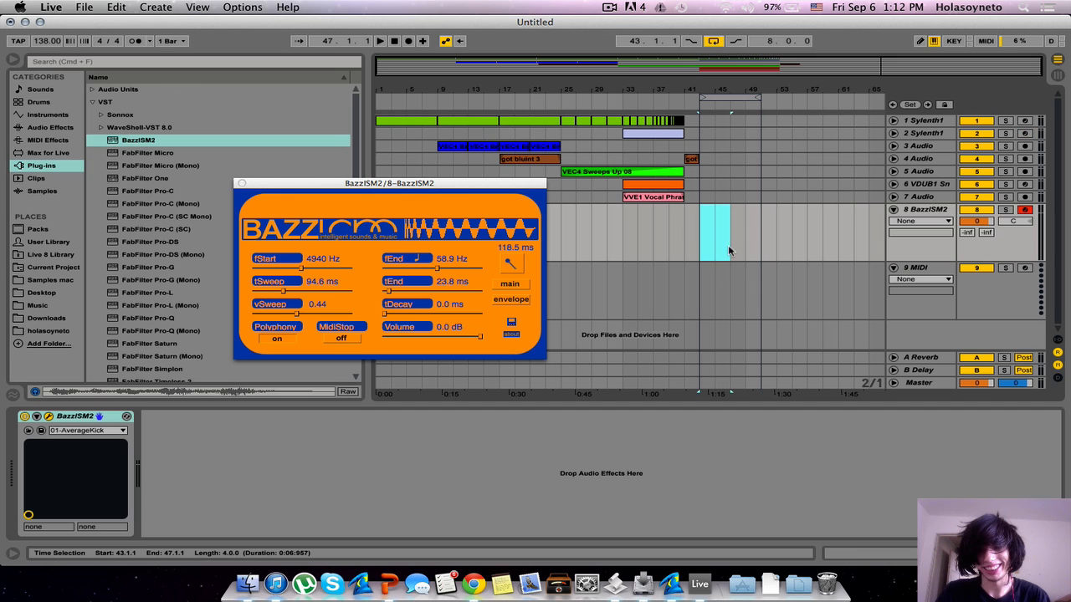
key(super+shift+m)
drag(729, 210, 760, 210)
drag(281, 183, 376, 116)
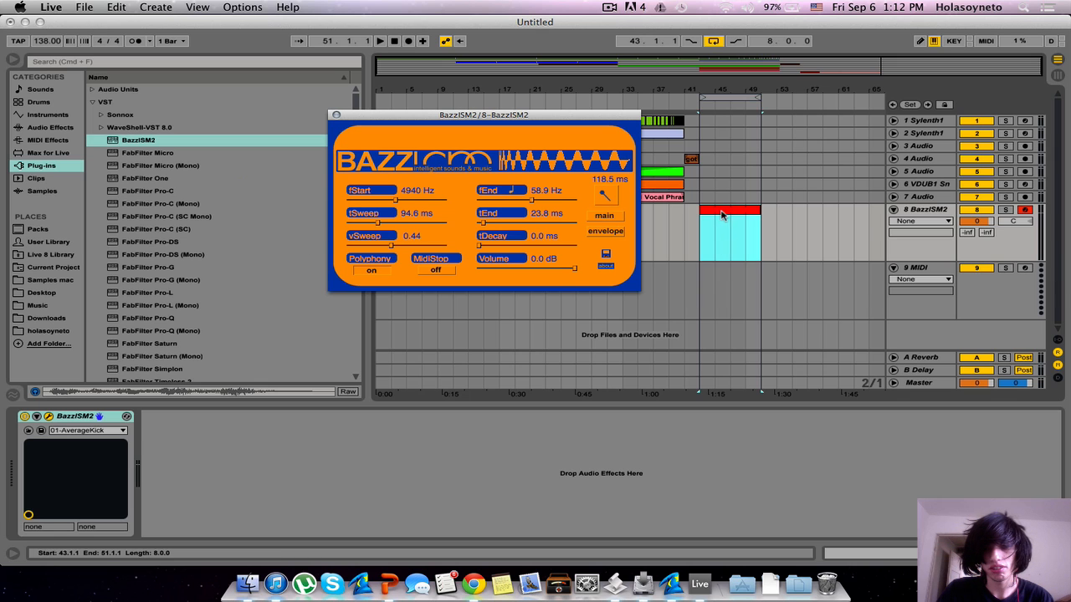
Step: Fill the new clip's two-bar pattern with eight consecutive one-beat C3 notes
double_click(729, 238)
right_click(432, 366)
click(477, 537)
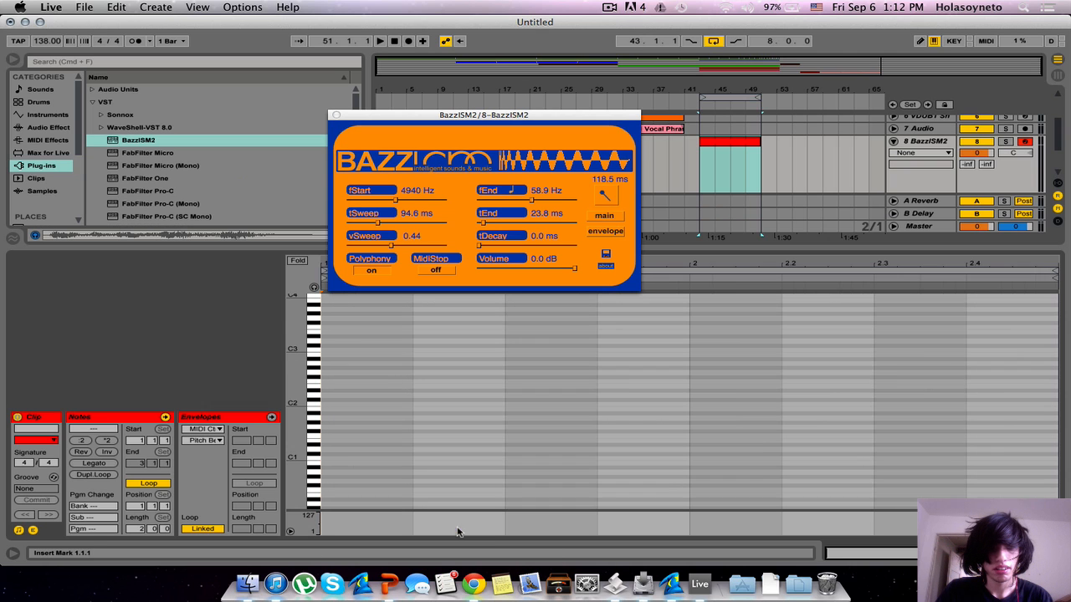
double_click(336, 350)
key(super+d)
key(super+d)
key(super+d)
key(super+d)
key(super+d)
key(super+d)
key(super+d)
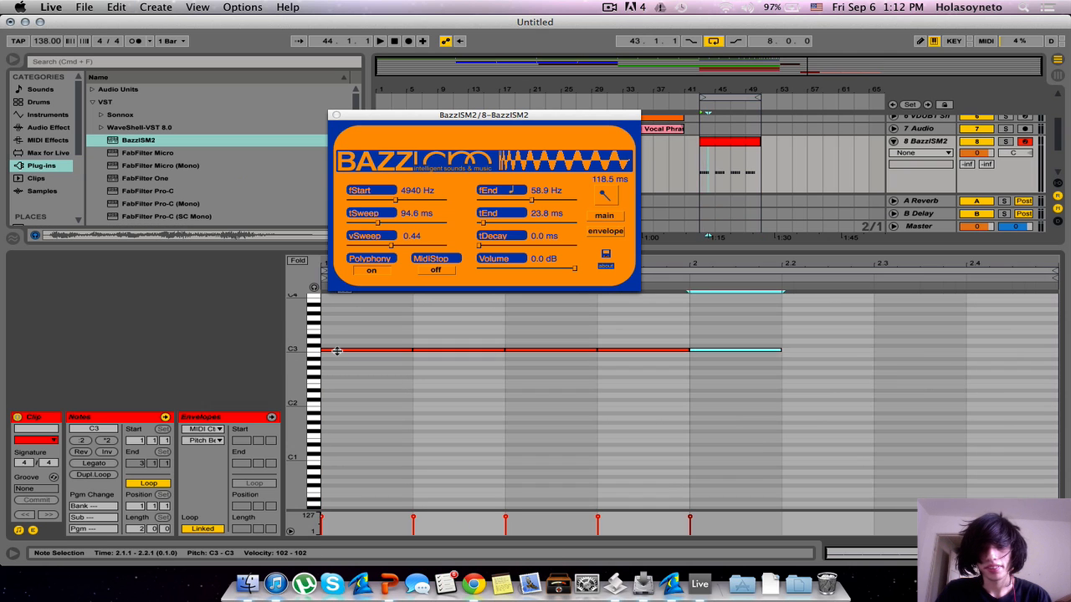
Step: Set the BazzISM2 kick's fEnd frequency to G0 (49.0 Hz)
click(512, 191)
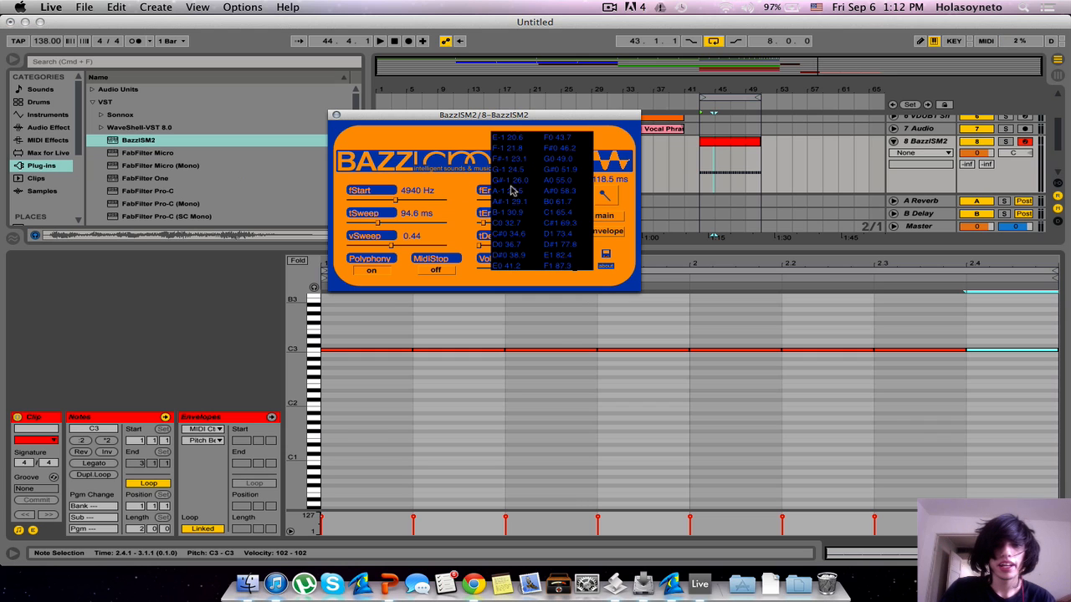
click(548, 159)
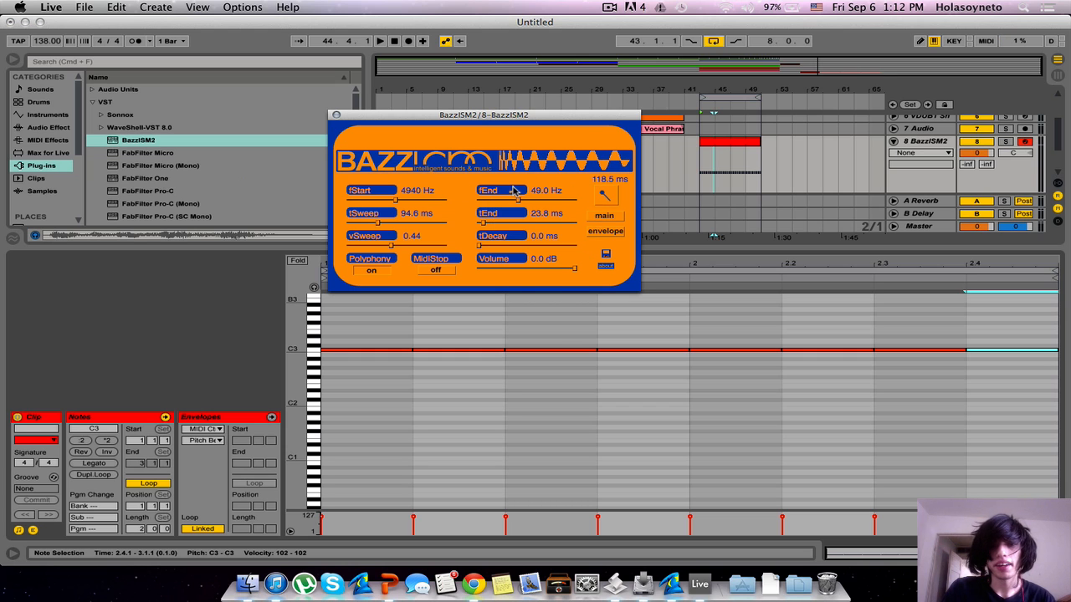
click(514, 190)
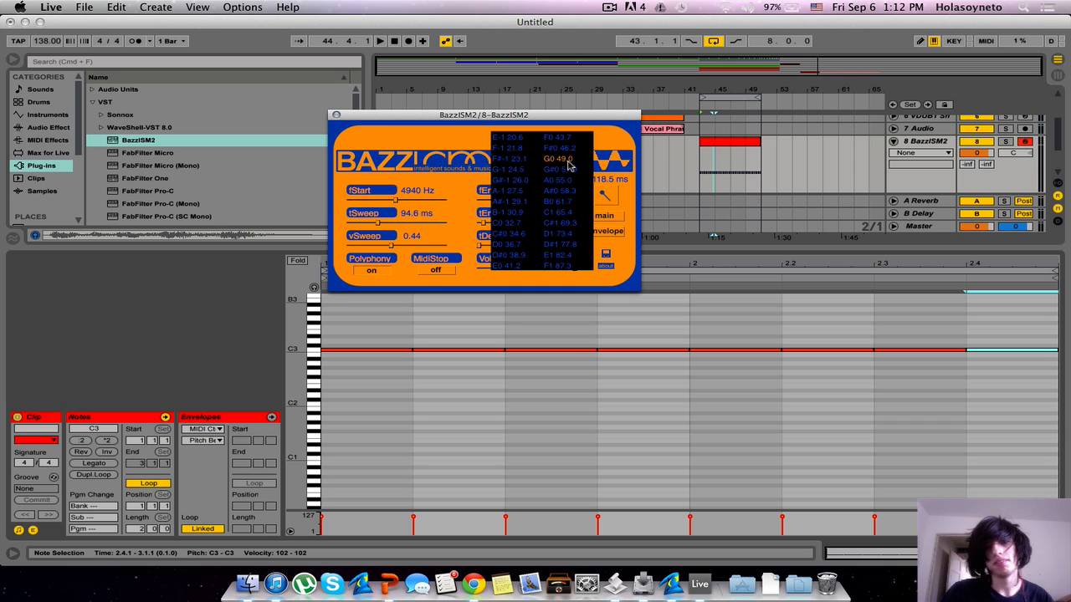
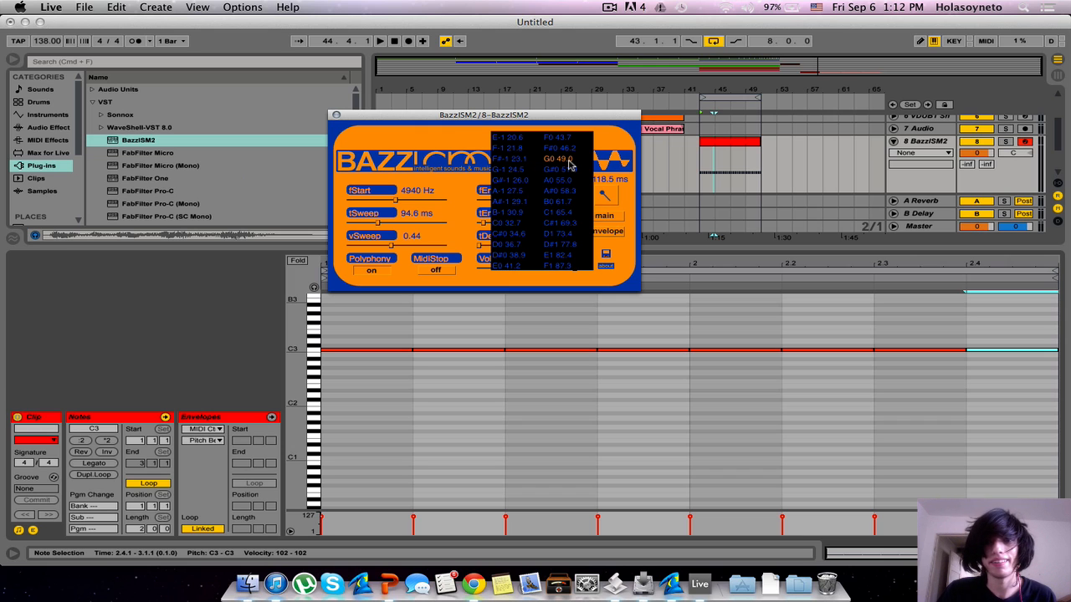
click(559, 159)
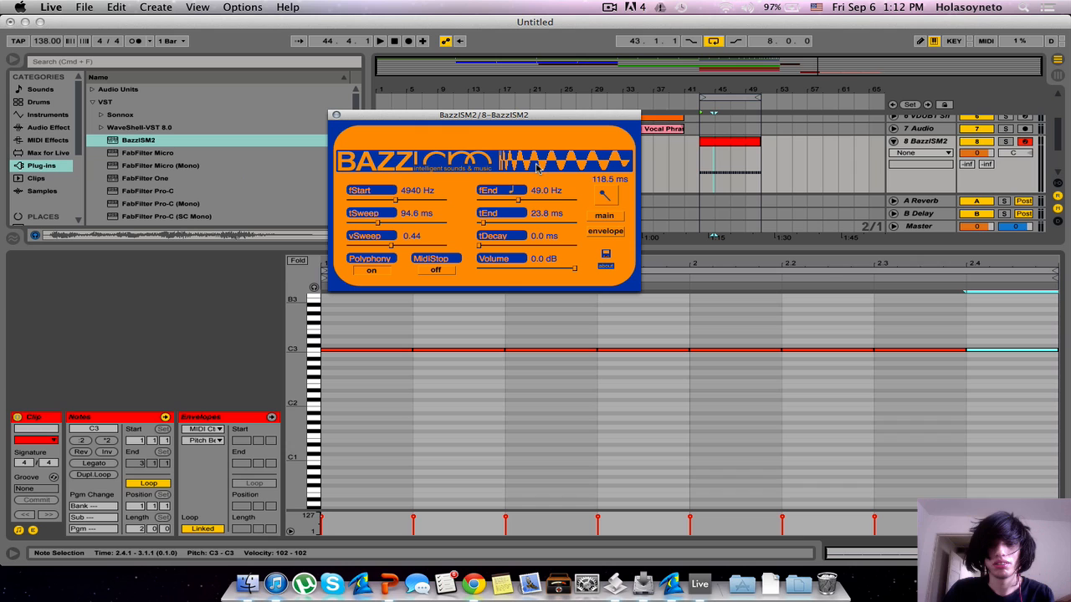
Step: During playback, shape the kick with fStart 3663 Hz, tSweep 250.0 ms, vSweep 0.96, tEnd 81.4 ms and tDecay 331.4 ms
key(space)
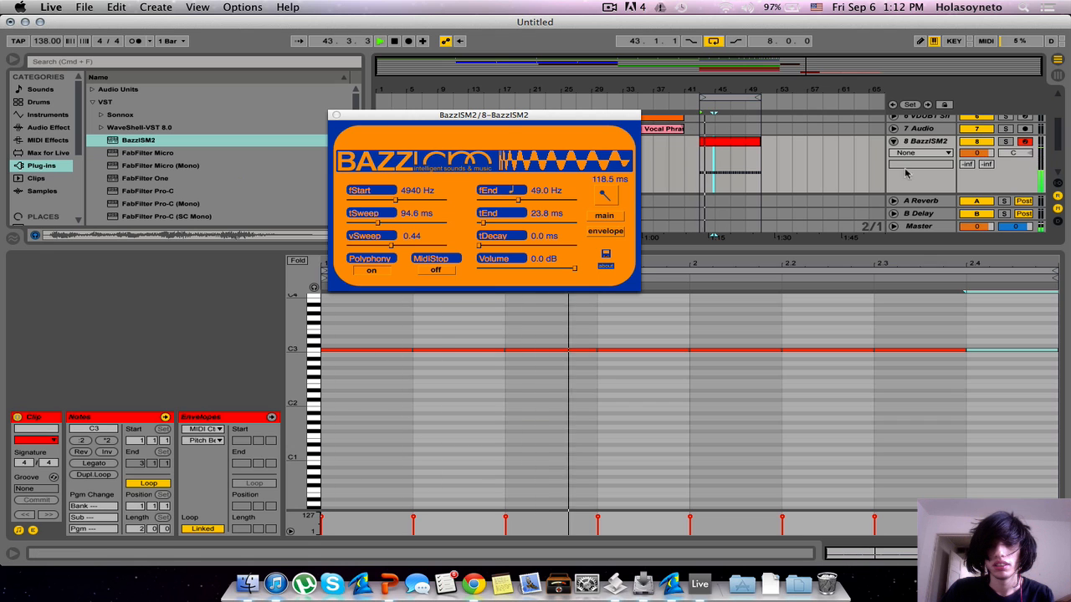
drag(483, 226, 577, 248)
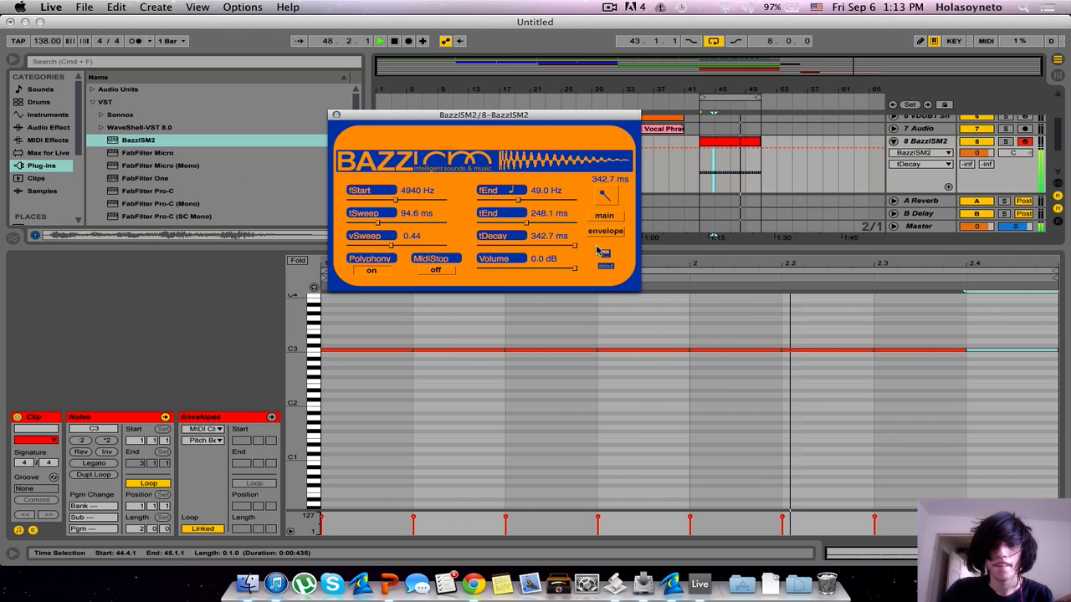
drag(392, 247, 440, 247)
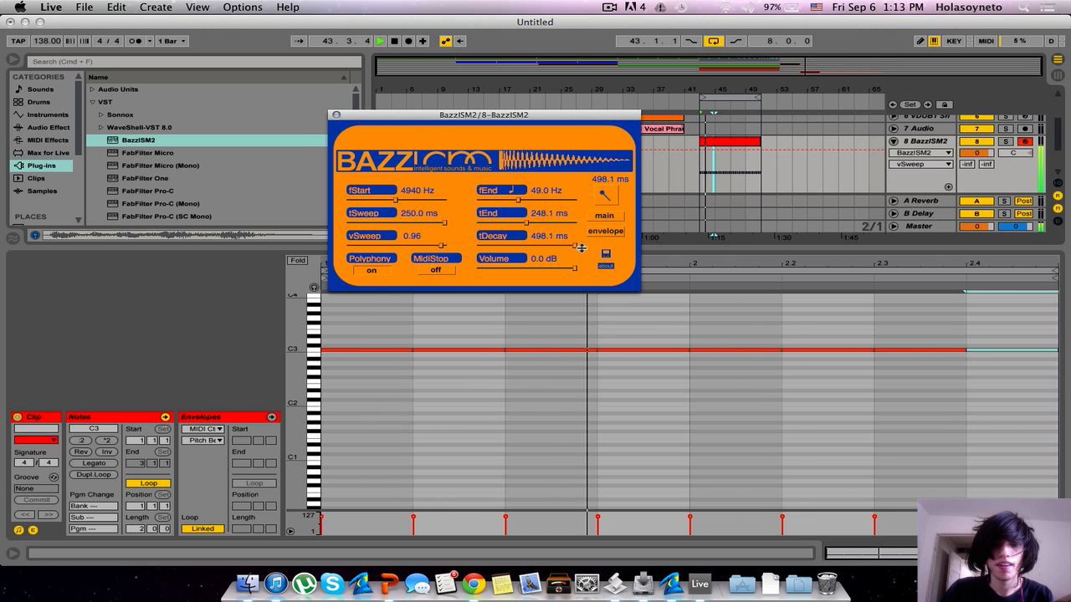
drag(505, 213, 505, 228)
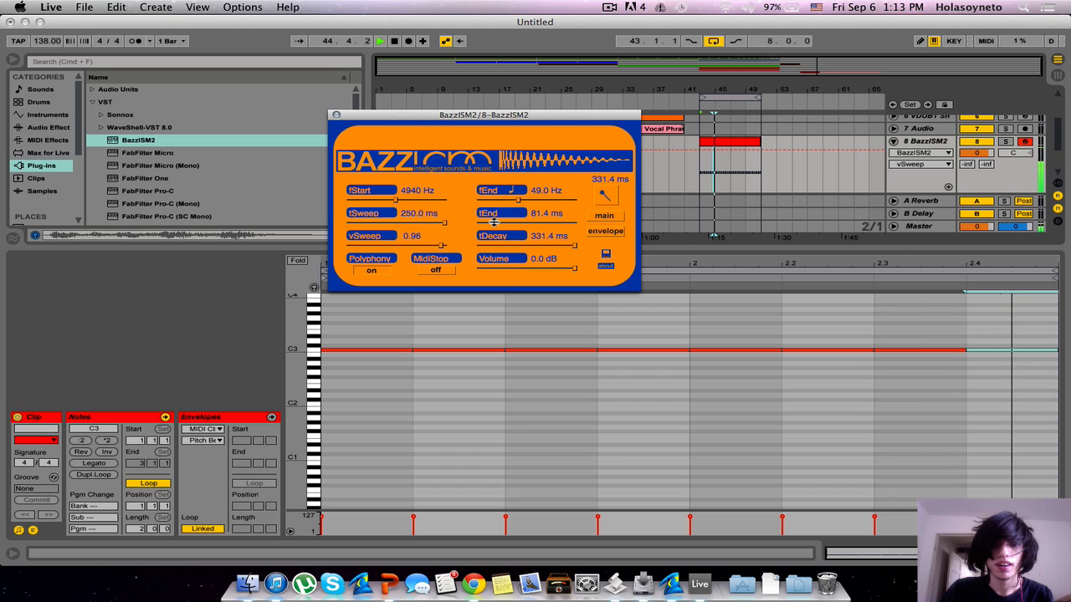
drag(393, 194, 383, 203)
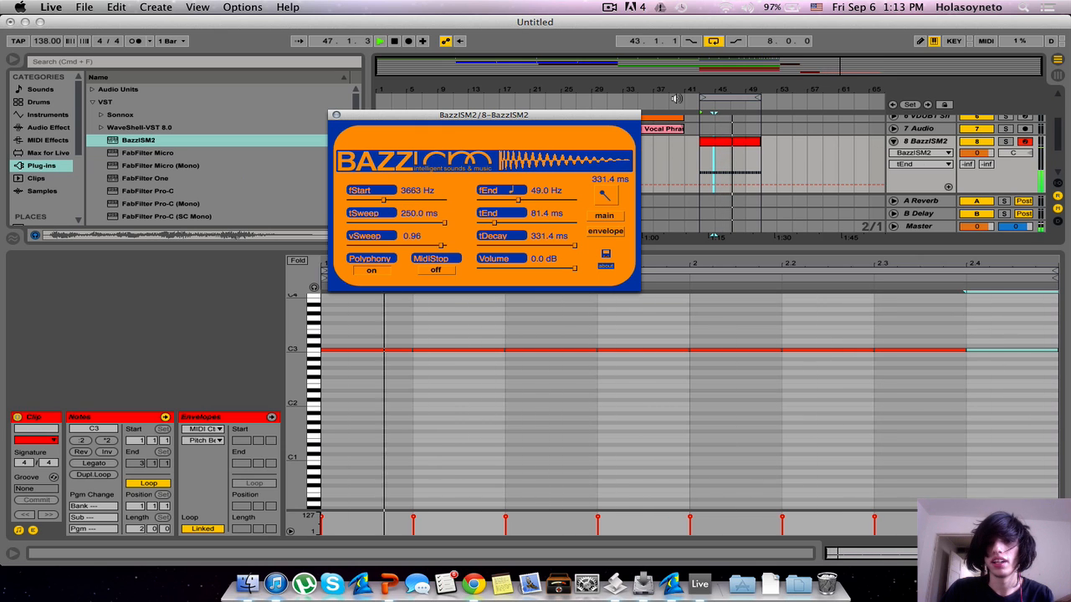
Step: Close the BazzISM2 window, play the arrangement from bar 33 and hide the clip's note editor
key(space)
click(336, 115)
key(space)
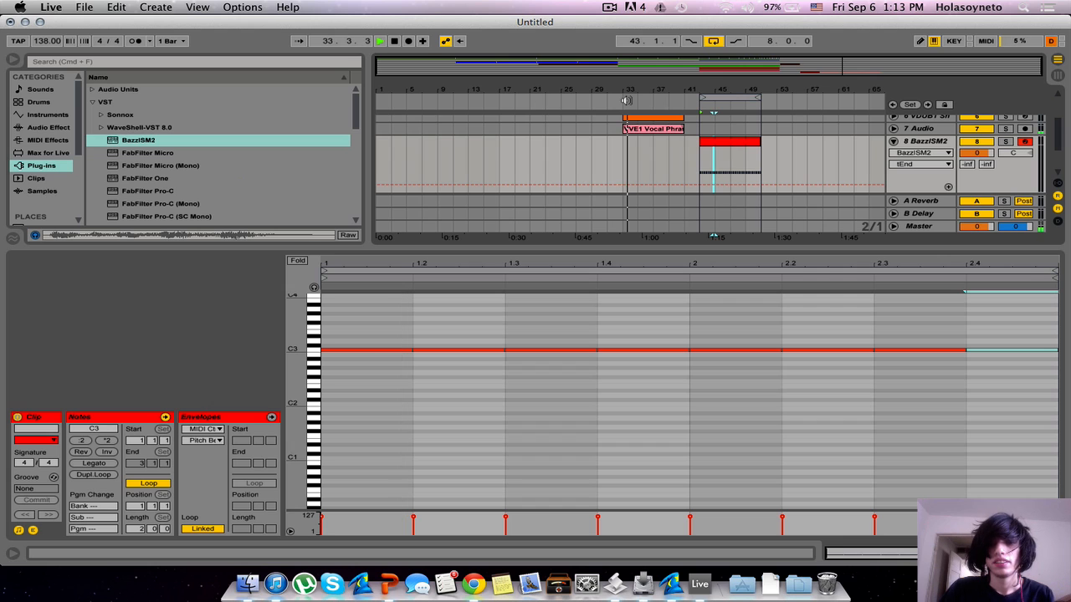
key(super+alt+l)
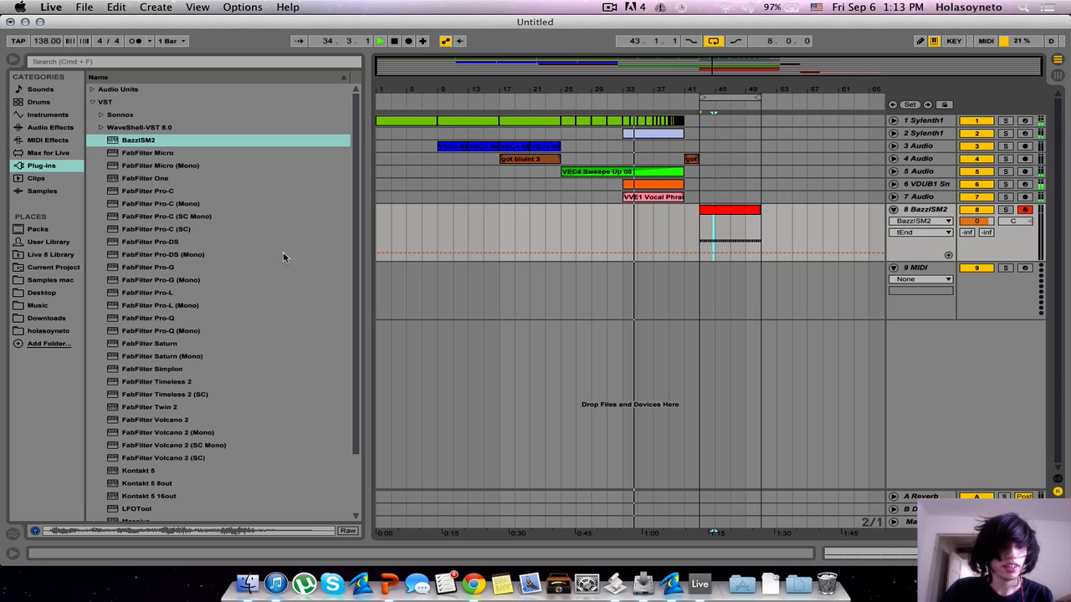
Step: In Samples mac, open Samples > Vengeance Essential Dubstep Vol.1, collapse VDUB1 Snares and expand VDUB1 Kicks
click(36, 282)
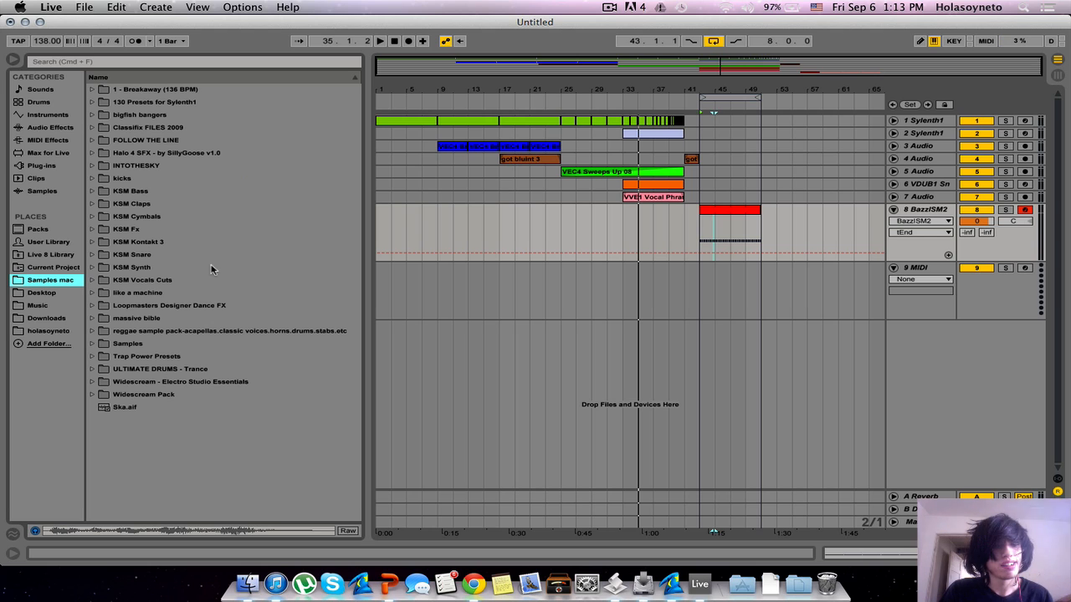
click(93, 343)
scroll(90, 343, down, 10)
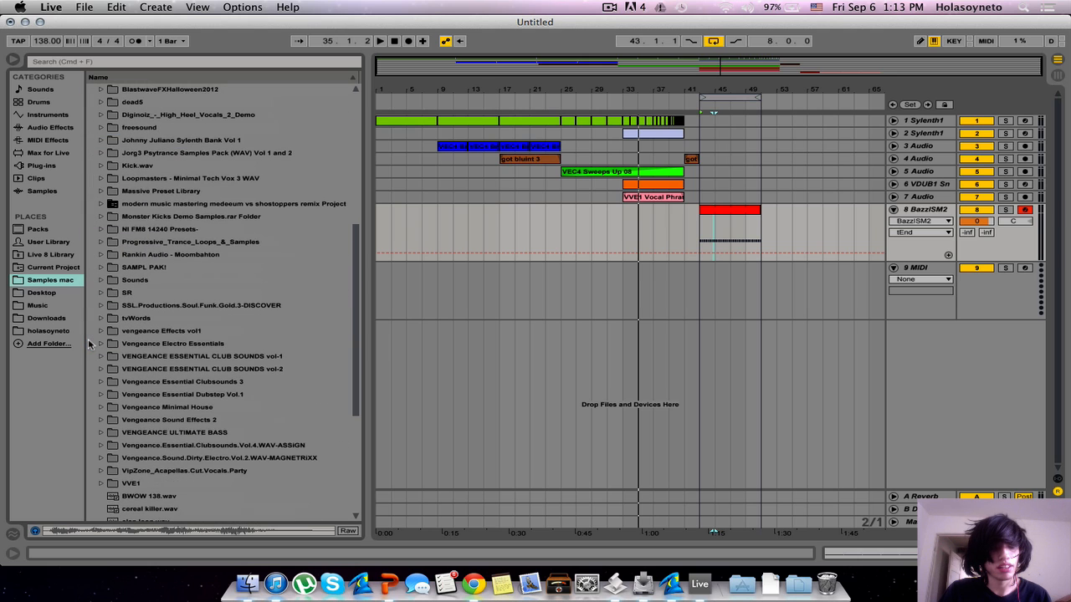
click(224, 395)
scroll(224, 396, down, 10)
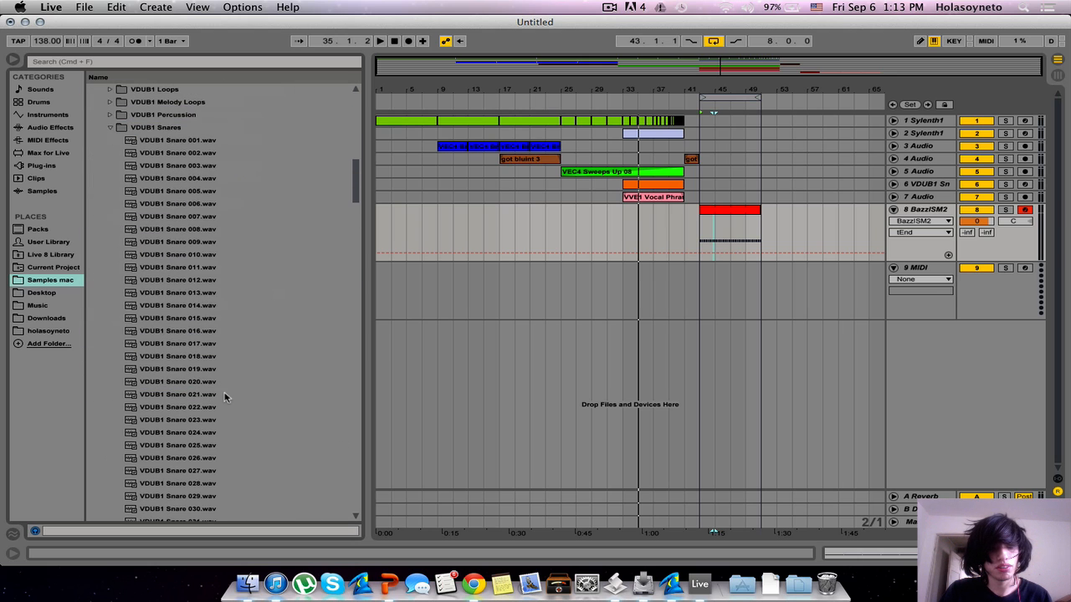
click(109, 127)
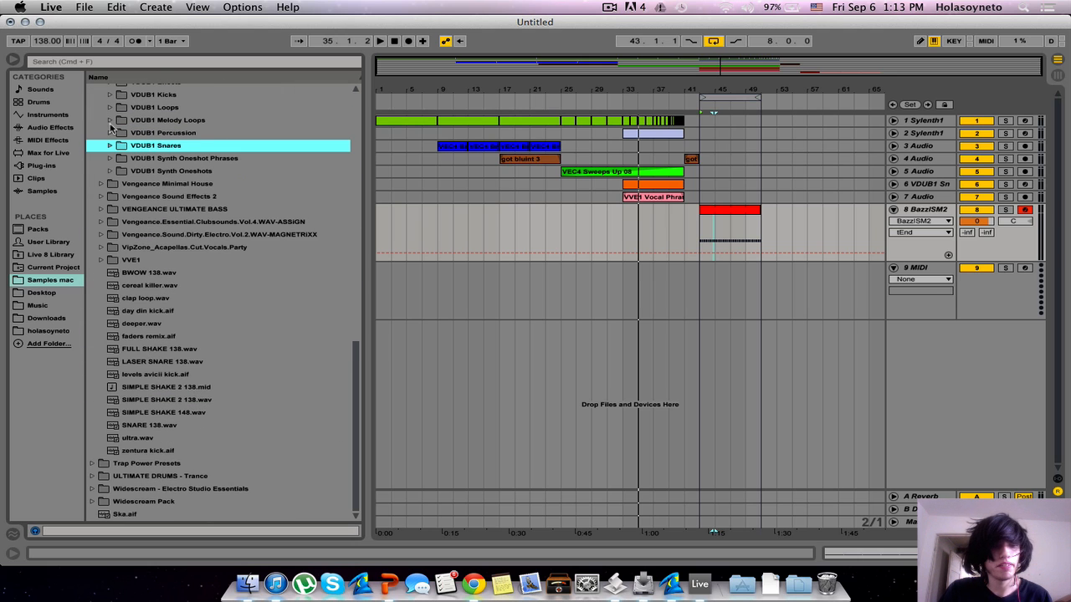
scroll(110, 127, up, 1)
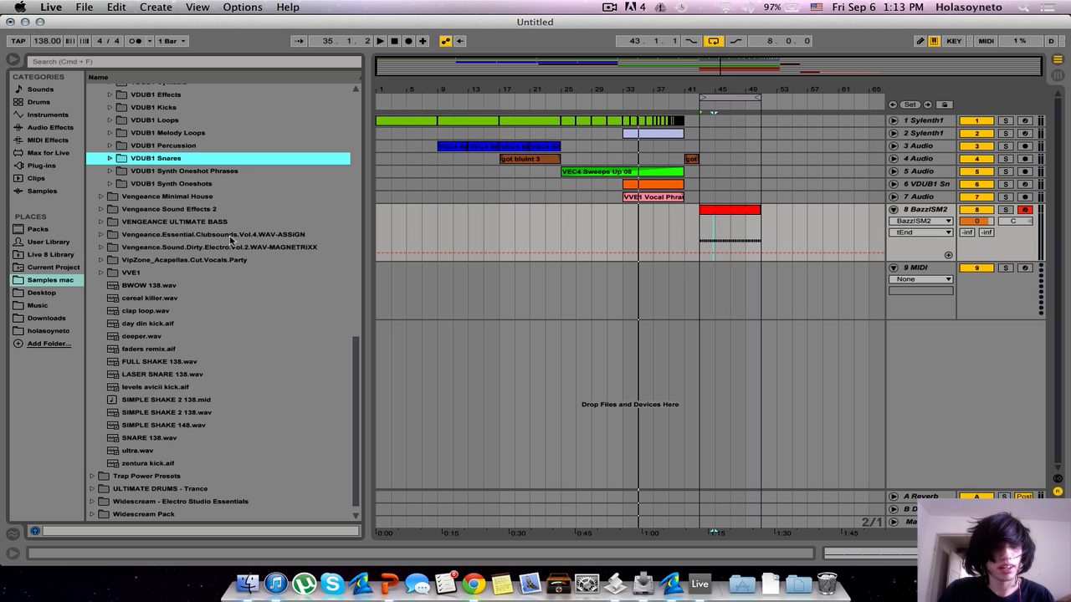
scroll(229, 131, up, 3)
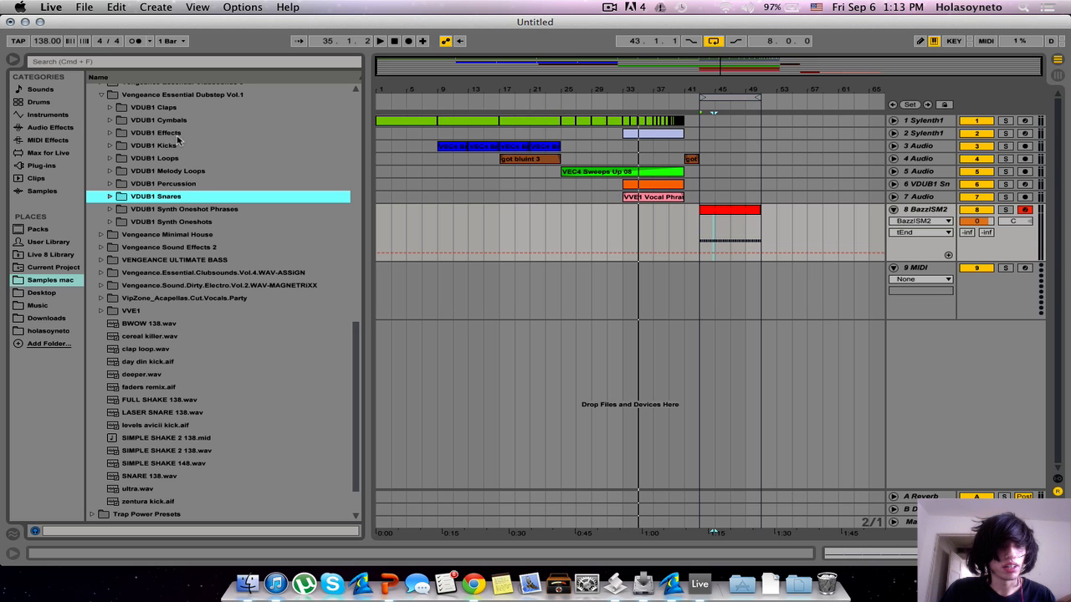
click(110, 147)
Step: Audition the first few kick samples in the VDUB1 Kicks folder, ending on VDUB1 Kick 001.wav
click(161, 163)
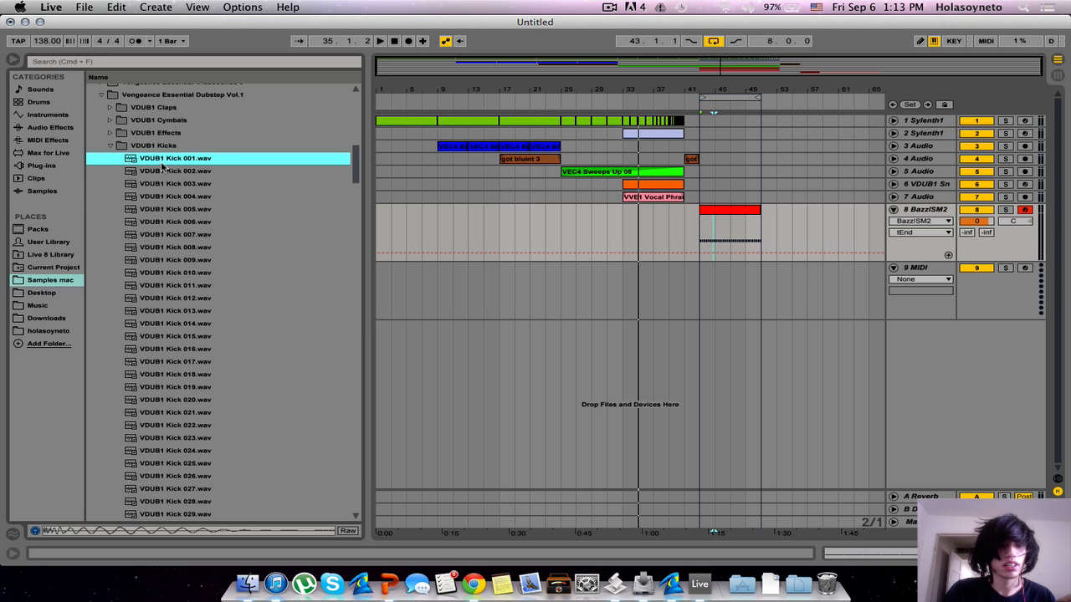
key(Down)
key(Down)
key(Up)
key(Up)
key(Down)
key(Up)
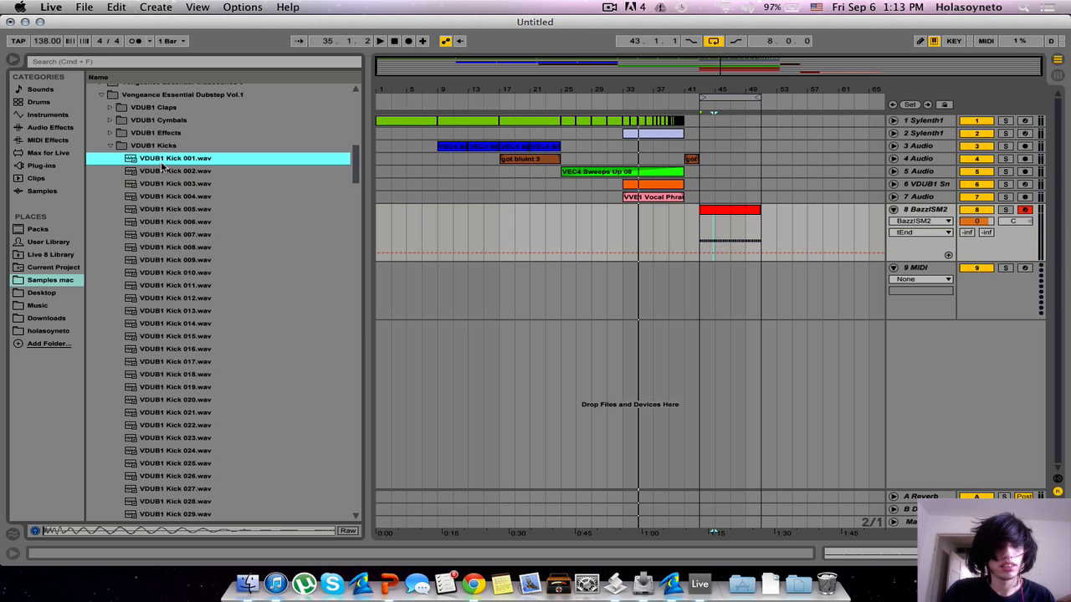
key(Down)
key(Down)
key(Down)
key(Down)
key(Down)
key(Up)
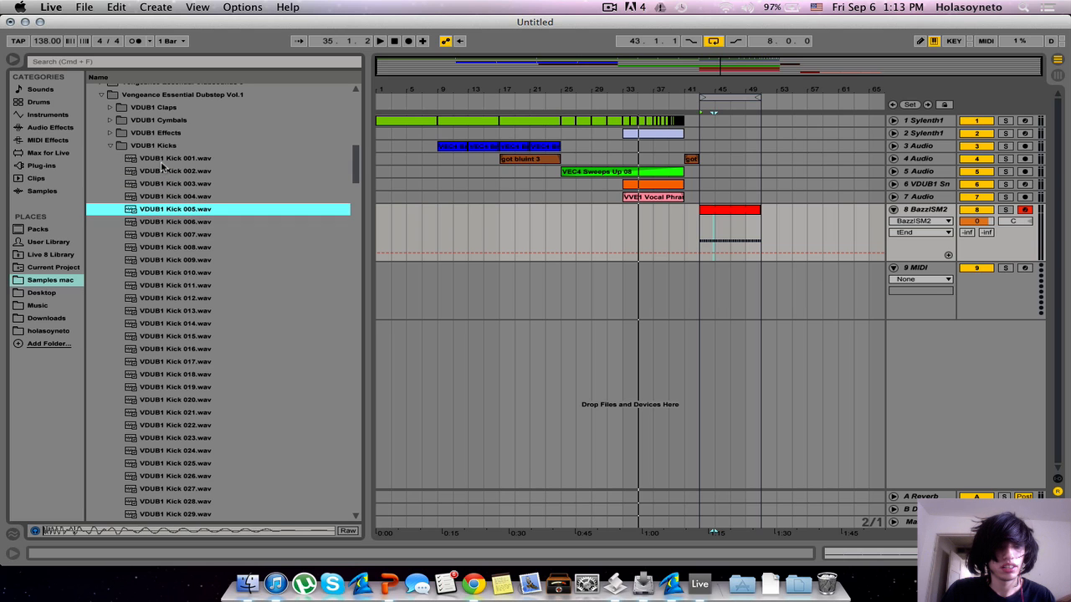
key(Up)
key(Up)
key(Up)
key(Up)
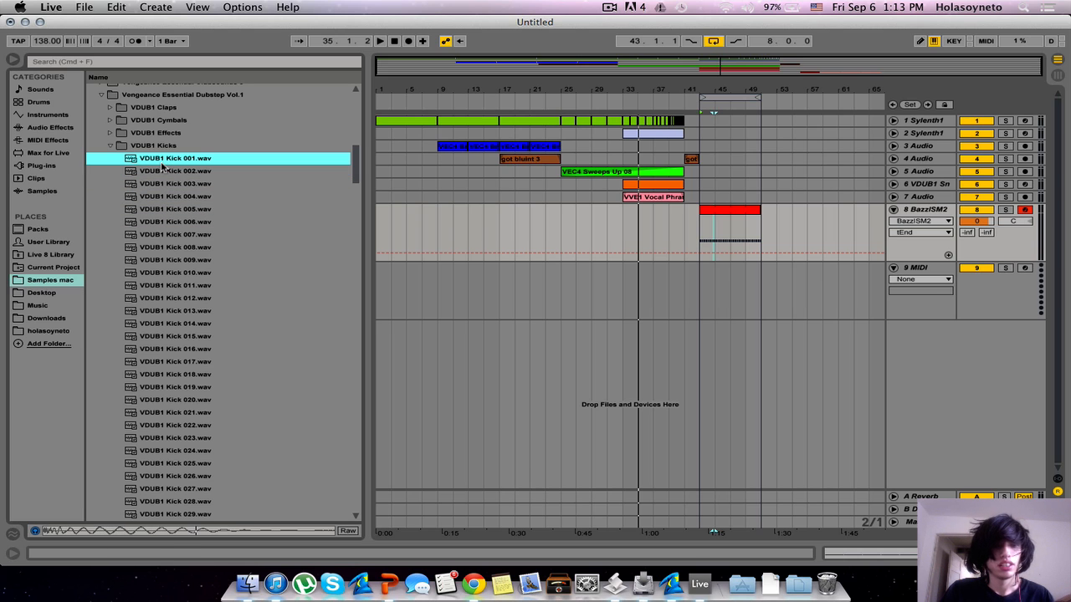
Step: Copy the kick MIDI clip from track 8 to track 9 at bar 43
click(746, 211)
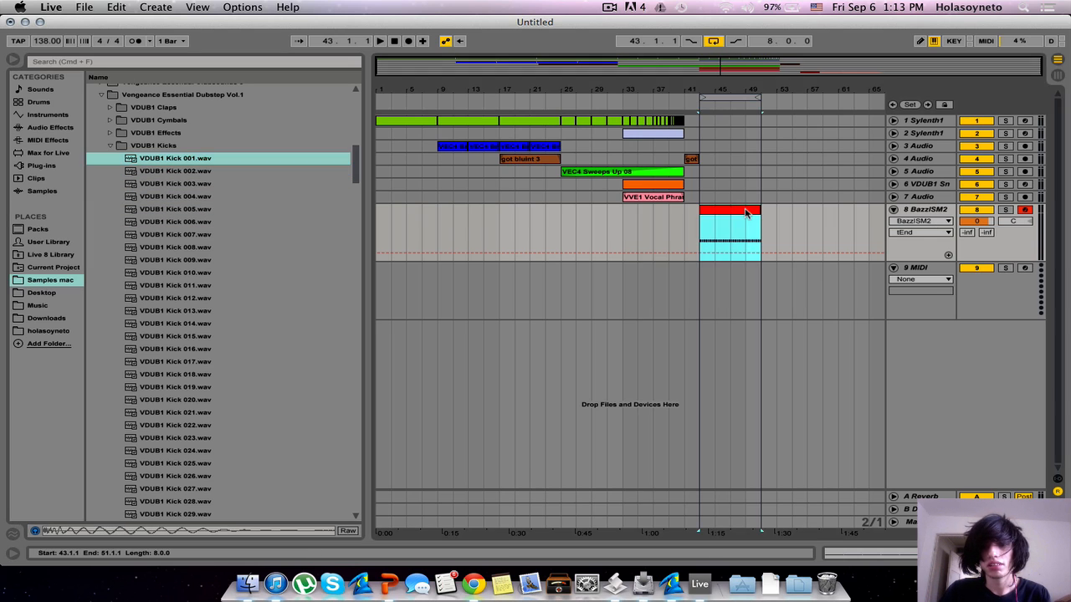
key(super+c)
click(699, 283)
key(super+v)
Step: Show track 9's device chain and load VDUB1 Kick 001.wav into it as a sampled instrument
click(921, 269)
double_click(922, 270)
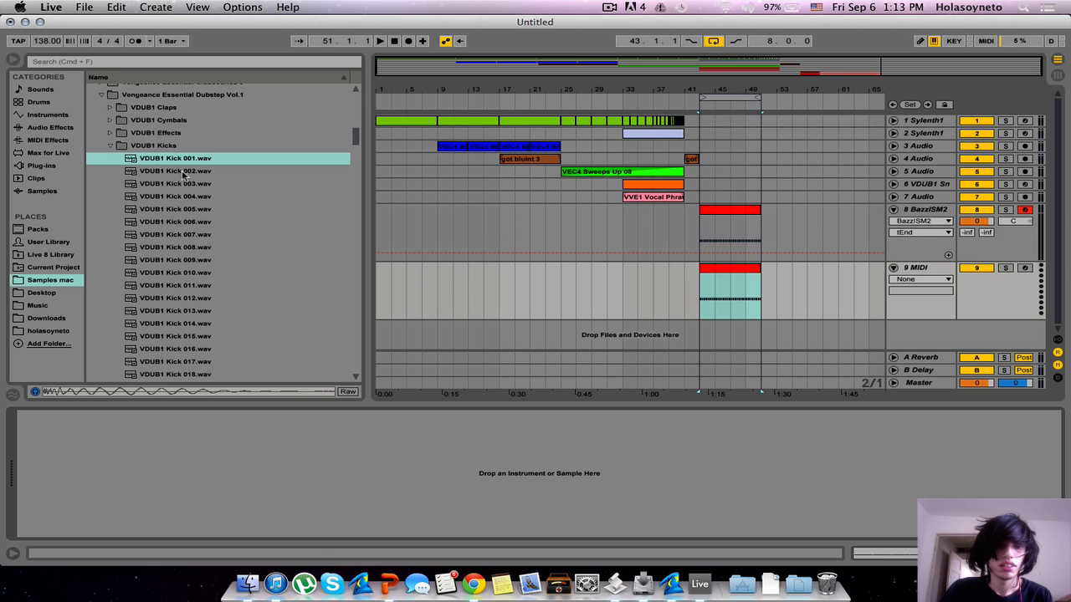
drag(159, 159, 416, 510)
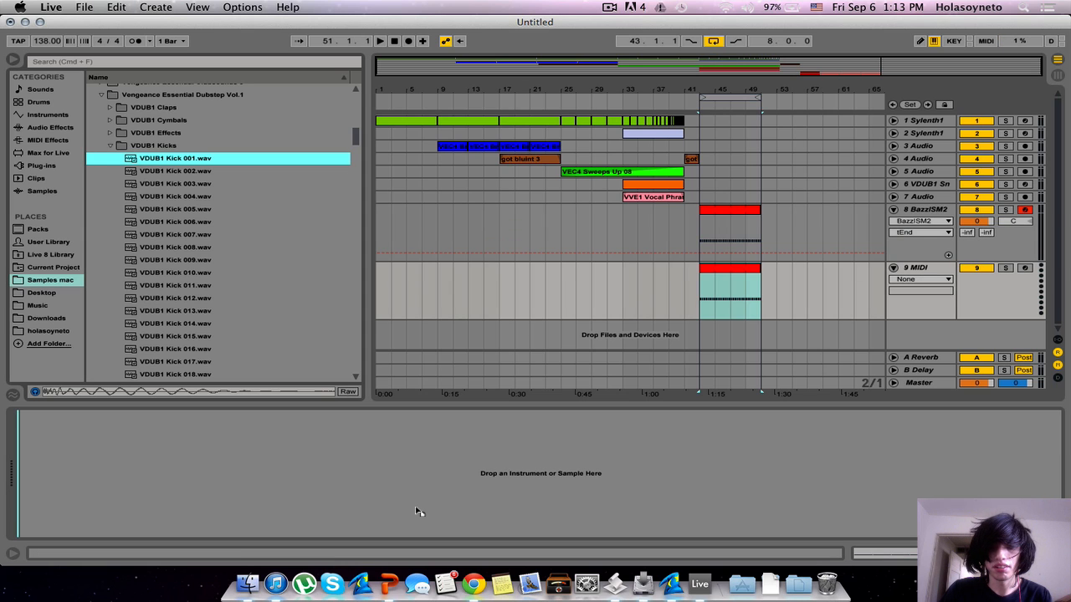
drag(567, 467, 558, 467)
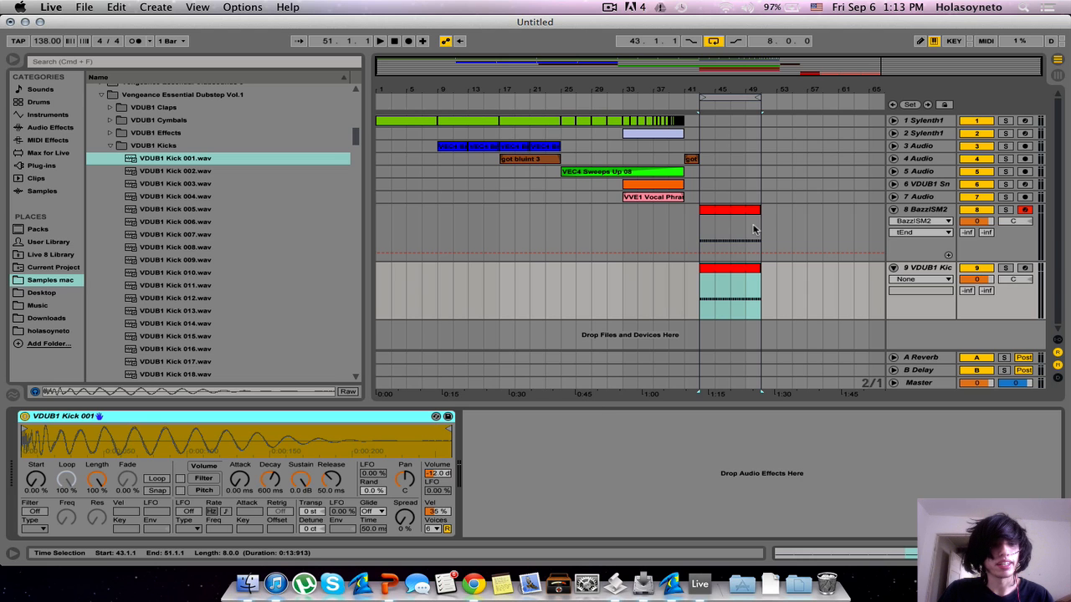
Step: Add an EQ Eight after the kick sampler on track 9 and make filter 1 a low cut at 100 Hz
click(50, 127)
drag(129, 219, 584, 496)
click(520, 520)
click(516, 441)
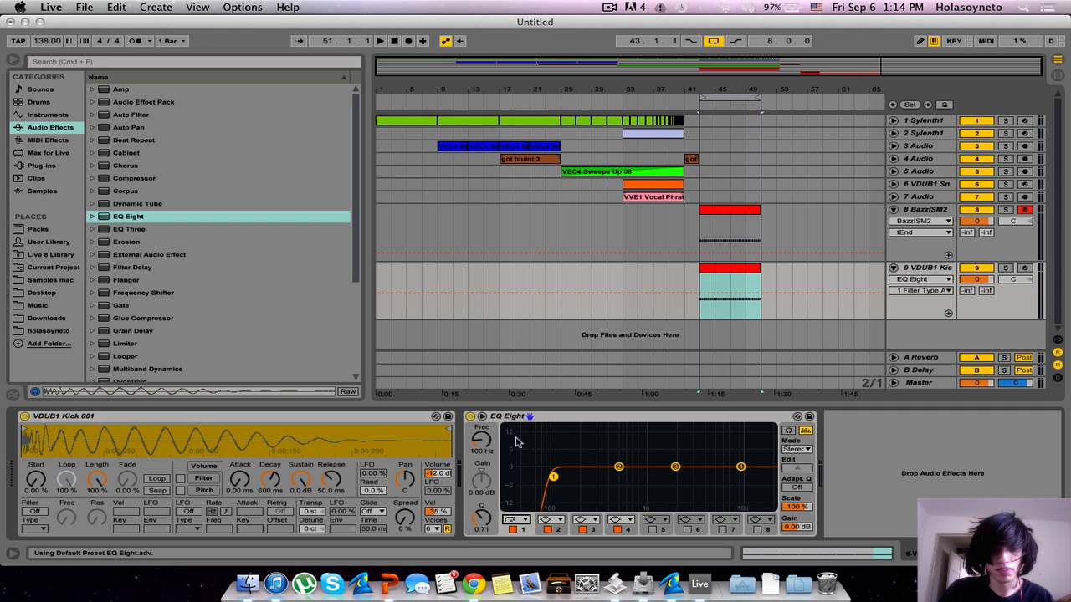
Step: Raise track 9's EQ low cut to 117 Hz and solo tracks 8 and 9 to audition the layered kicks
drag(553, 477, 558, 477)
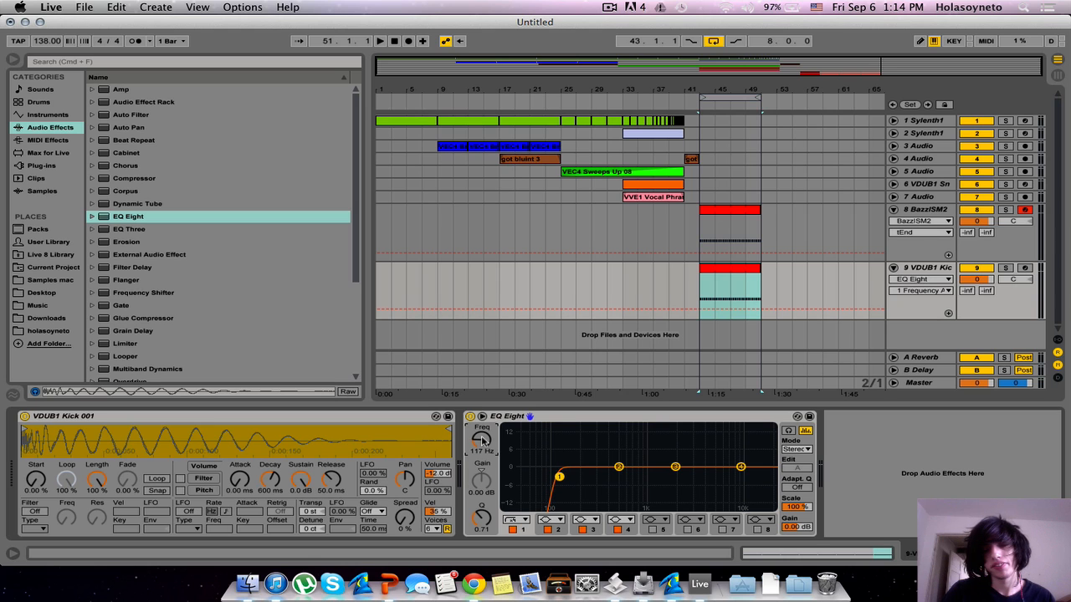
click(930, 210)
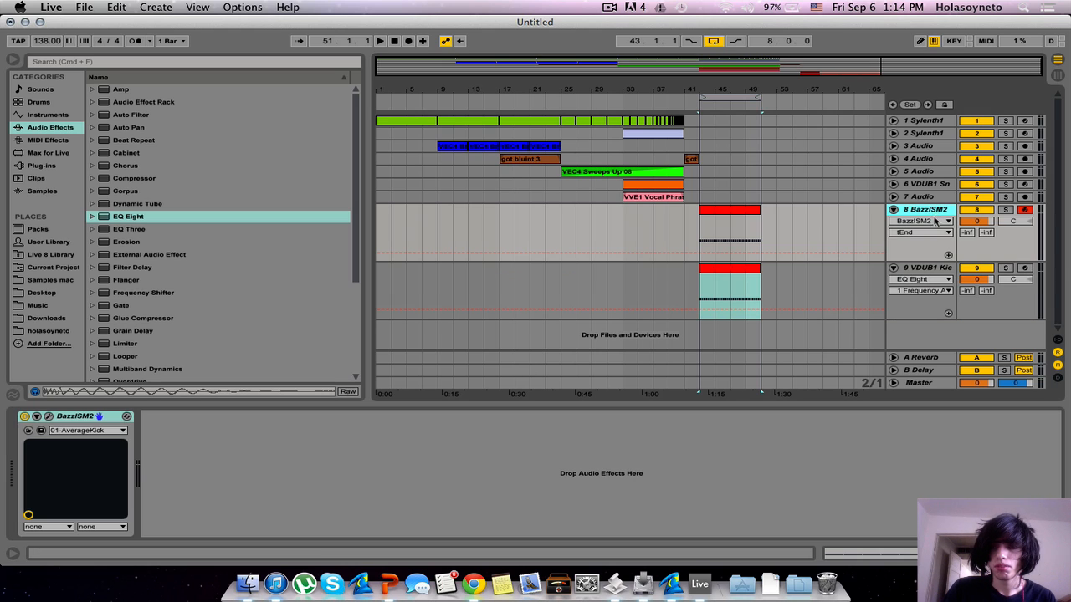
click(920, 268)
click(1006, 268)
key(space)
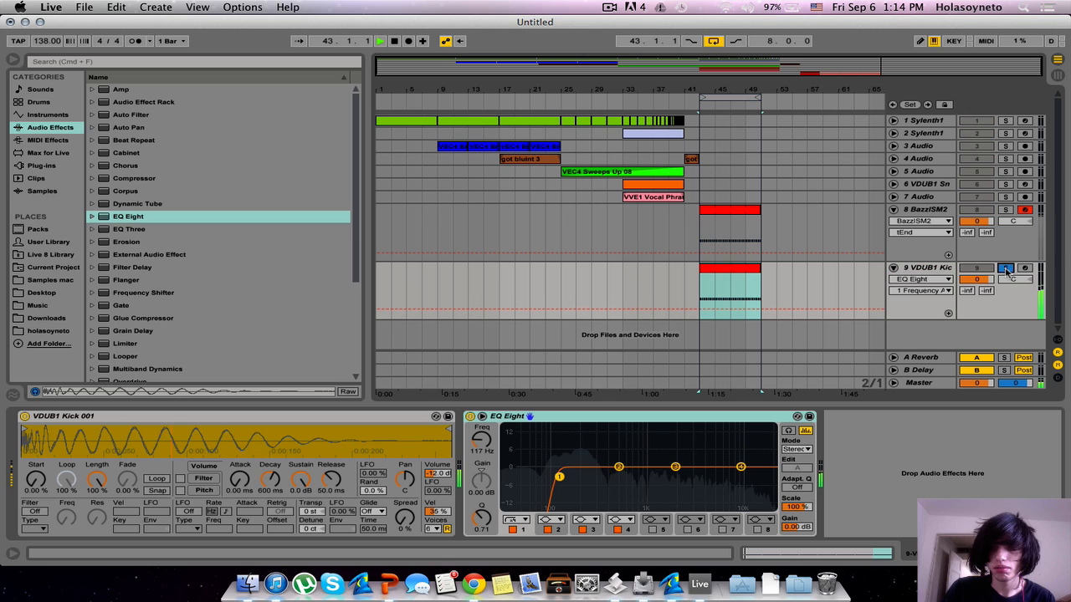
click(1005, 210)
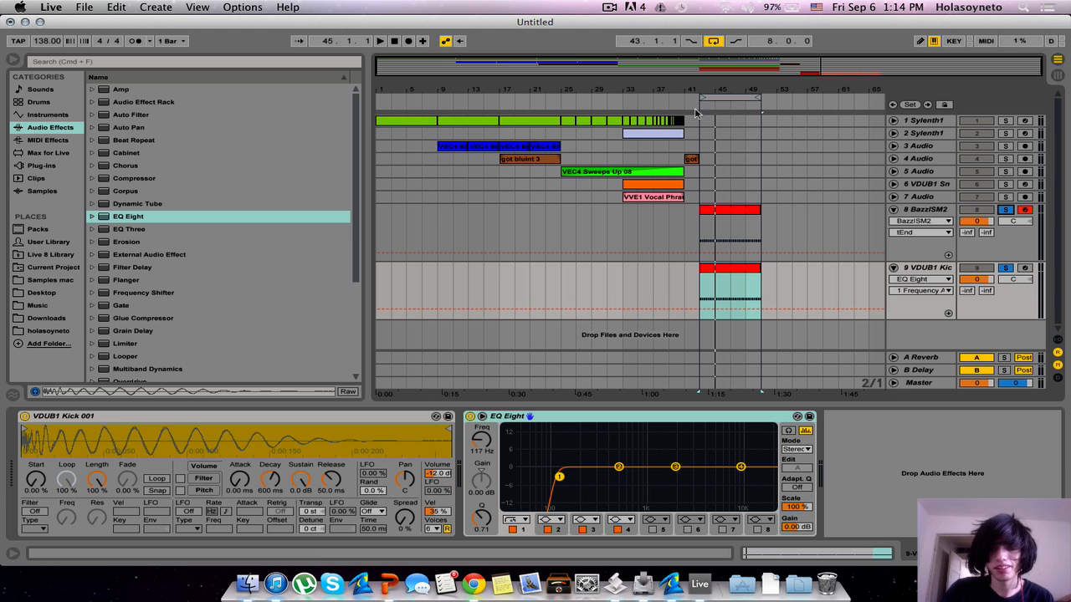
Step: Open the VEC4 Fills folder under VEC4 Loops 140 BPM in the Vengeance Essential Clubsounds Vol.4 samples
click(36, 282)
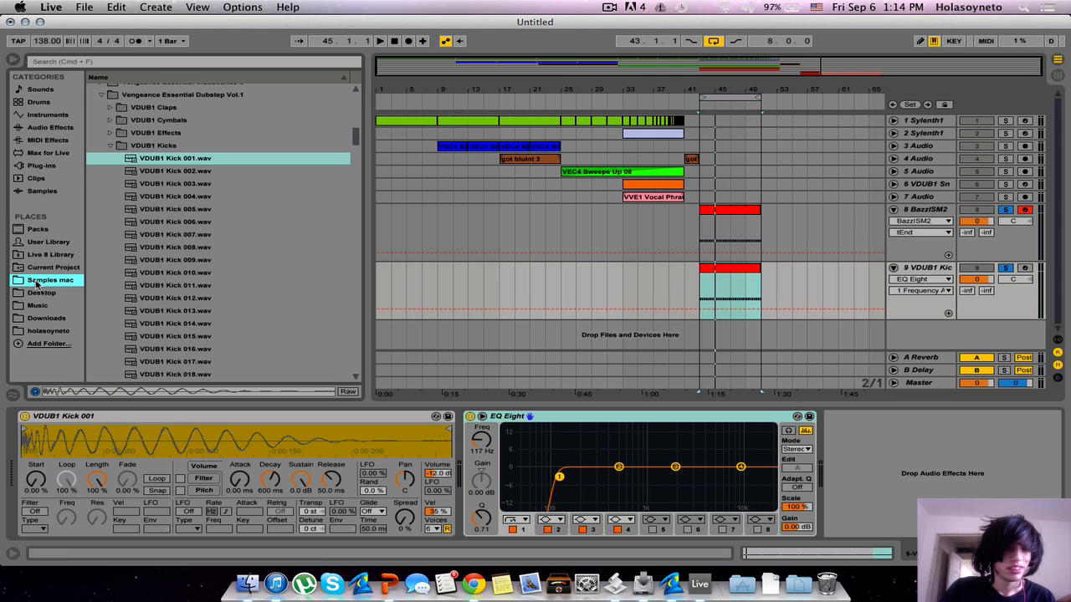
click(111, 145)
click(98, 159)
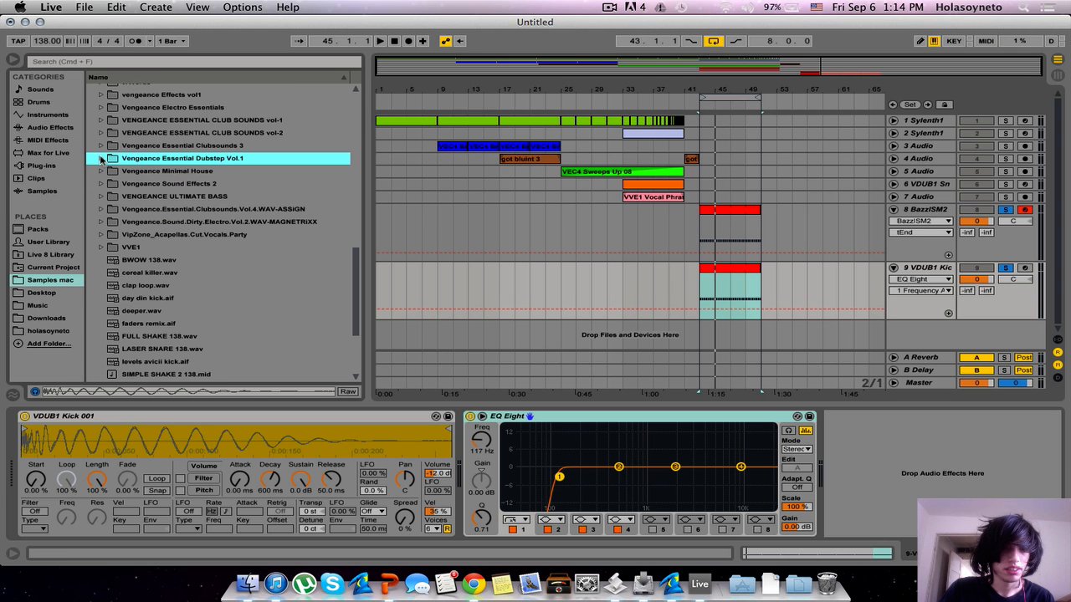
scroll(100, 159, up, 3)
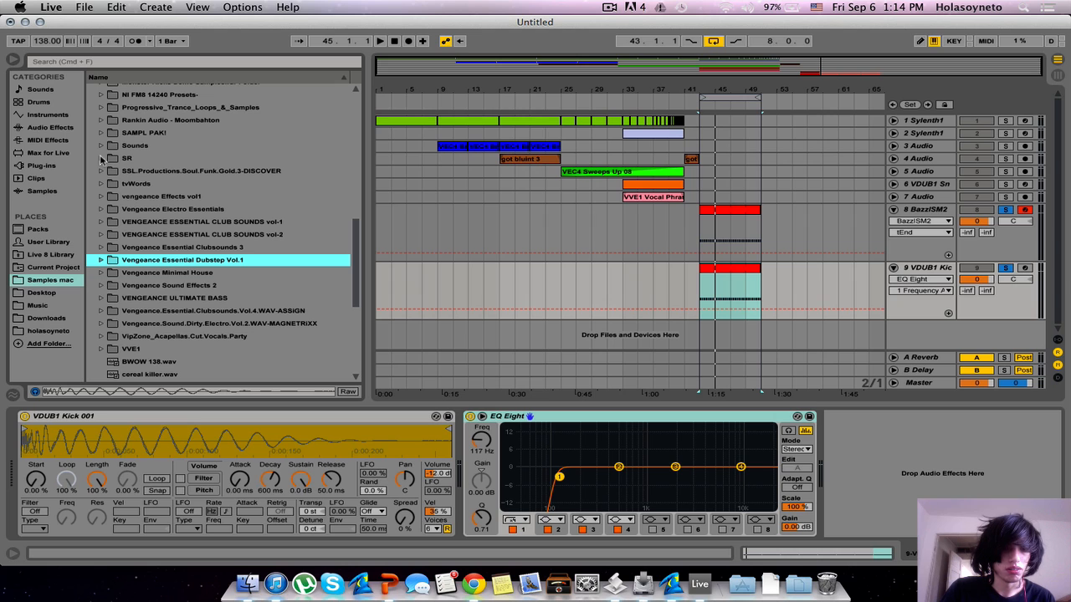
click(100, 311)
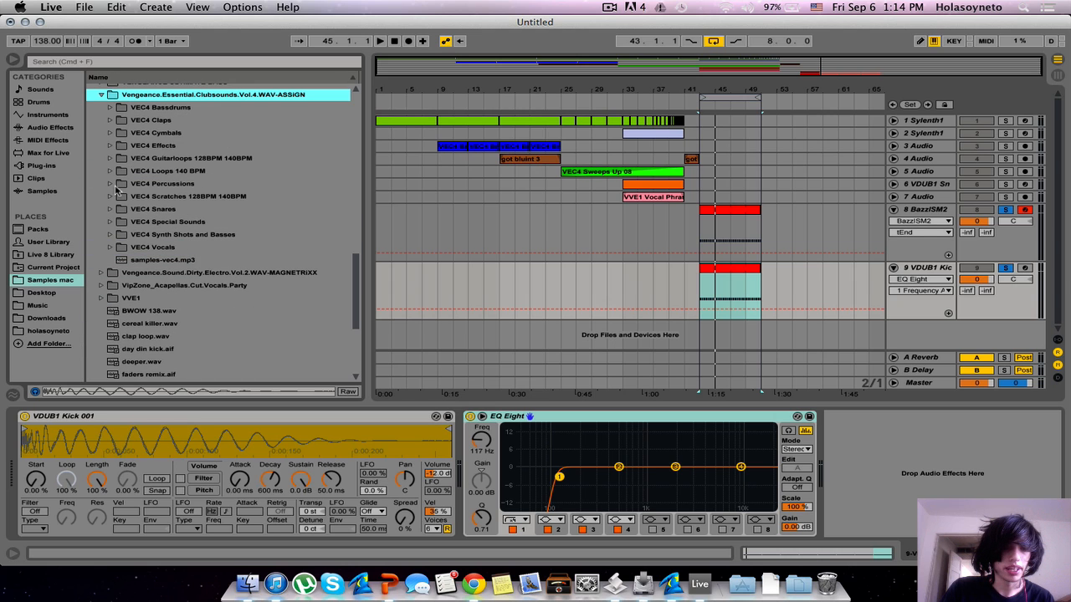
click(111, 171)
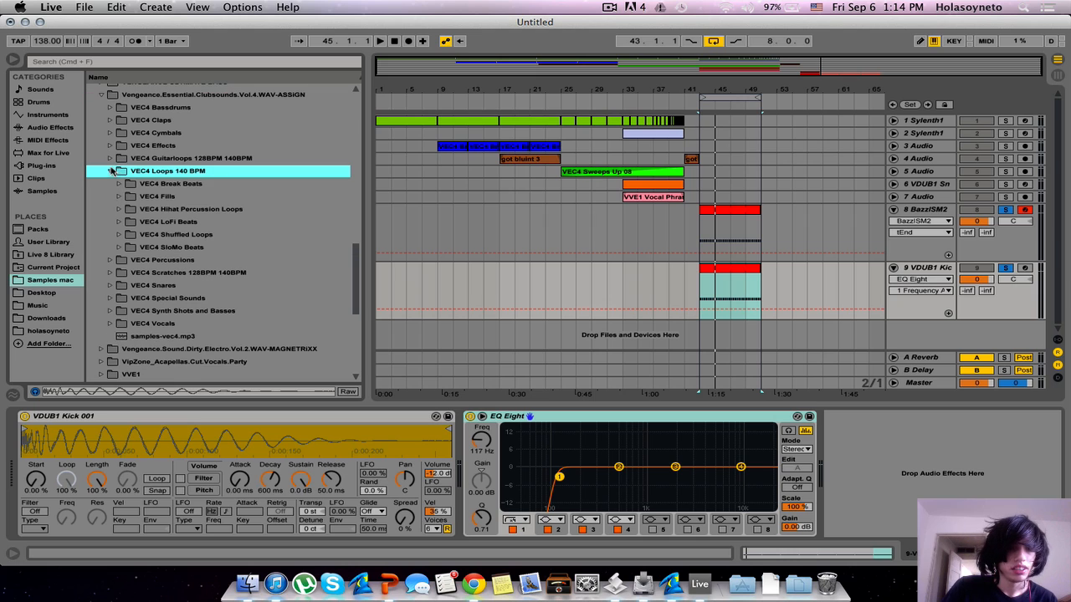
click(119, 197)
Step: Audition the fill samples from VEC4 Fills 001.wav through VEC4 Fills 007.wav
click(146, 210)
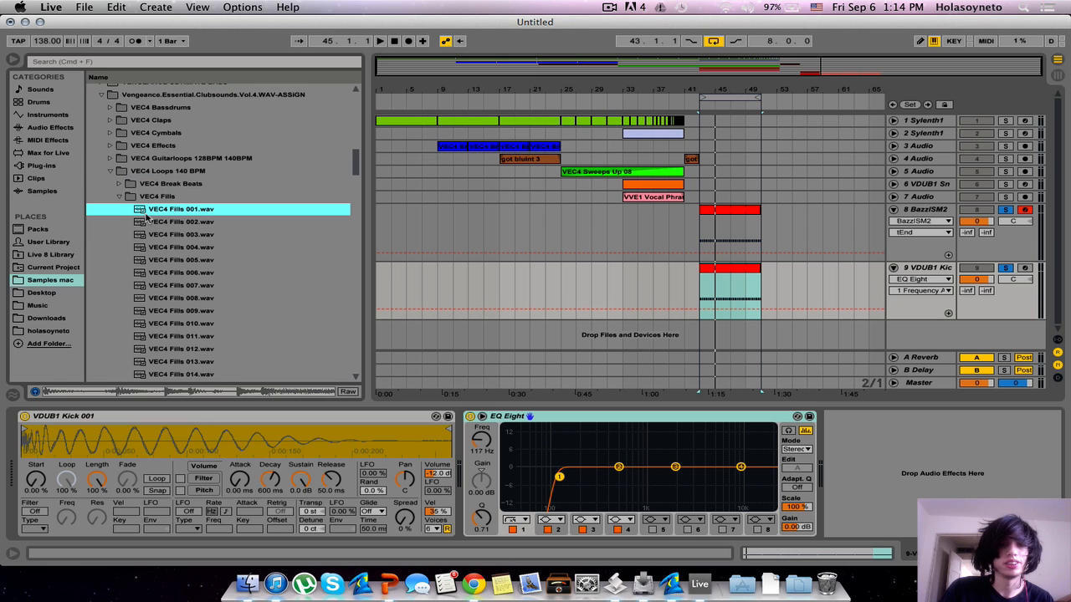
key(Down)
key(Down)
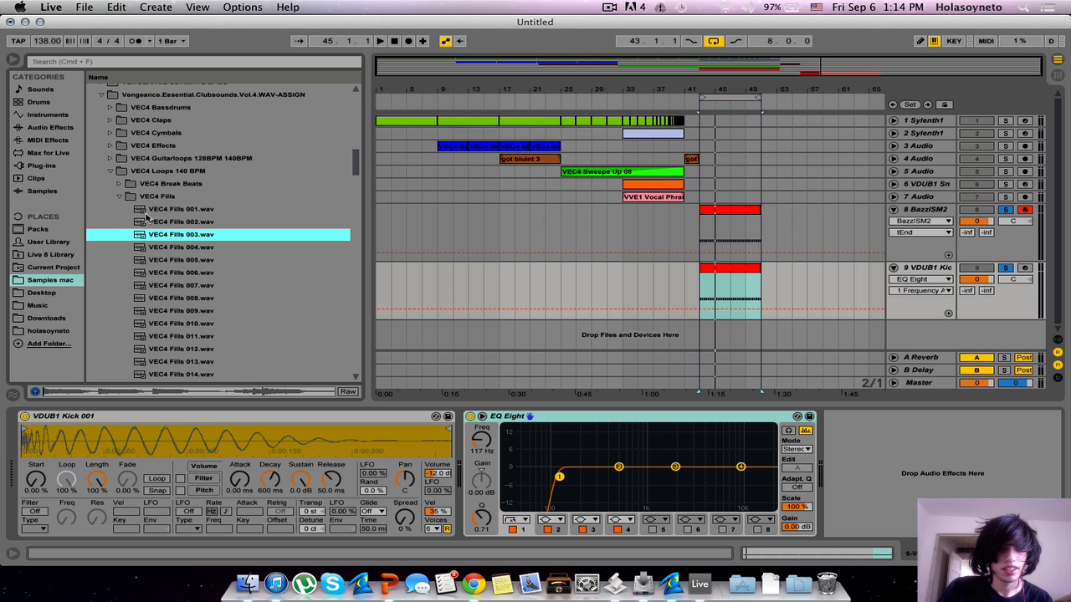
key(Down)
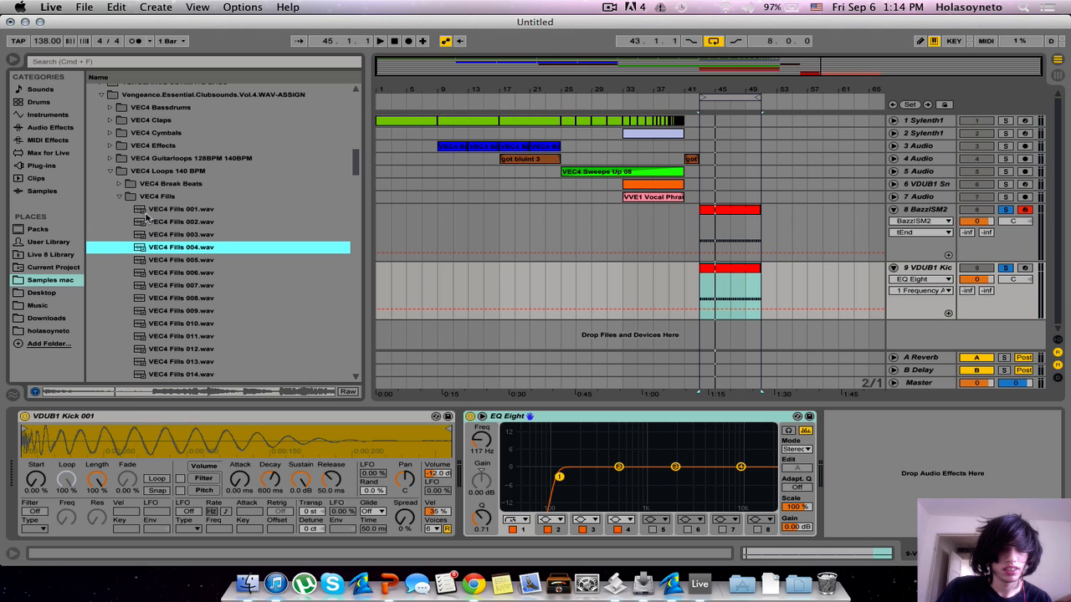
key(Down)
key(Down)
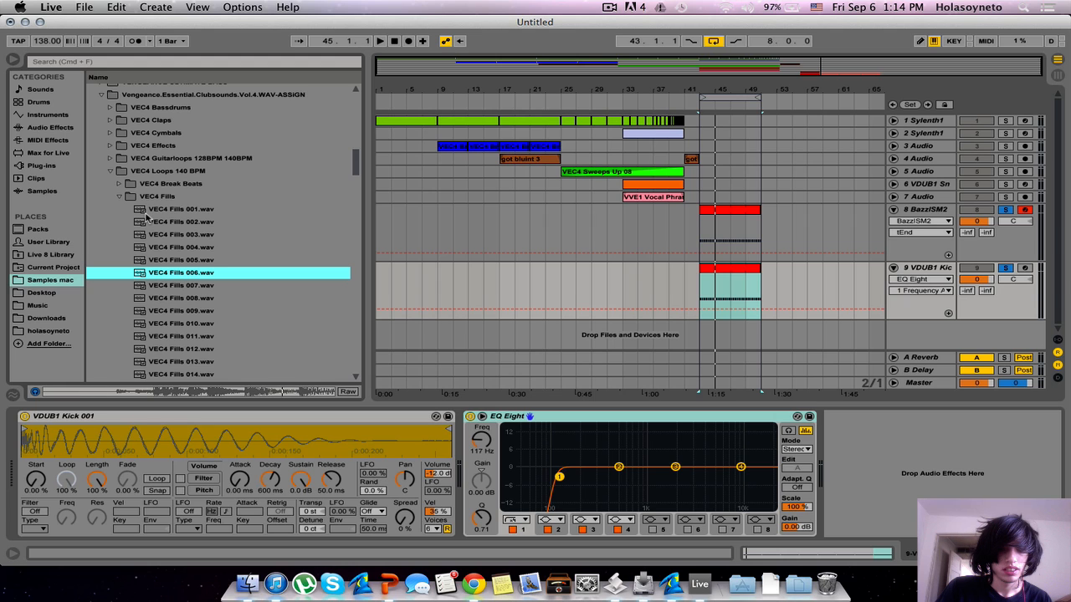
key(Down)
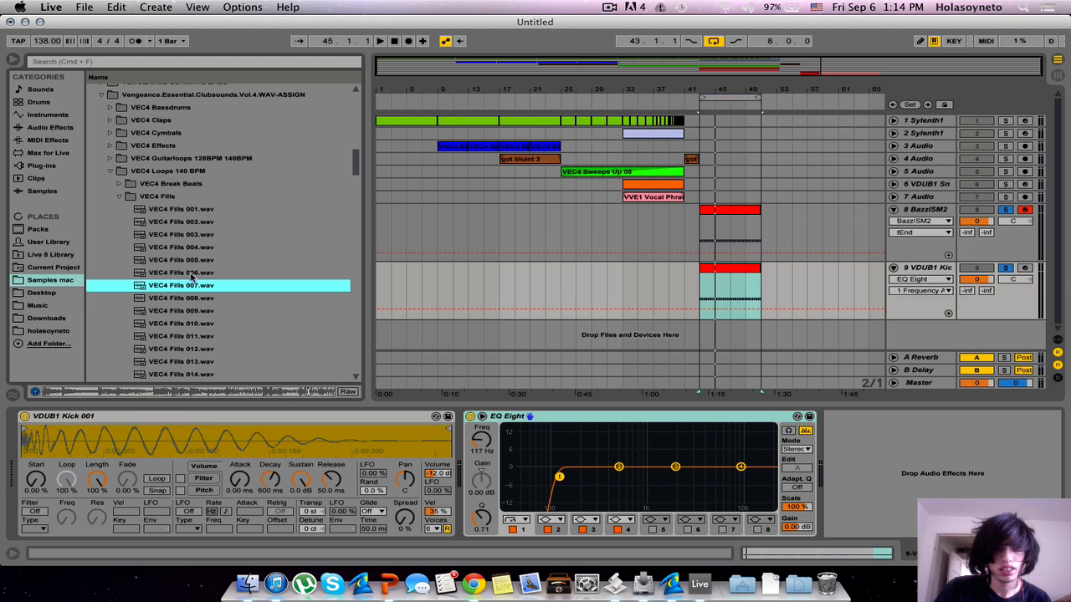
Step: Place VEC4 Fills 007.wav on a new audio track 10 and position the clip at bar 42, right before the drop
click(684, 326)
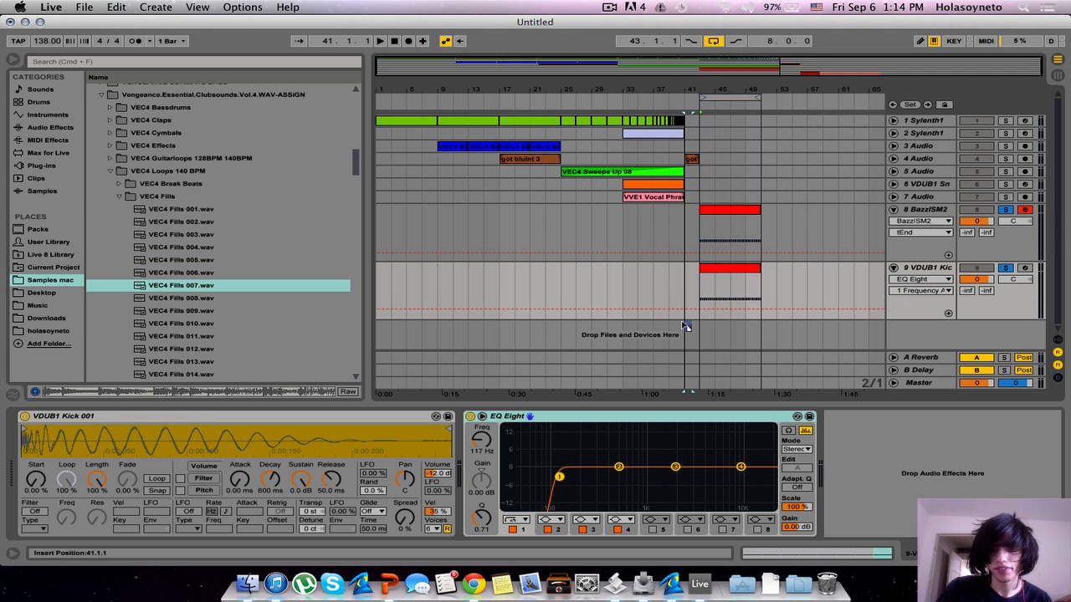
key(super+t)
click(602, 97)
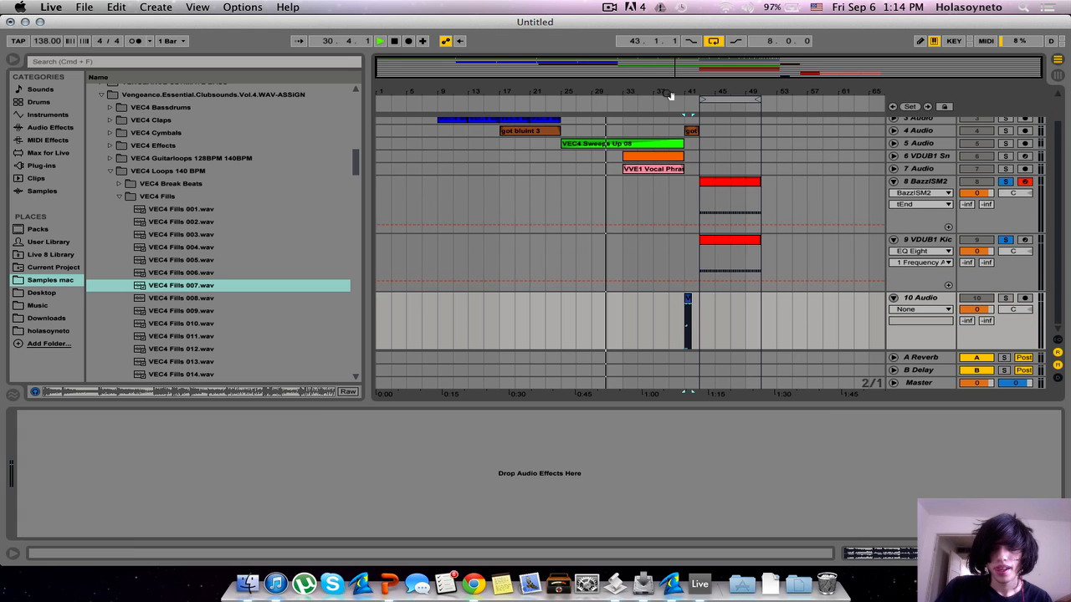
drag(673, 93, 481, 88)
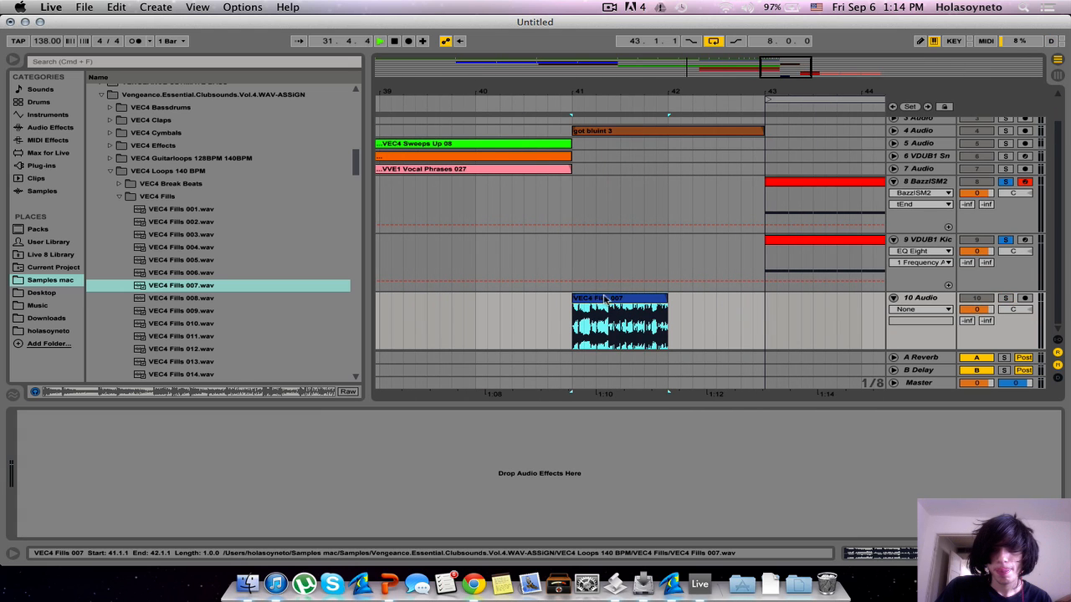
drag(607, 301, 669, 316)
key(space)
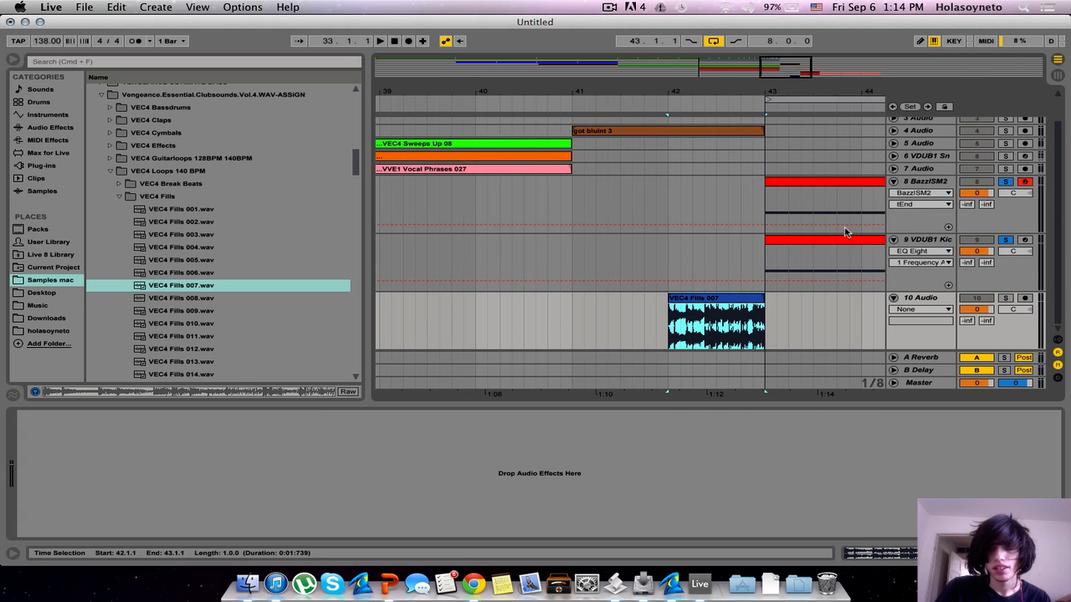
Step: Unsolo the kick tracks, play the transition into the drop and lower track 10's volume to -10.7 dB
click(1004, 180)
click(514, 104)
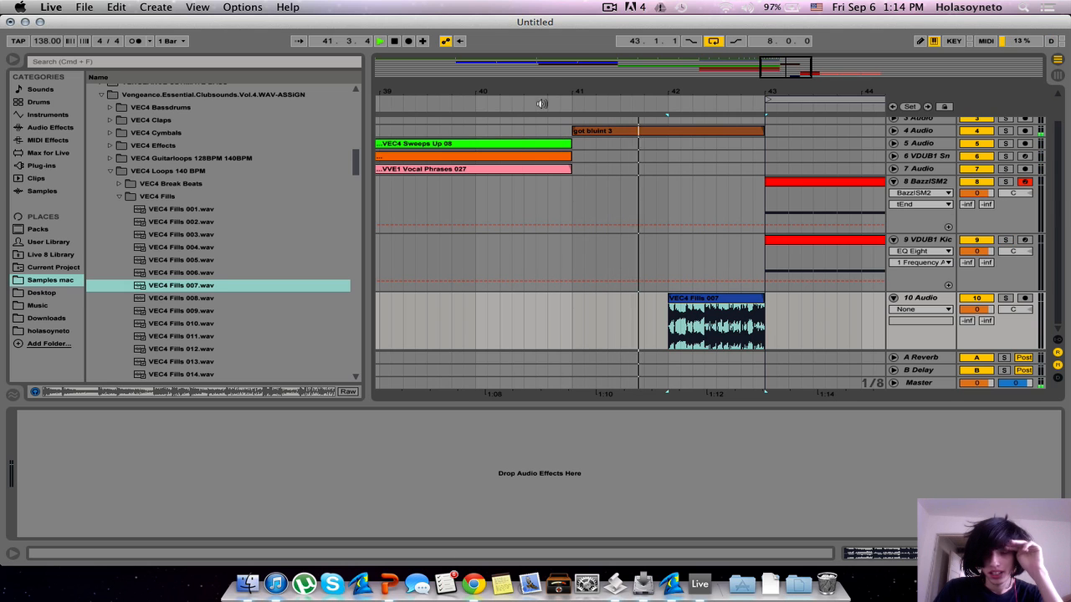
drag(984, 309, 983, 330)
key(space)
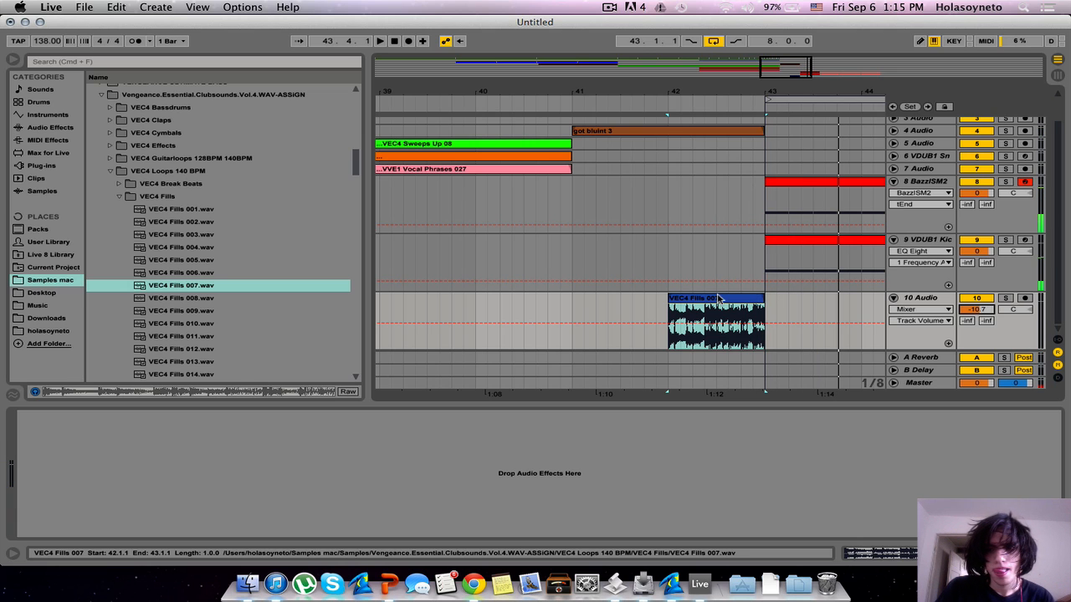
Step: Copy the first beat of the fill clip and paste it four times from bar 41 to fill the bar before it
drag(717, 316, 682, 316)
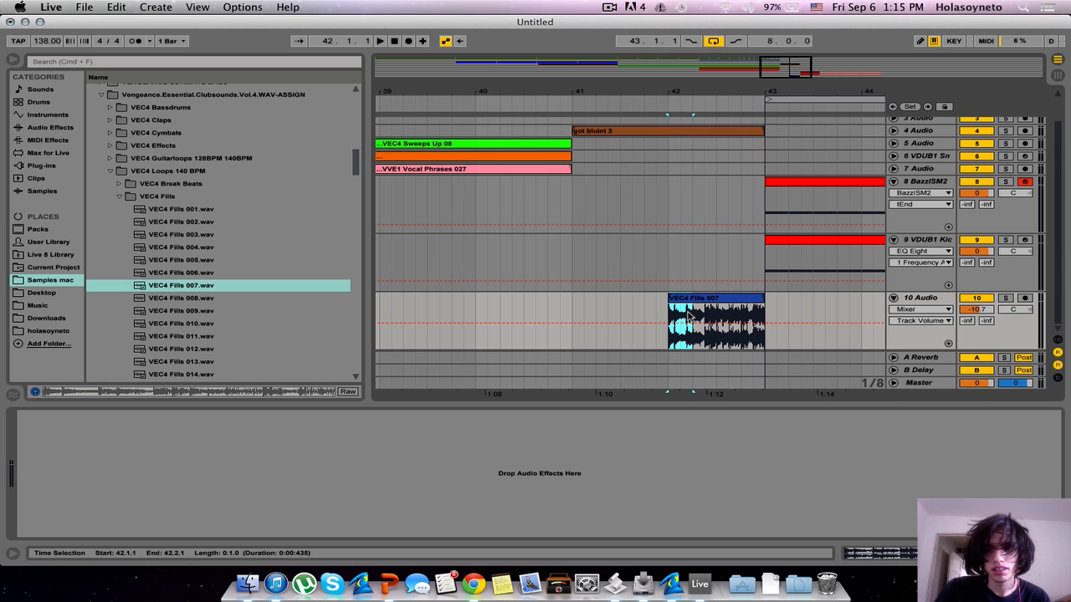
click(572, 309)
key(super+v)
key(super+v)
key(super+v)
key(super+v)
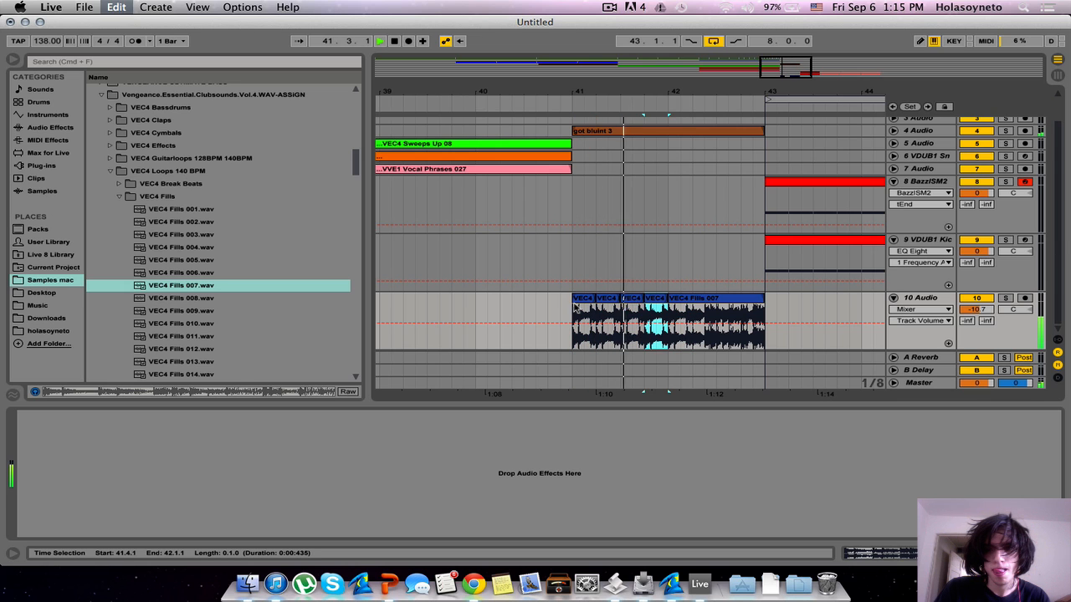
key(space)
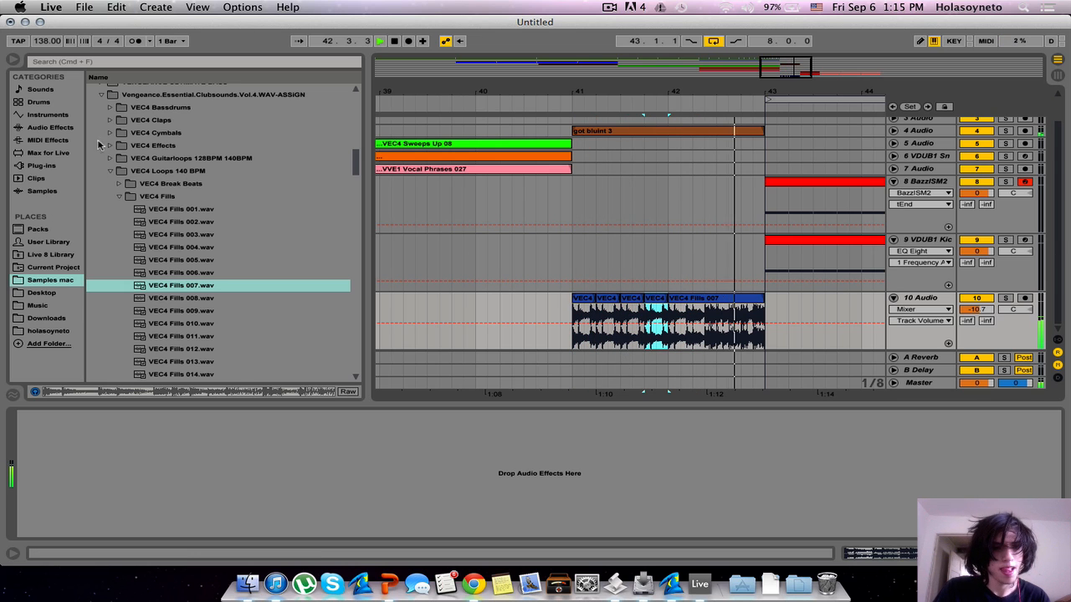
Step: Add an Auto Filter to fill track 10 and lower its low-pass cutoff to 719 Hz during playback
click(58, 130)
click(117, 115)
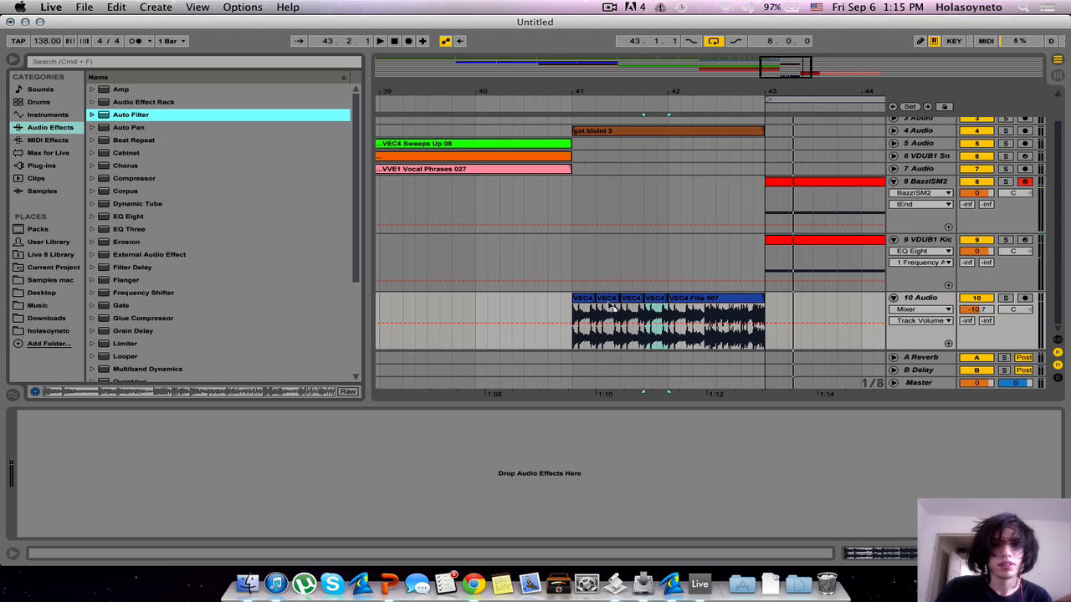
drag(661, 319, 661, 319)
key(space)
key(space)
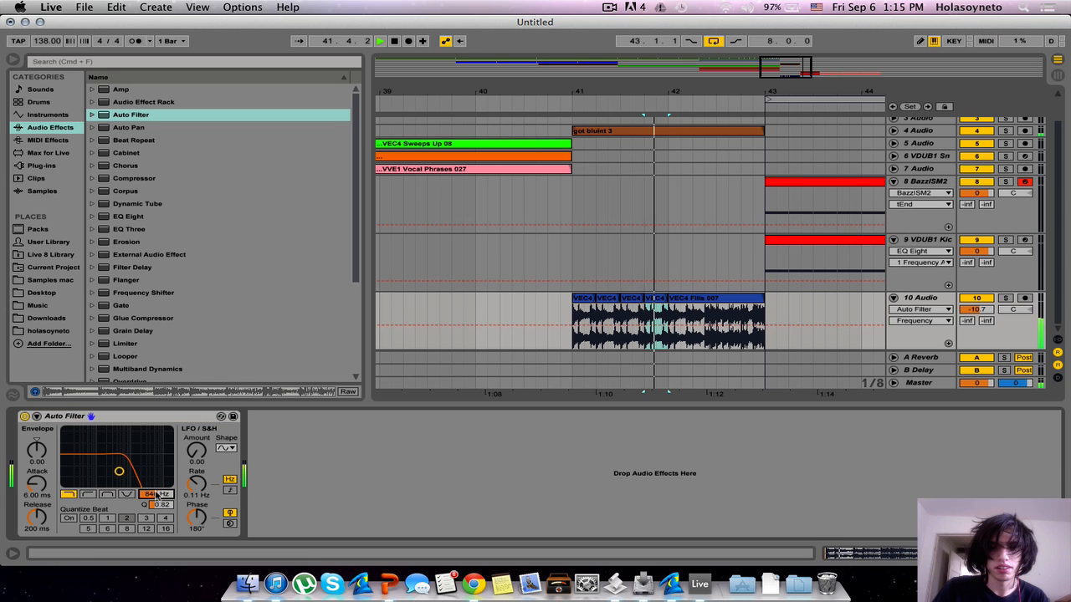
Step: Automate track 10's filter frequency to rise from 719 Hz at bar 41 to 19.9 kHz within bar 42, and play it back
click(573, 326)
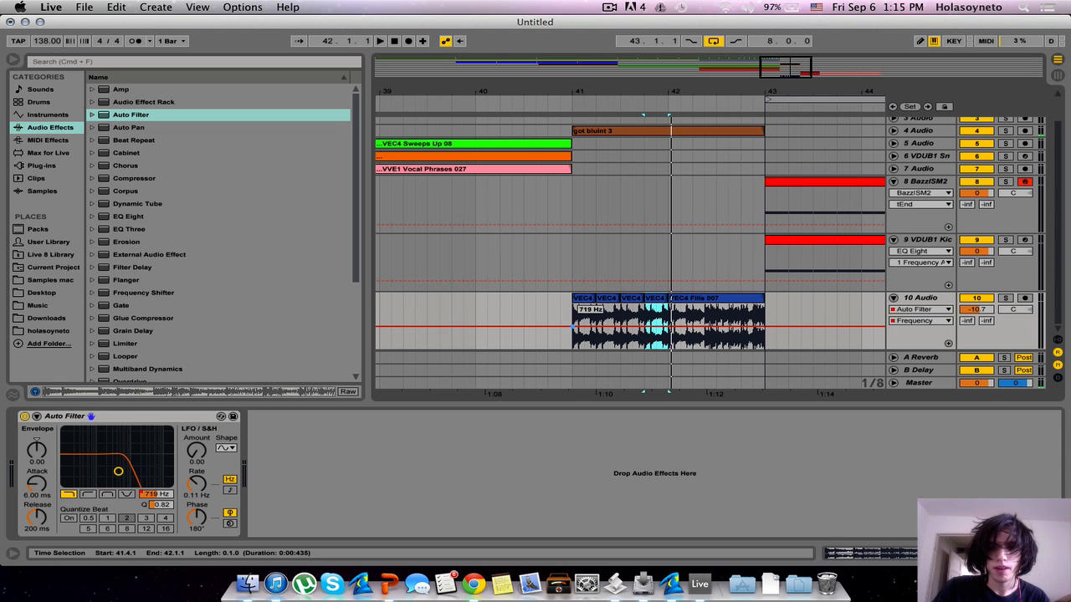
drag(606, 329, 674, 310)
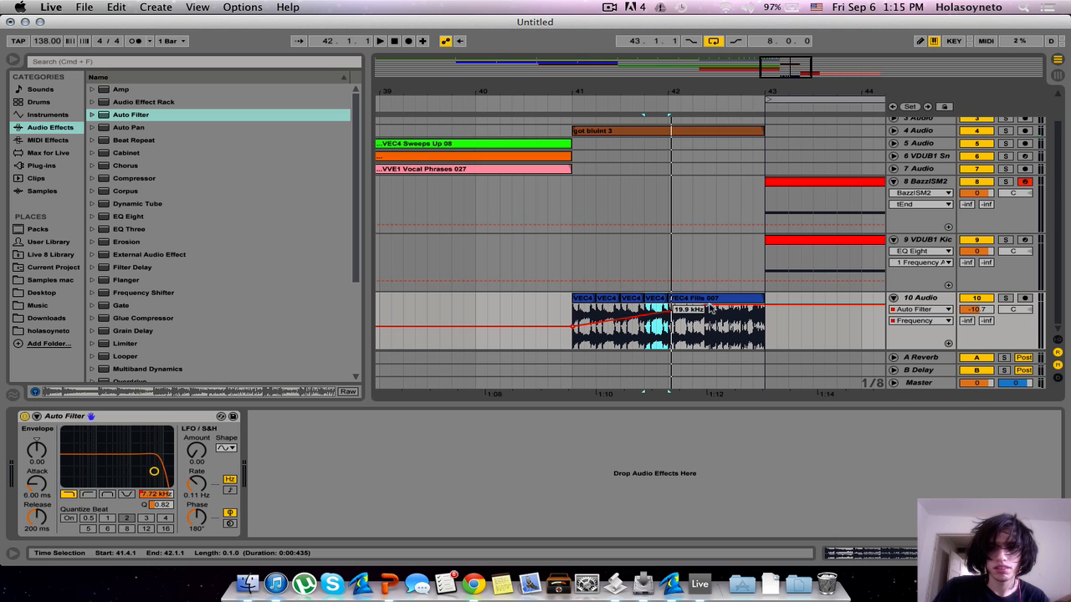
click(511, 99)
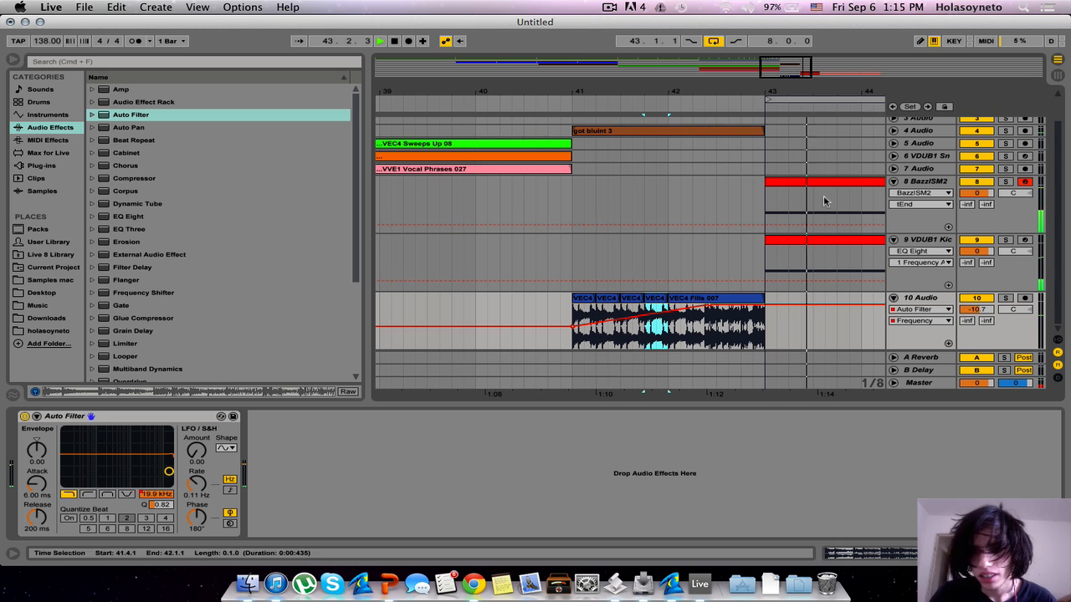
Step: Lower track 10's volume to -14.3 dB and replay the fill
drag(970, 310, 970, 319)
key(space)
key(space)
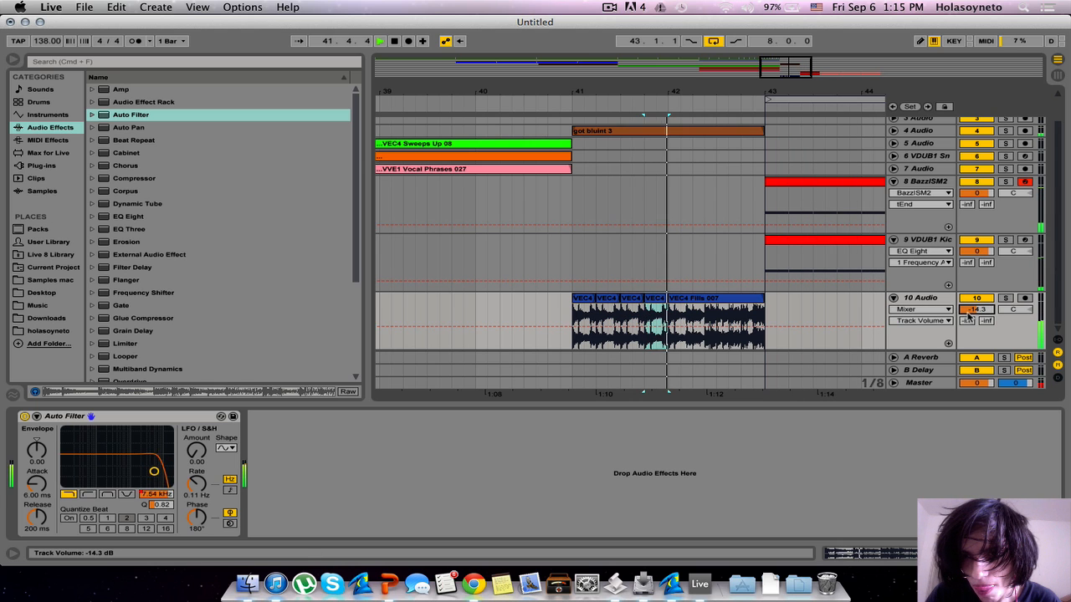
Step: Raise the gain of the got bluint 3 clip at bar 41 to 1.44 dB and replay the lead-in to the drop
click(720, 131)
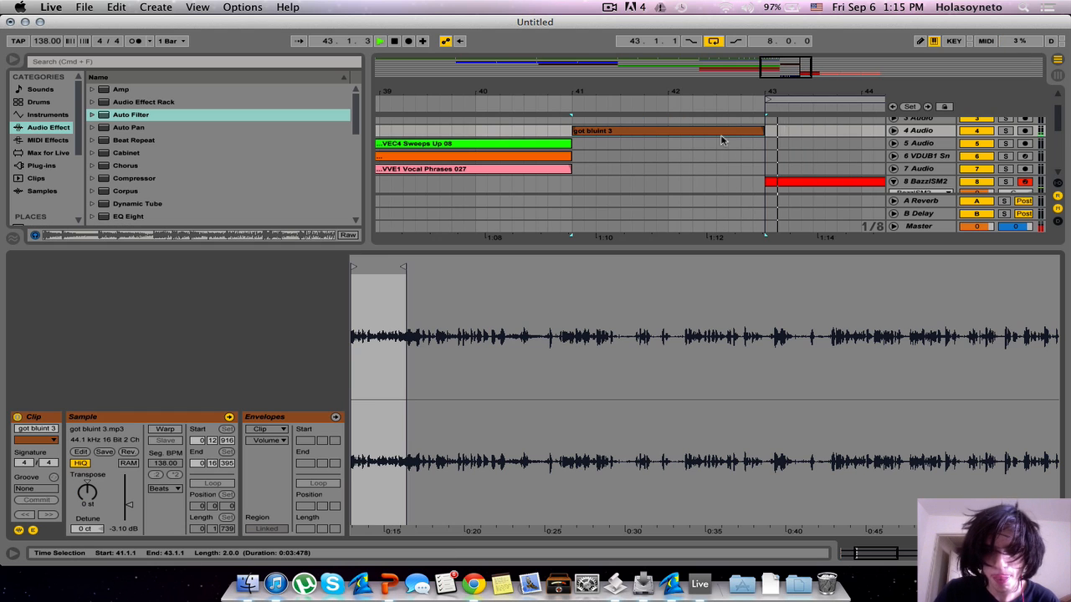
key(space)
key(space)
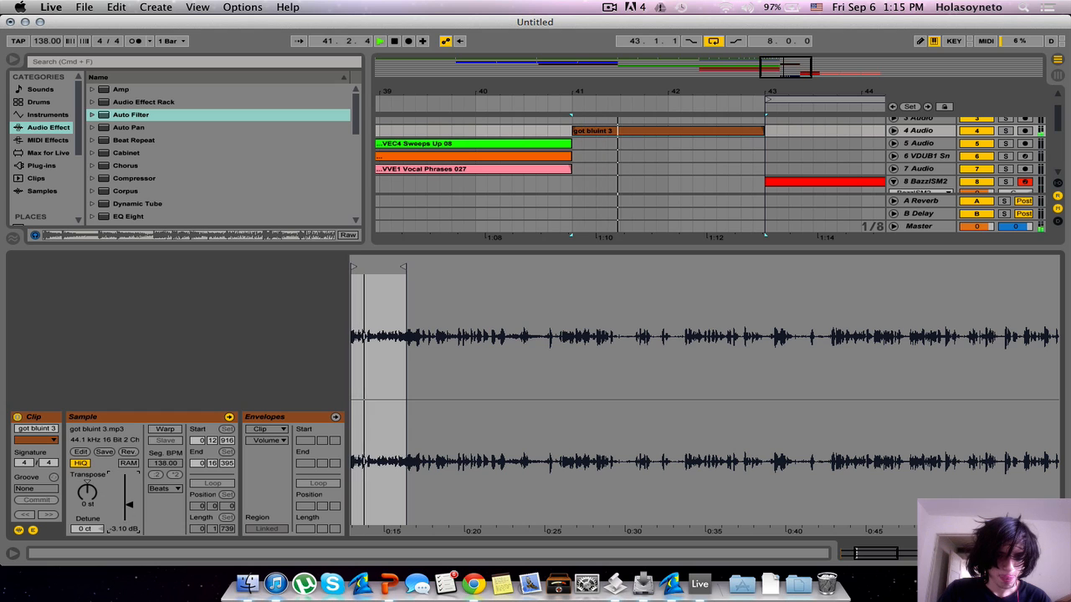
drag(128, 505, 127, 501)
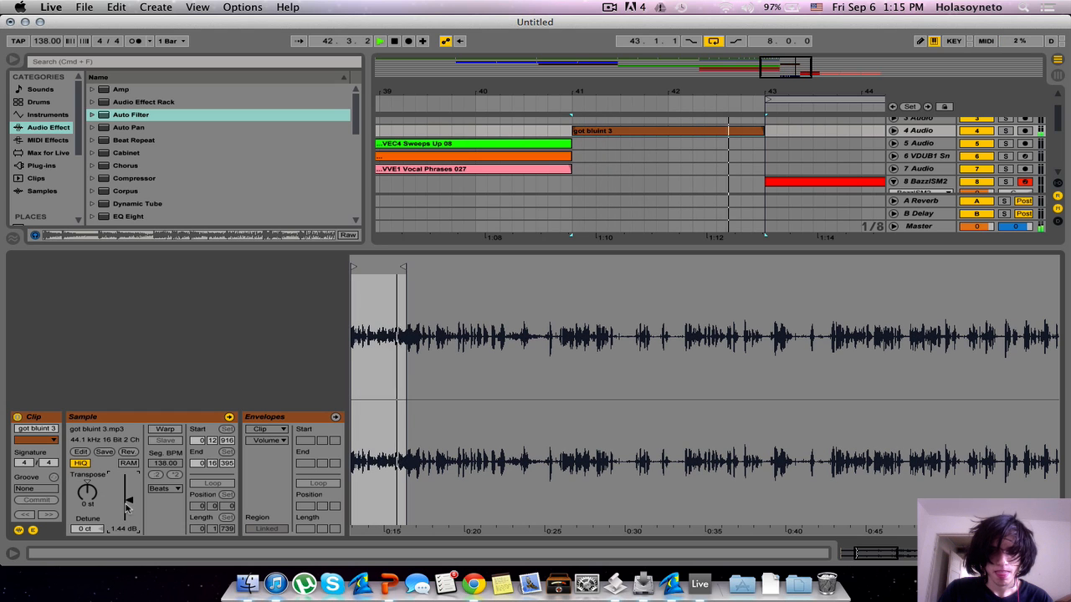
click(428, 250)
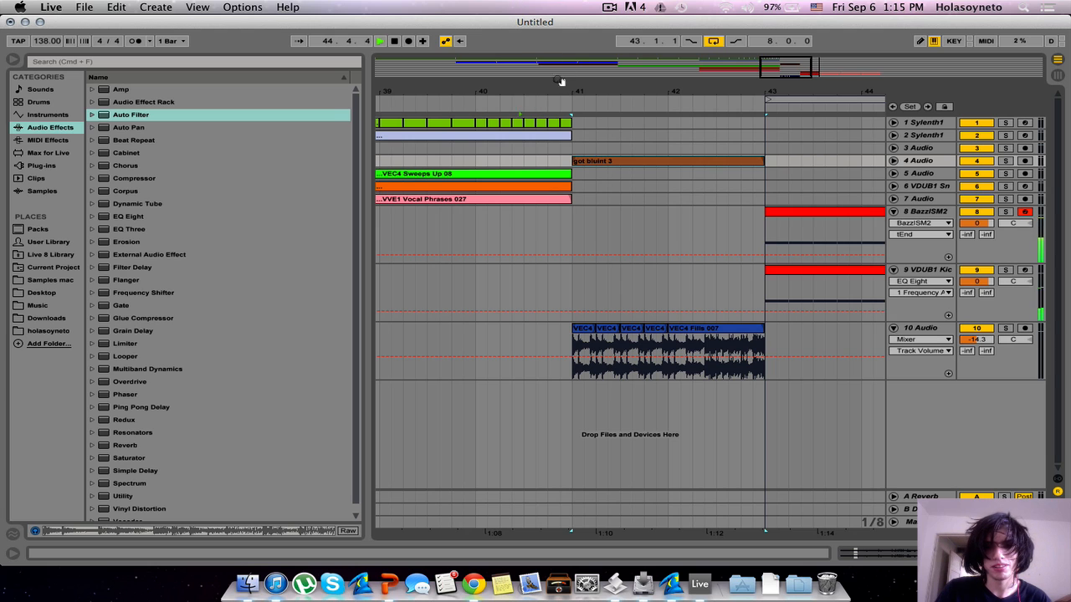
drag(556, 88, 687, 90)
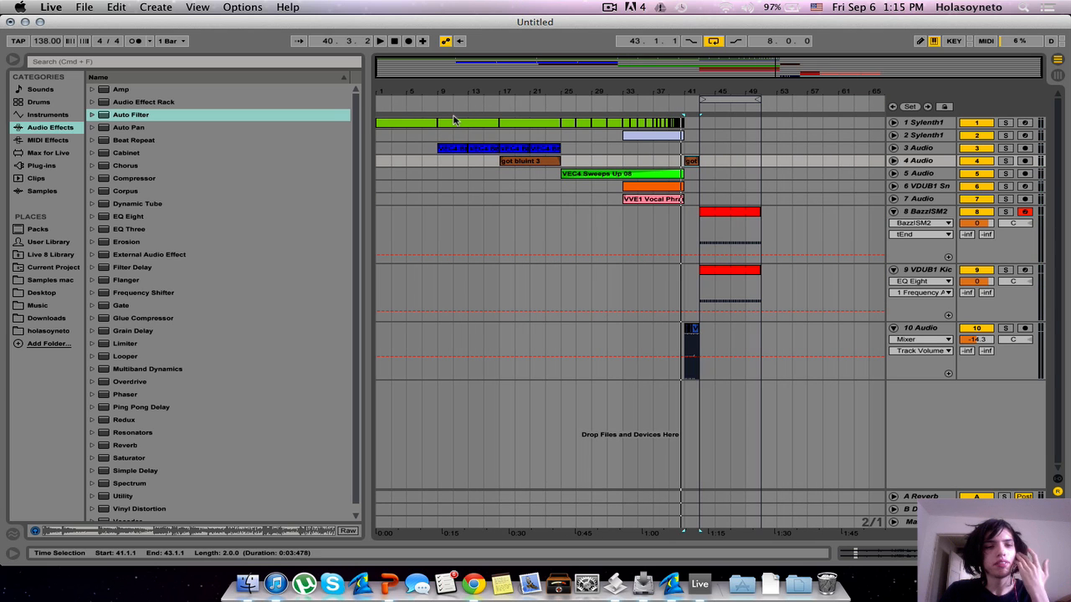
Step: Add an Operator instrument on a new track and move it above the drum fill audio track
click(48, 115)
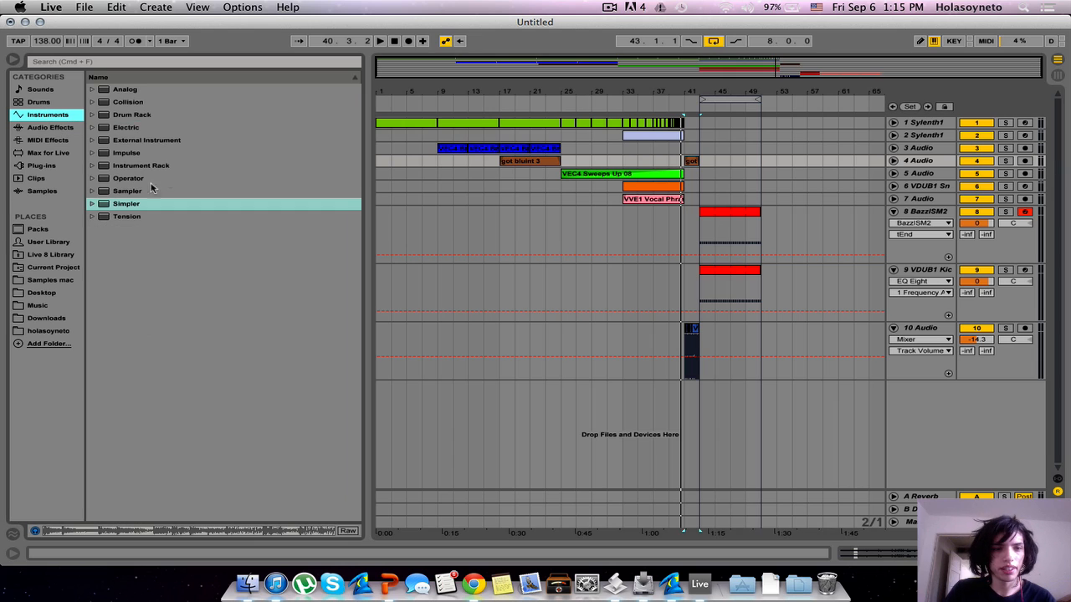
click(124, 180)
drag(949, 396, 949, 396)
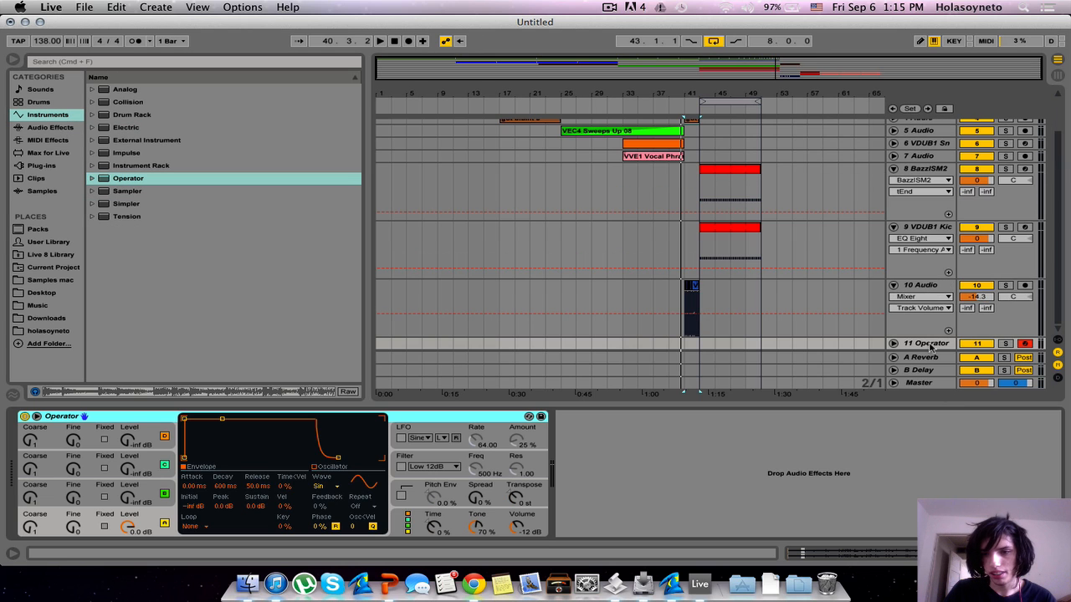
drag(928, 344, 928, 277)
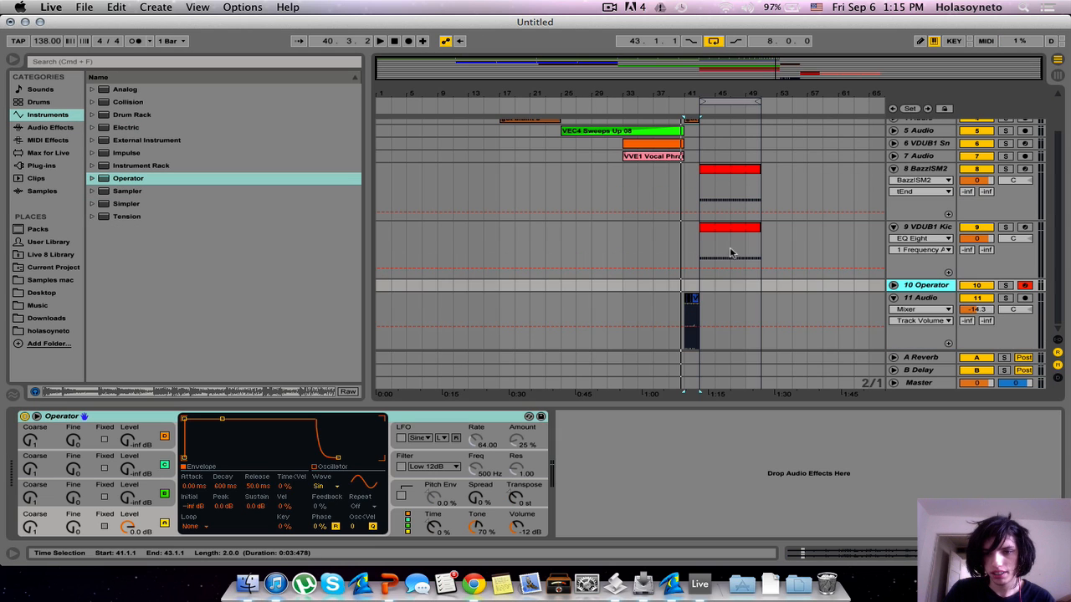
Step: Create a two-bar MIDI clip at bar 43 on the Operator track with an eighth-note G3 on the offbeat at 1.1.3
click(707, 286)
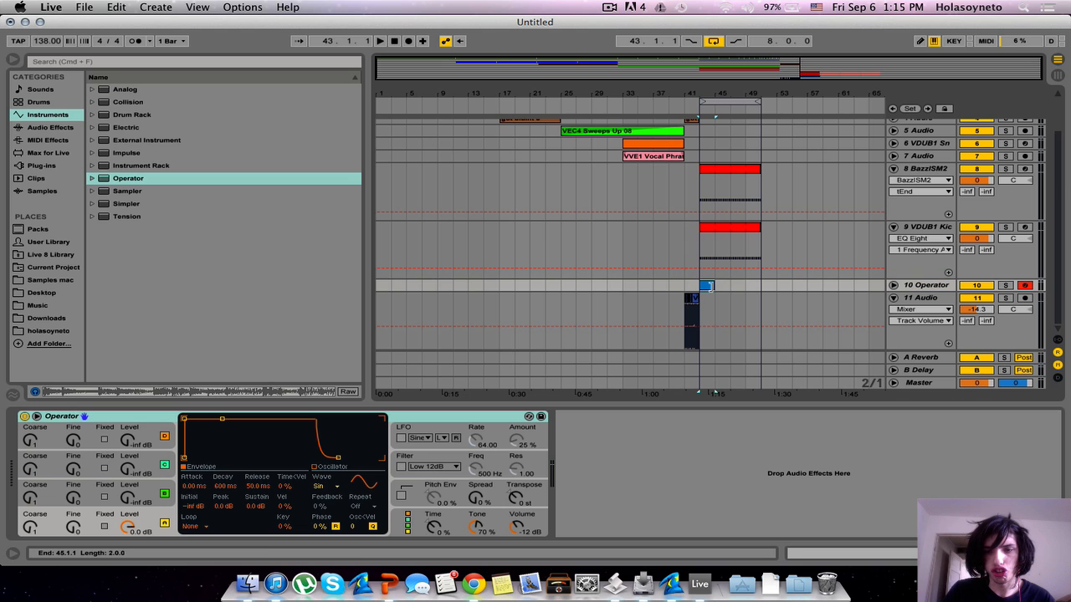
double_click(710, 286)
right_click(509, 431)
click(573, 383)
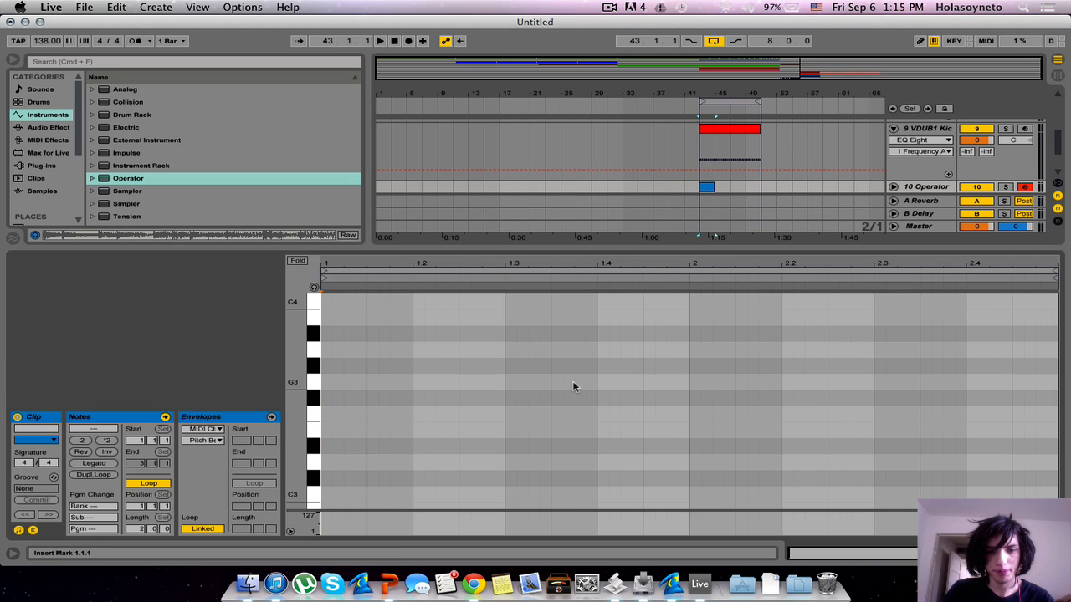
double_click(389, 384)
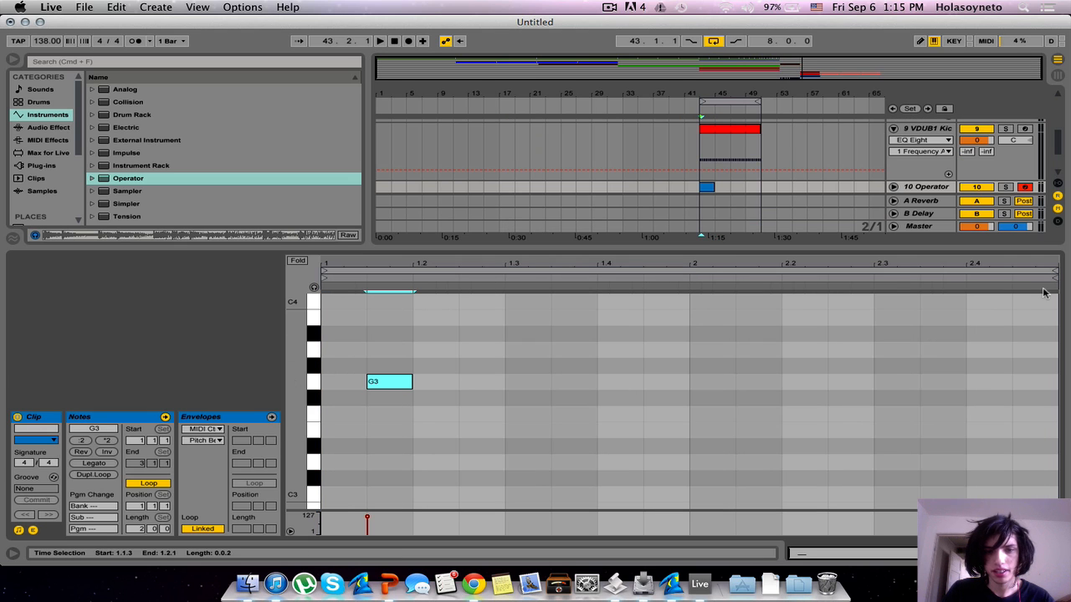
Step: Shorten the Operator clip's loop to one beat and extend the clip to bar 51 under the kicks
drag(1055, 272, 411, 325)
key(space)
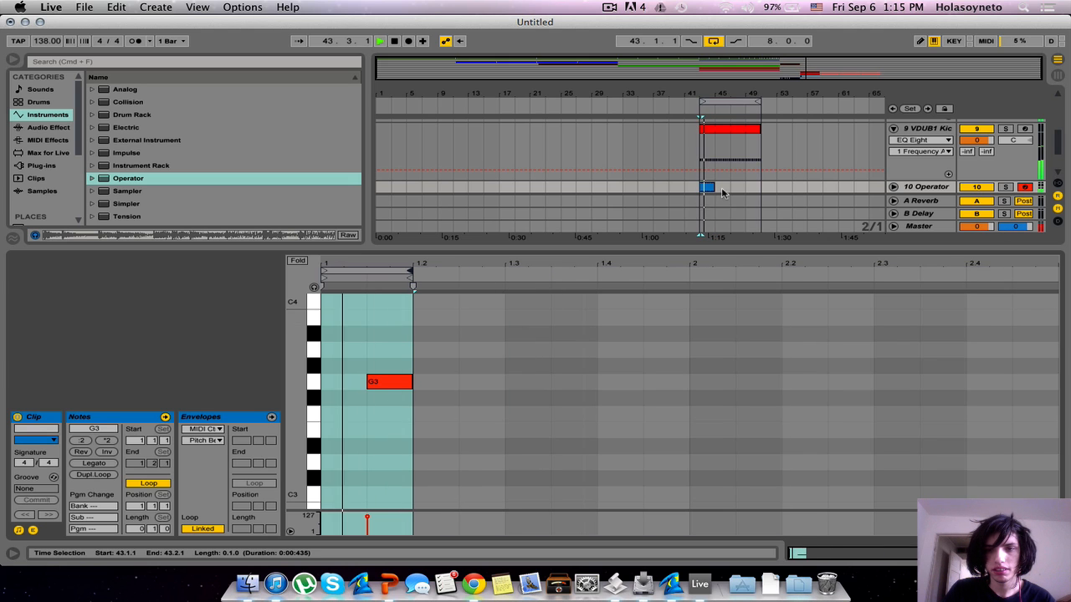
drag(747, 186, 761, 187)
click(381, 347)
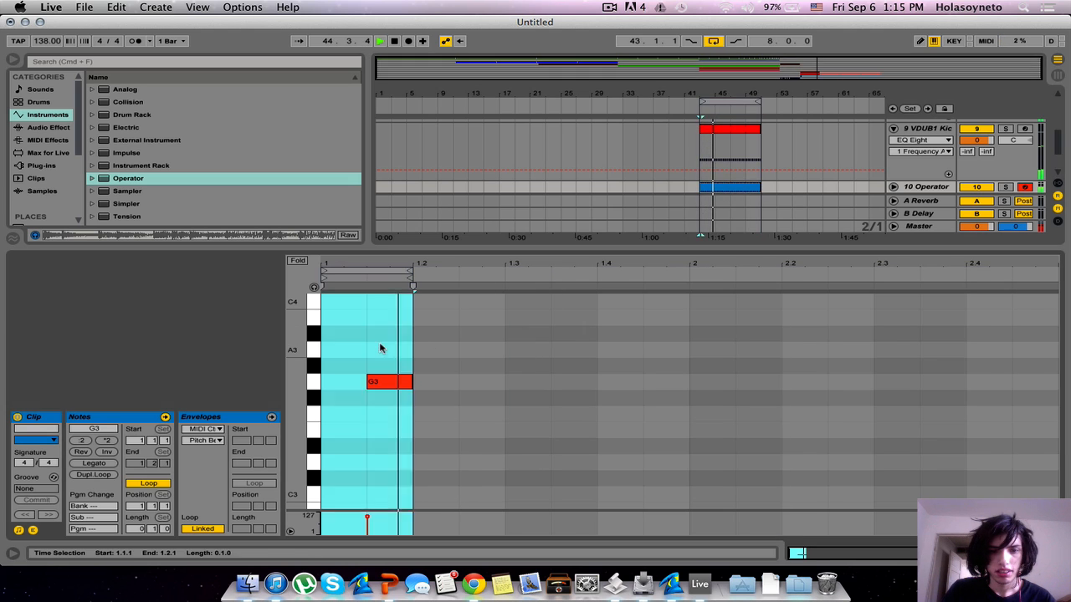
Step: Transpose the clip's offbeat note down to G#0
key(super+a)
key(space)
key(Down)
key(Down)
key(Down)
key(Down)
key(Down)
key(Down)
key(Down)
key(Down)
key(Down)
key(Down)
key(Down)
key(Down)
key(Down)
key(Down)
key(Down)
key(Down)
key(Down)
key(Down)
key(Down)
key(Down)
key(Down)
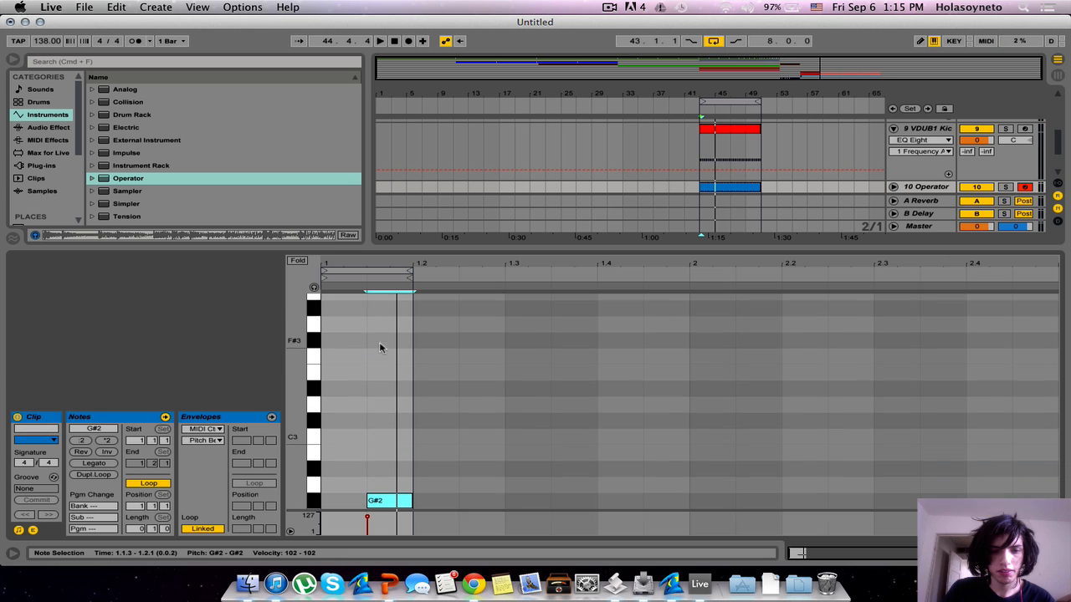
key(Down)
key(Down)
key(Down)
key(Down)
key(Down)
key(Down)
key(Down)
key(Down)
key(Down)
key(Down)
key(Down)
key(Down)
key(Down)
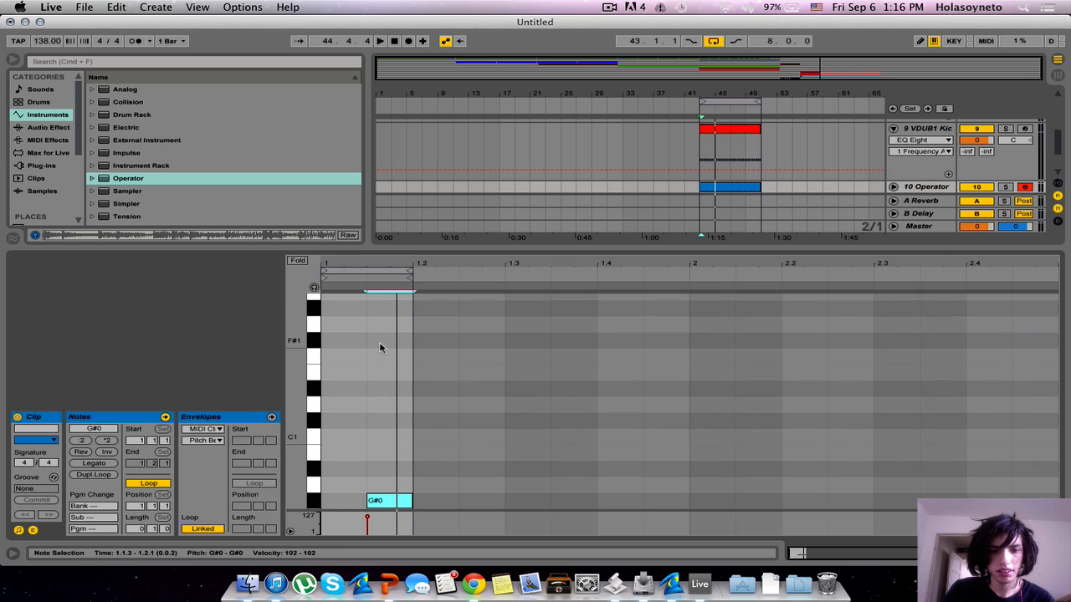
Step: Try higher pitches for the offbeat bass note during playback and settle it on G0
key(space)
key(Up)
key(Up)
key(Up)
key(Up)
key(Up)
key(Up)
key(Up)
key(Up)
key(Up)
key(Up)
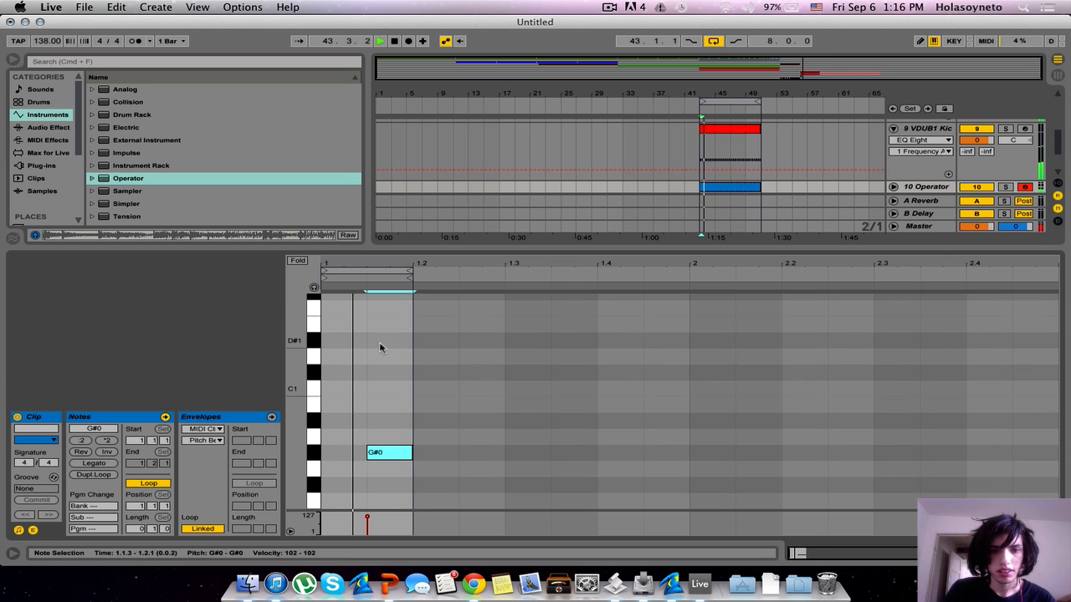
key(Down)
key(Down)
key(Down)
key(Down)
key(Down)
key(Down)
key(Down)
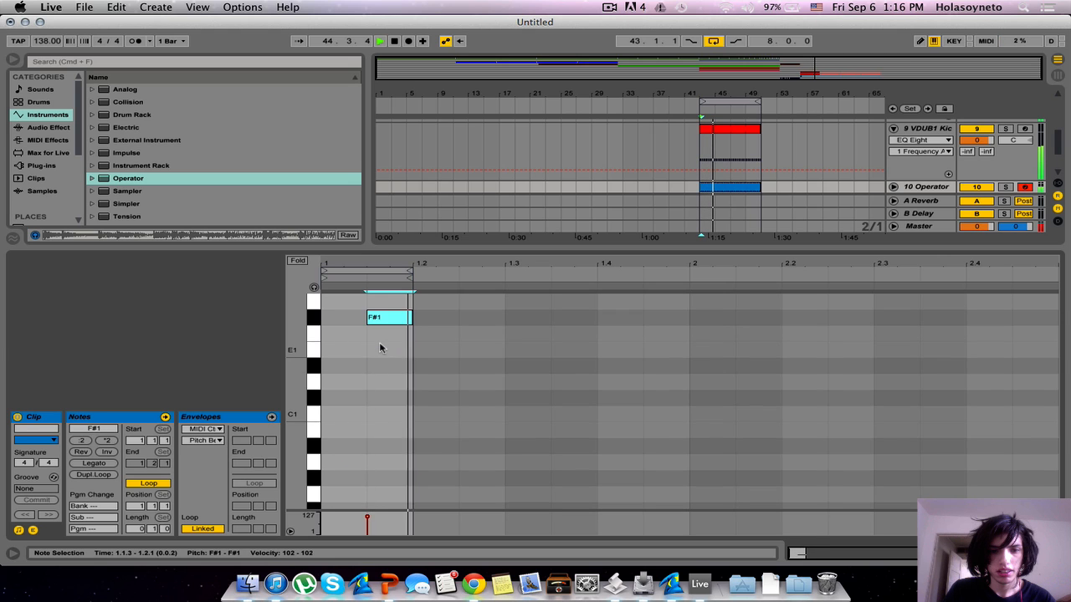
key(Down)
key(Down)
key(Down)
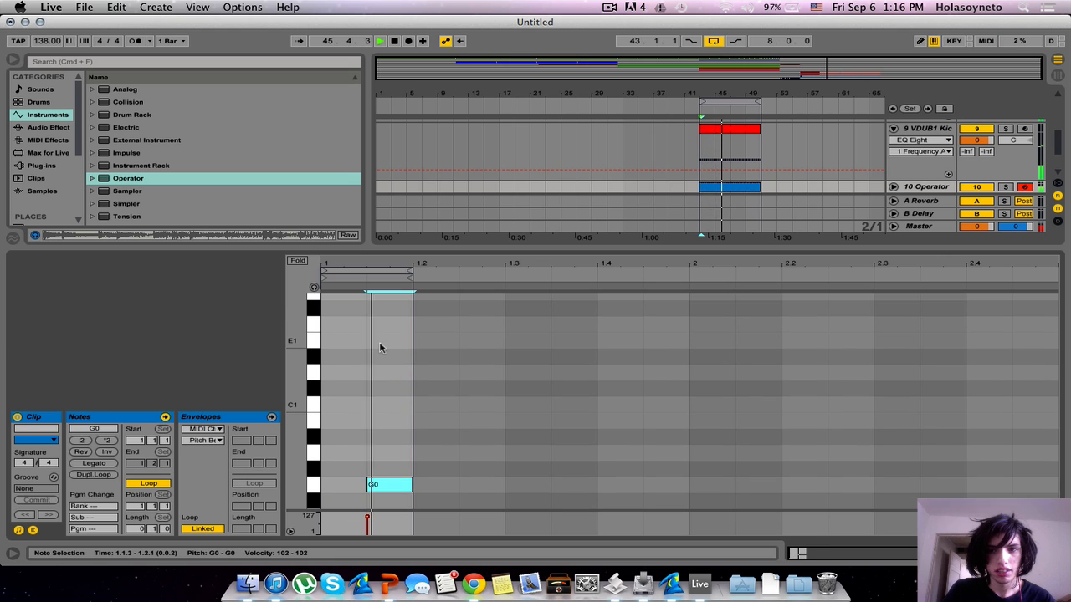
Step: Unfold track 10, hide the clip's note editor and audition the arrangement from bar 37
click(893, 187)
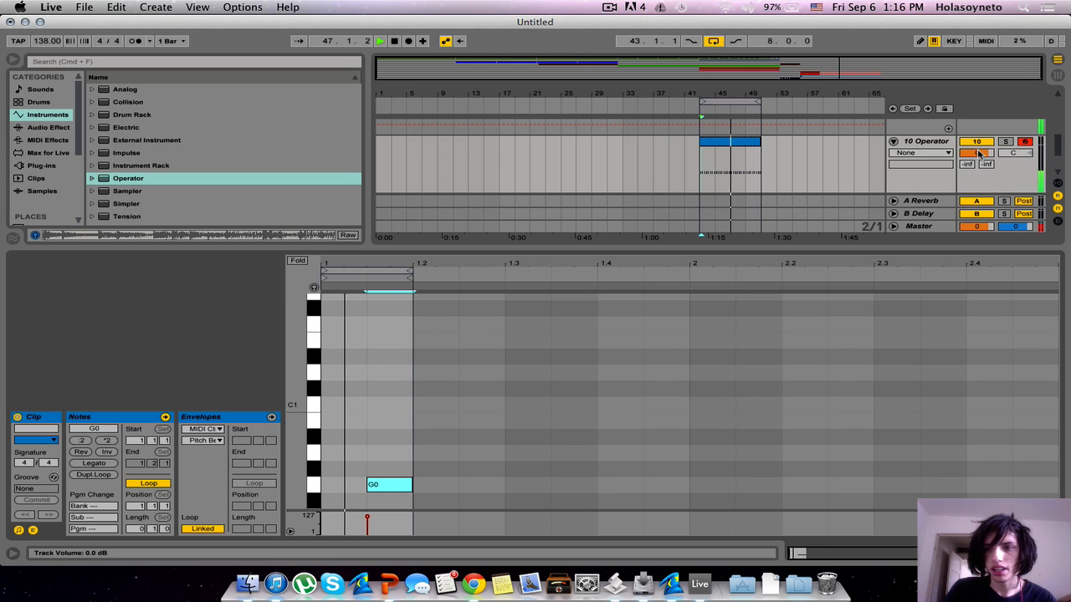
key(super+alt+l)
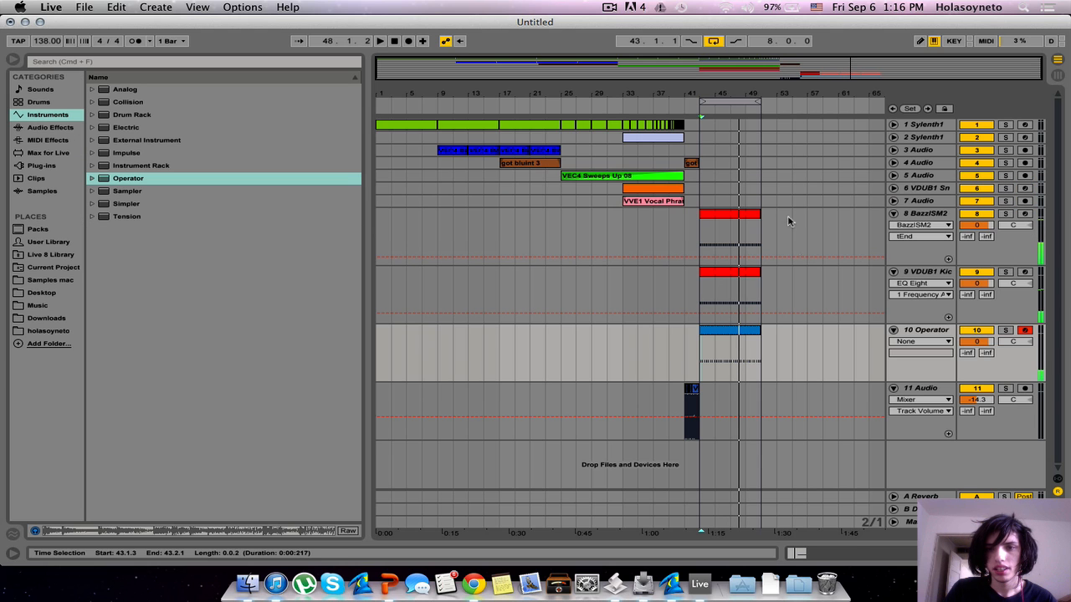
click(652, 103)
key(space)
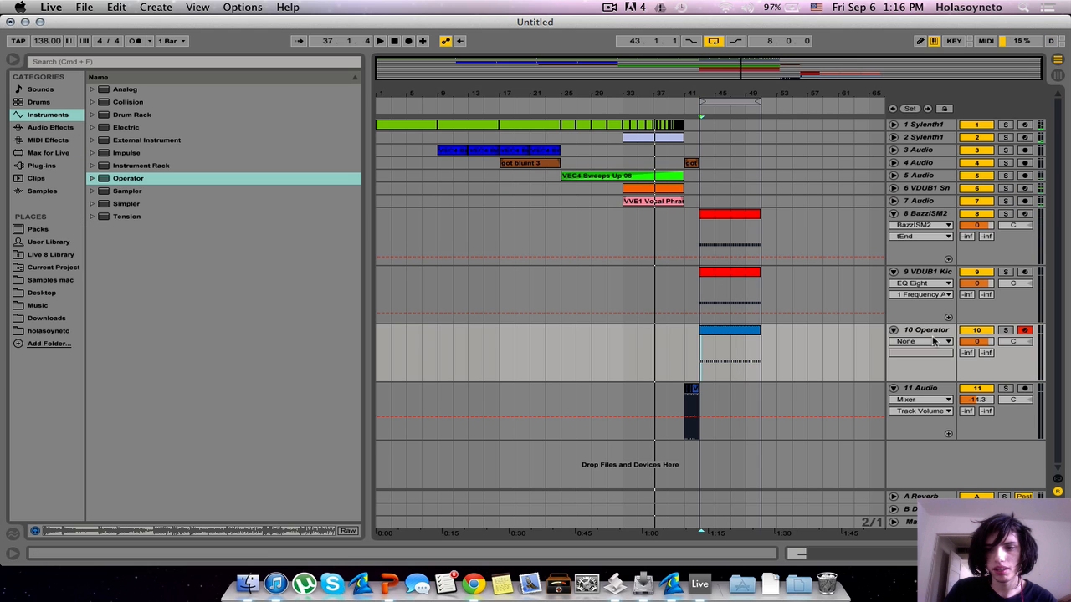
Step: Duplicate the Operator track, make the copy's G0 fill the whole beat, and play it back
key(super+d)
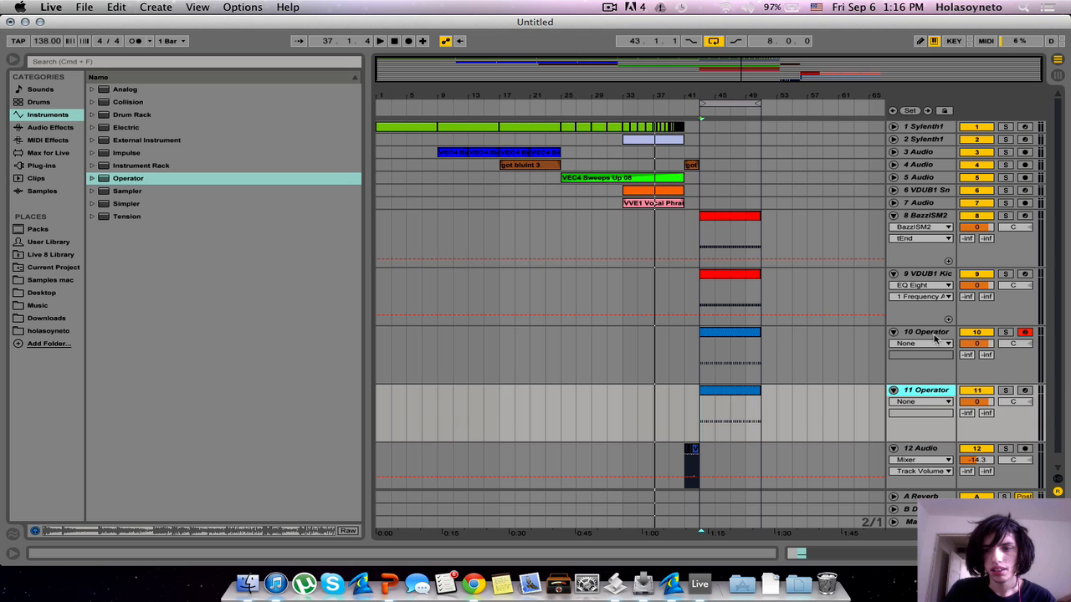
double_click(730, 389)
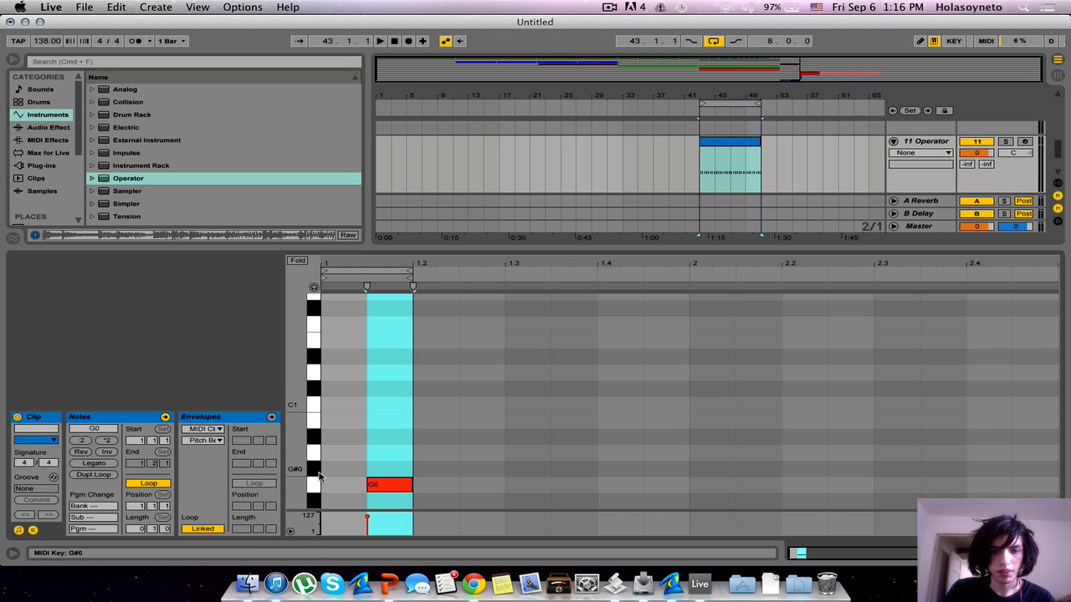
double_click(352, 486)
drag(368, 485, 414, 485)
key(space)
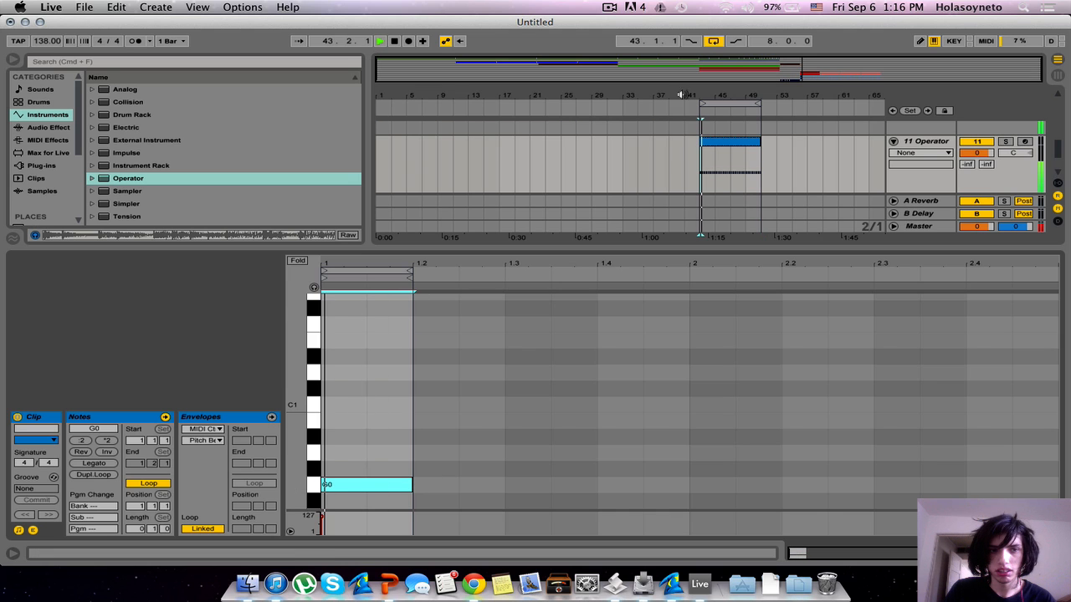
key(space)
Step: Add the LFOTool plug-in to Operator track 11 and load its Sidechain-6 preset
click(28, 164)
scroll(233, 153, down, 10)
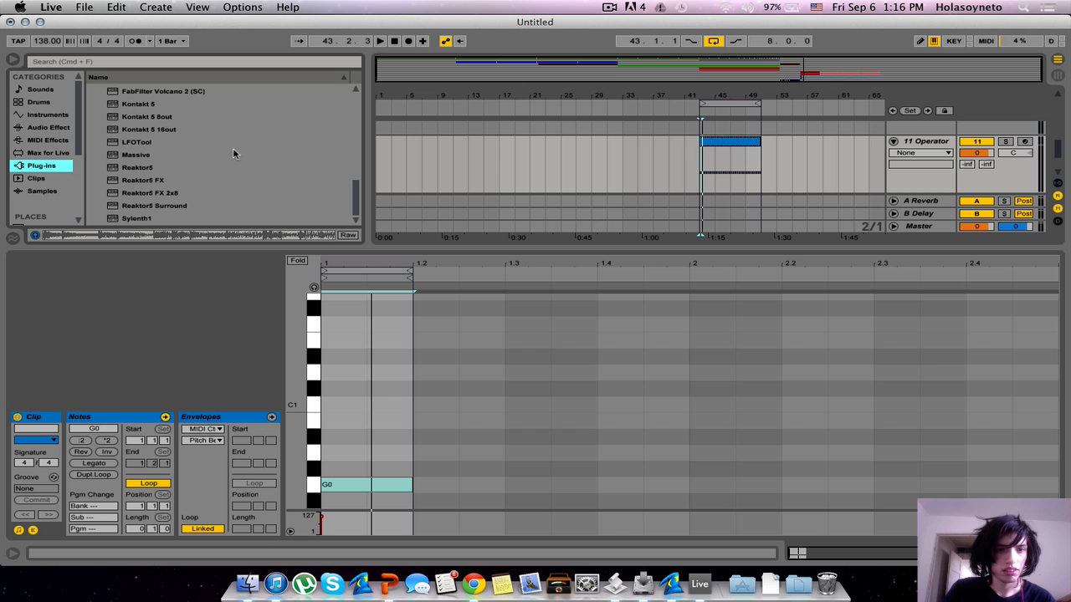
click(138, 144)
drag(287, 158, 428, 162)
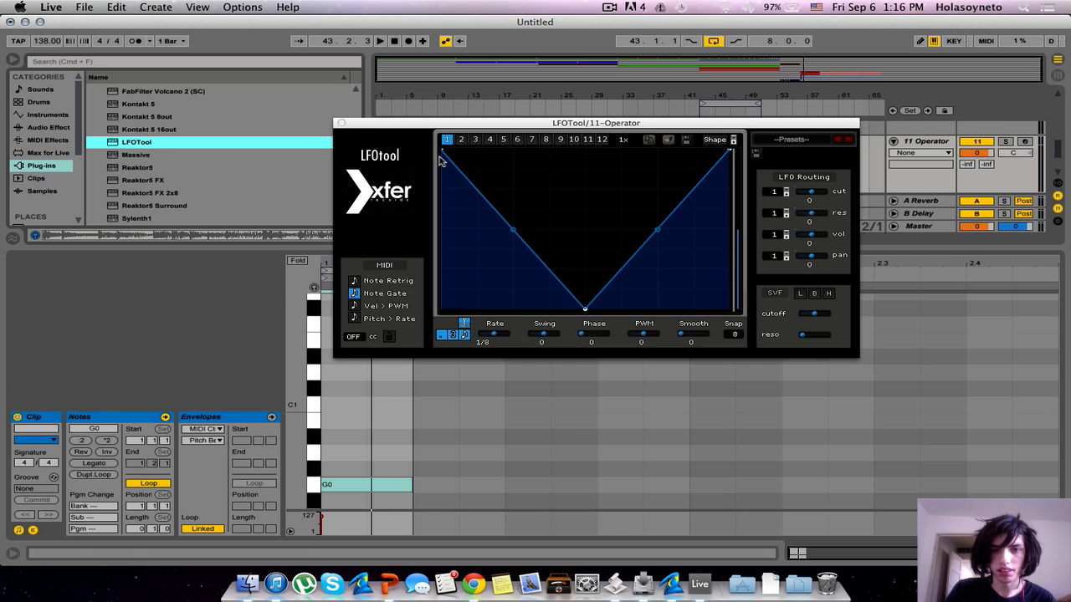
click(799, 140)
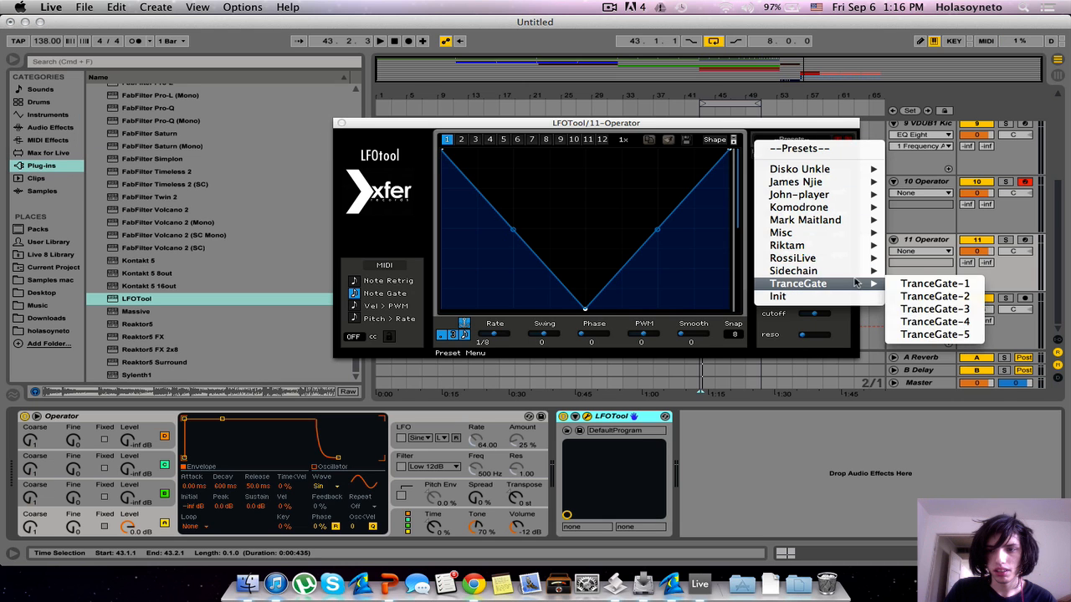
mouse_move(861, 271)
click(925, 335)
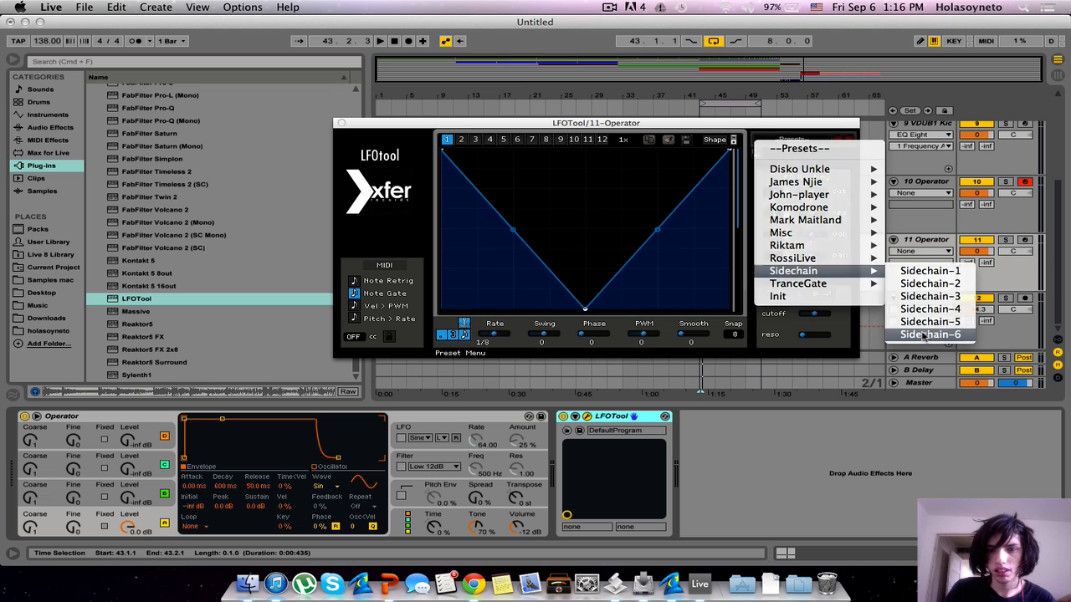
Step: Set LFOTool's Smooth to 23, close the plug-in window and audition the sidechained bass
drag(682, 337, 721, 341)
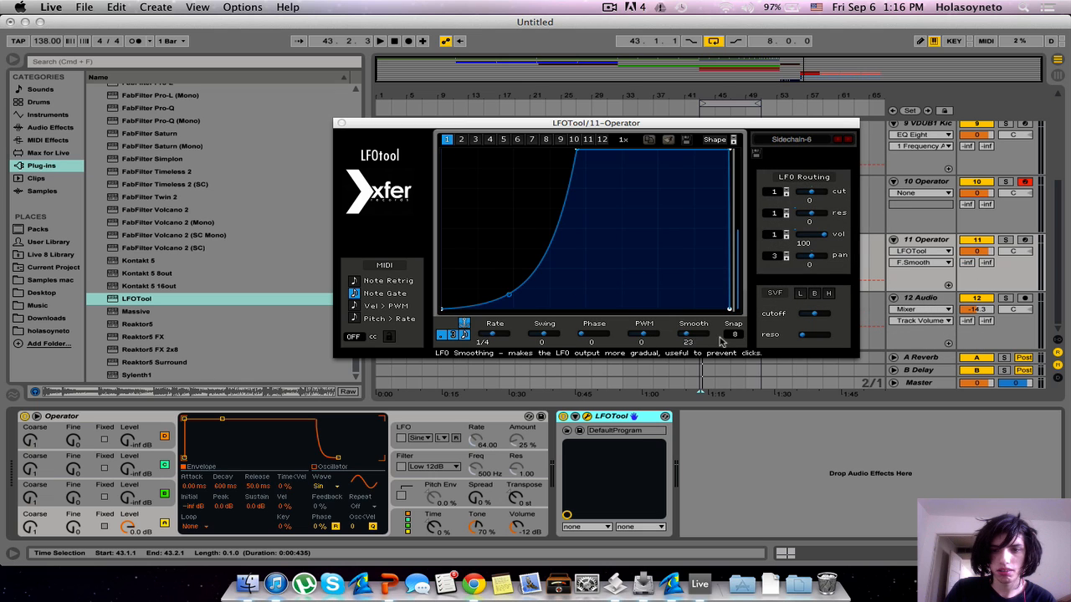
click(340, 123)
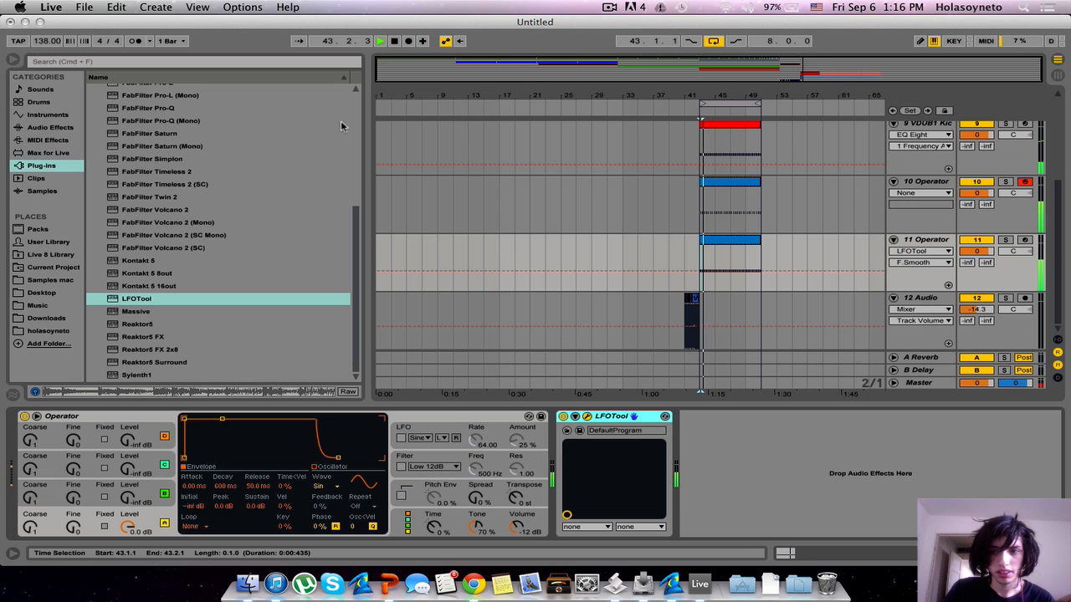
key(space)
Step: Set track 11's oscillator A waveform to Saw D and lower the track volume to -9.2 dB during playback
click(328, 485)
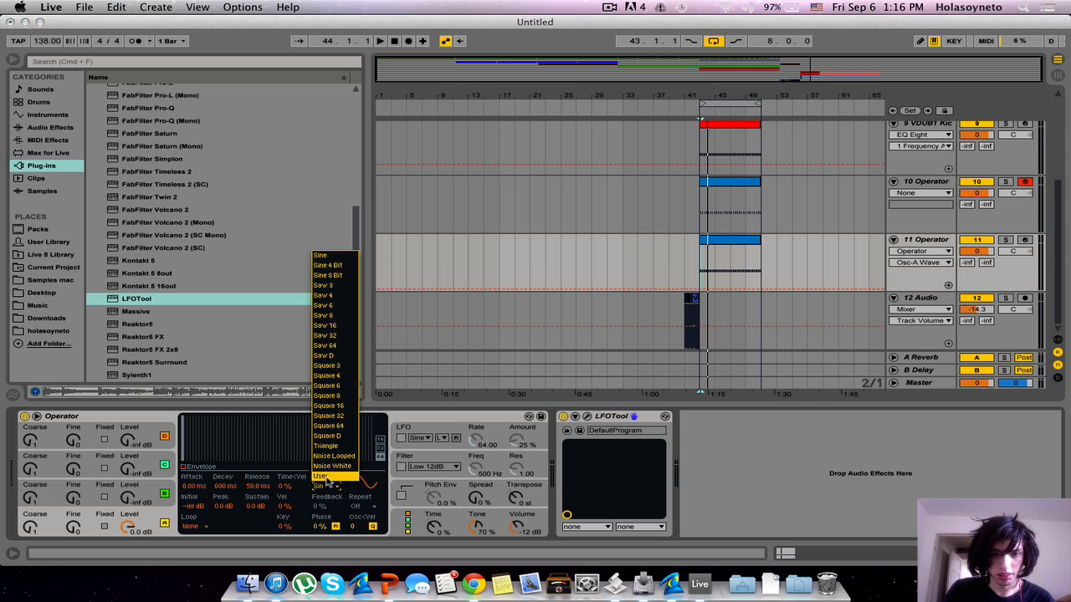
click(329, 356)
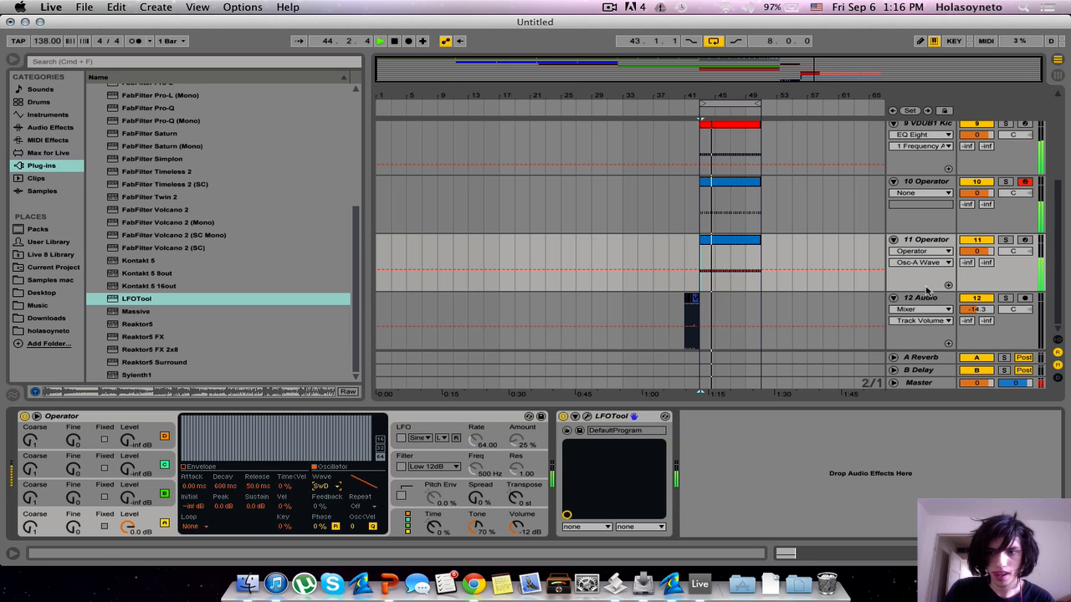
click(975, 252)
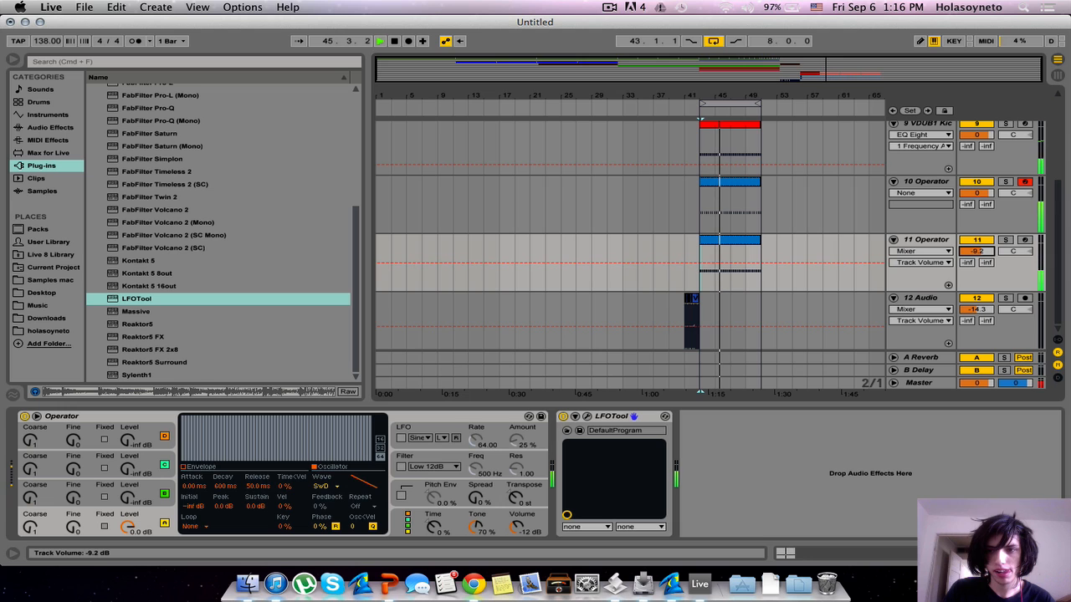
Step: Mute Operator track 10 and lower track 11's volume to -12.3 dB
scroll(977, 205, up, 3)
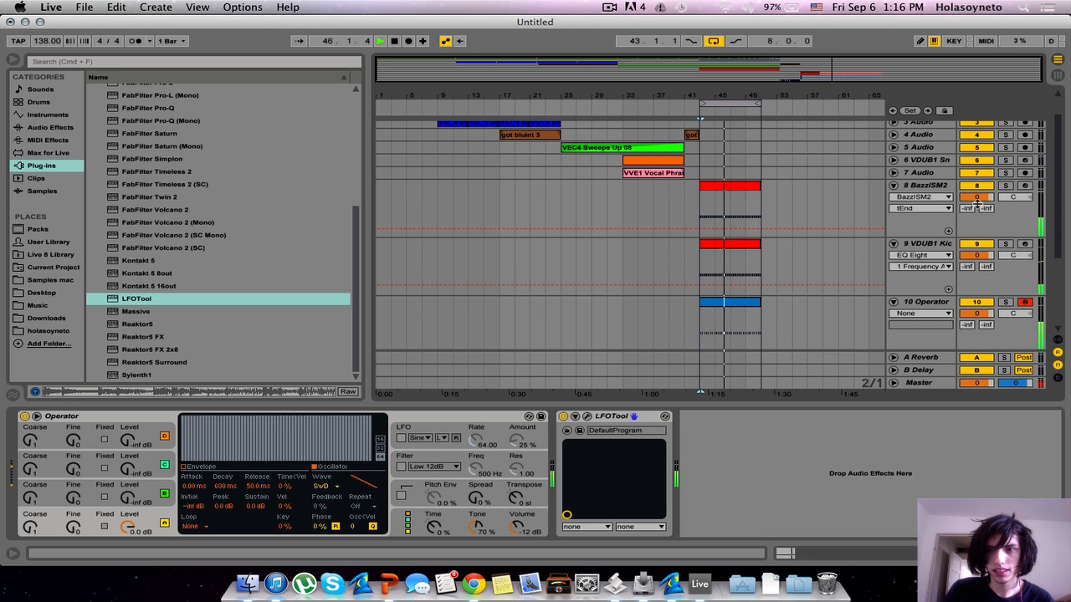
click(976, 302)
scroll(975, 302, down, 3)
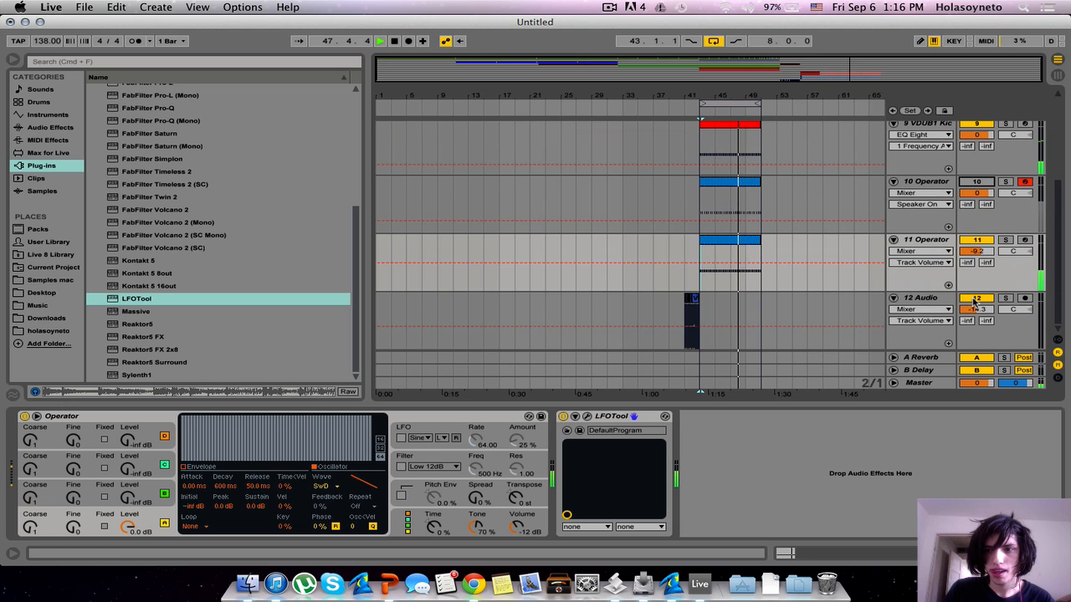
click(974, 241)
drag(974, 248, 975, 259)
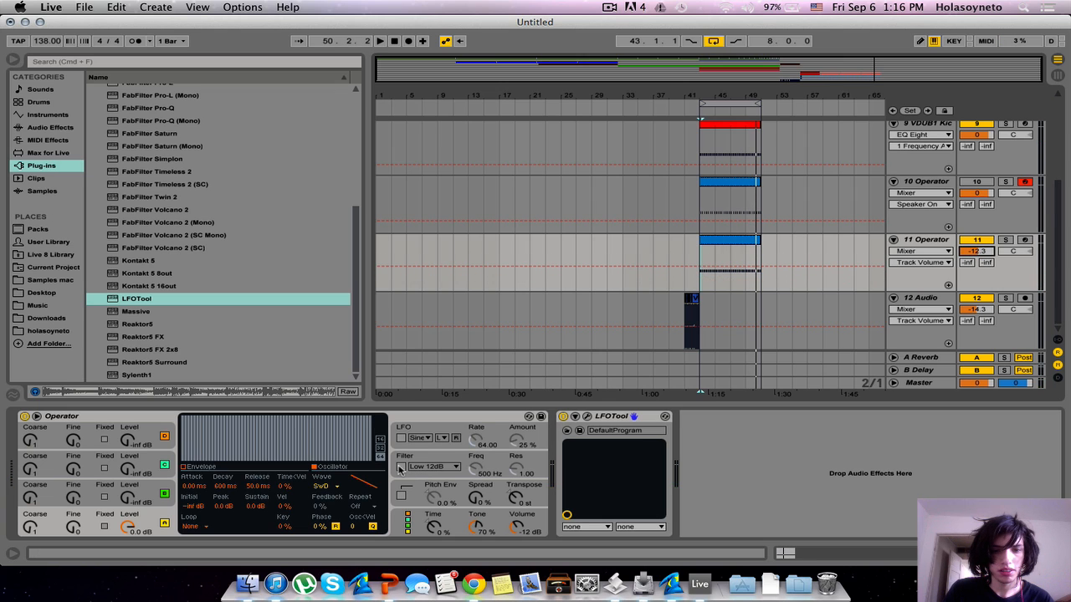
Step: Enable track 11's Operator low-pass filter at 179 Hz and turn on its LFO, routed only to the filter
click(401, 467)
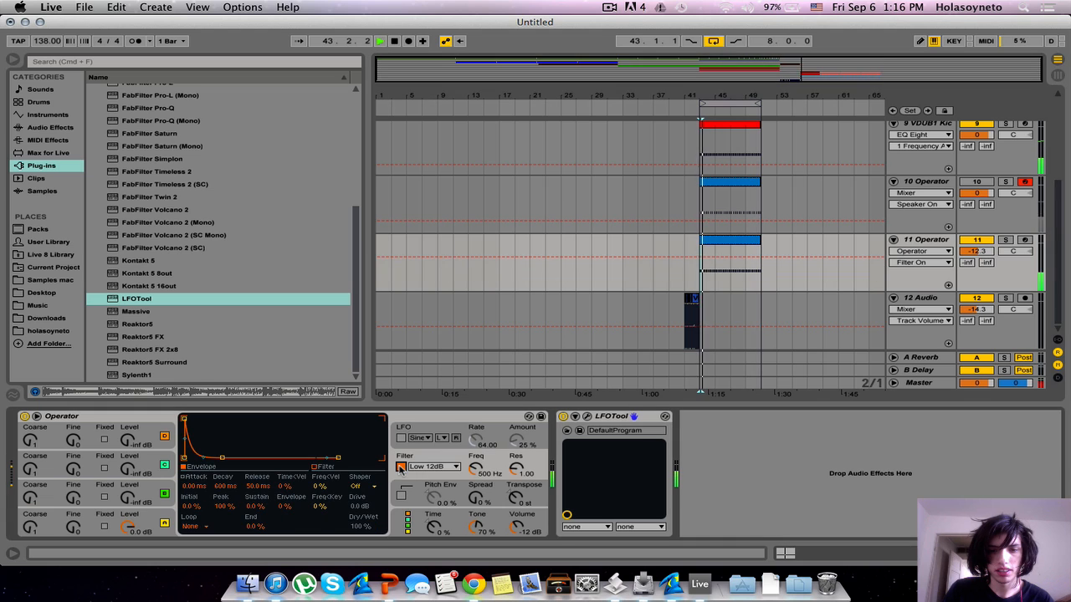
click(476, 469)
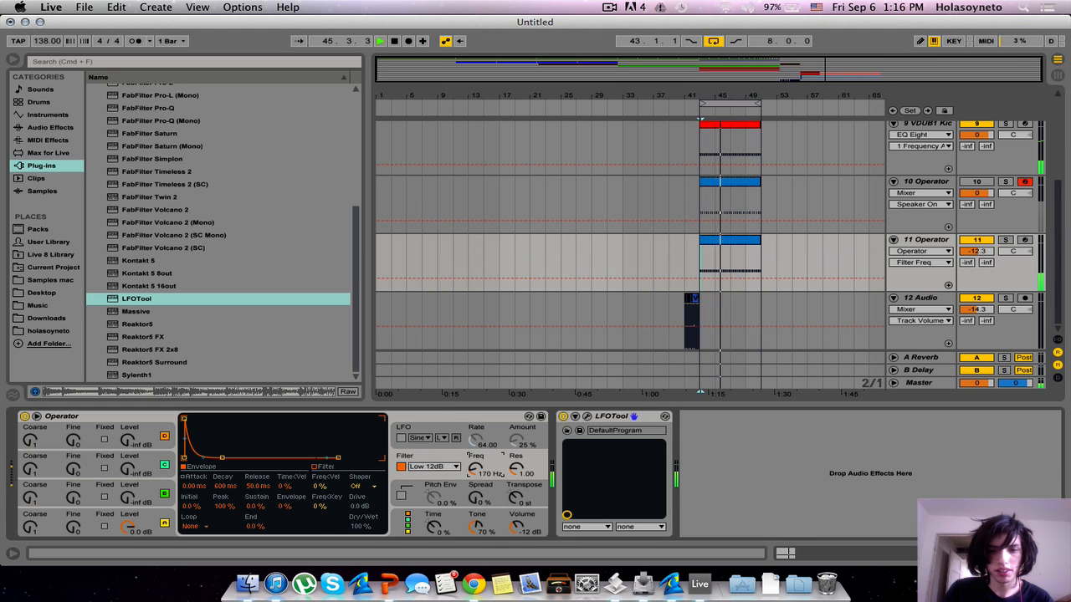
click(402, 438)
click(353, 488)
key(space)
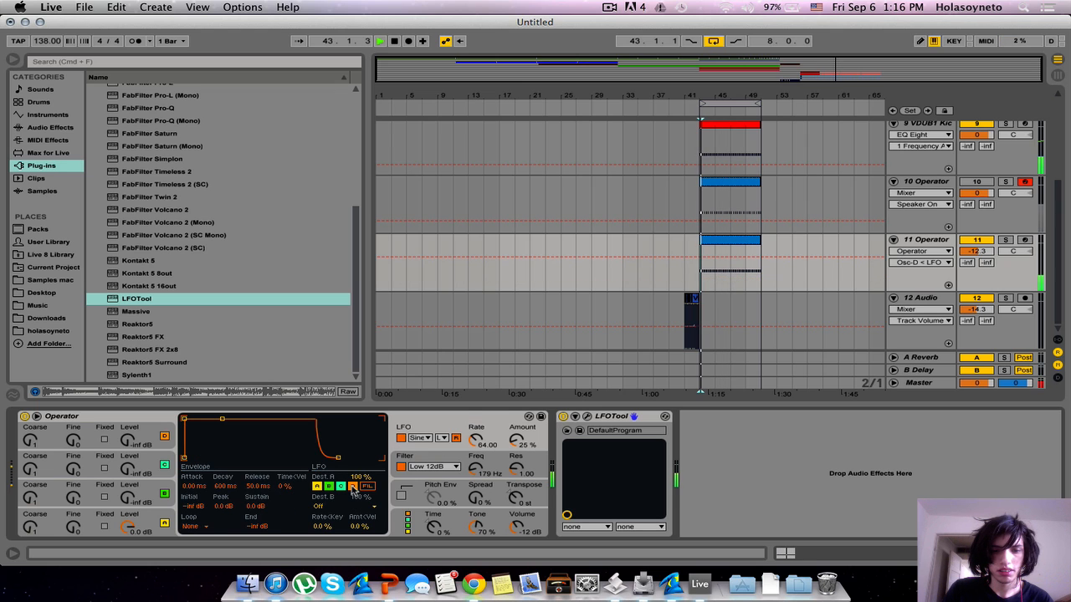
key(space)
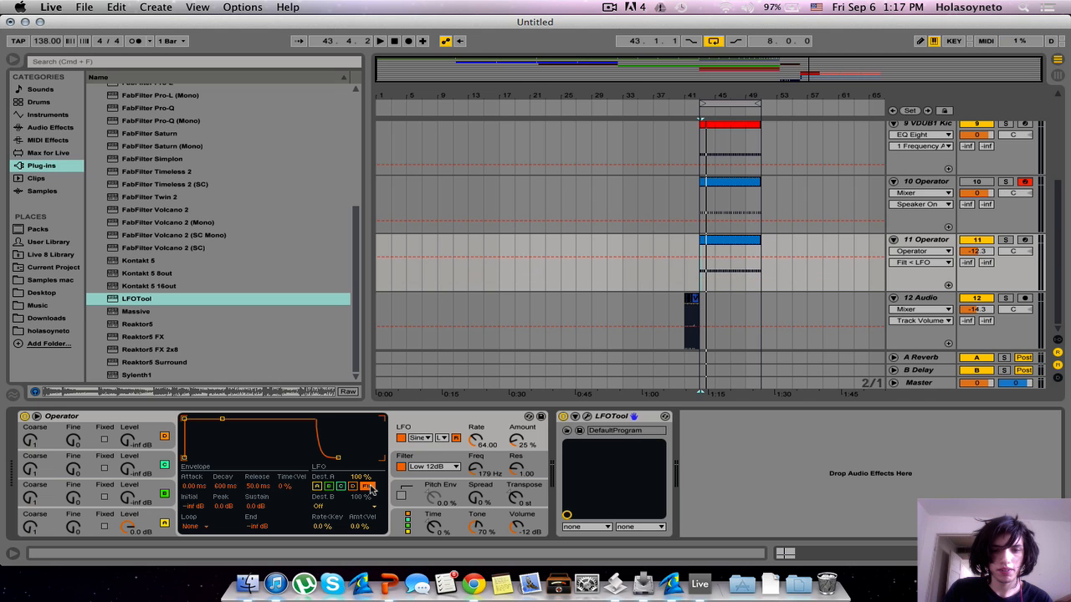
Step: Sync track 11's Operator LFO at rate 1/8 with 63% amount, and set the filter to 219 Hz with resonance 3.19
click(443, 438)
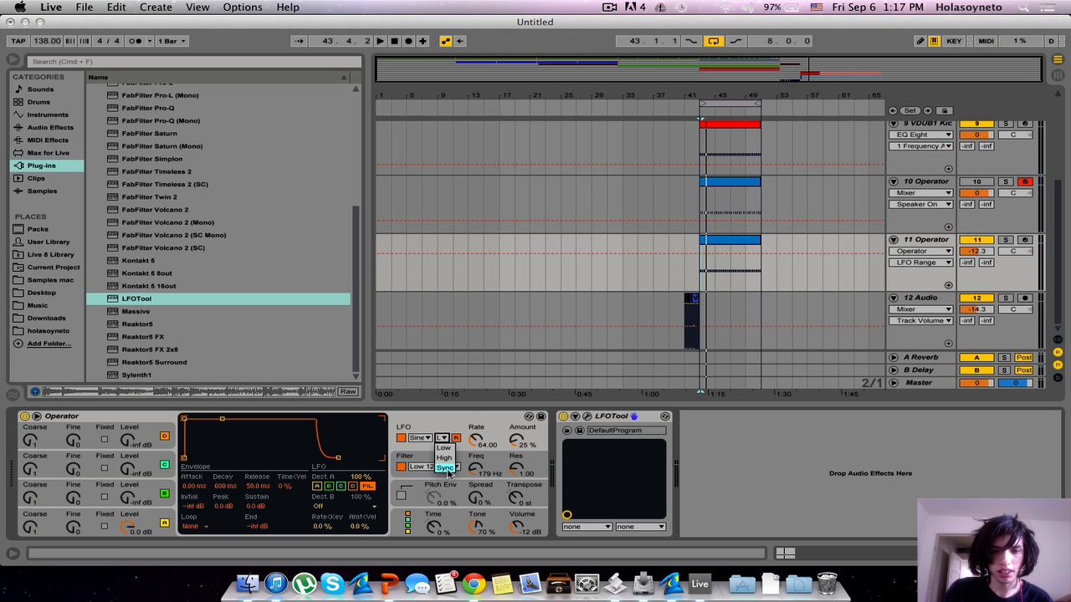
click(445, 468)
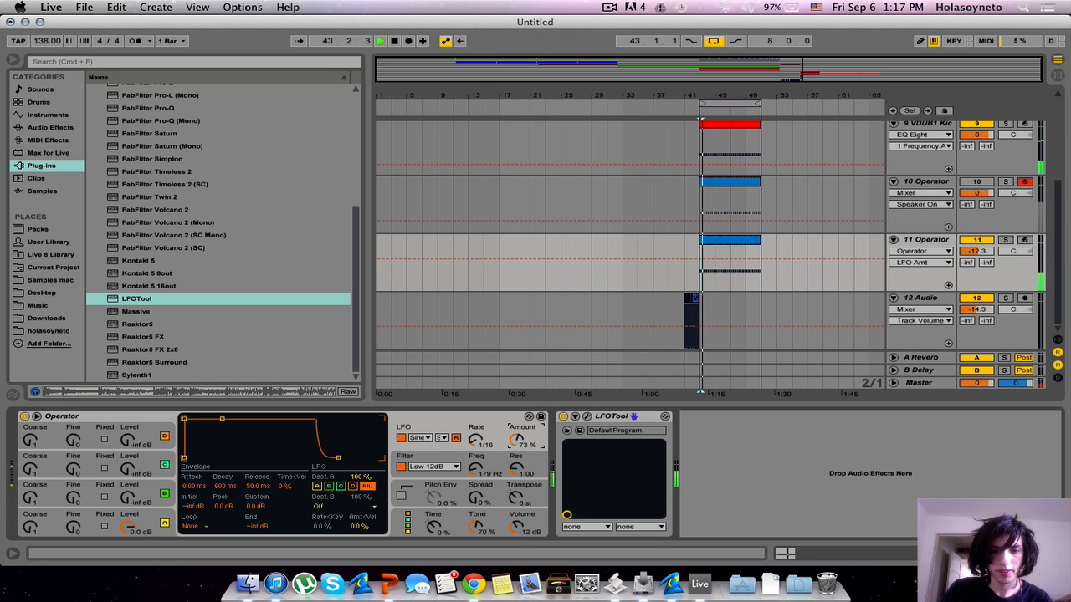
drag(478, 444, 477, 487)
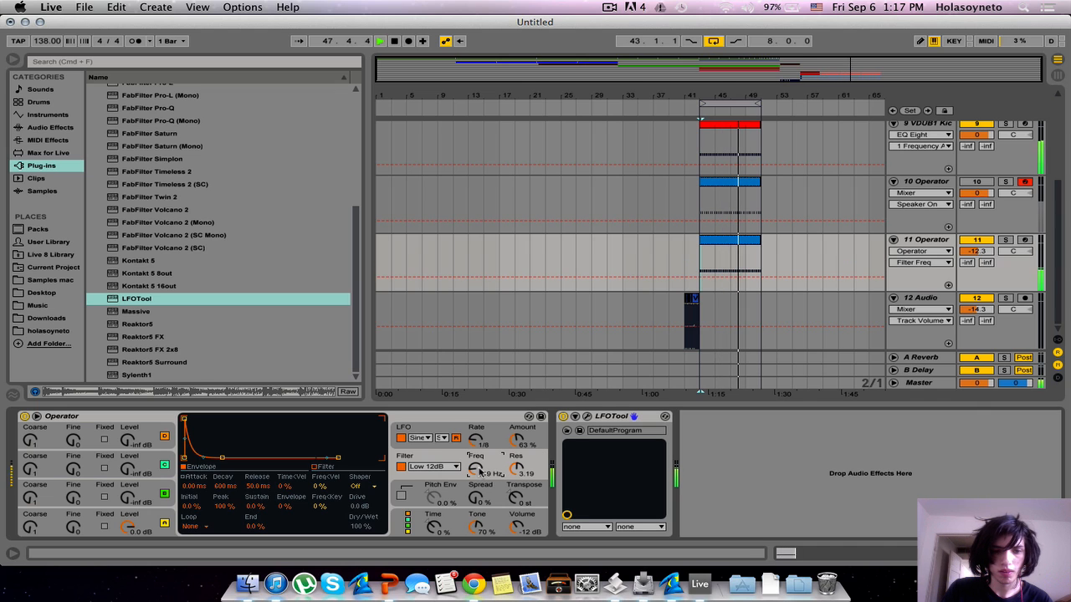
Step: Solo track 11 and set its Operator oscillator B level to -22 dB and oscillator C level to -14 dB
click(1006, 241)
key(space)
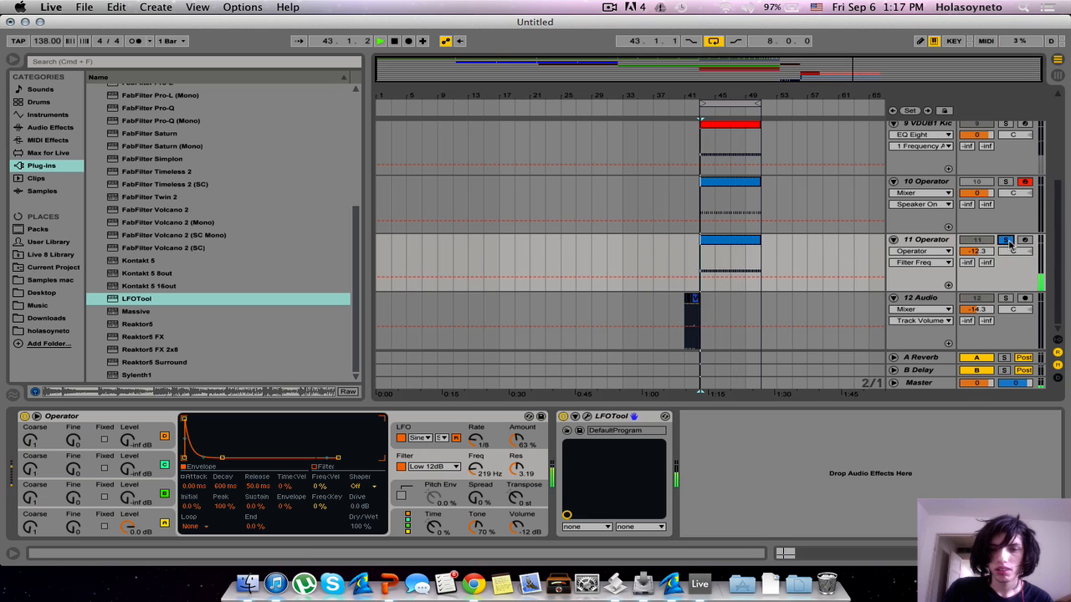
click(127, 499)
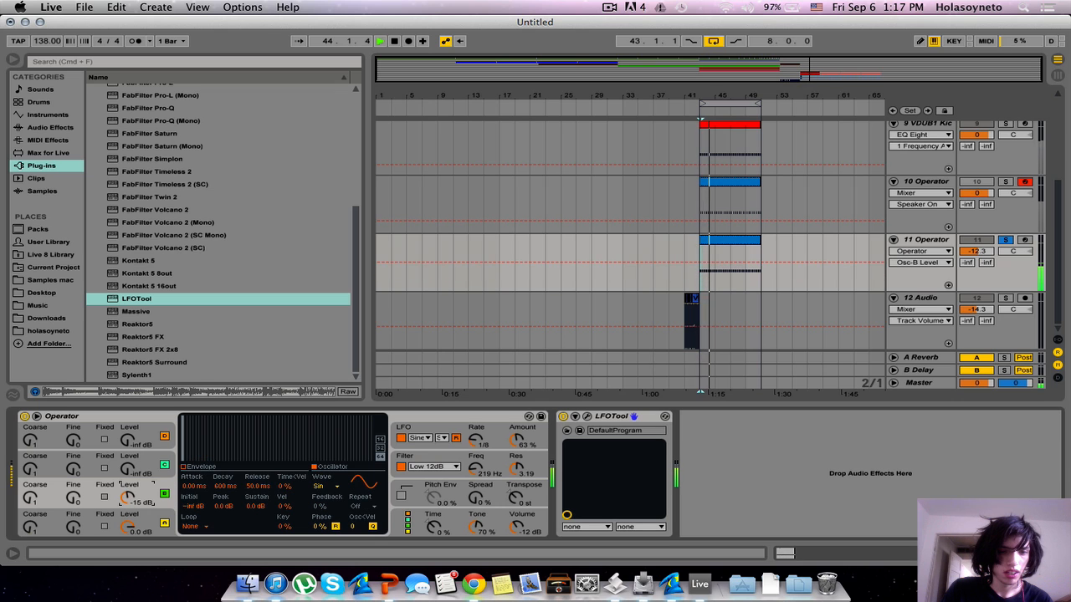
click(518, 500)
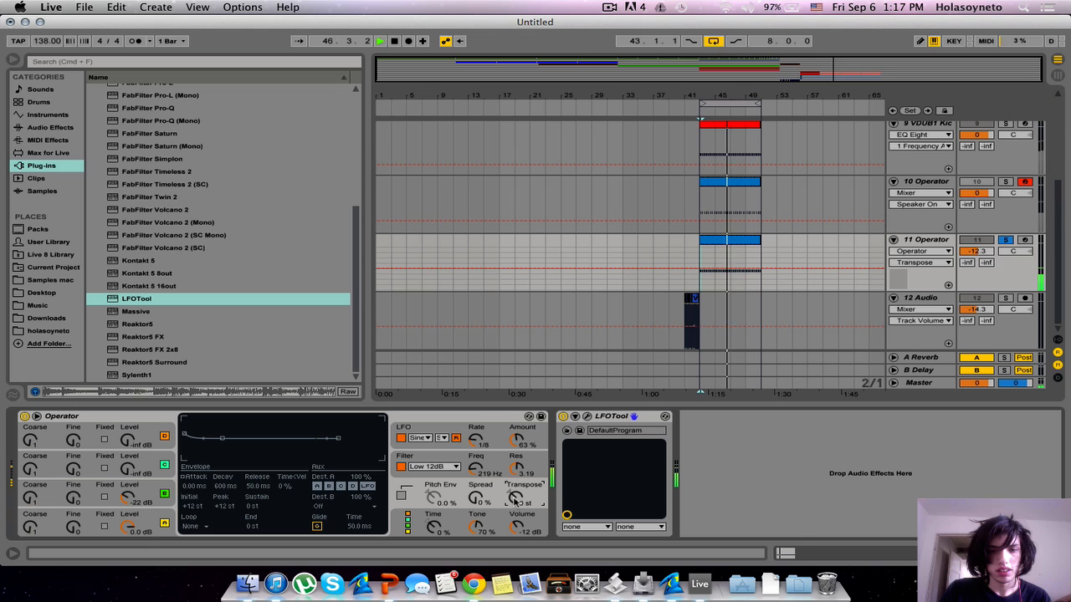
click(132, 471)
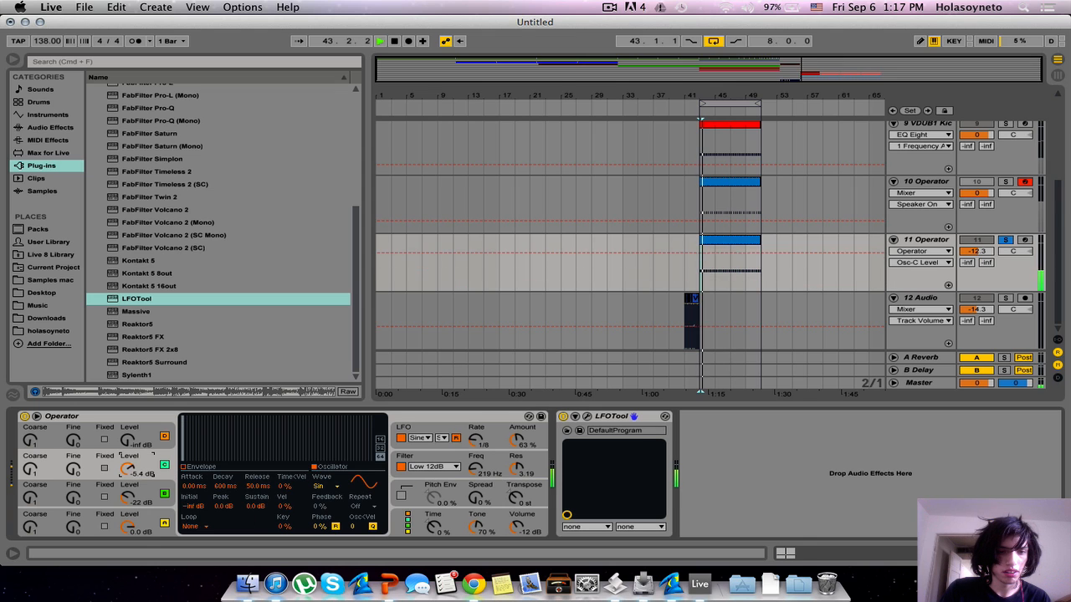
Step: Set oscillator B's waveform to SqD and raise oscillator C's level to -4.4 dB
click(160, 492)
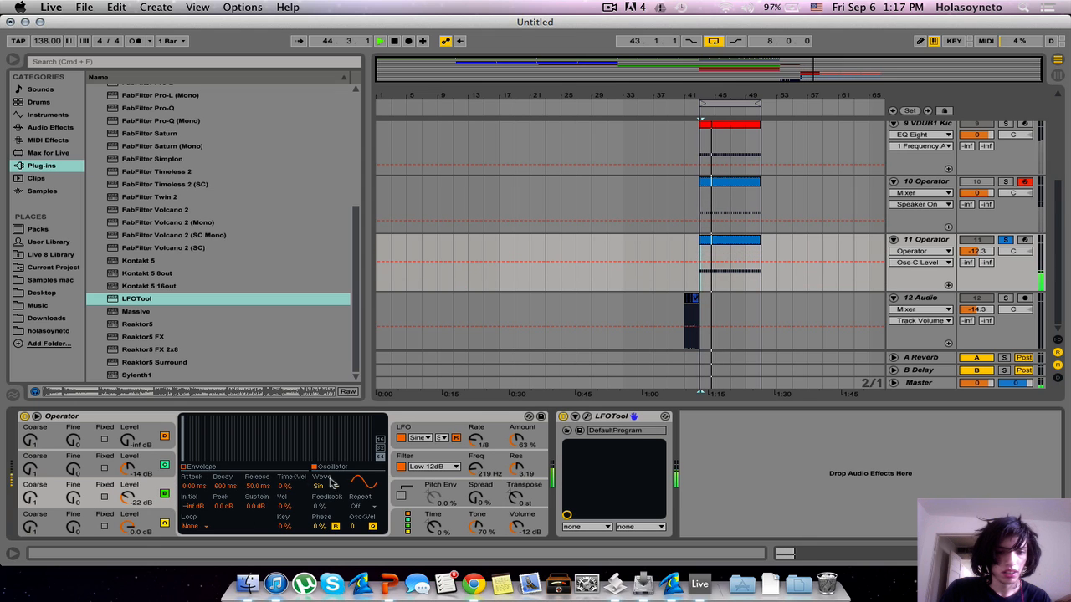
click(333, 485)
click(344, 436)
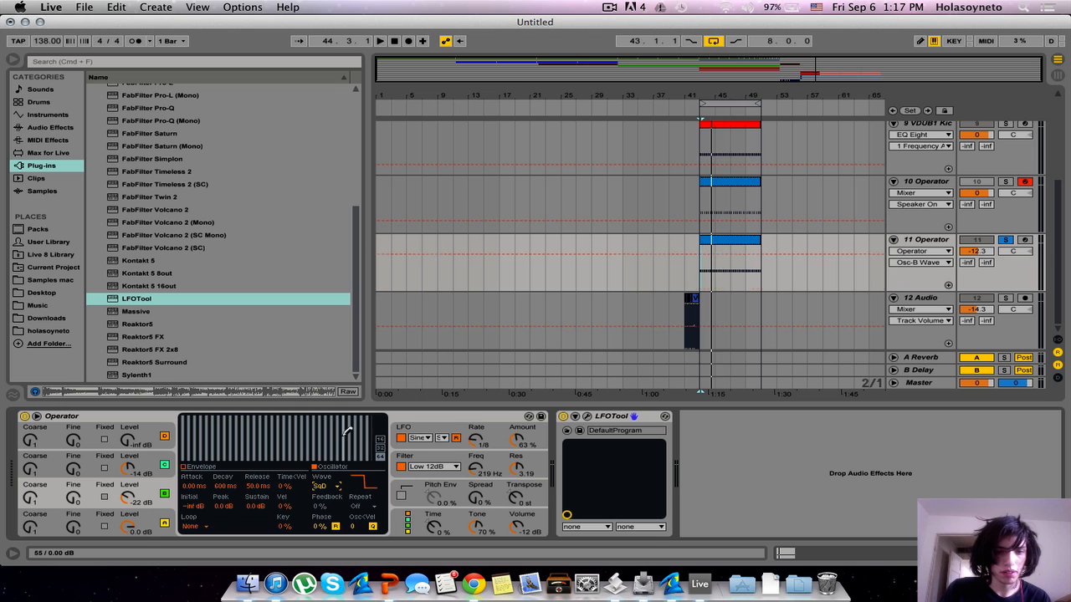
click(127, 471)
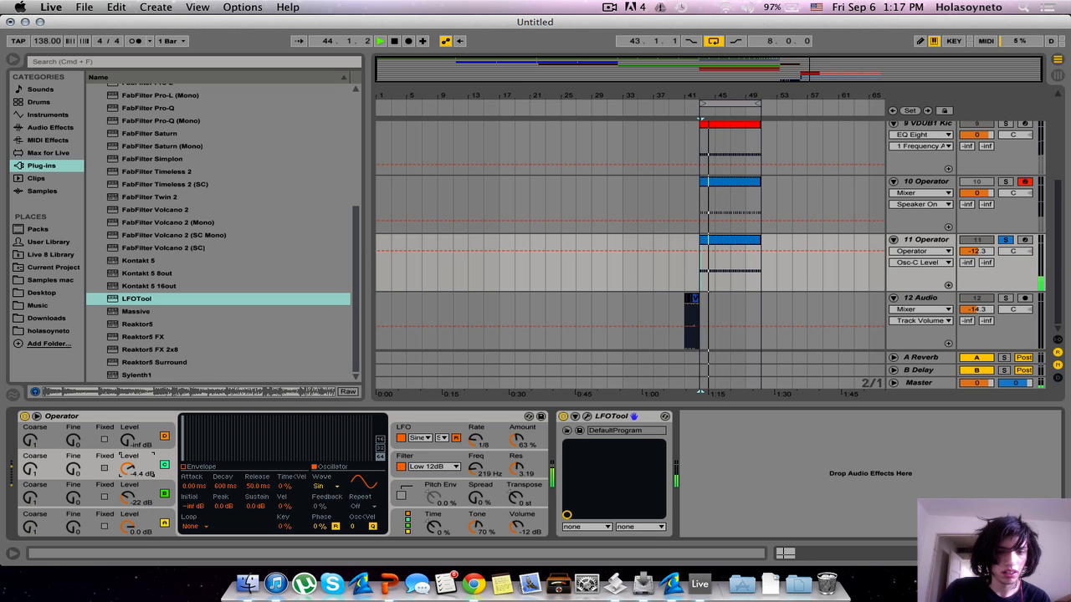
Step: Set track 11's Operator Spread to 34%, filter frequency to 125 Hz and resonance to 4.46 during playback
click(479, 498)
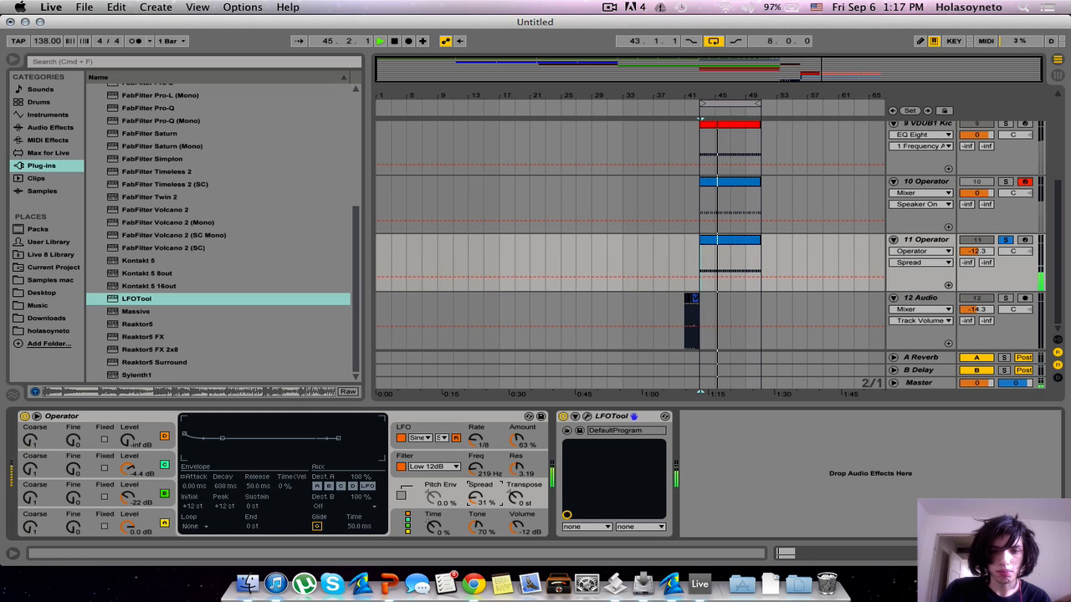
drag(477, 469, 517, 463)
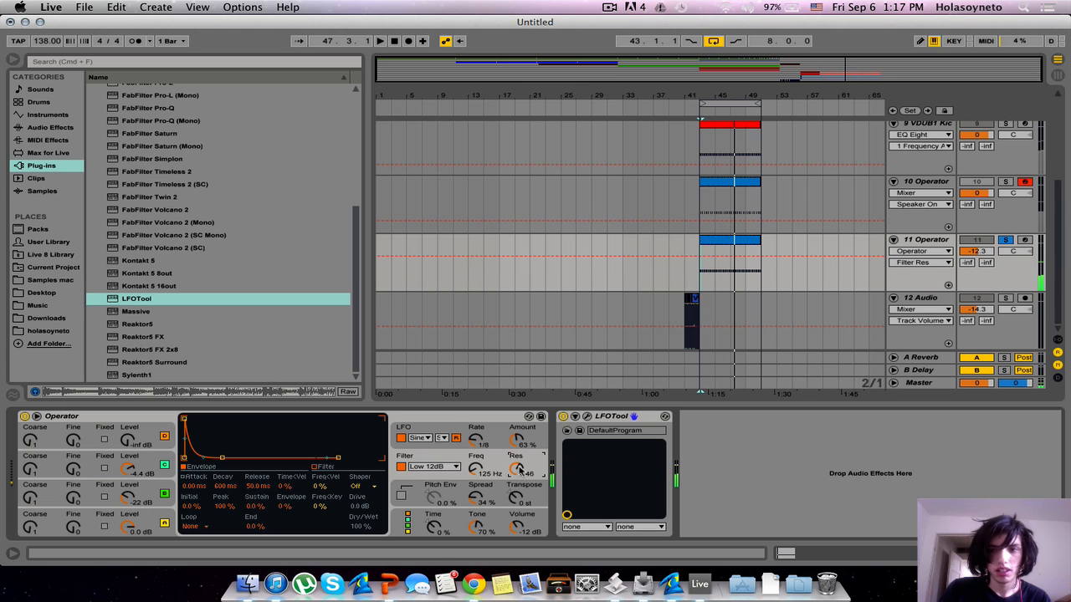
key(space)
Step: Turn off track 11's solo and raise its volume to -11.2 dB while playing the full mix
click(1005, 182)
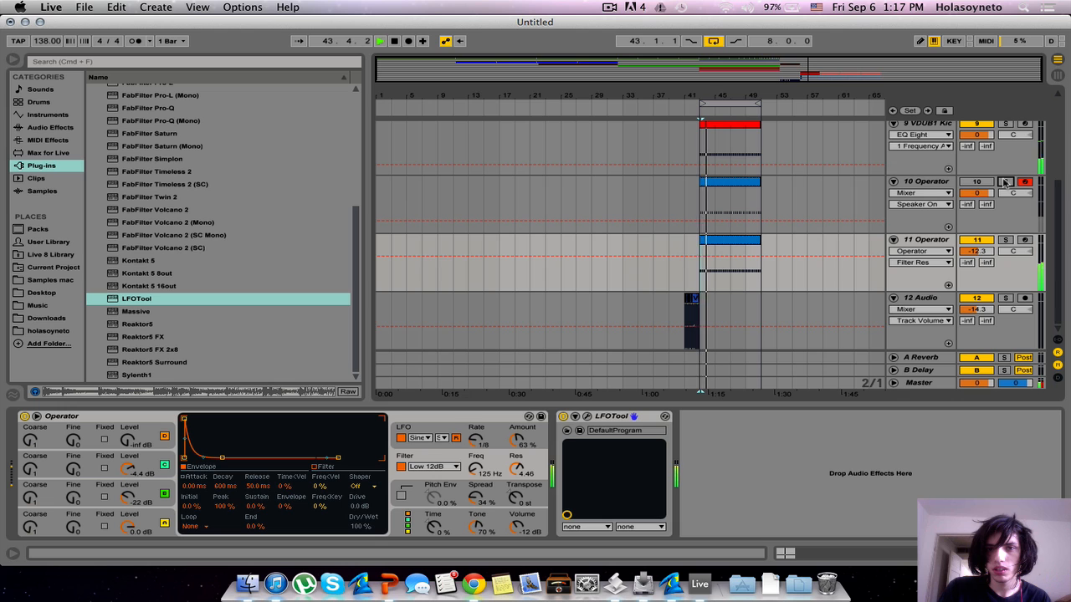
drag(981, 253, 981, 250)
key(space)
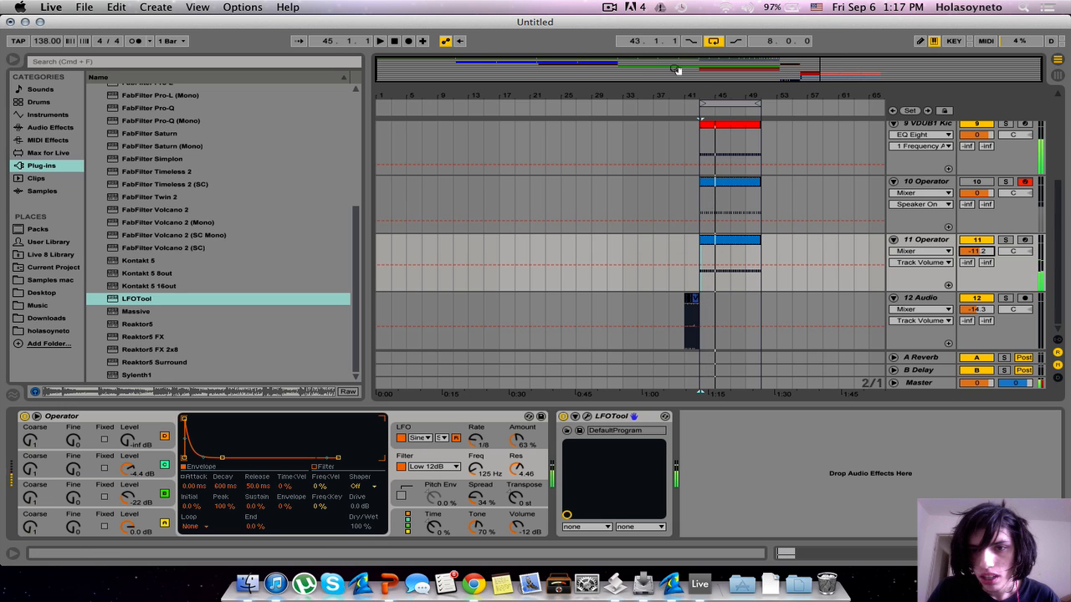
Step: Play the lead-in from bar 39 into the drop and set track 11's Operator LFO rate to 1/6
click(662, 110)
drag(707, 96, 634, 209)
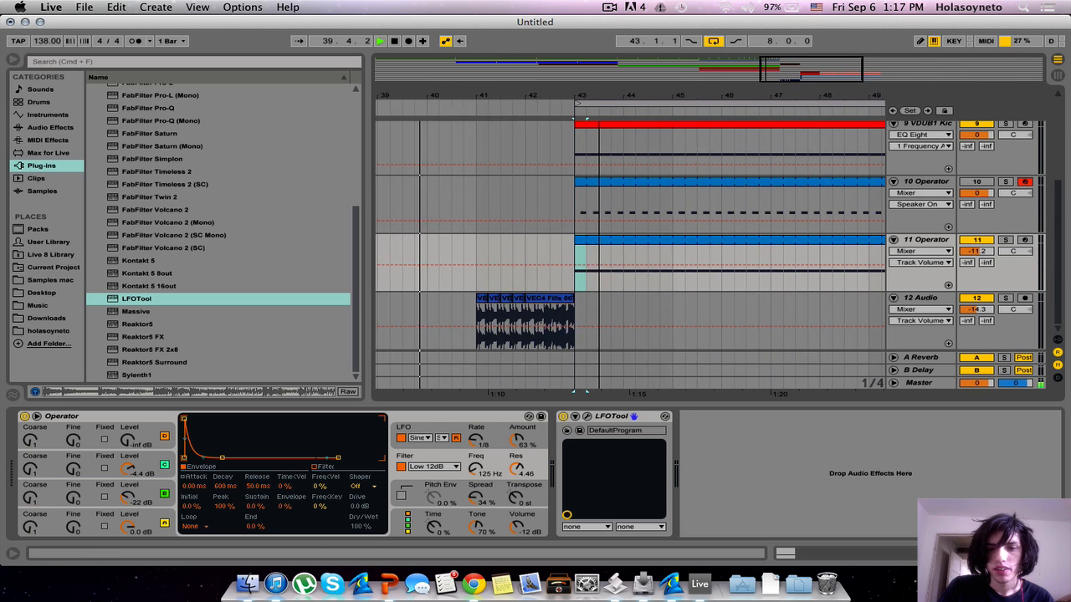
click(475, 444)
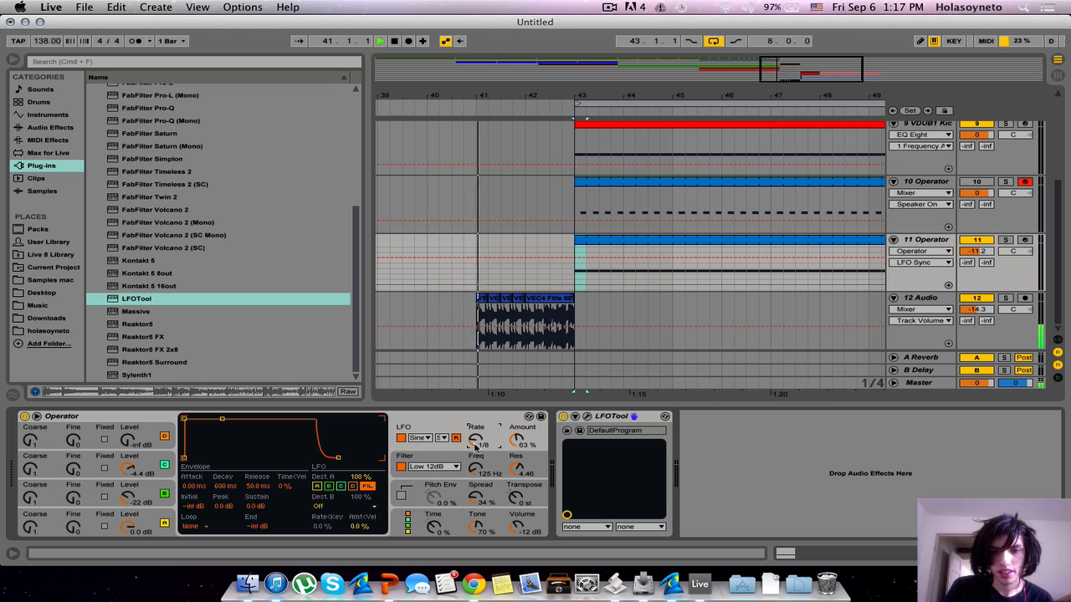
drag(475, 448, 475, 442)
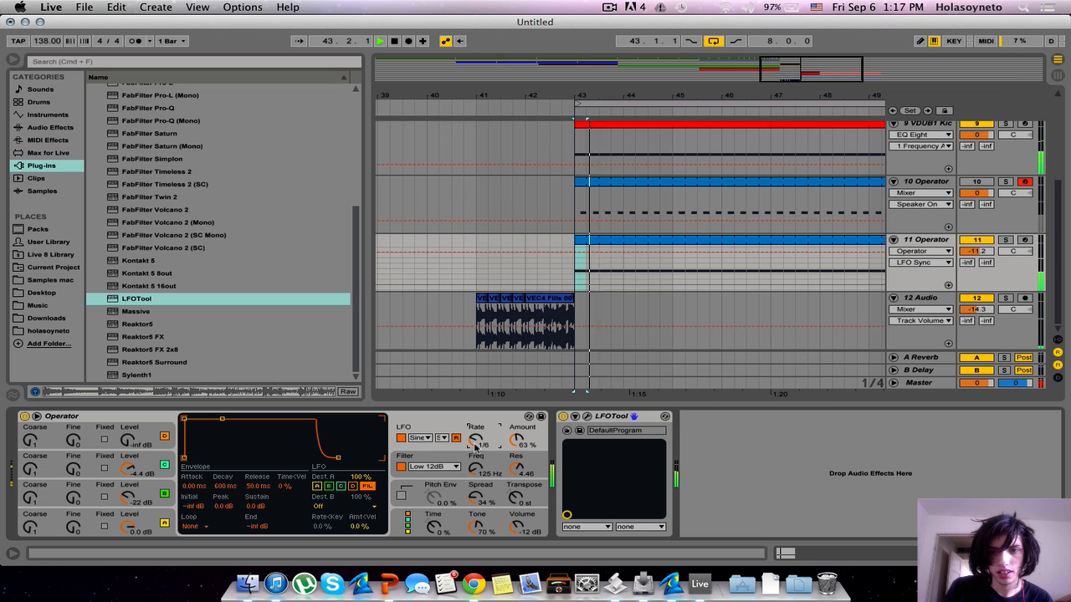
key(space)
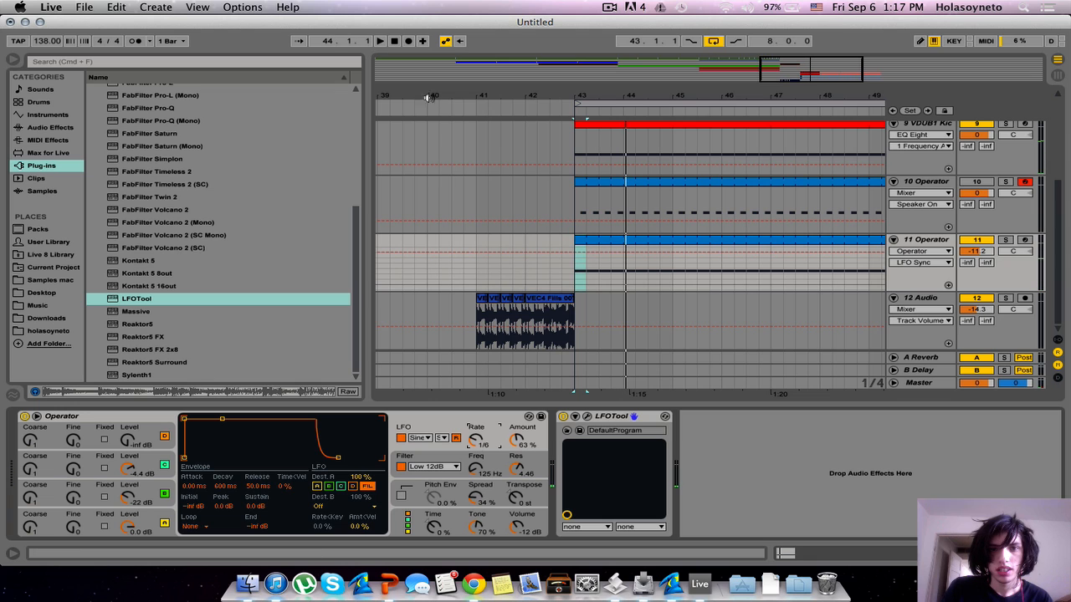
Step: Extend track 11's clip loop and its G0 note to one full bar, and audition from bar 39
double_click(606, 241)
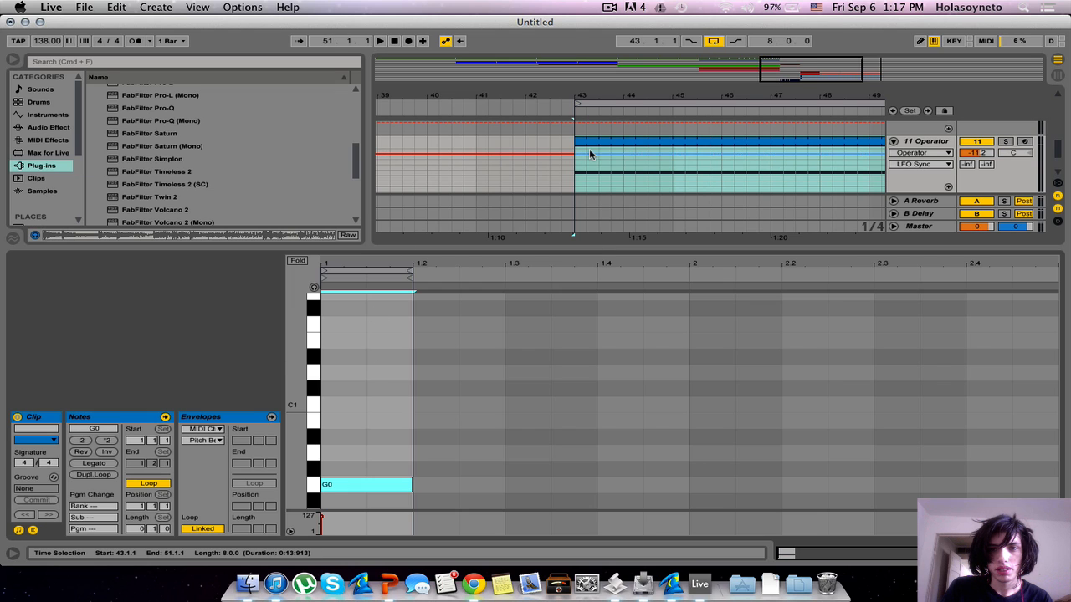
drag(410, 271, 687, 271)
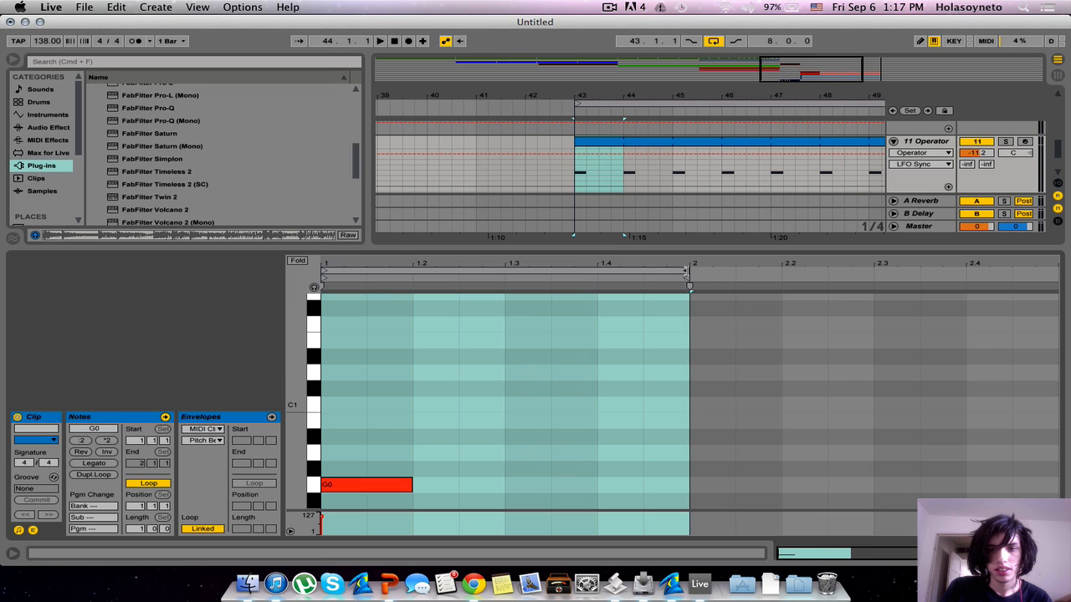
drag(411, 483, 699, 488)
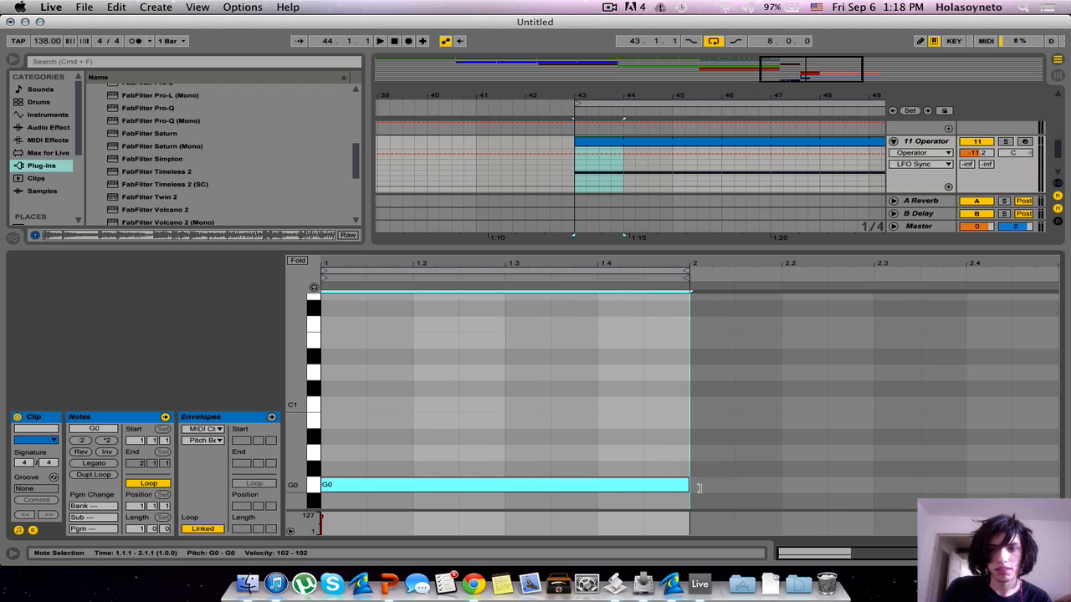
click(395, 111)
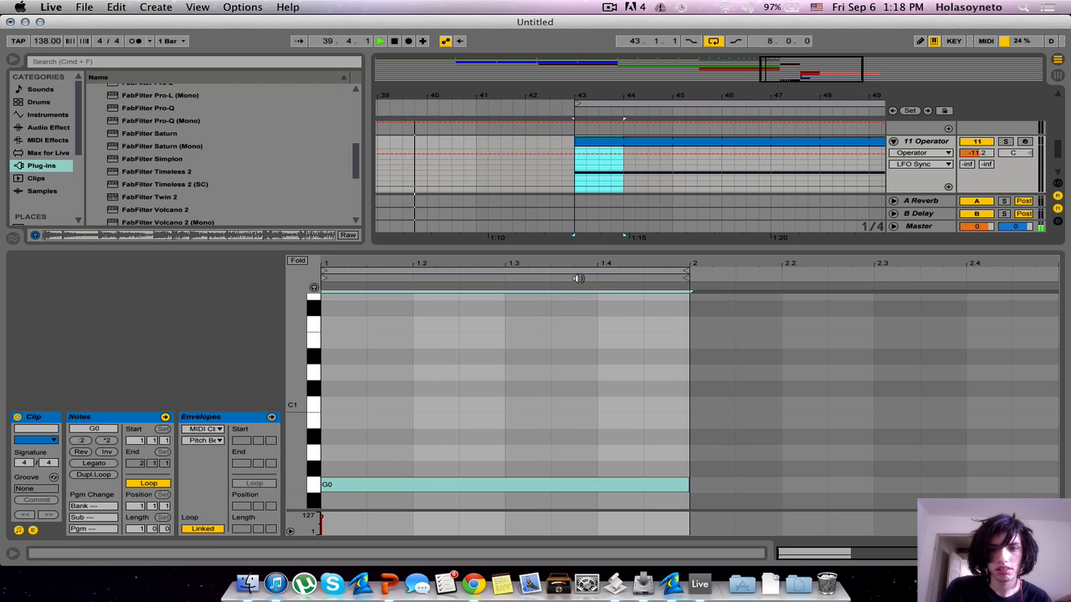
Step: Lower track 11's LFO Sync automation across bar 44 and audition the change into the drop
double_click(558, 248)
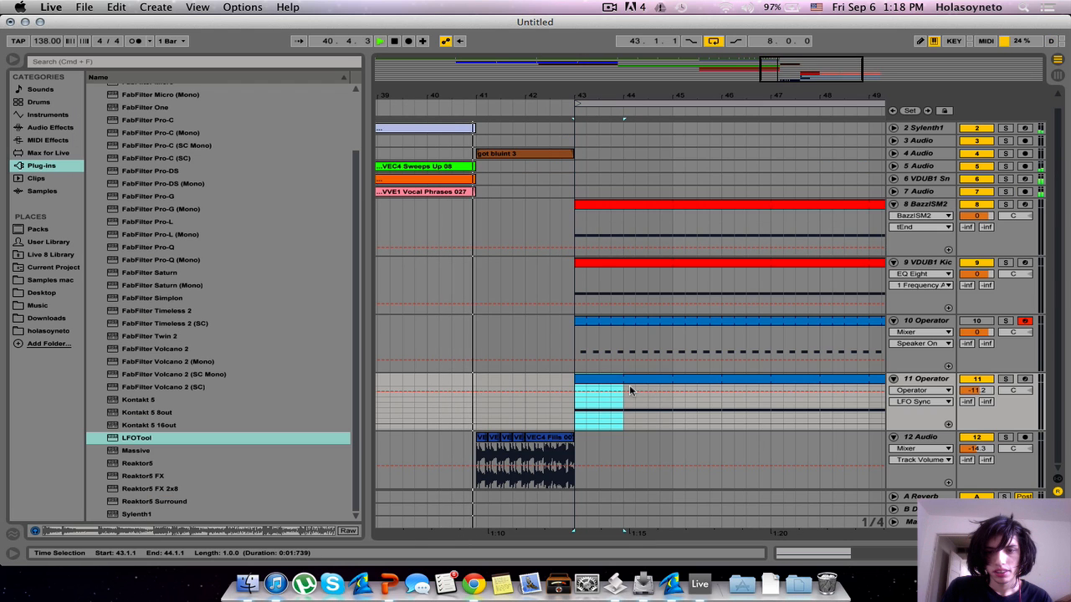
drag(624, 403, 649, 404)
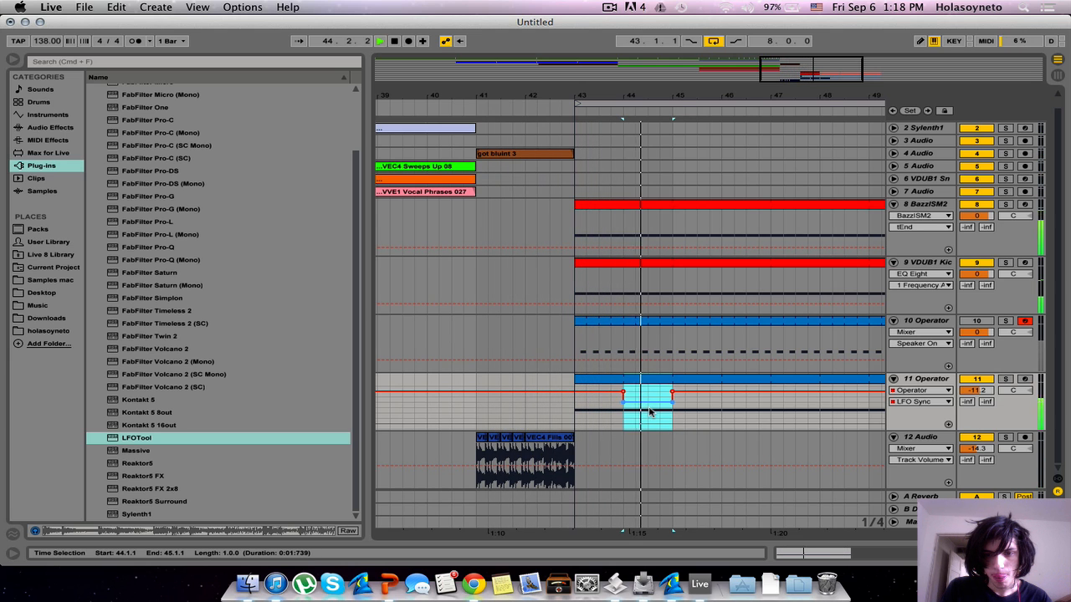
key(space)
Step: Duplicate track 11's two-bar section at bars 43–44 twice, together with its LFO Sync automation
shift+click(594, 406)
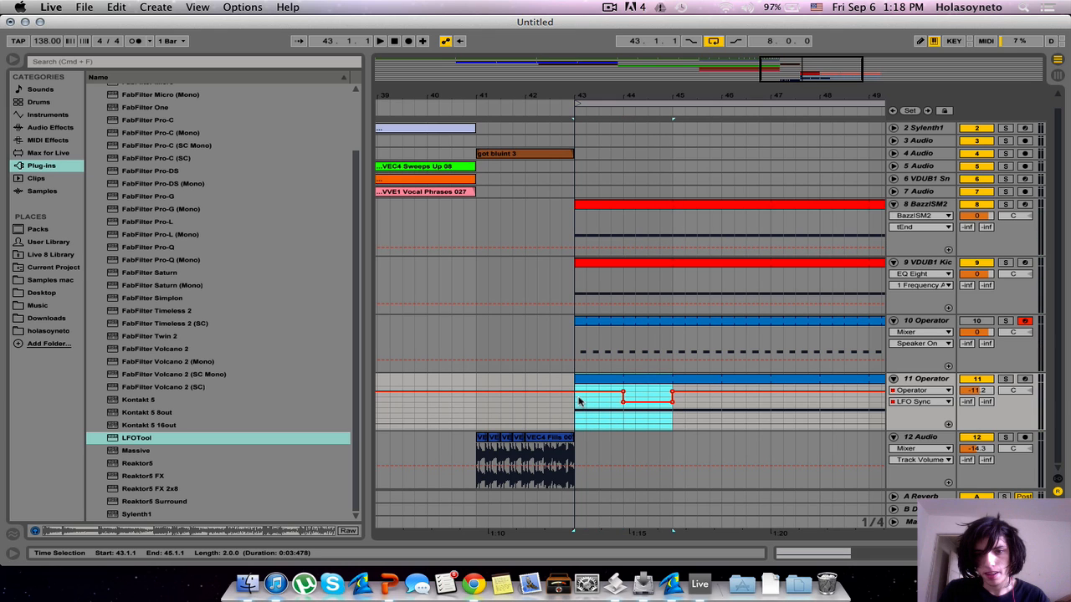
key(super+d)
key(super+d)
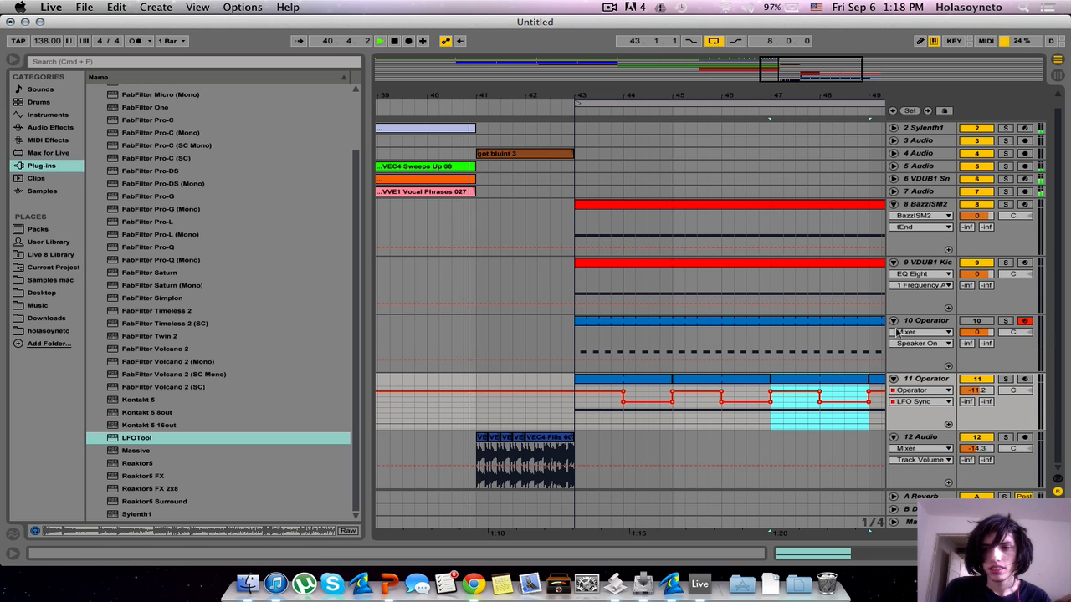
Step: Fold Operator tracks 10 and 11 and the VDUB1 kick track 9 while the drop plays
click(893, 323)
click(893, 344)
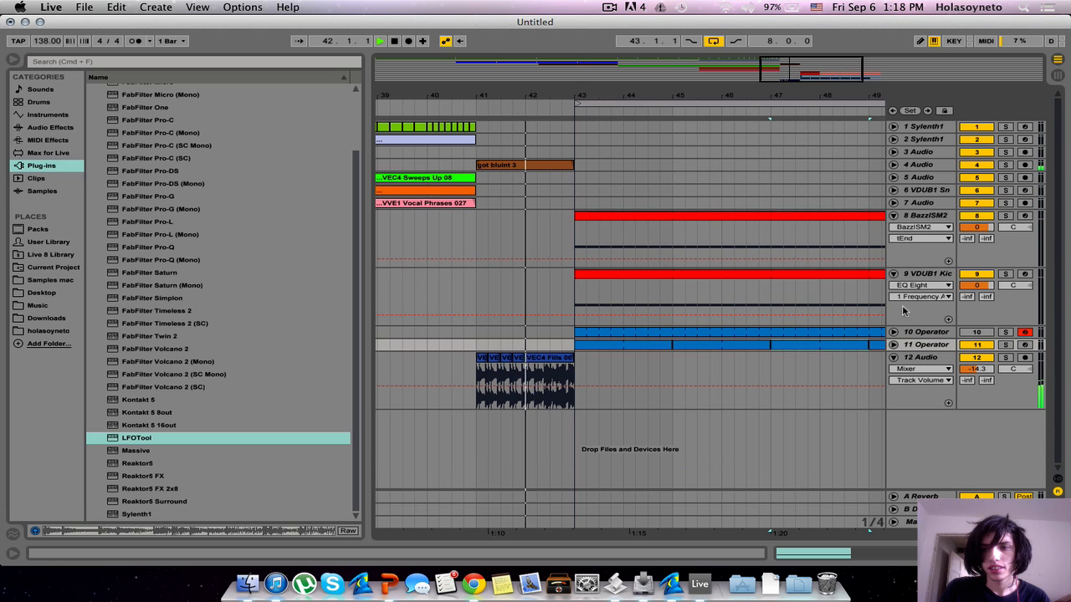
click(894, 272)
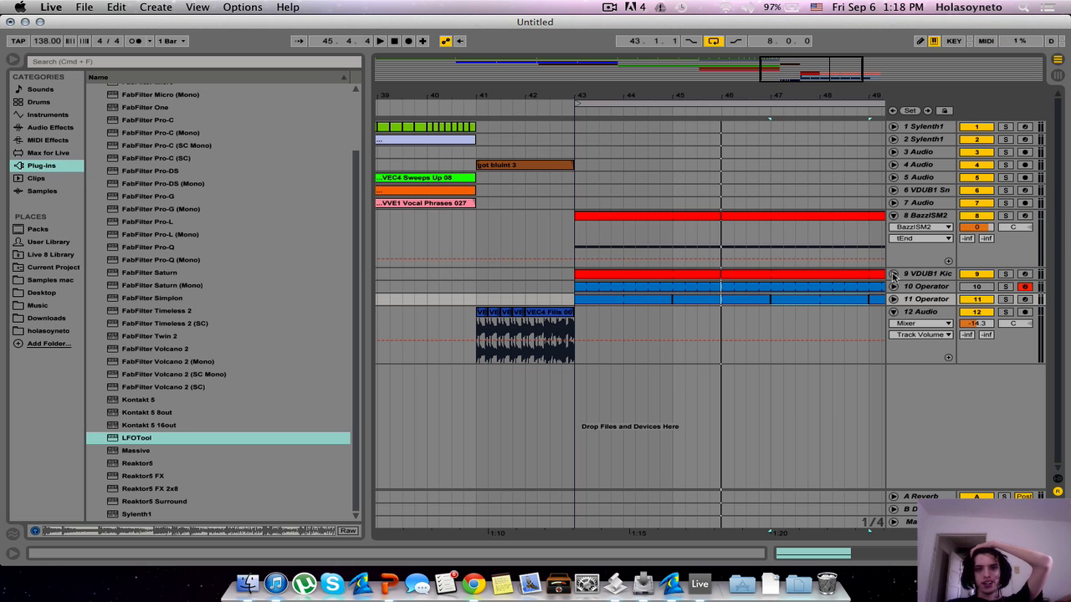
click(608, 7)
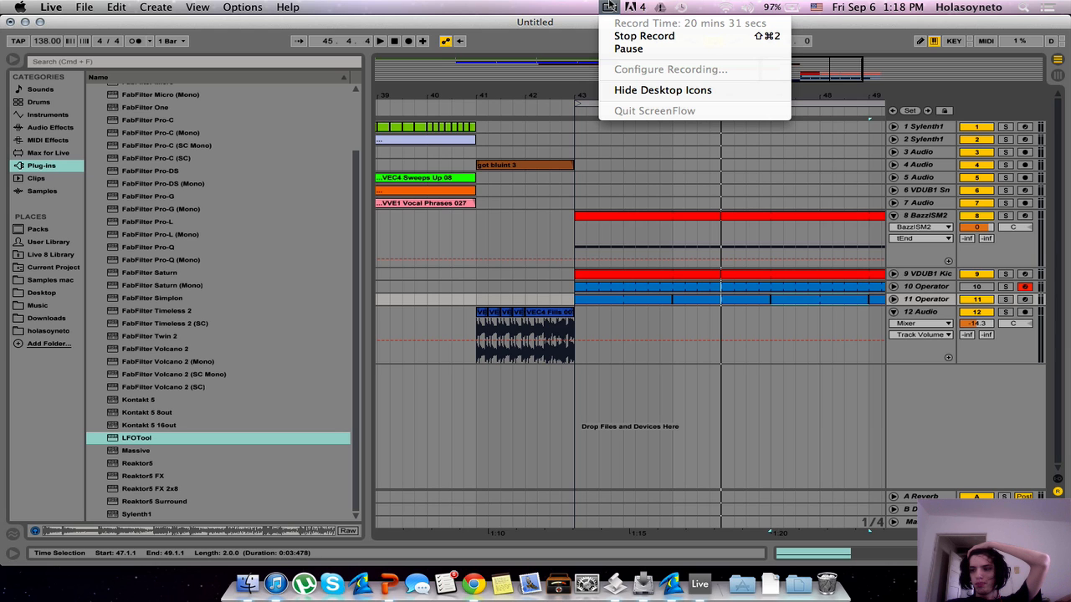
click(643, 36)
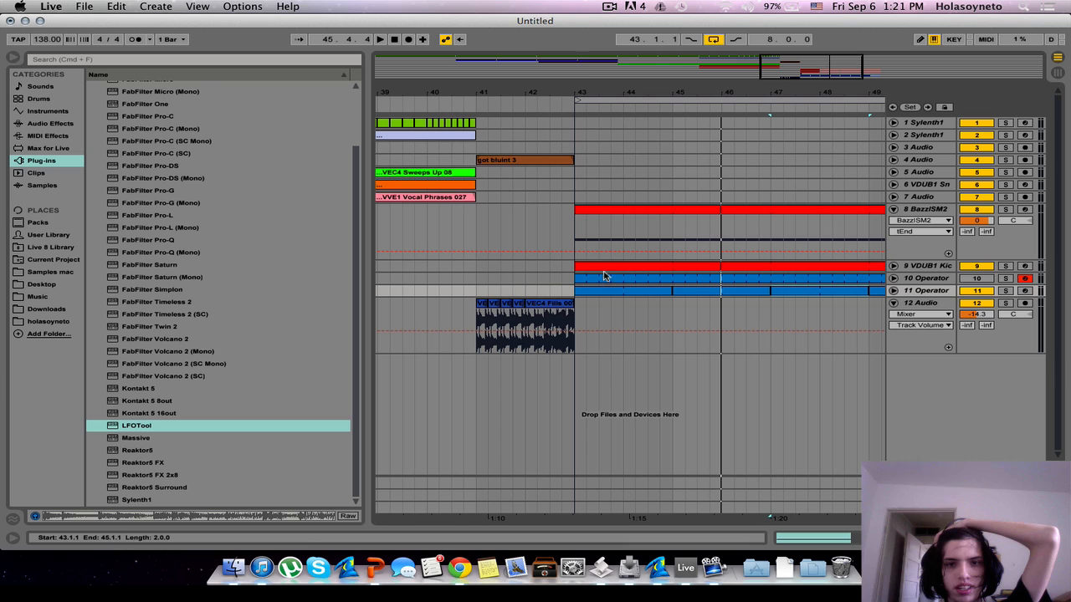
Step: Play the whole arrangement from bar 1 through the drop, showing the full timeline
click(394, 39)
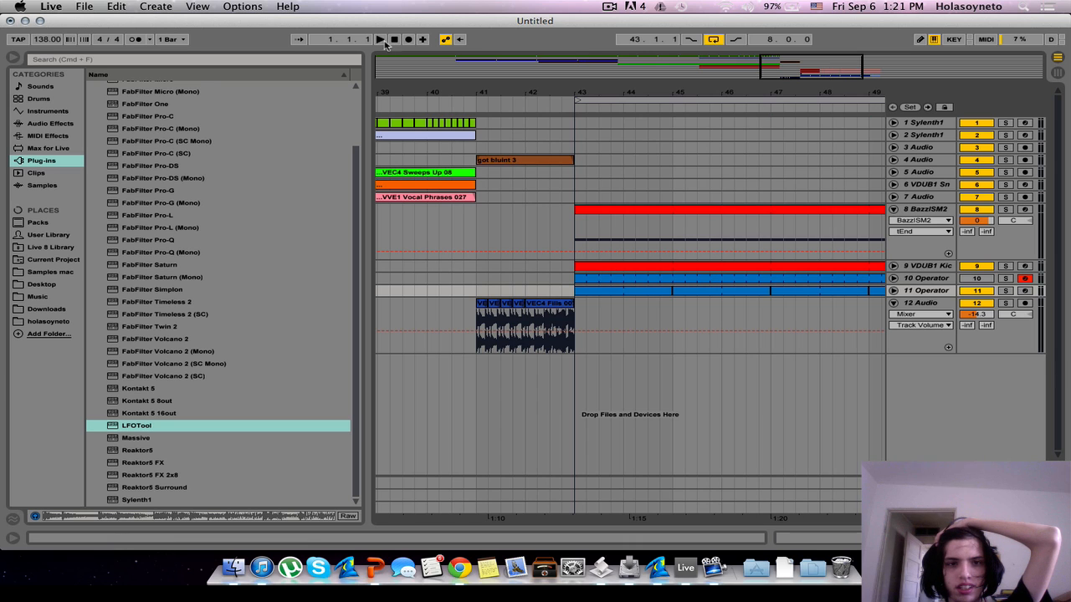
drag(406, 86, 676, 87)
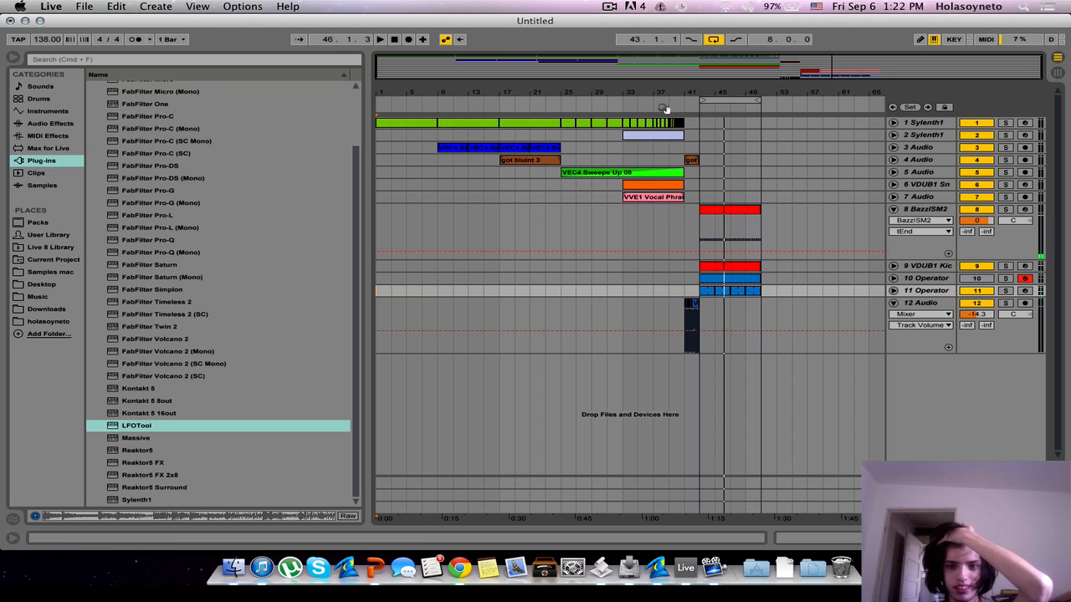
click(609, 5)
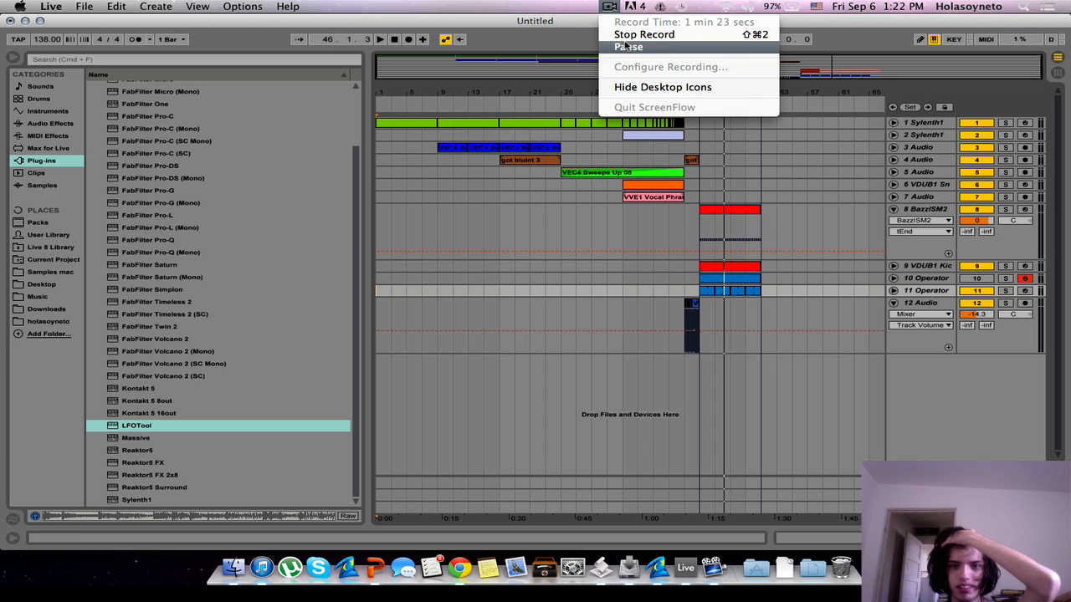